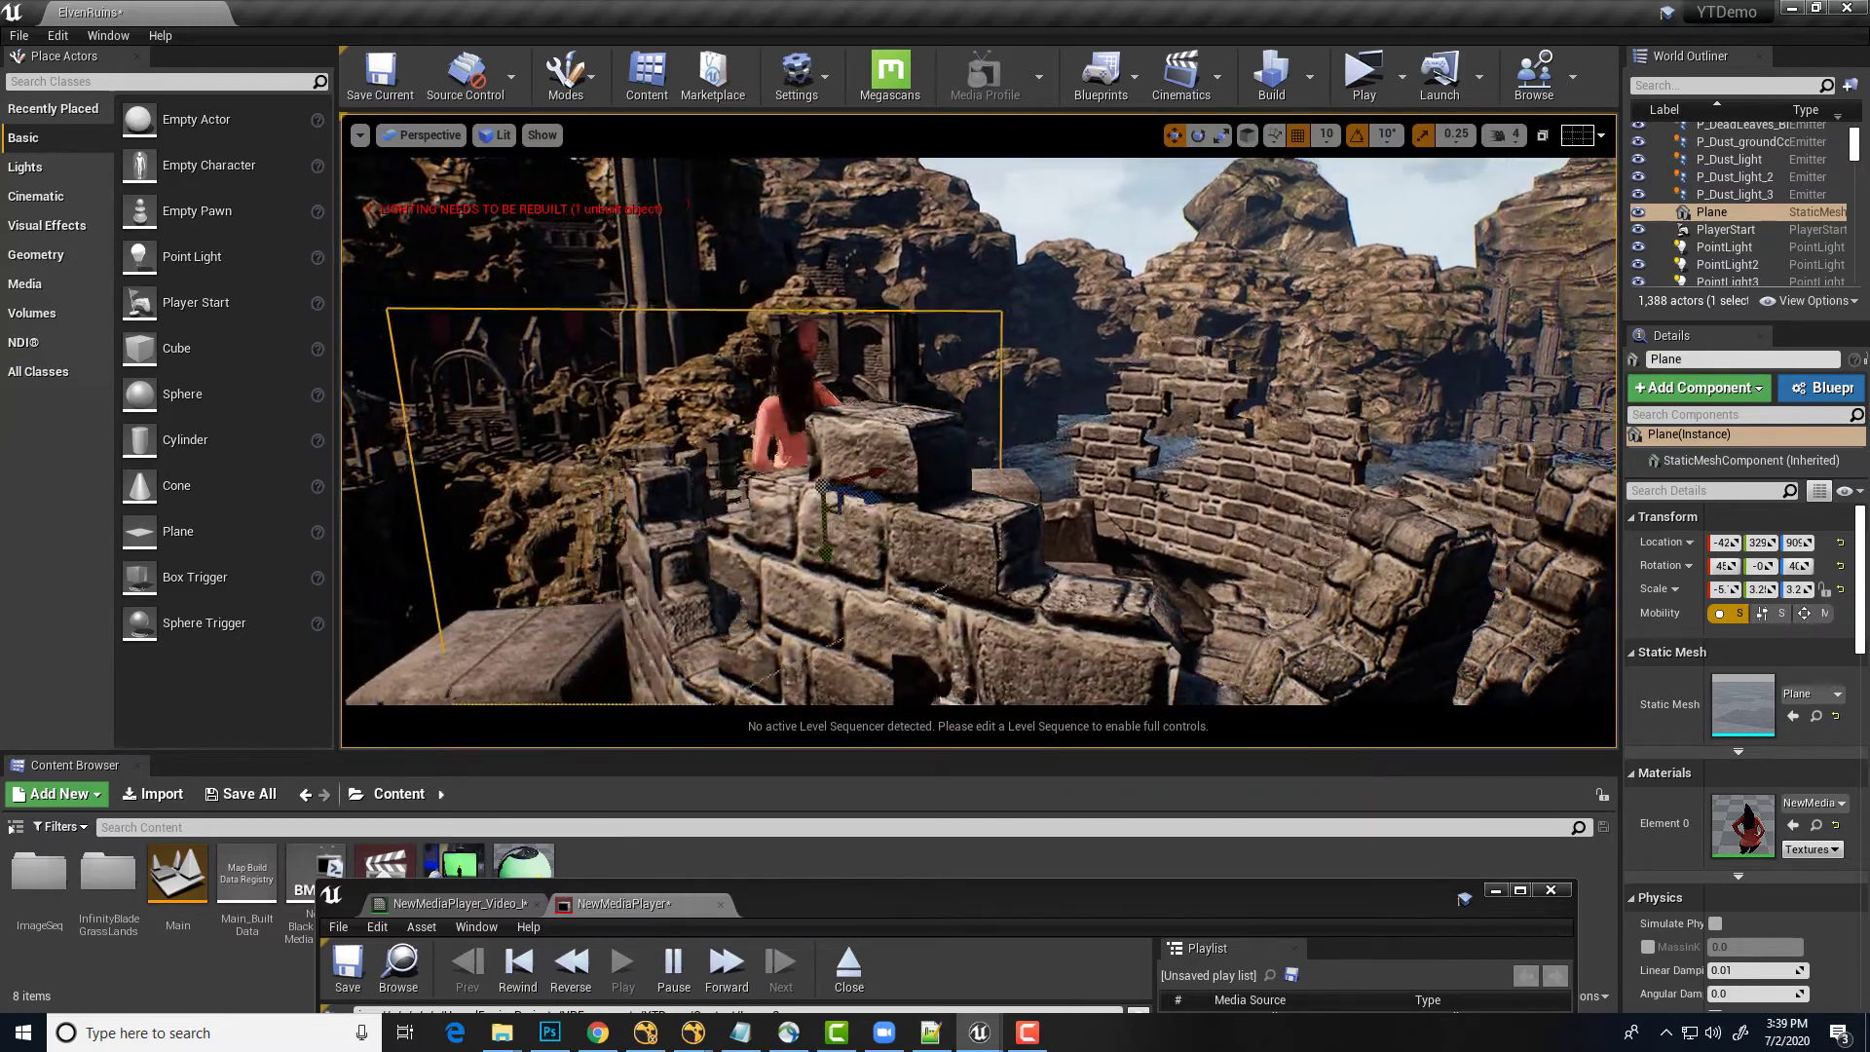
Fly through the ElvenRuins scene to view the ruins, character and plane from several angles
right_drag(721, 604, 721, 604)
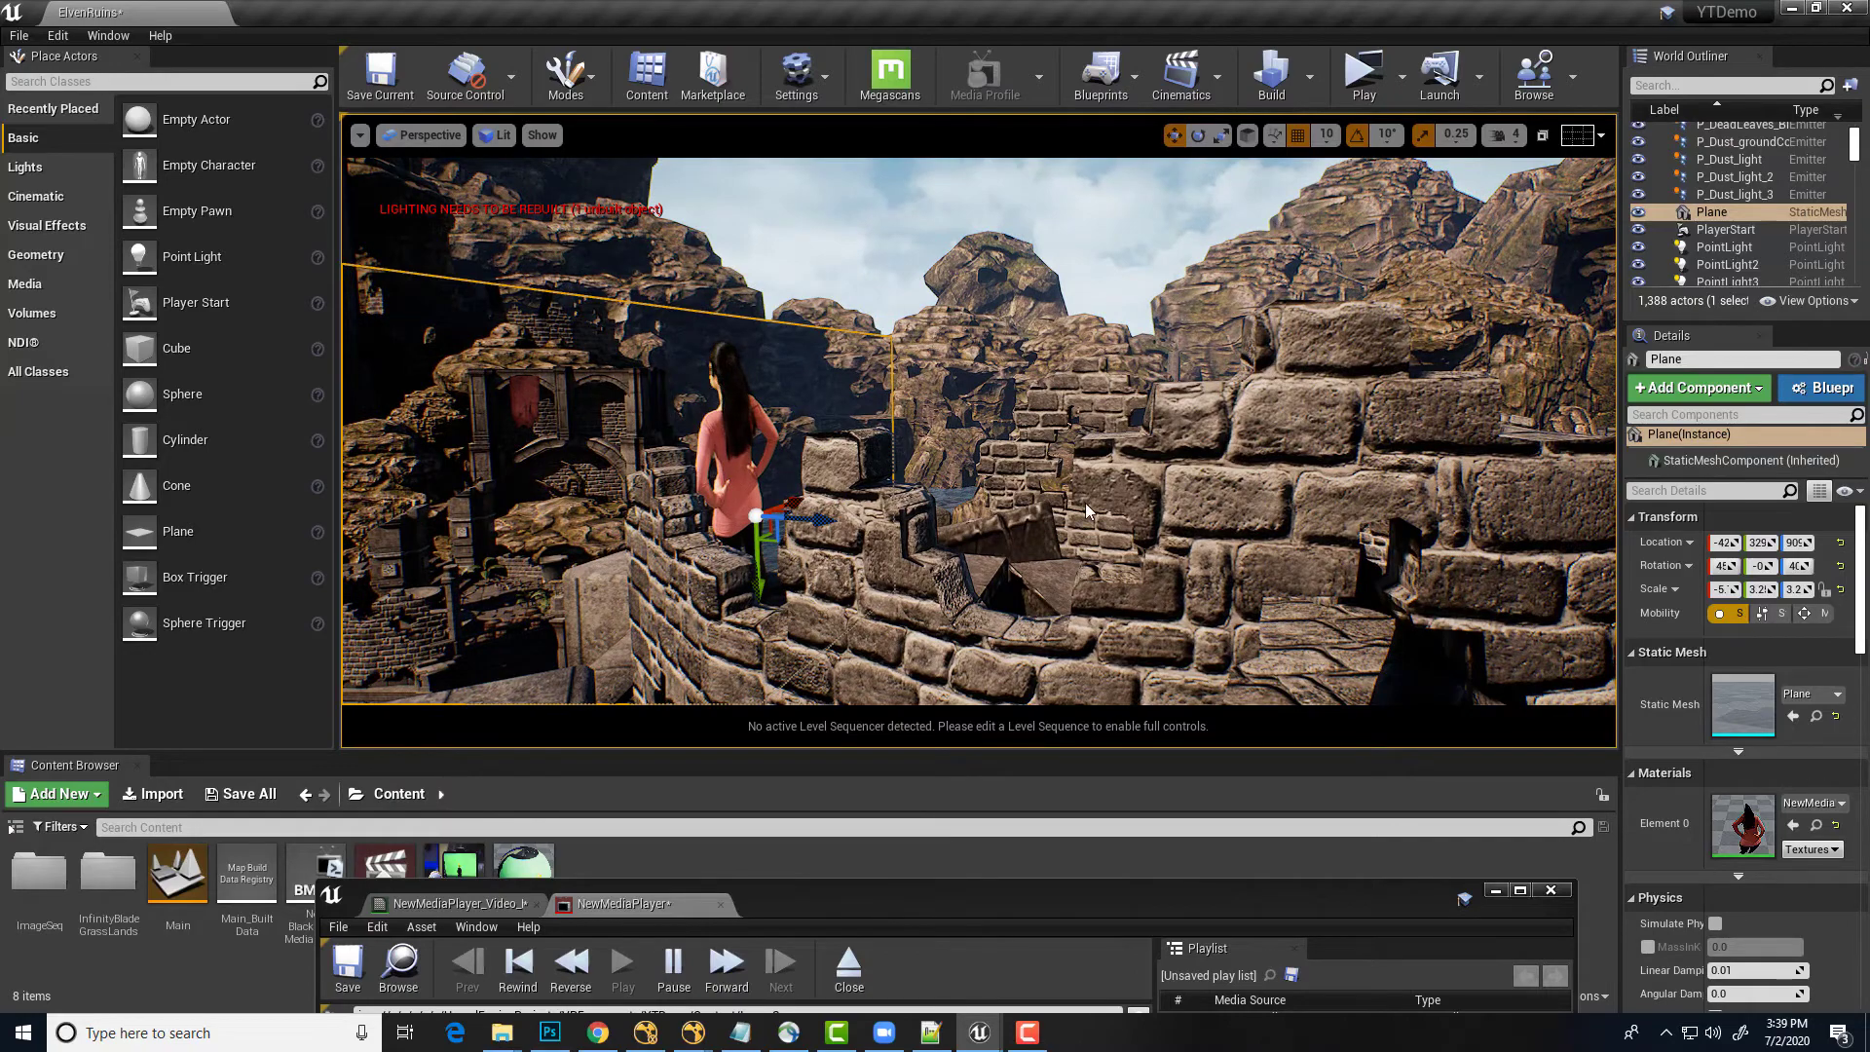
right_drag(1088, 511, 1088, 512)
right_drag(1107, 585, 1107, 585)
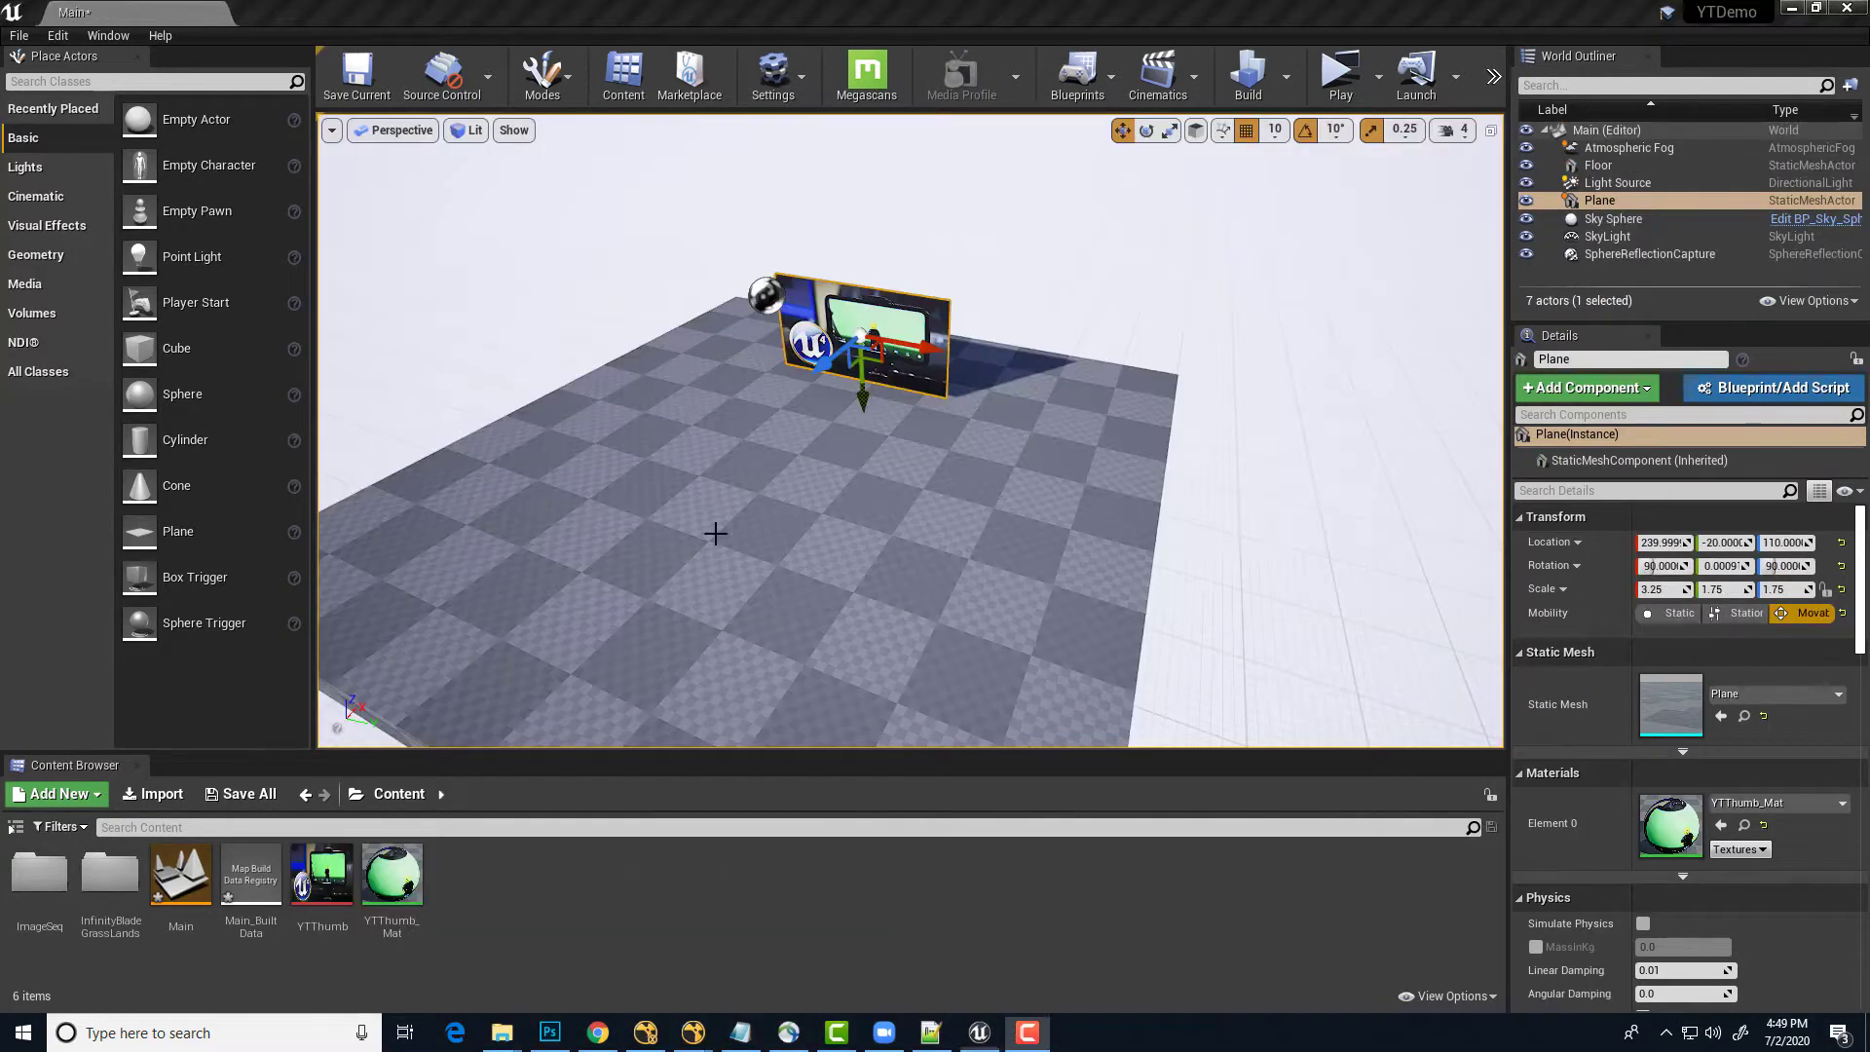
right_drag(714, 533, 715, 533)
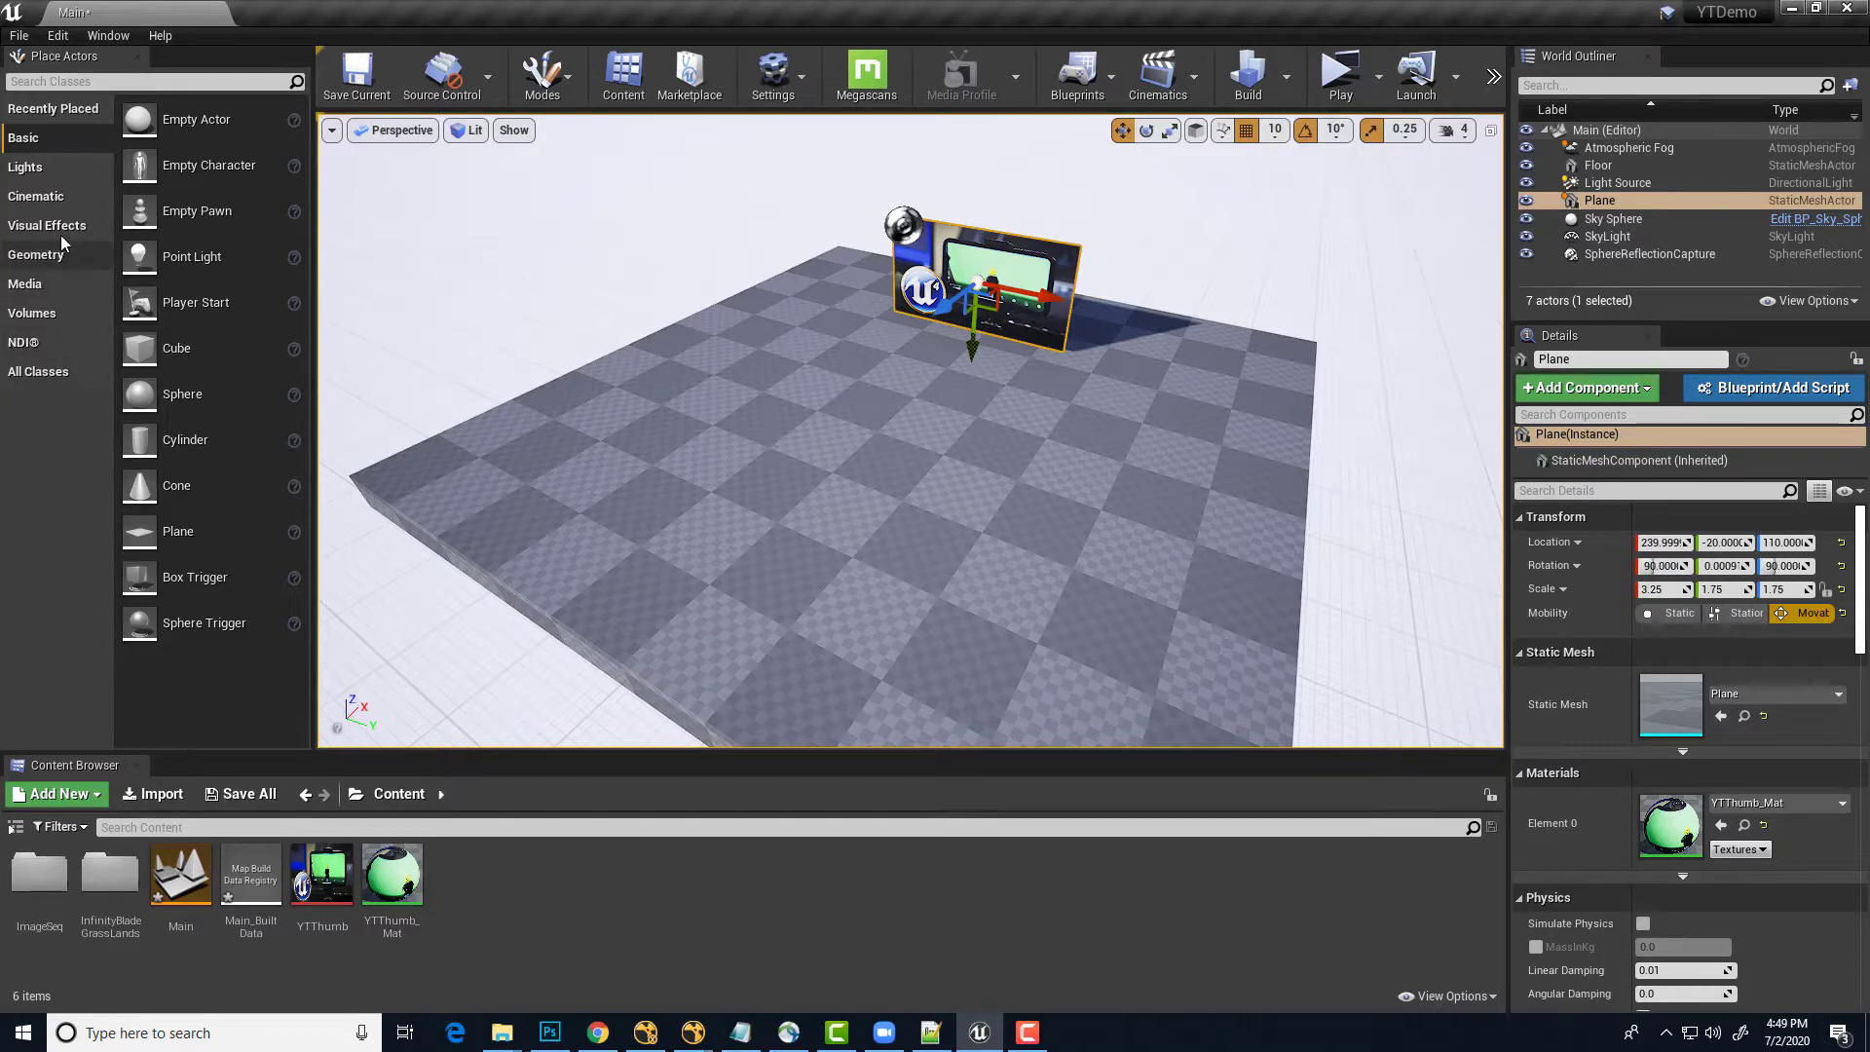
Place a Cine Camera Actor from the Cinematic list and raise it to Z 130
click(45, 197)
drag(141, 213, 795, 506)
mouse_move(819, 438)
mouse_down()
mouse_move(819, 390)
mouse_move(853, 429)
mouse_up()
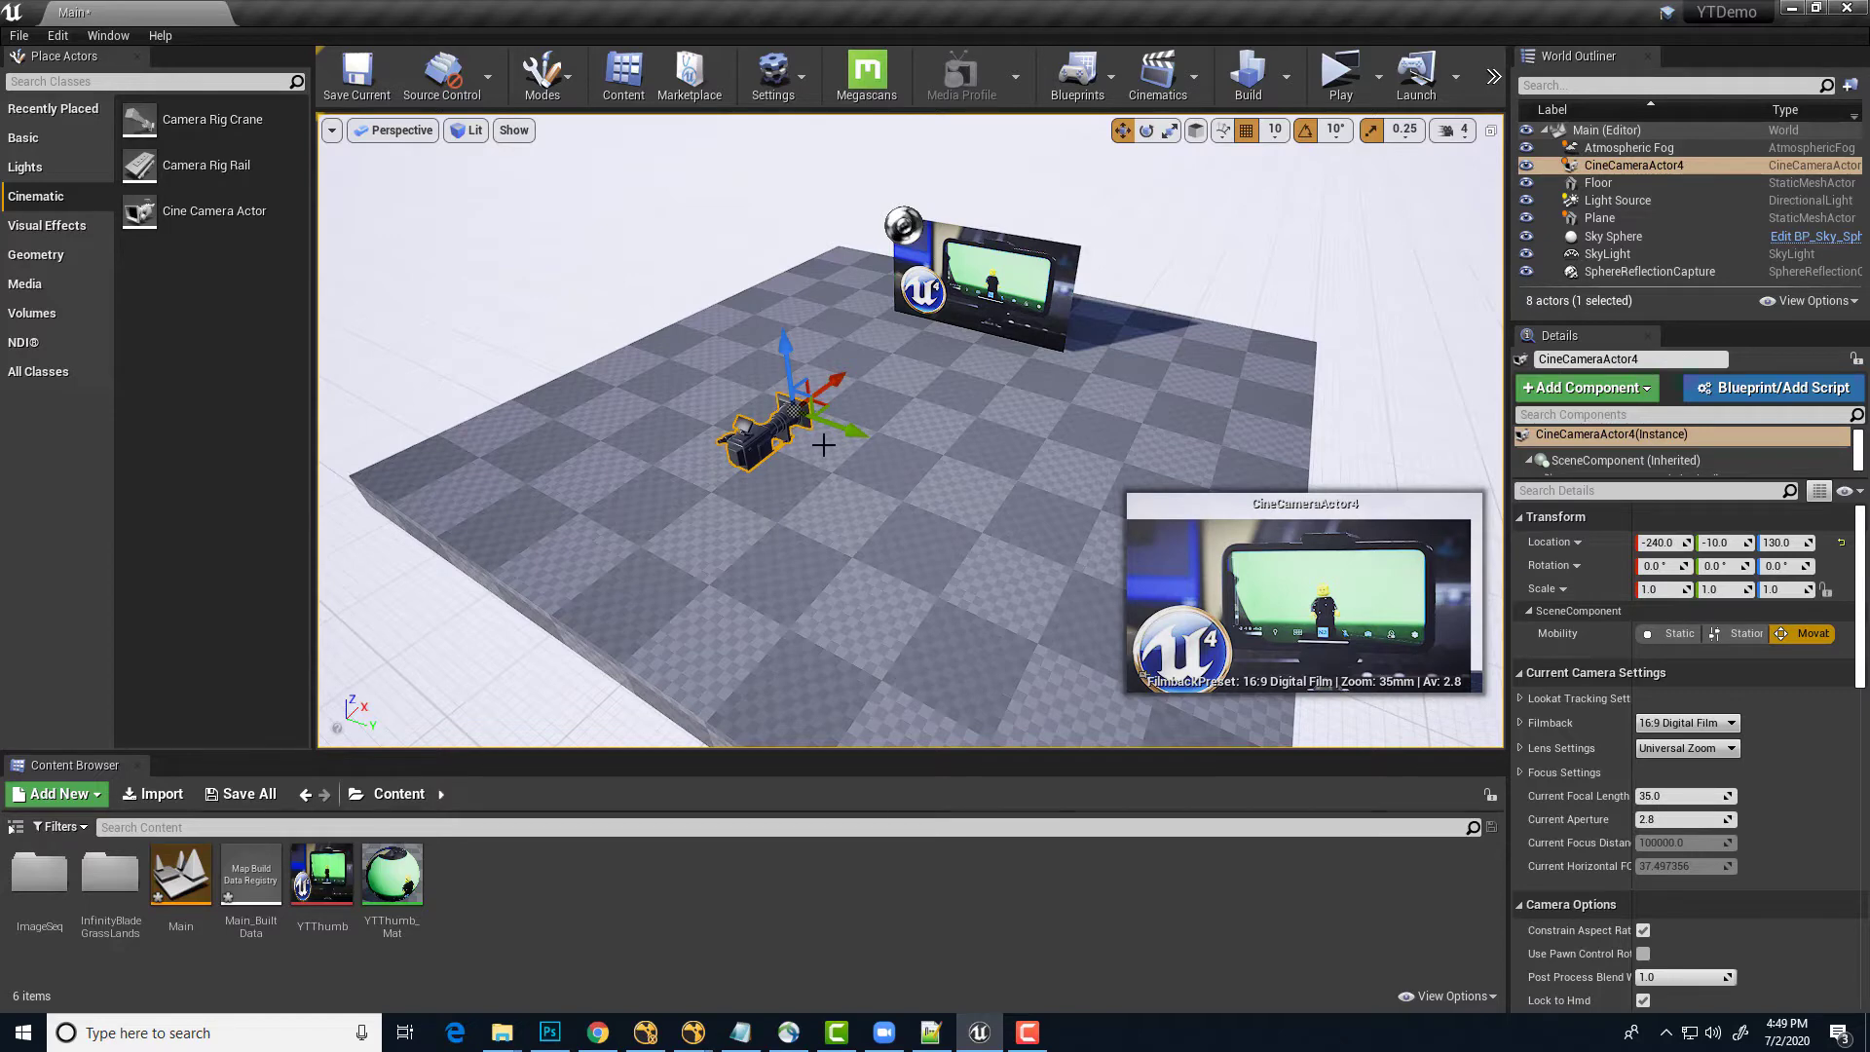
Enable look-at tracking on the cine camera with Plane as the actor to track
click(1522, 698)
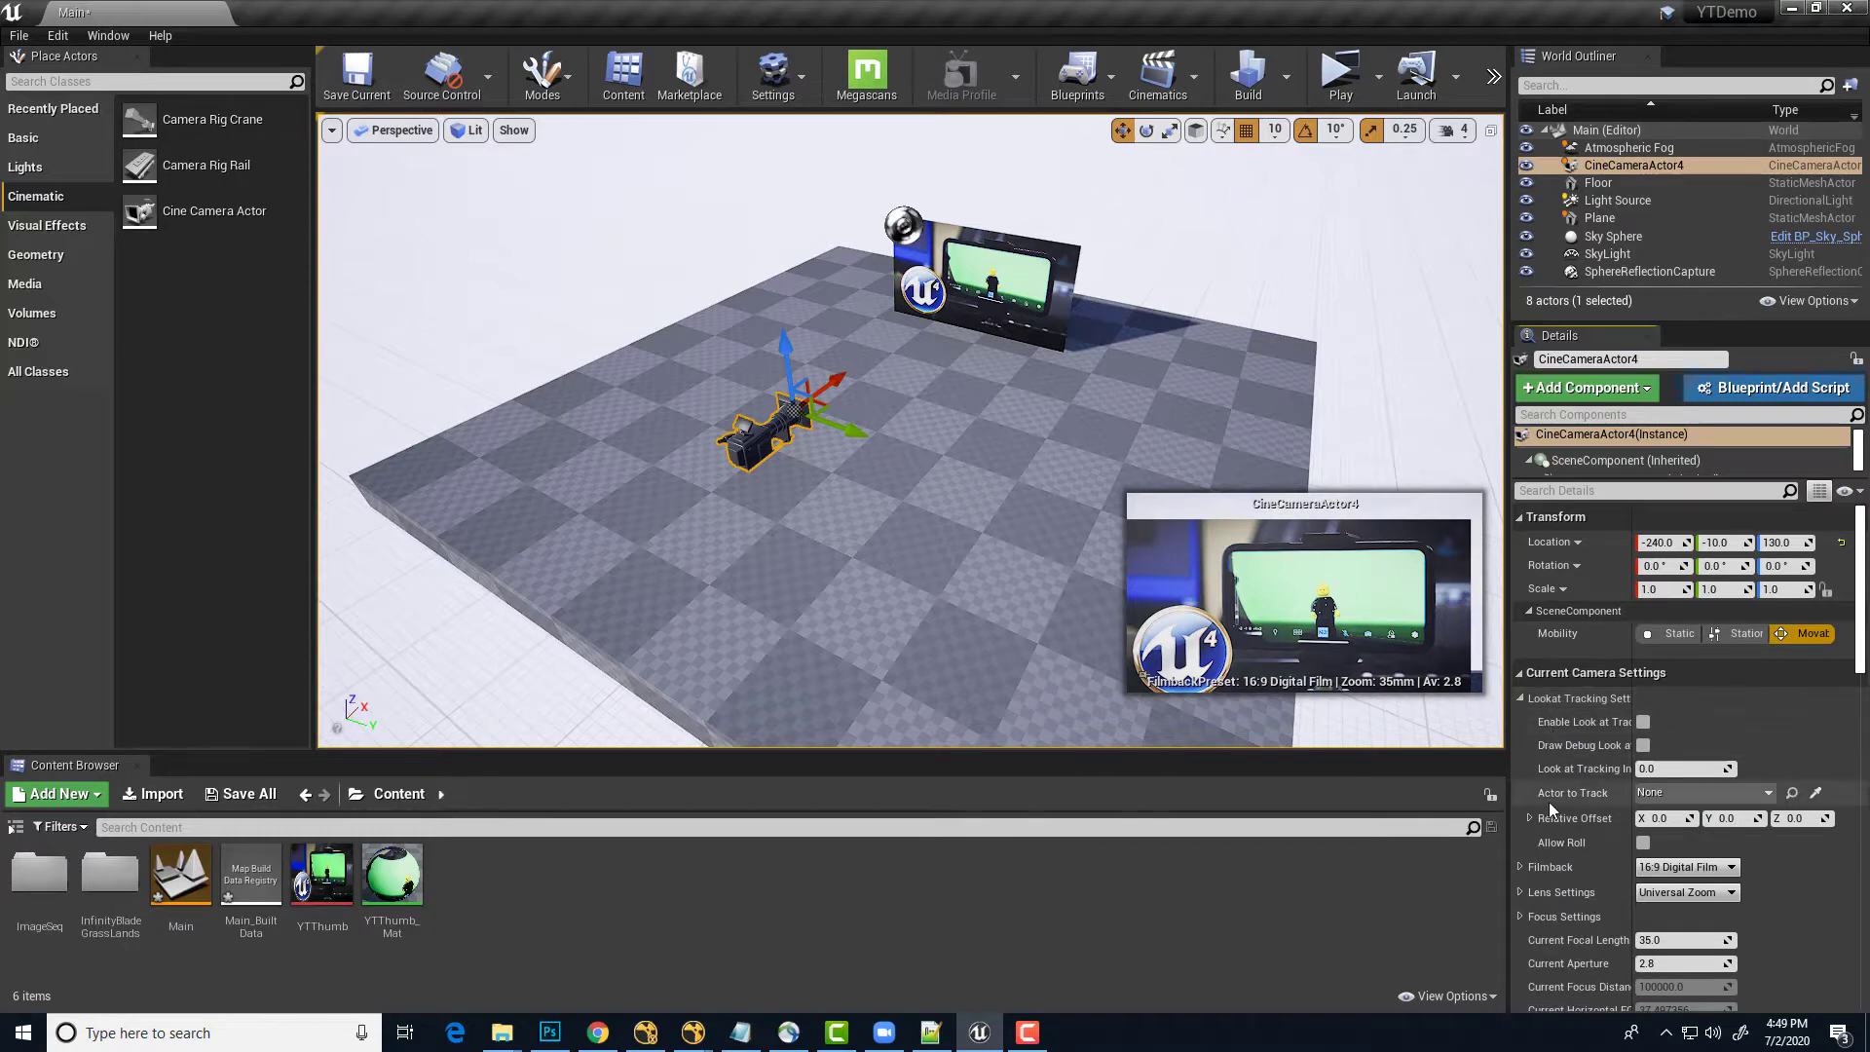
click(1643, 722)
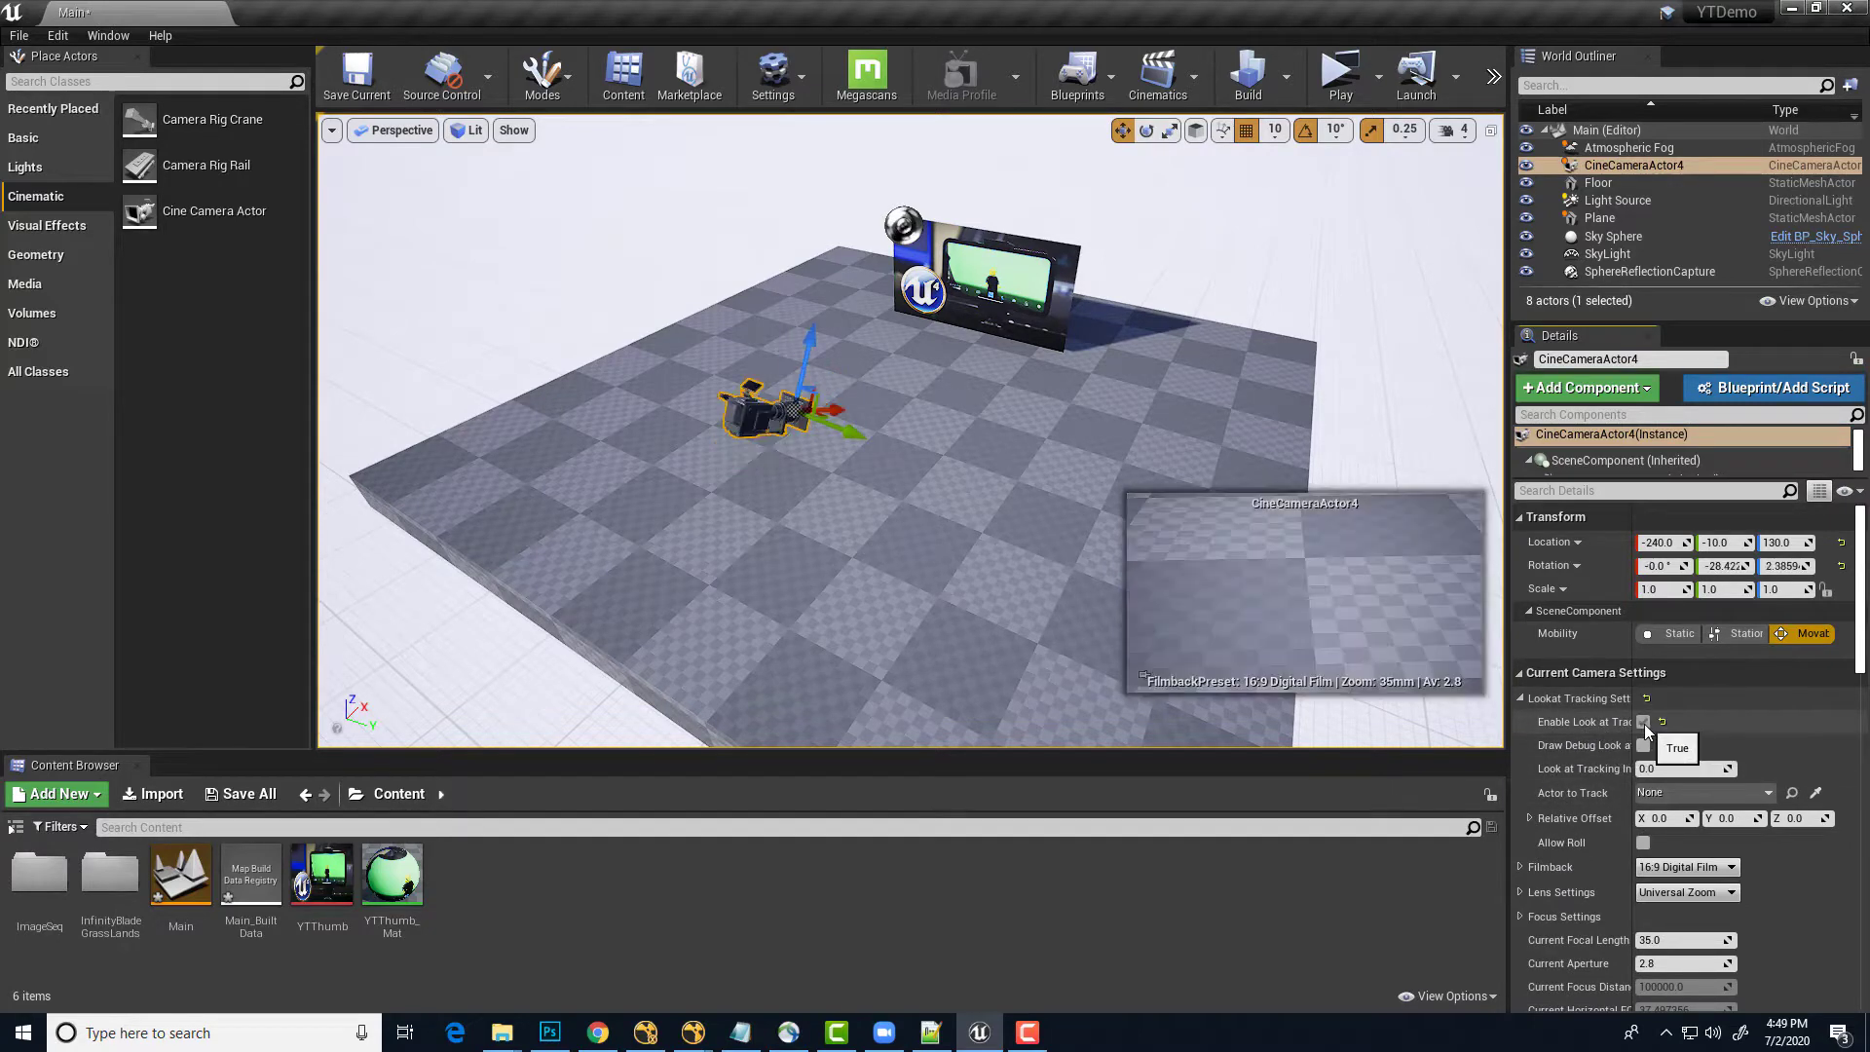
click(1656, 792)
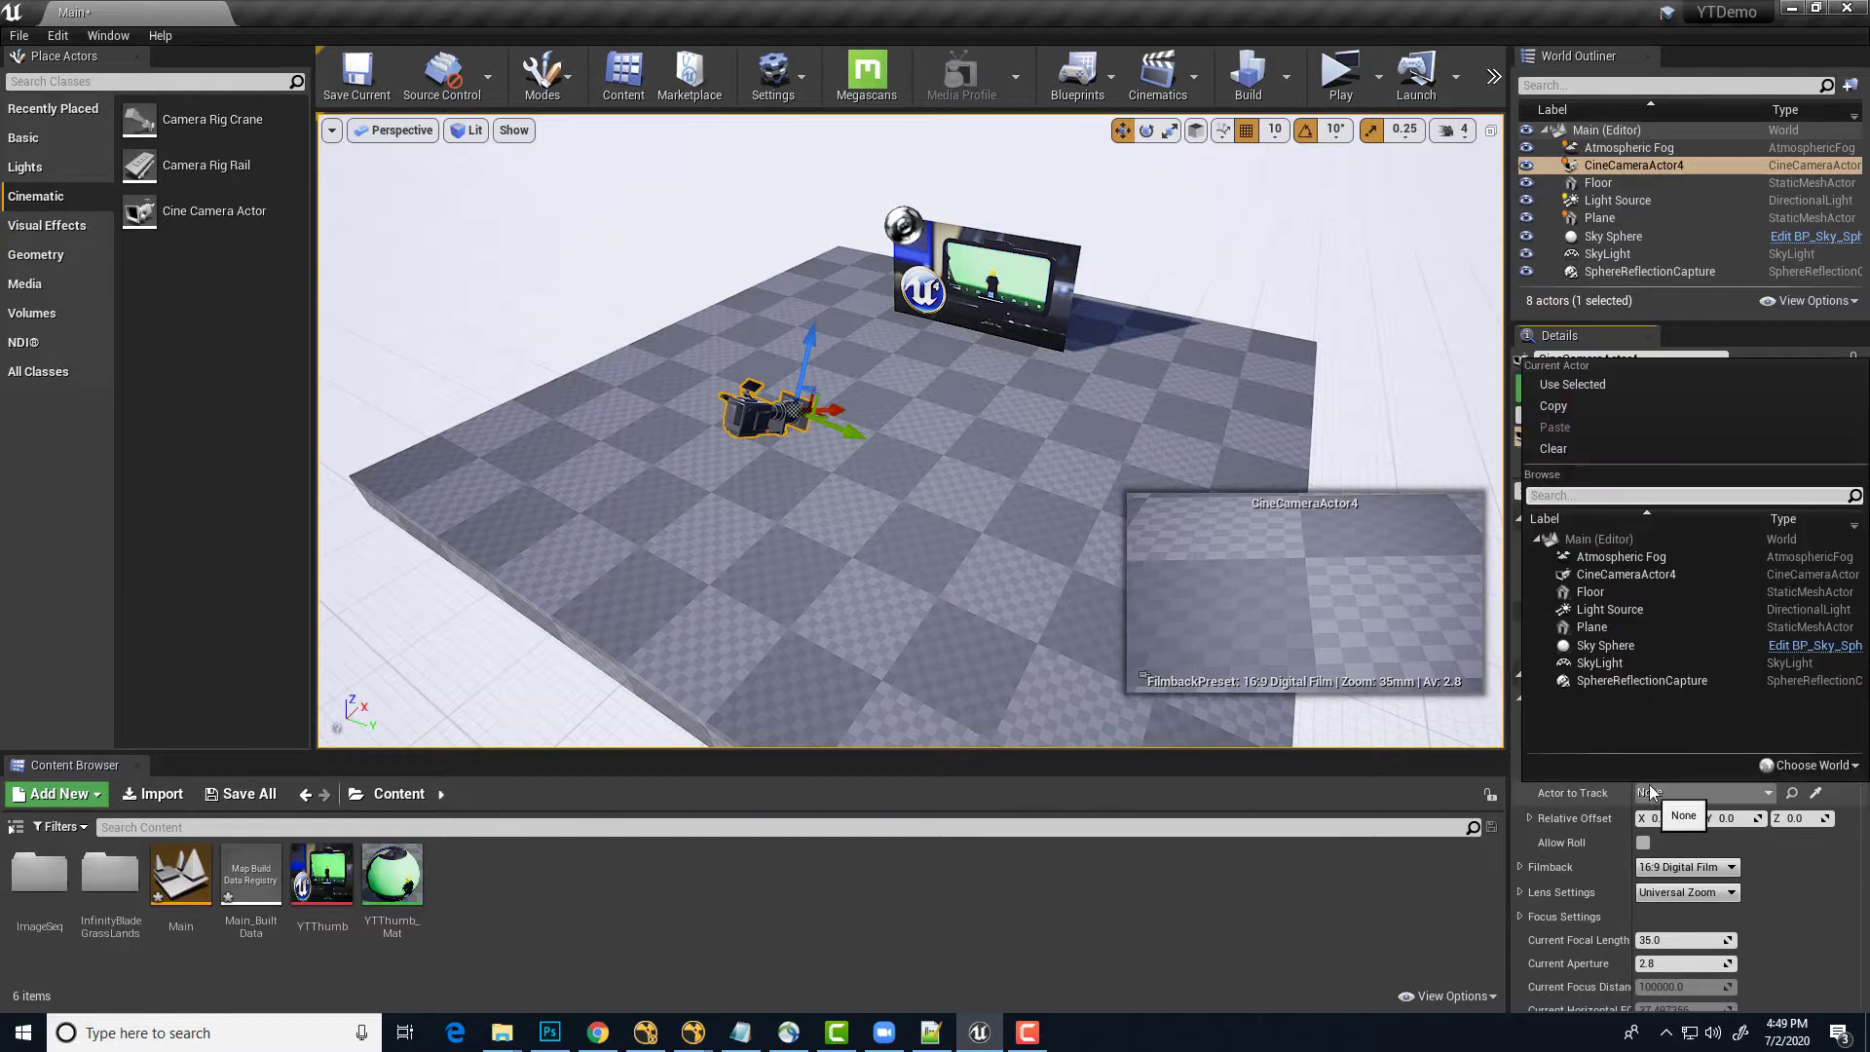
click(1615, 627)
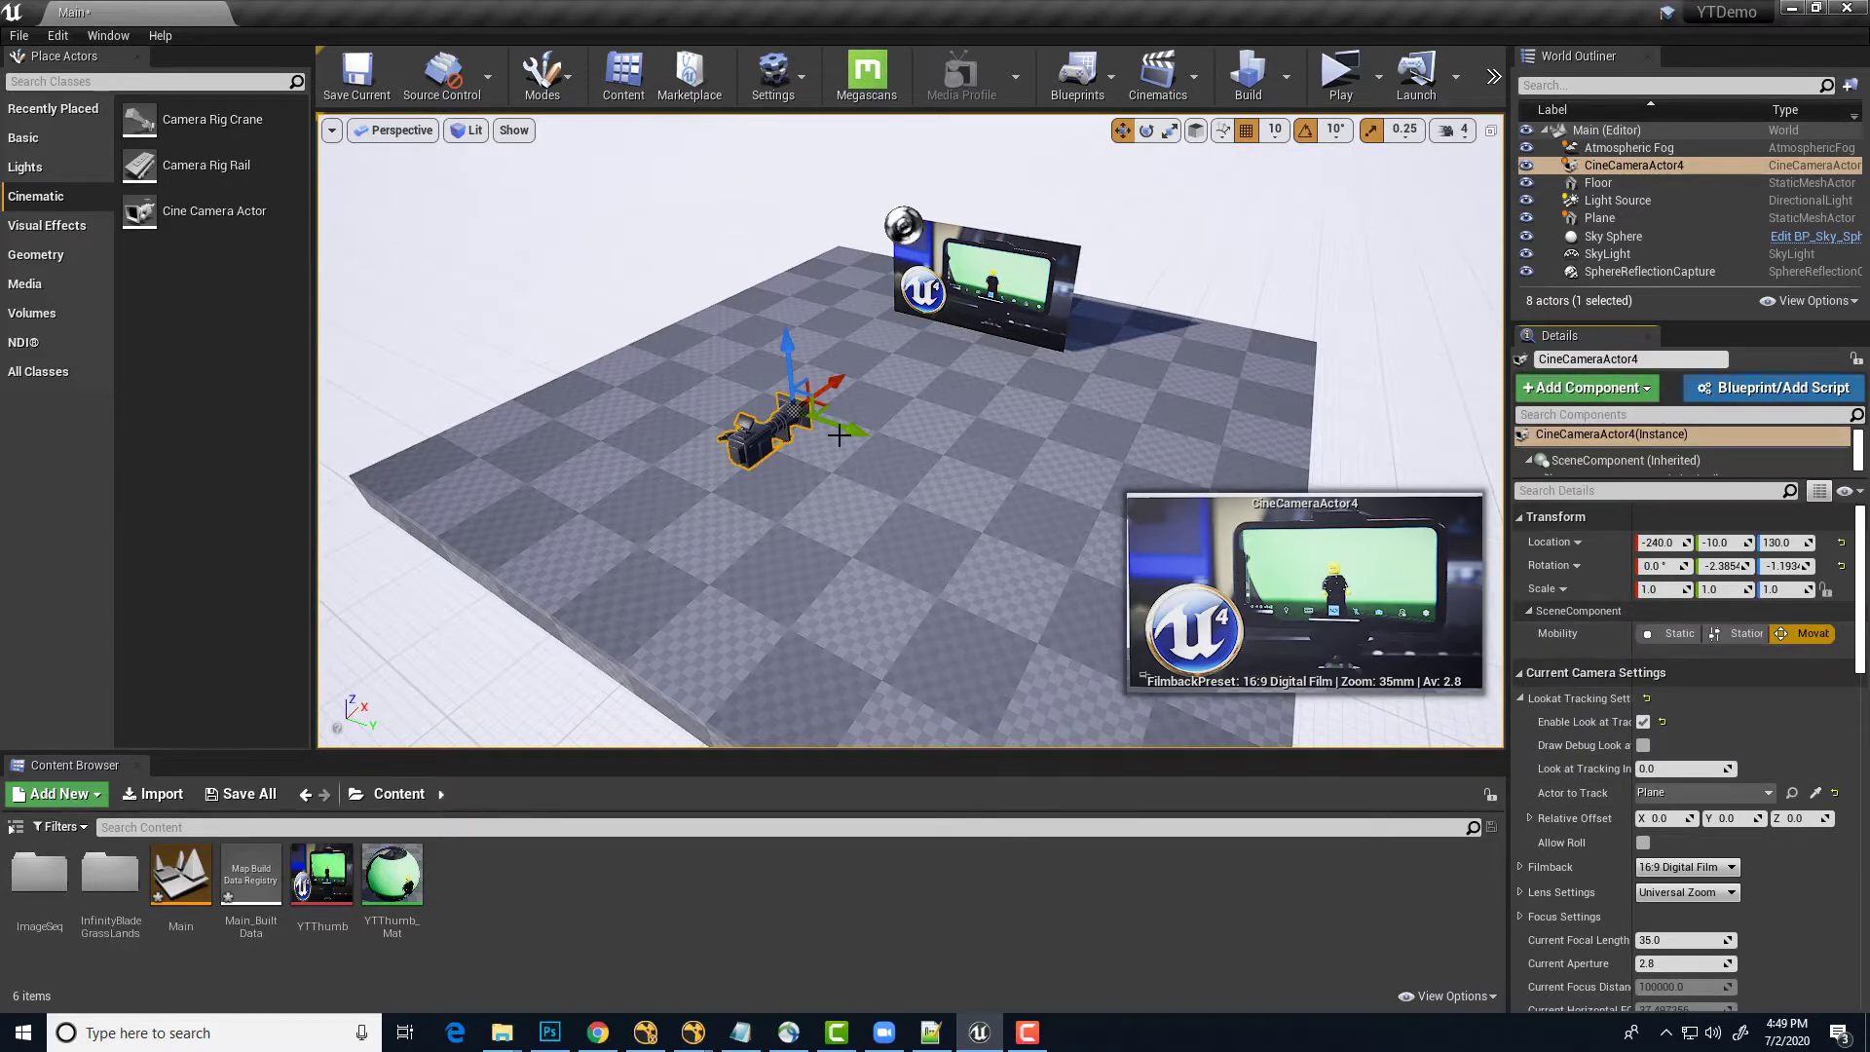
drag(838, 435, 824, 392)
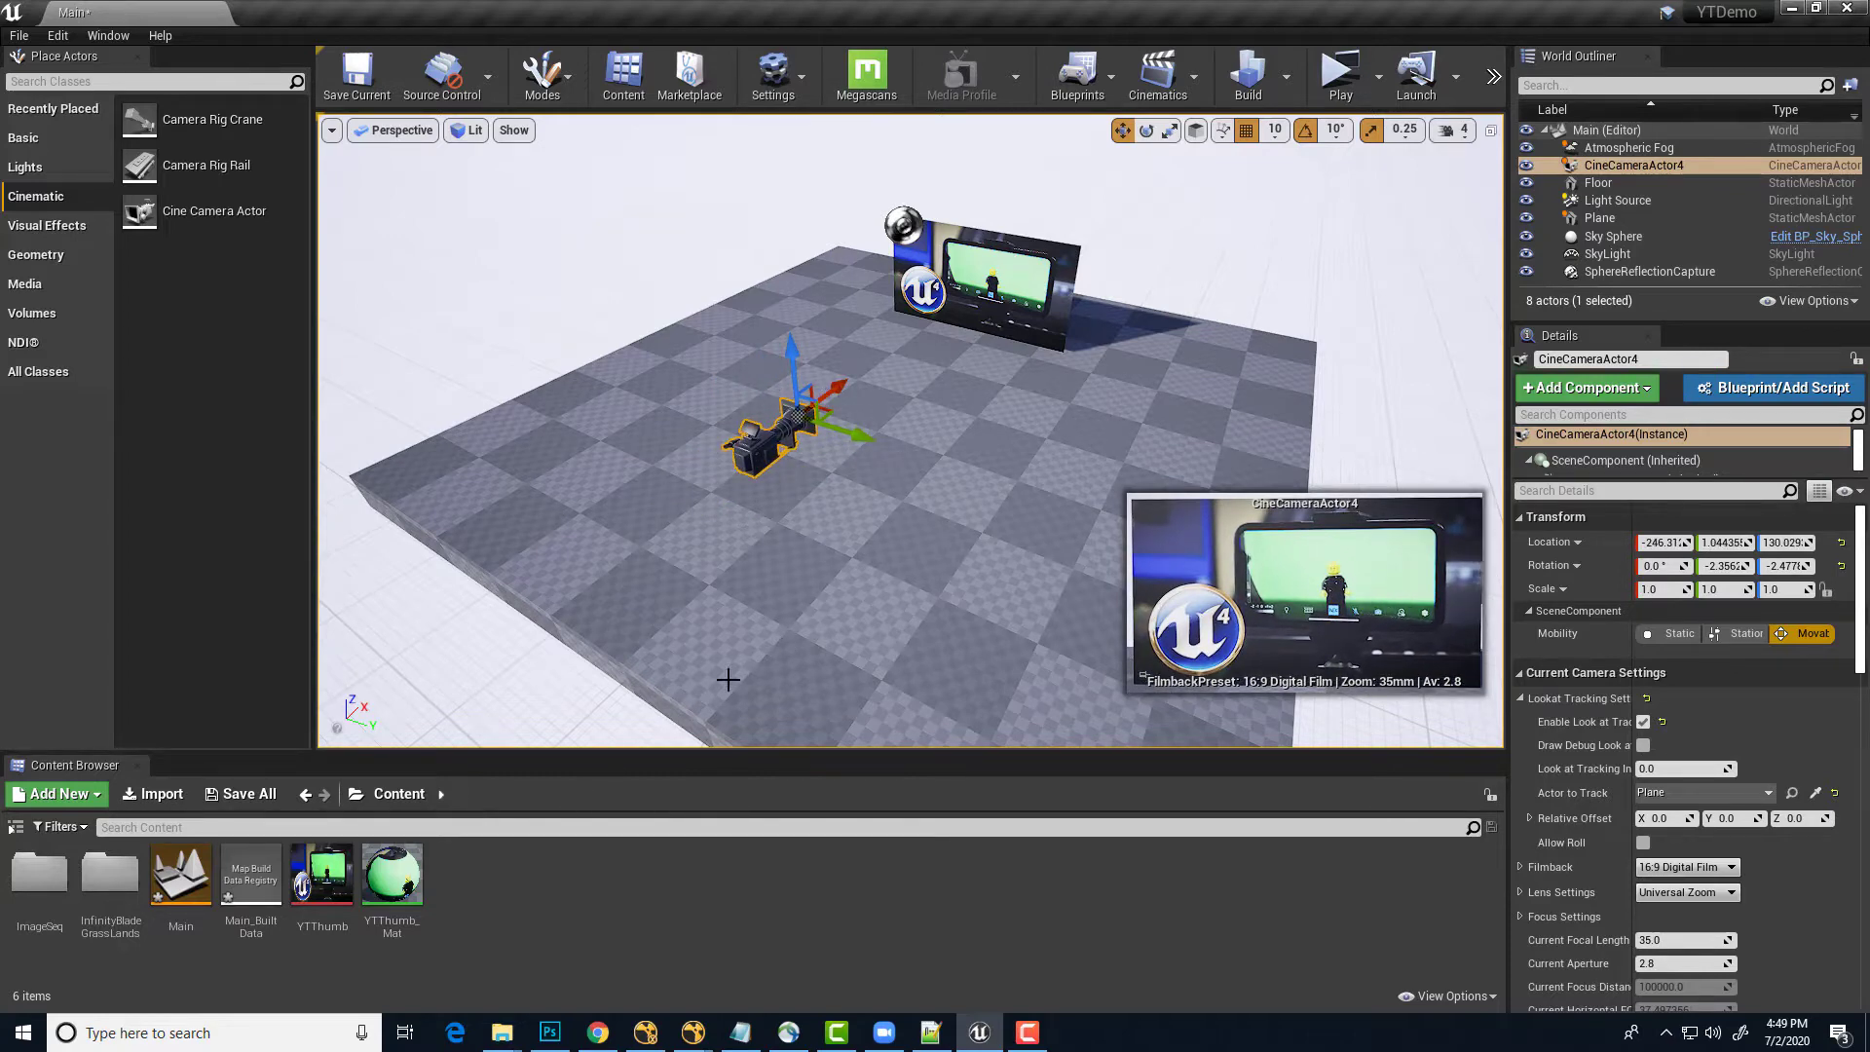
Create and save a new level sequence named CamAnim
click(1194, 78)
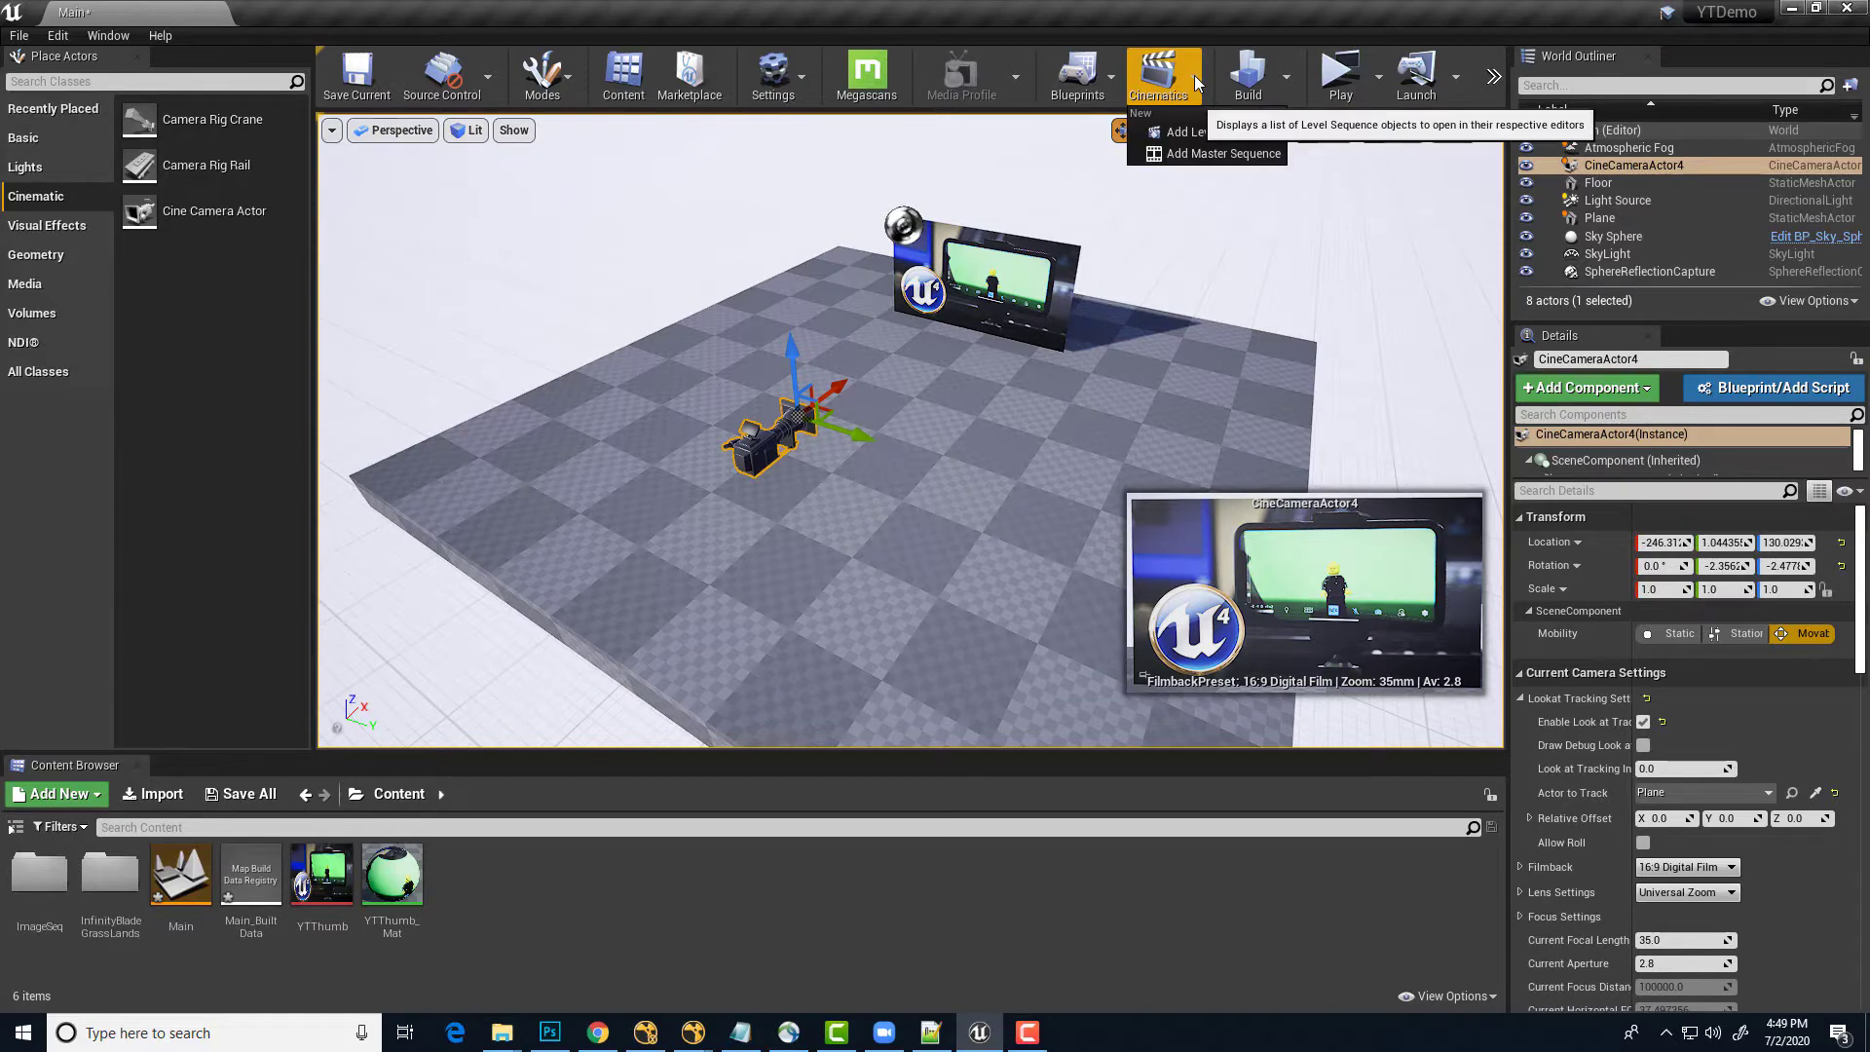
click(1196, 135)
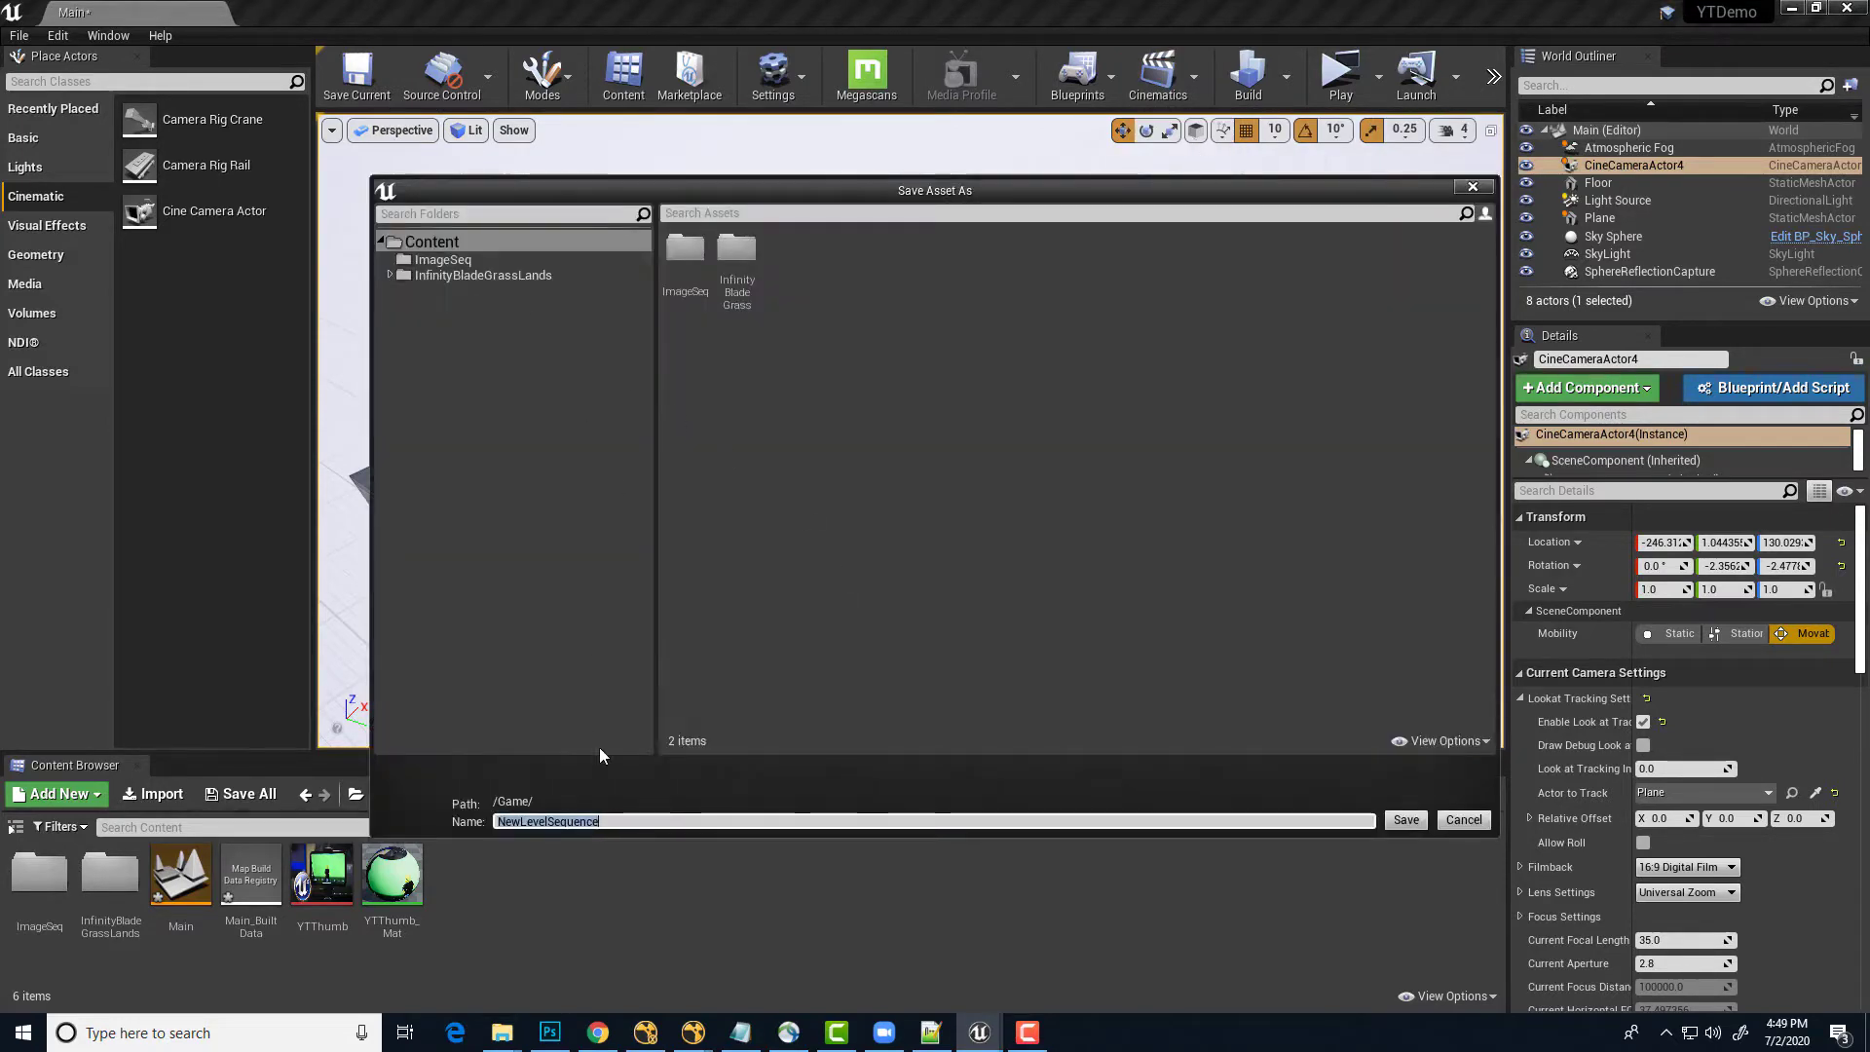
text(Cam)
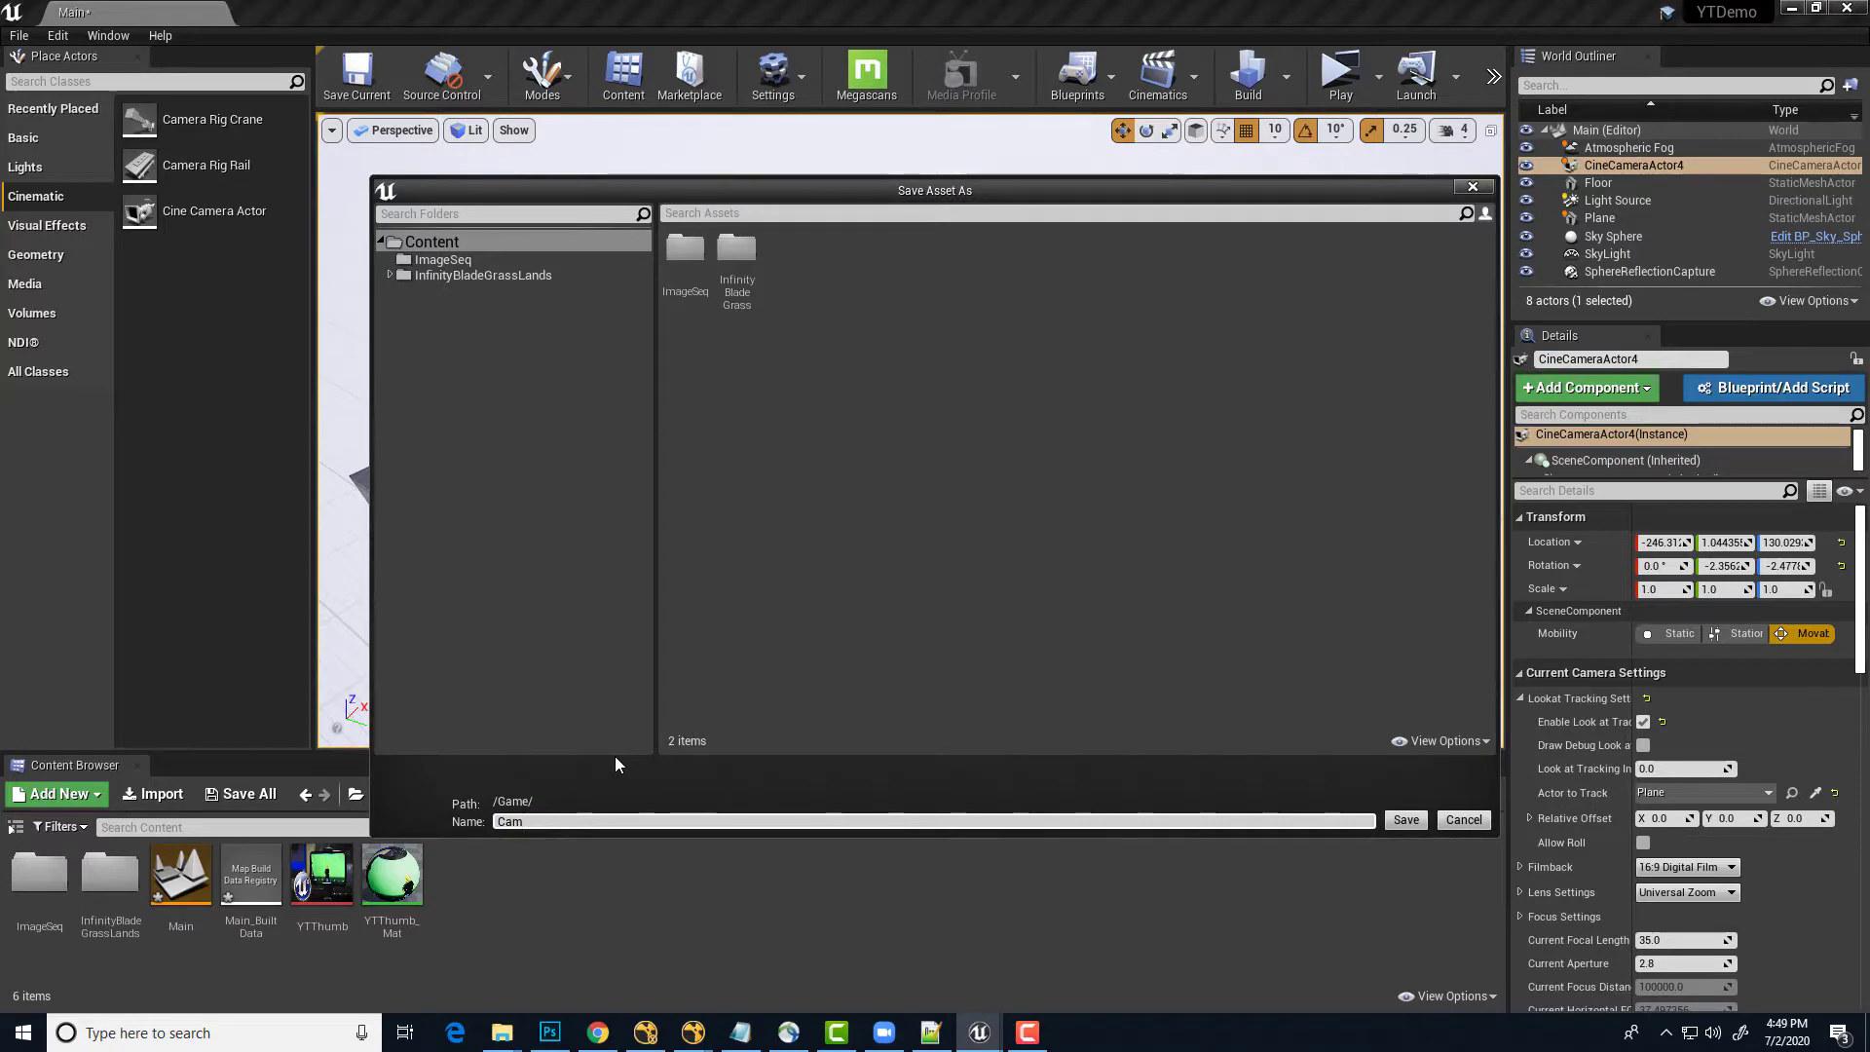
text(Anim)
click(1406, 820)
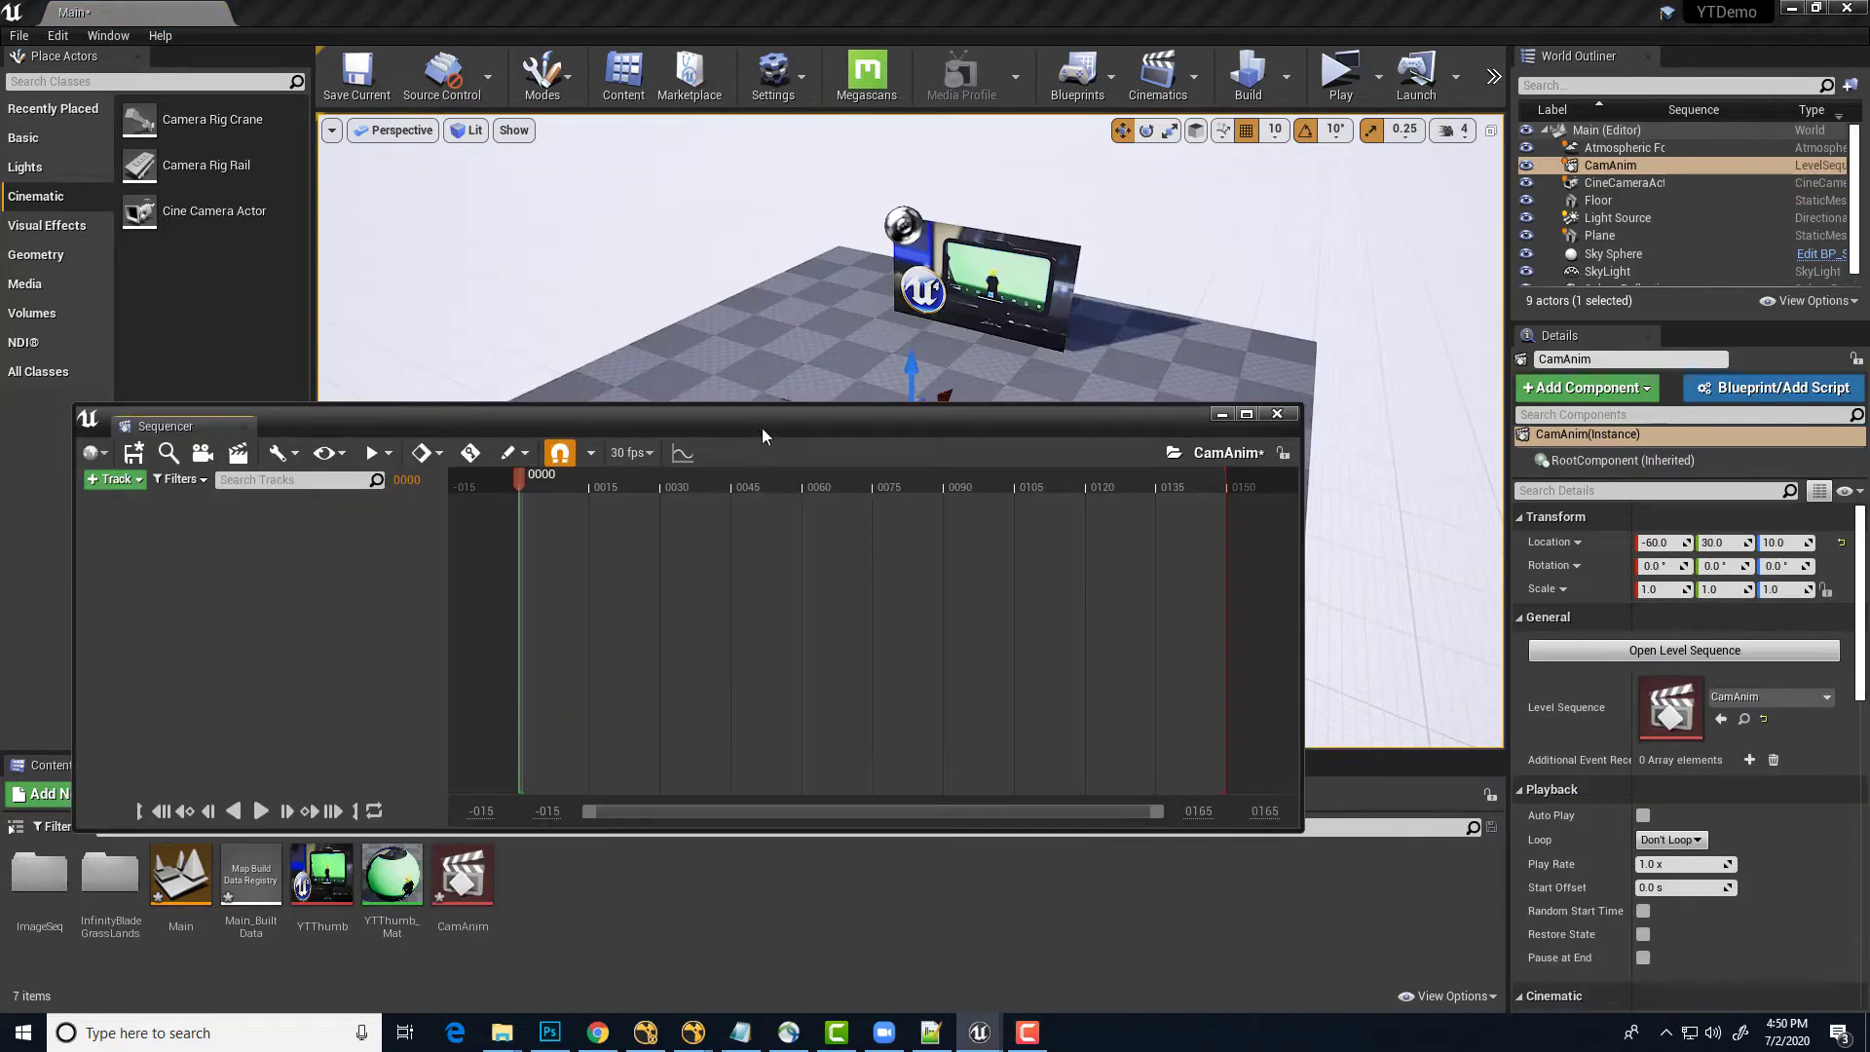
Add CineCameraActor4 to the CamAnim sequence as an actor track
drag(763, 426, 794, 561)
click(793, 443)
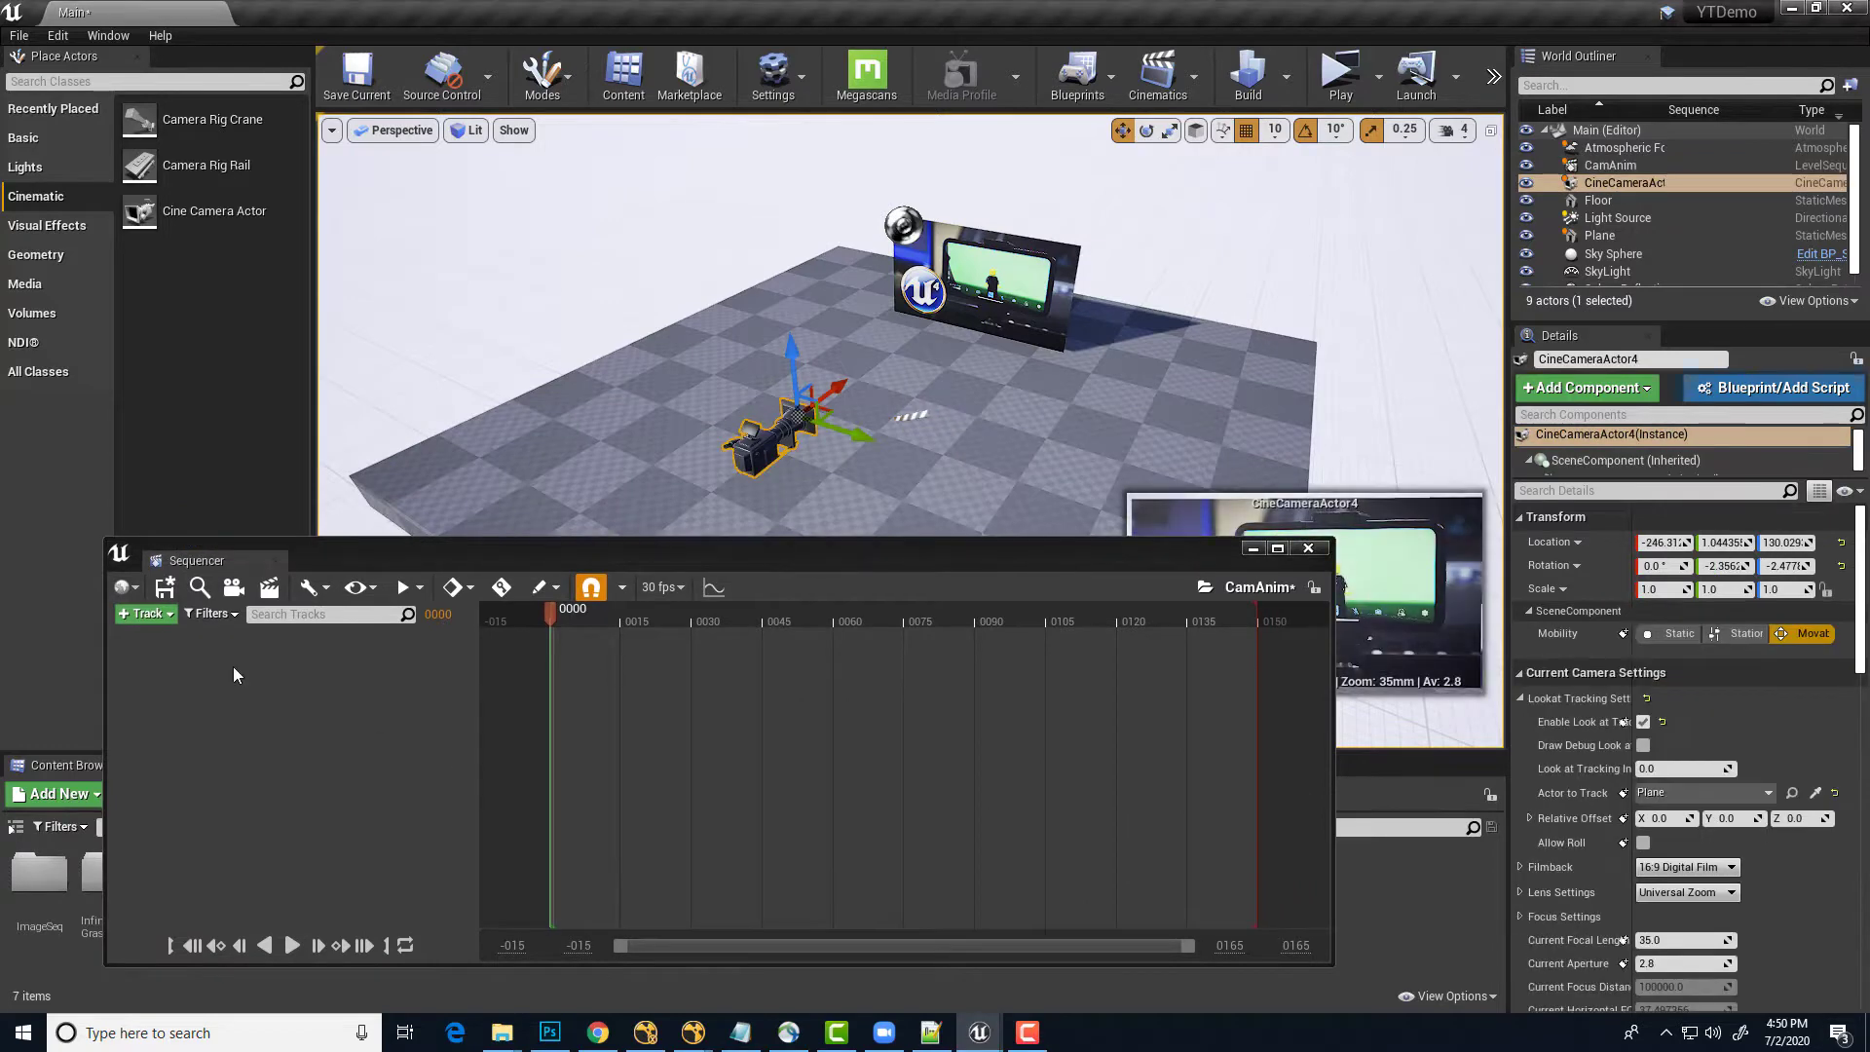
click(144, 615)
mouse_move(167, 631)
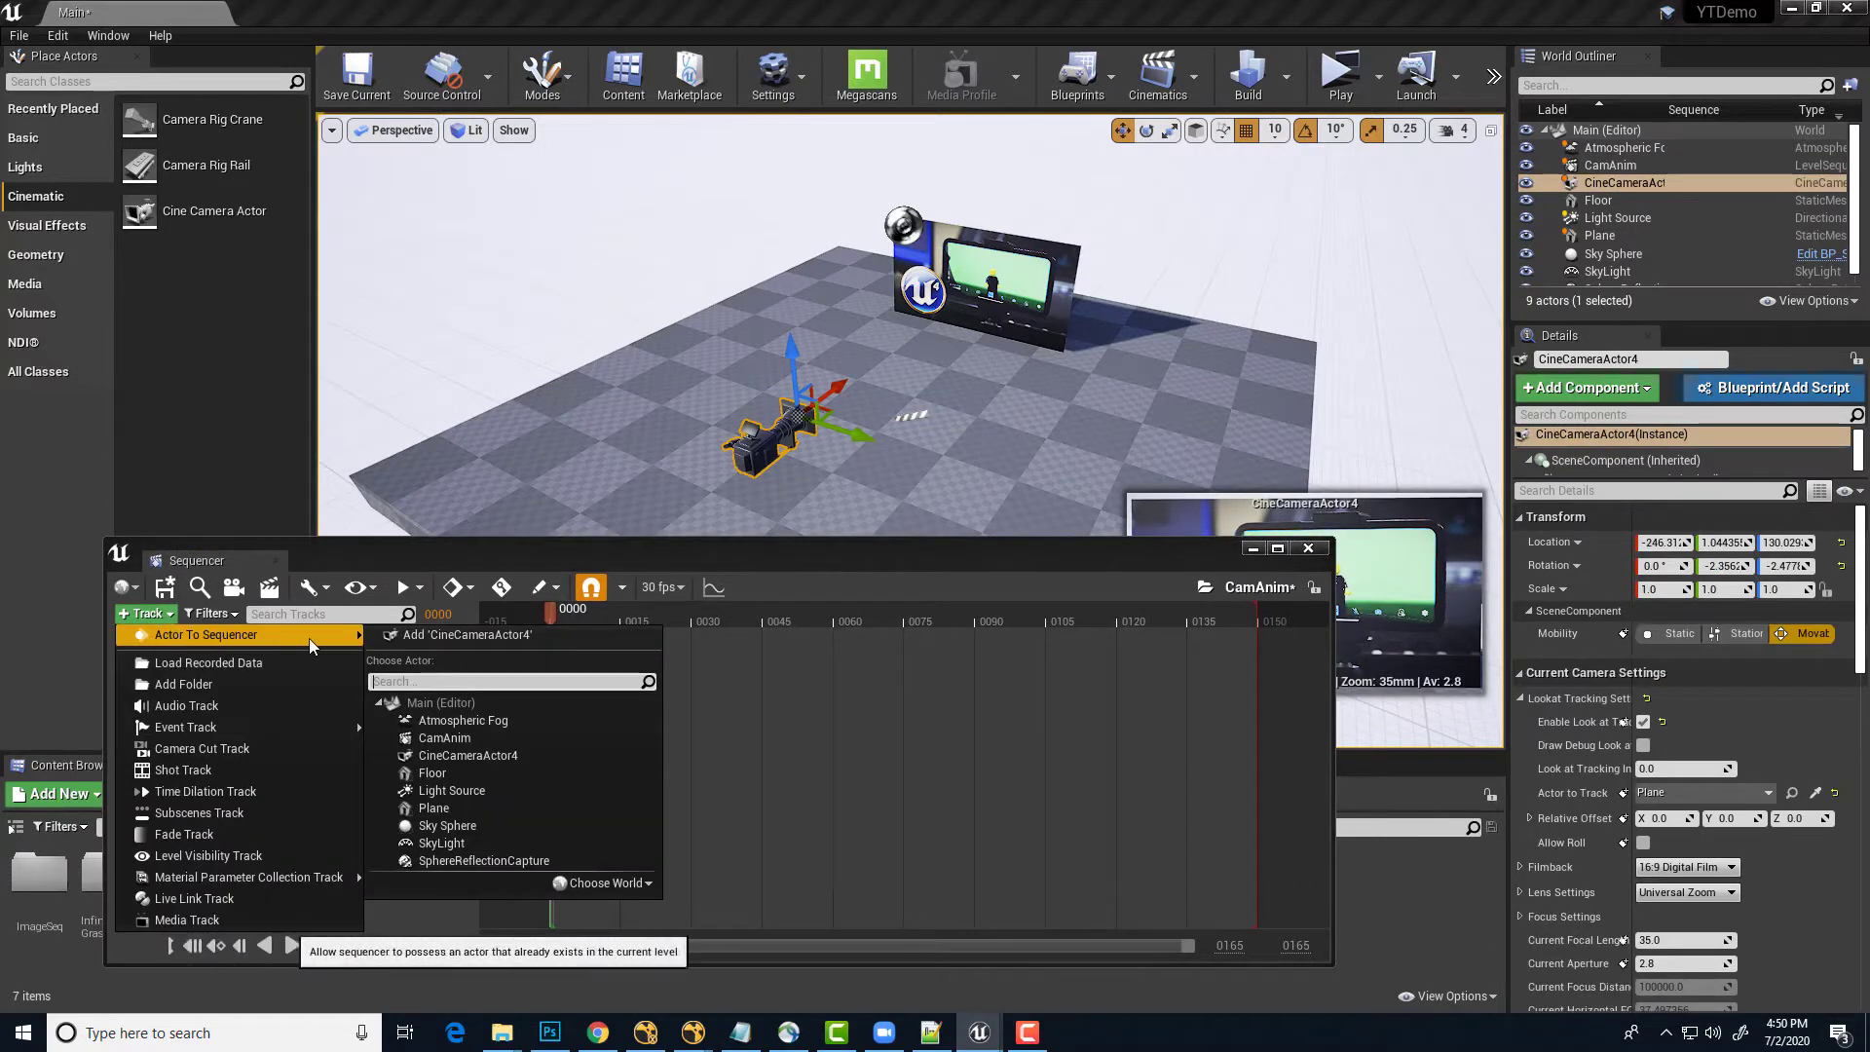
click(478, 639)
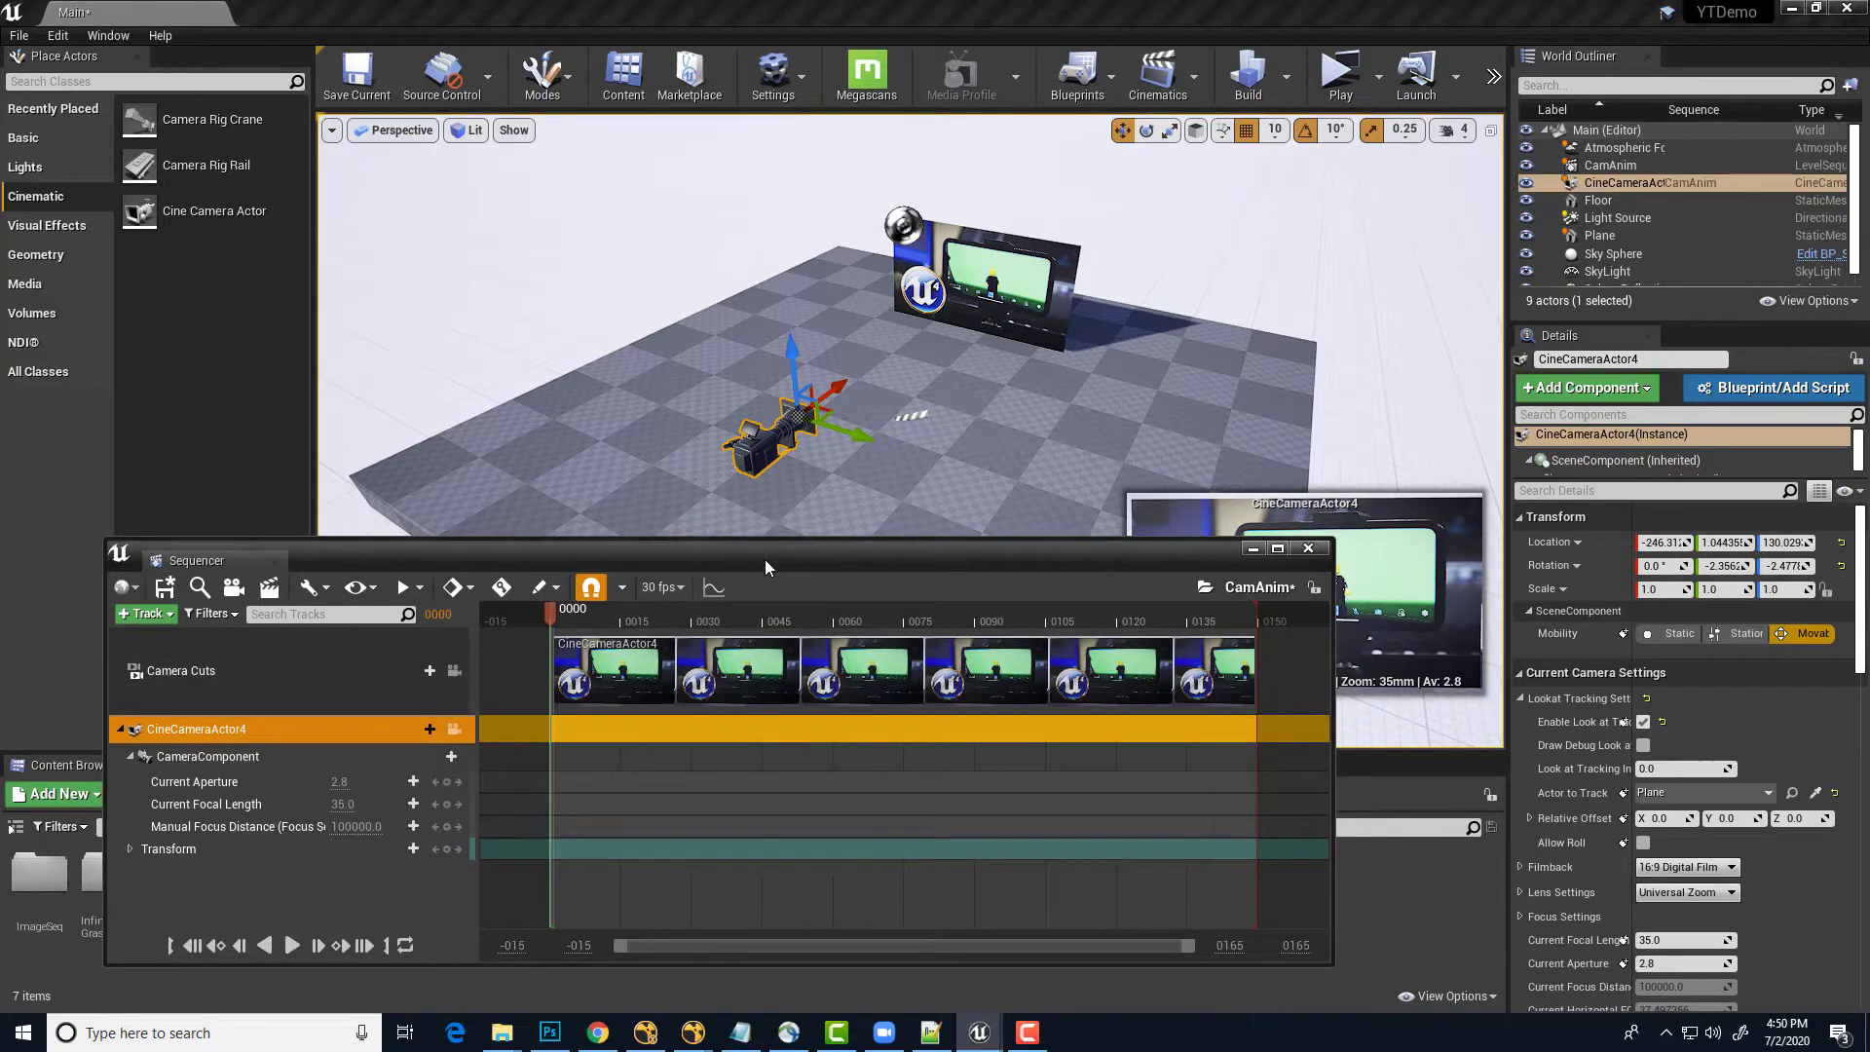
drag(766, 567, 818, 705)
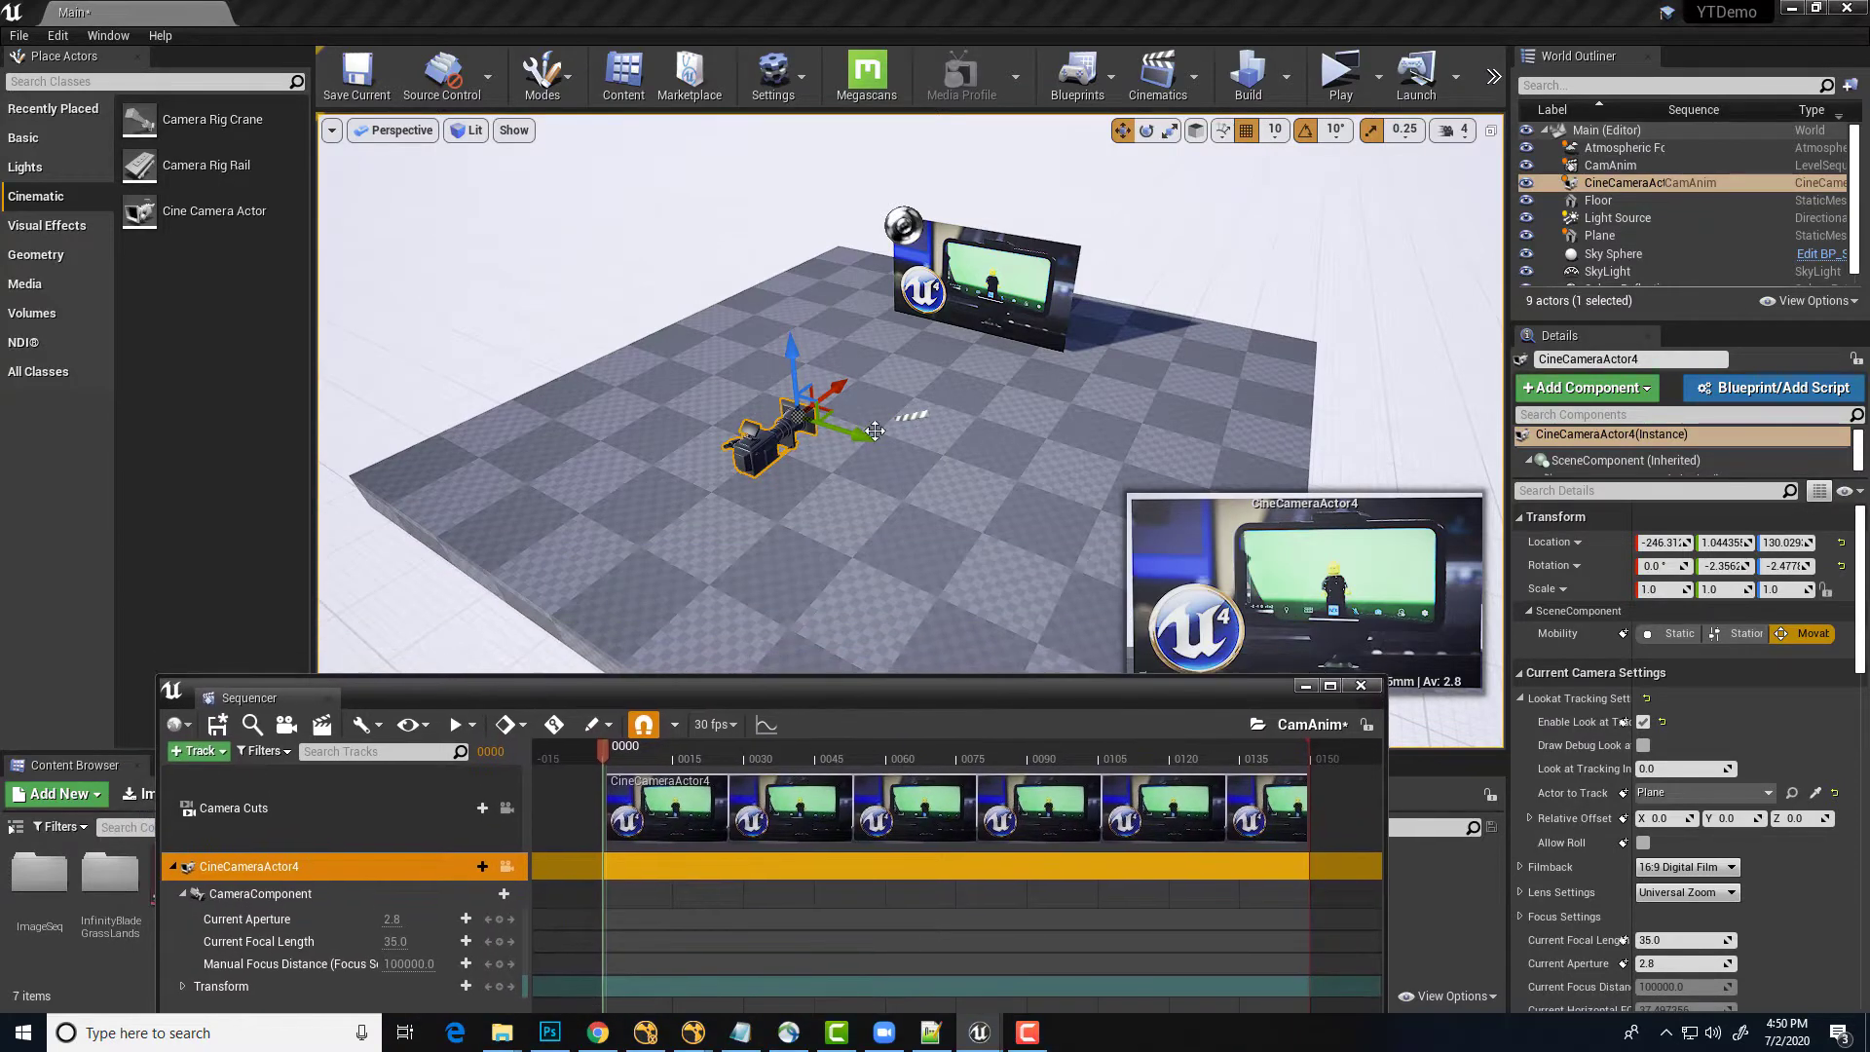
Disable look-at tracking, place the camera at the floor's left, and key its location at frame 0
drag(871, 441, 733, 504)
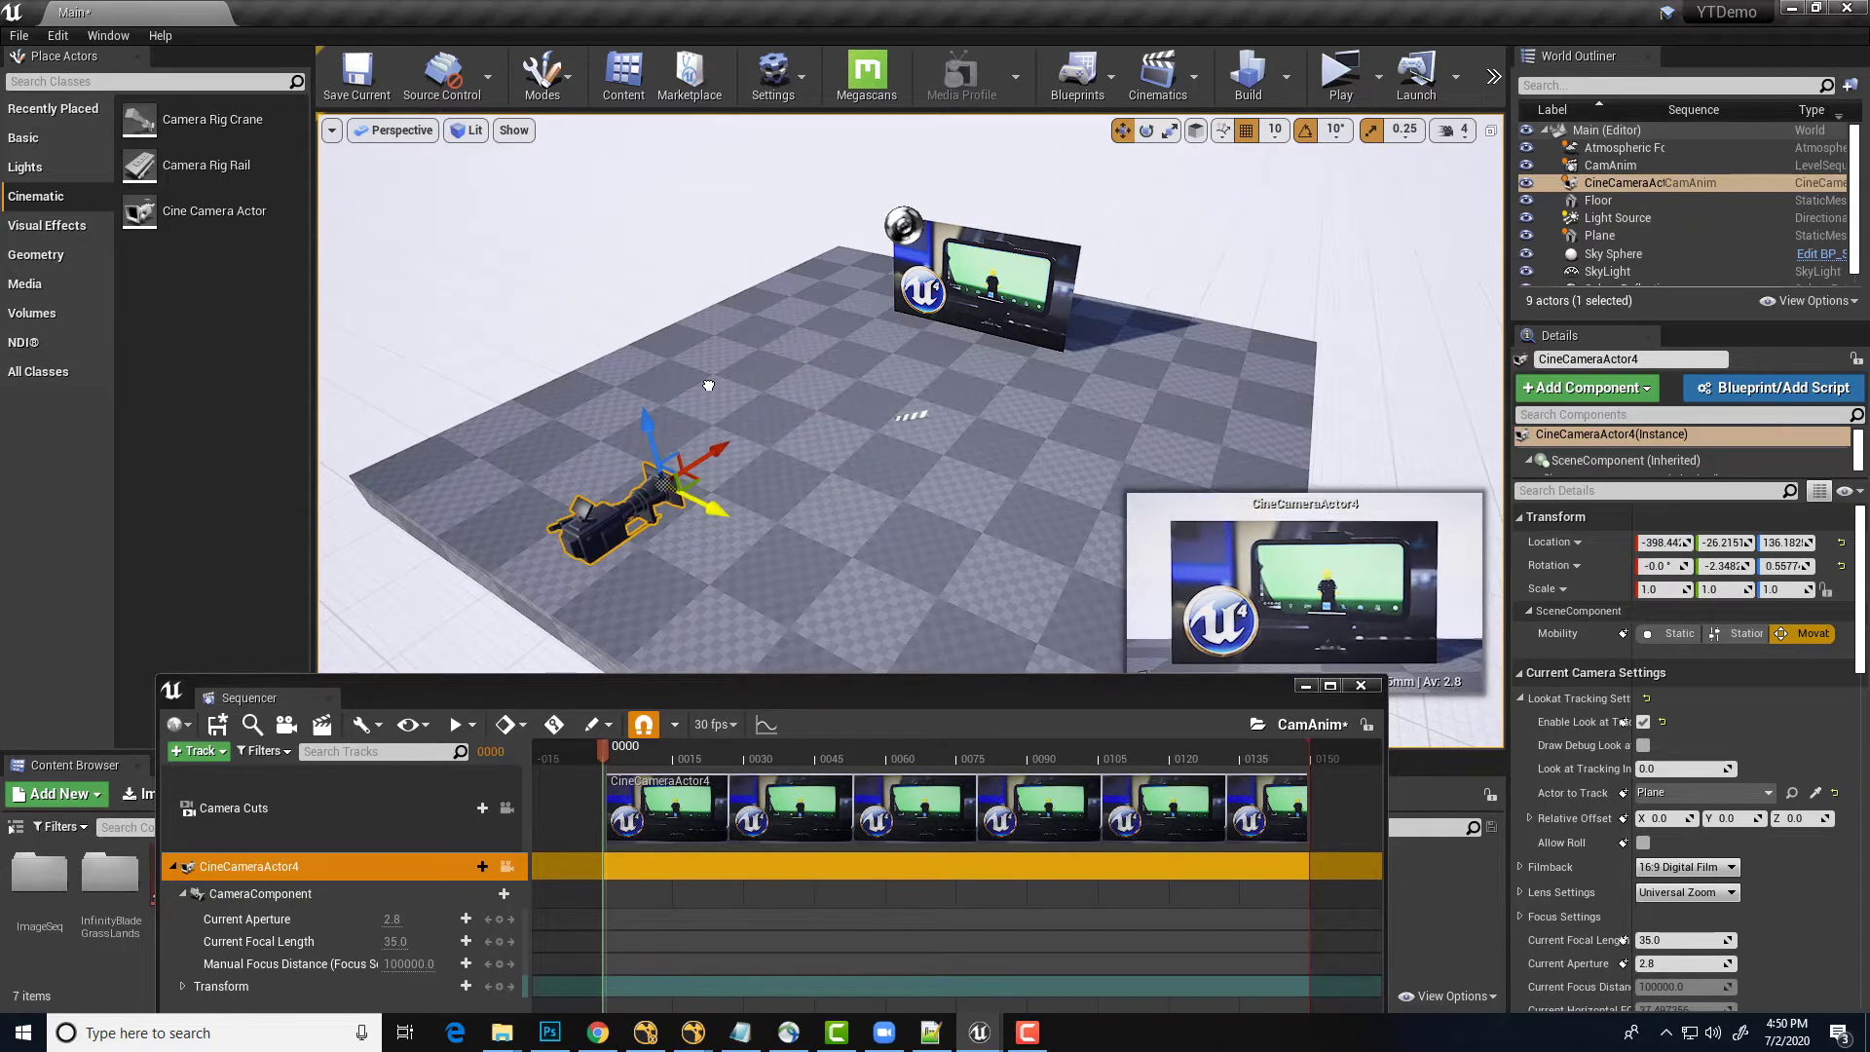
click(1644, 722)
drag(705, 448, 790, 399)
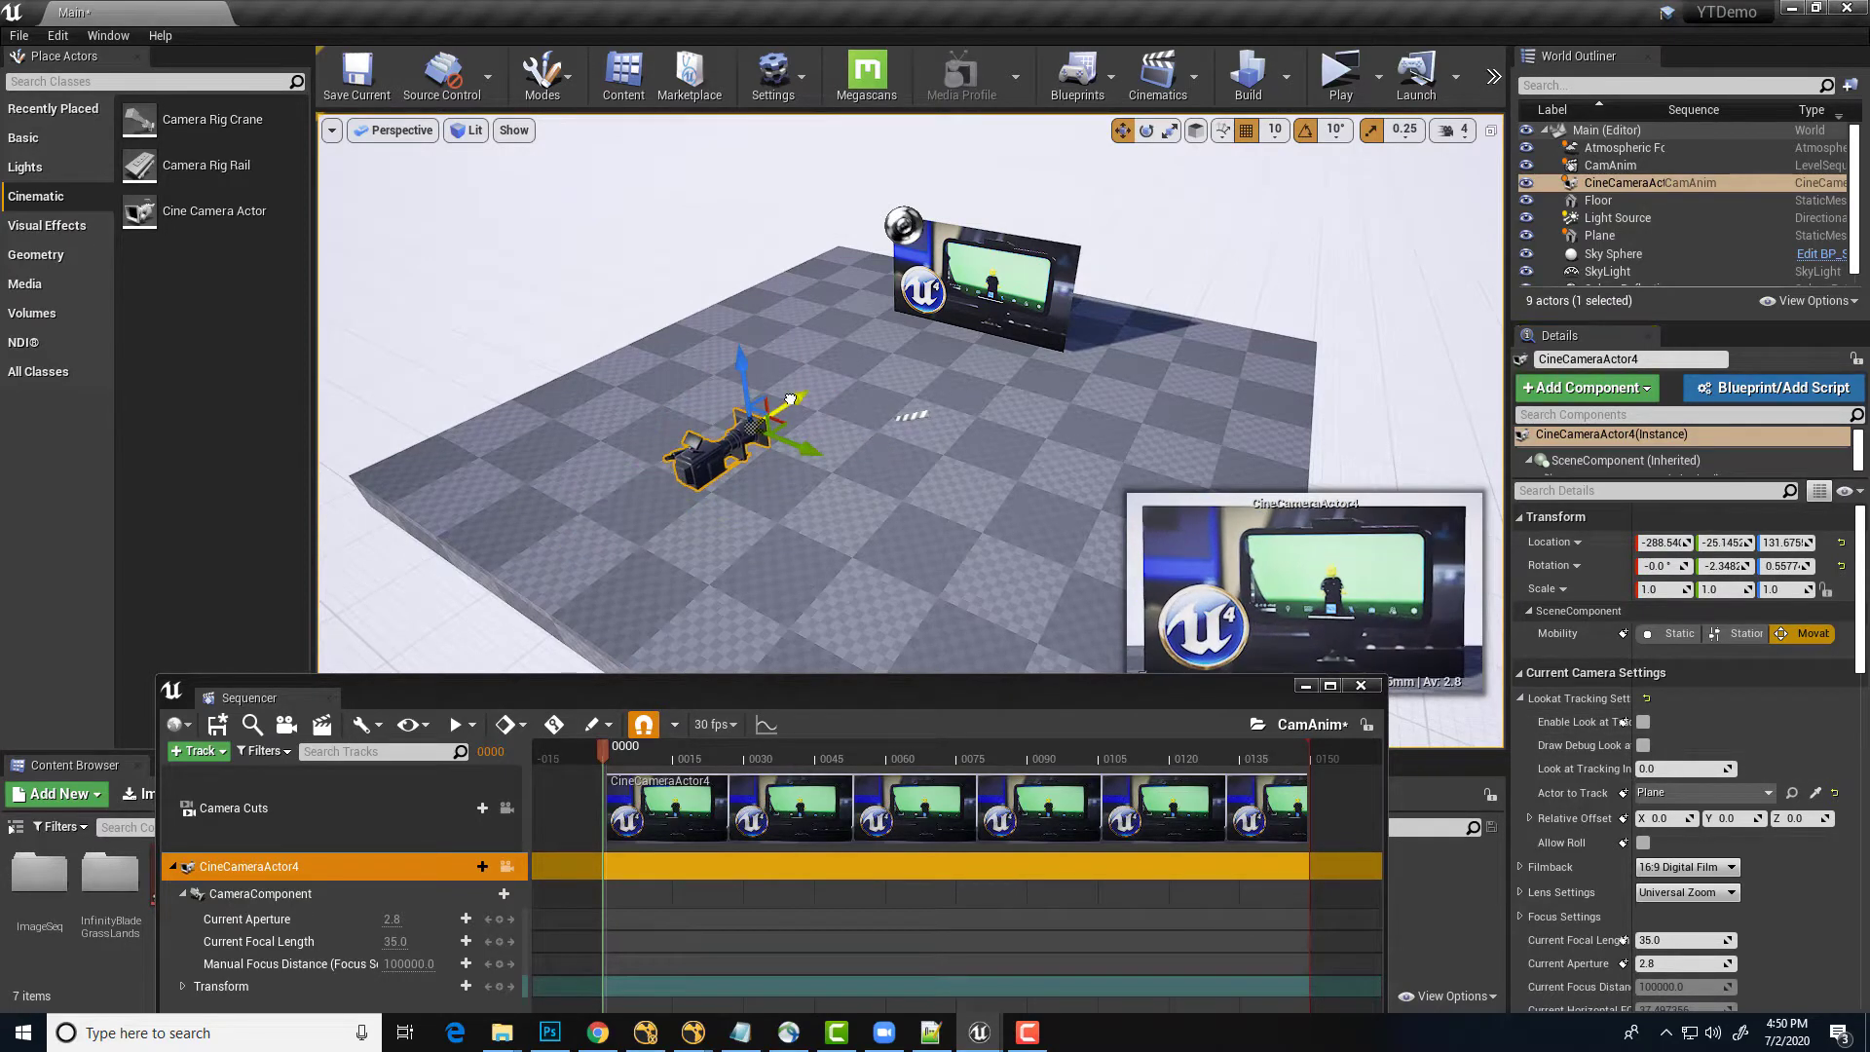
drag(846, 456, 773, 534)
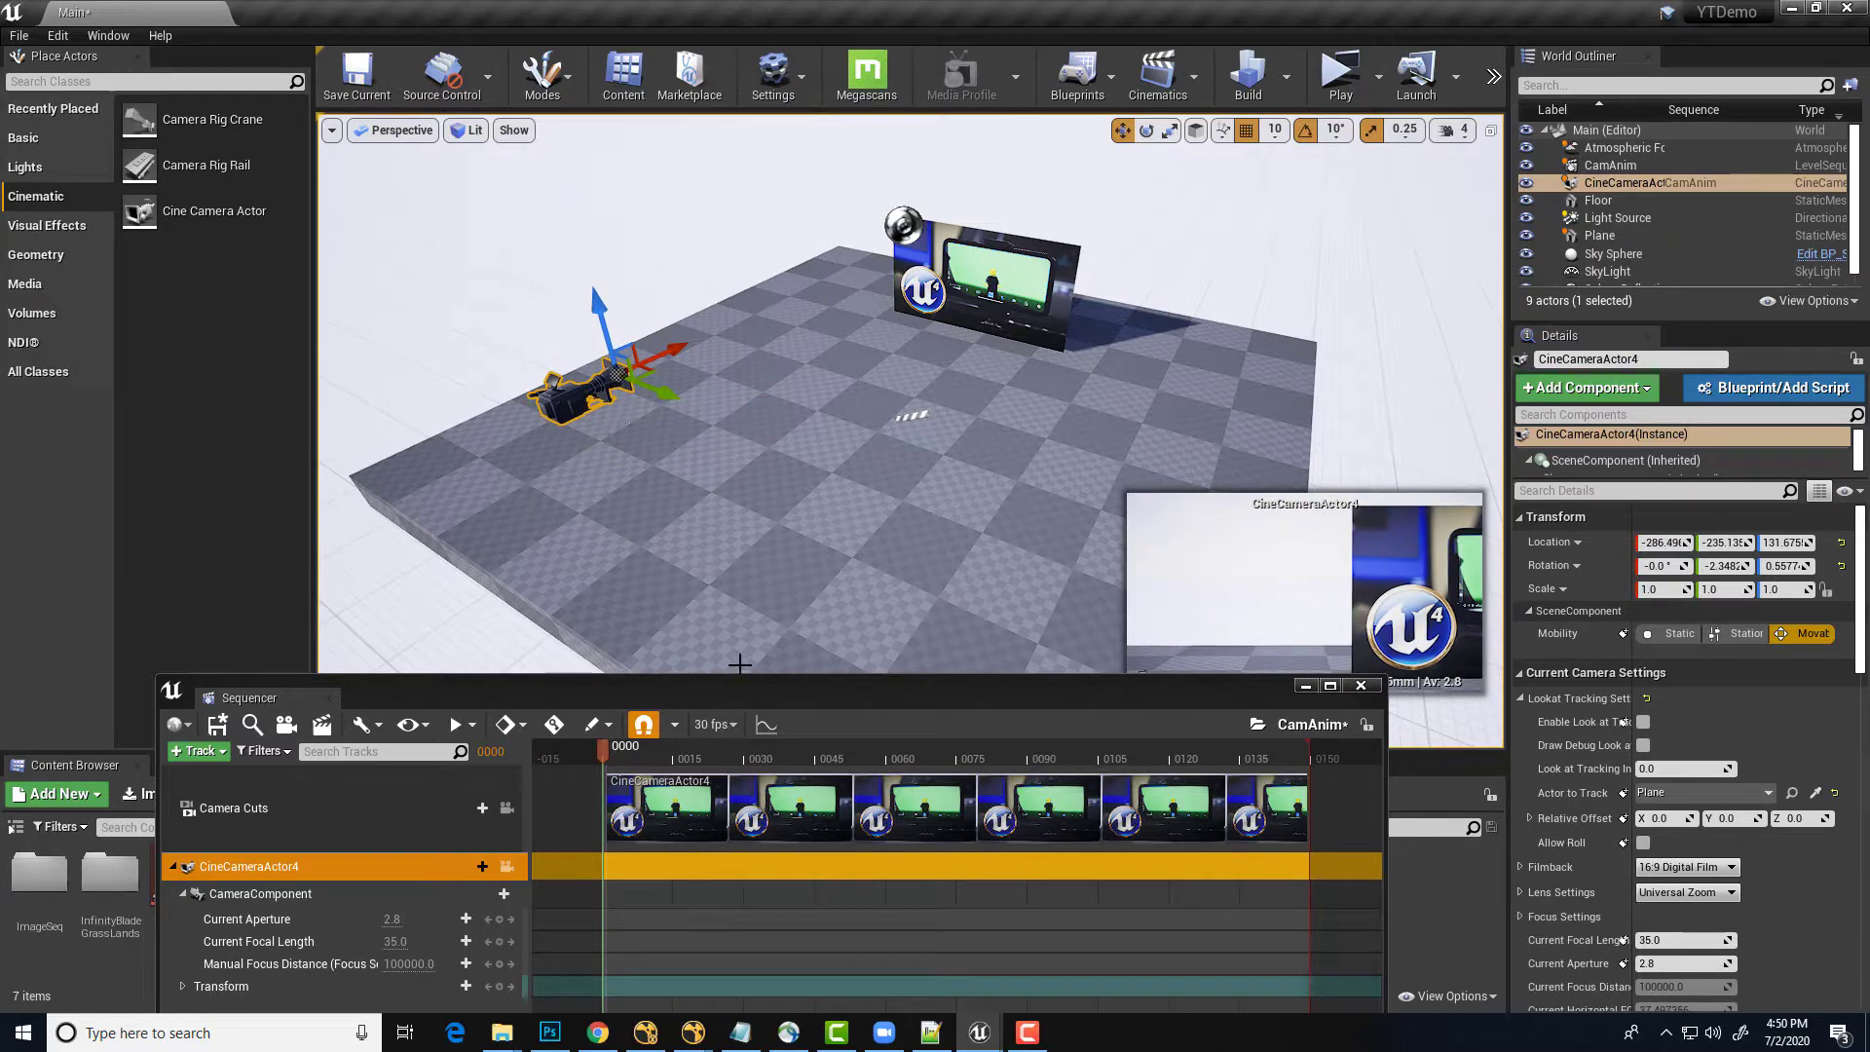
drag(711, 692, 734, 476)
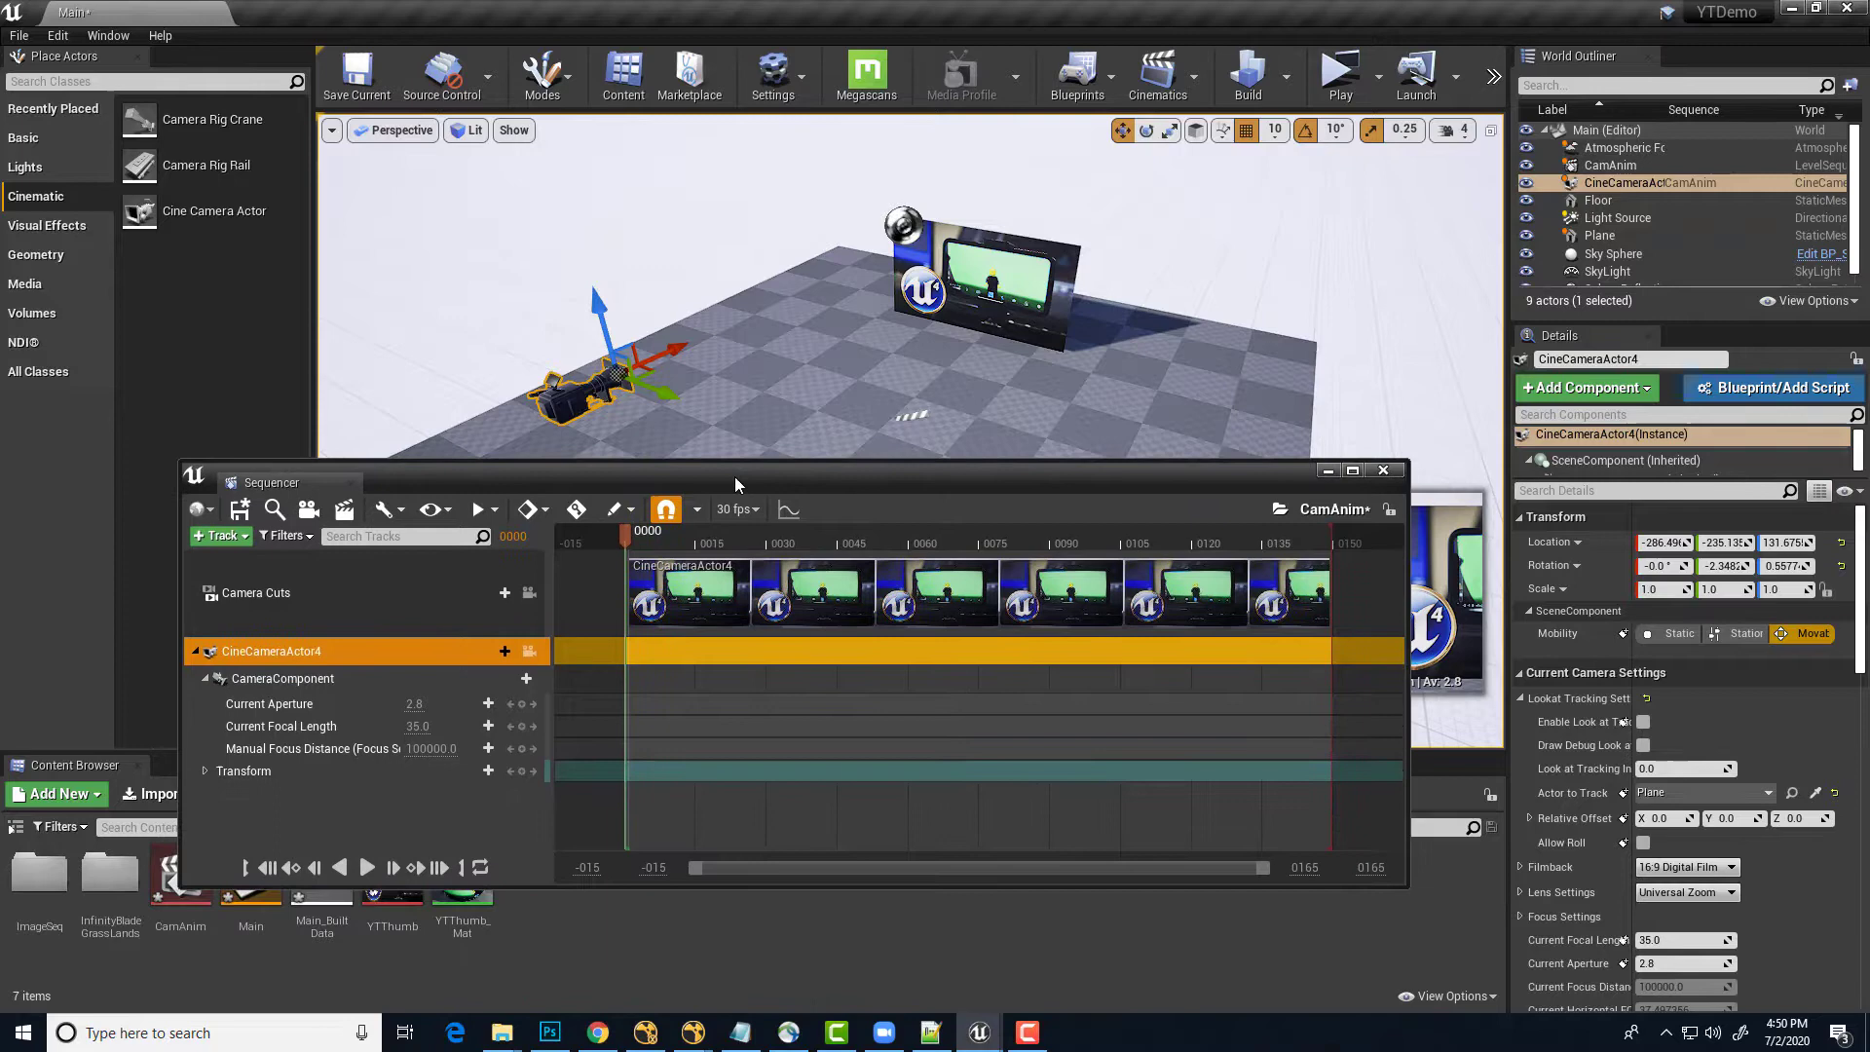
click(204, 771)
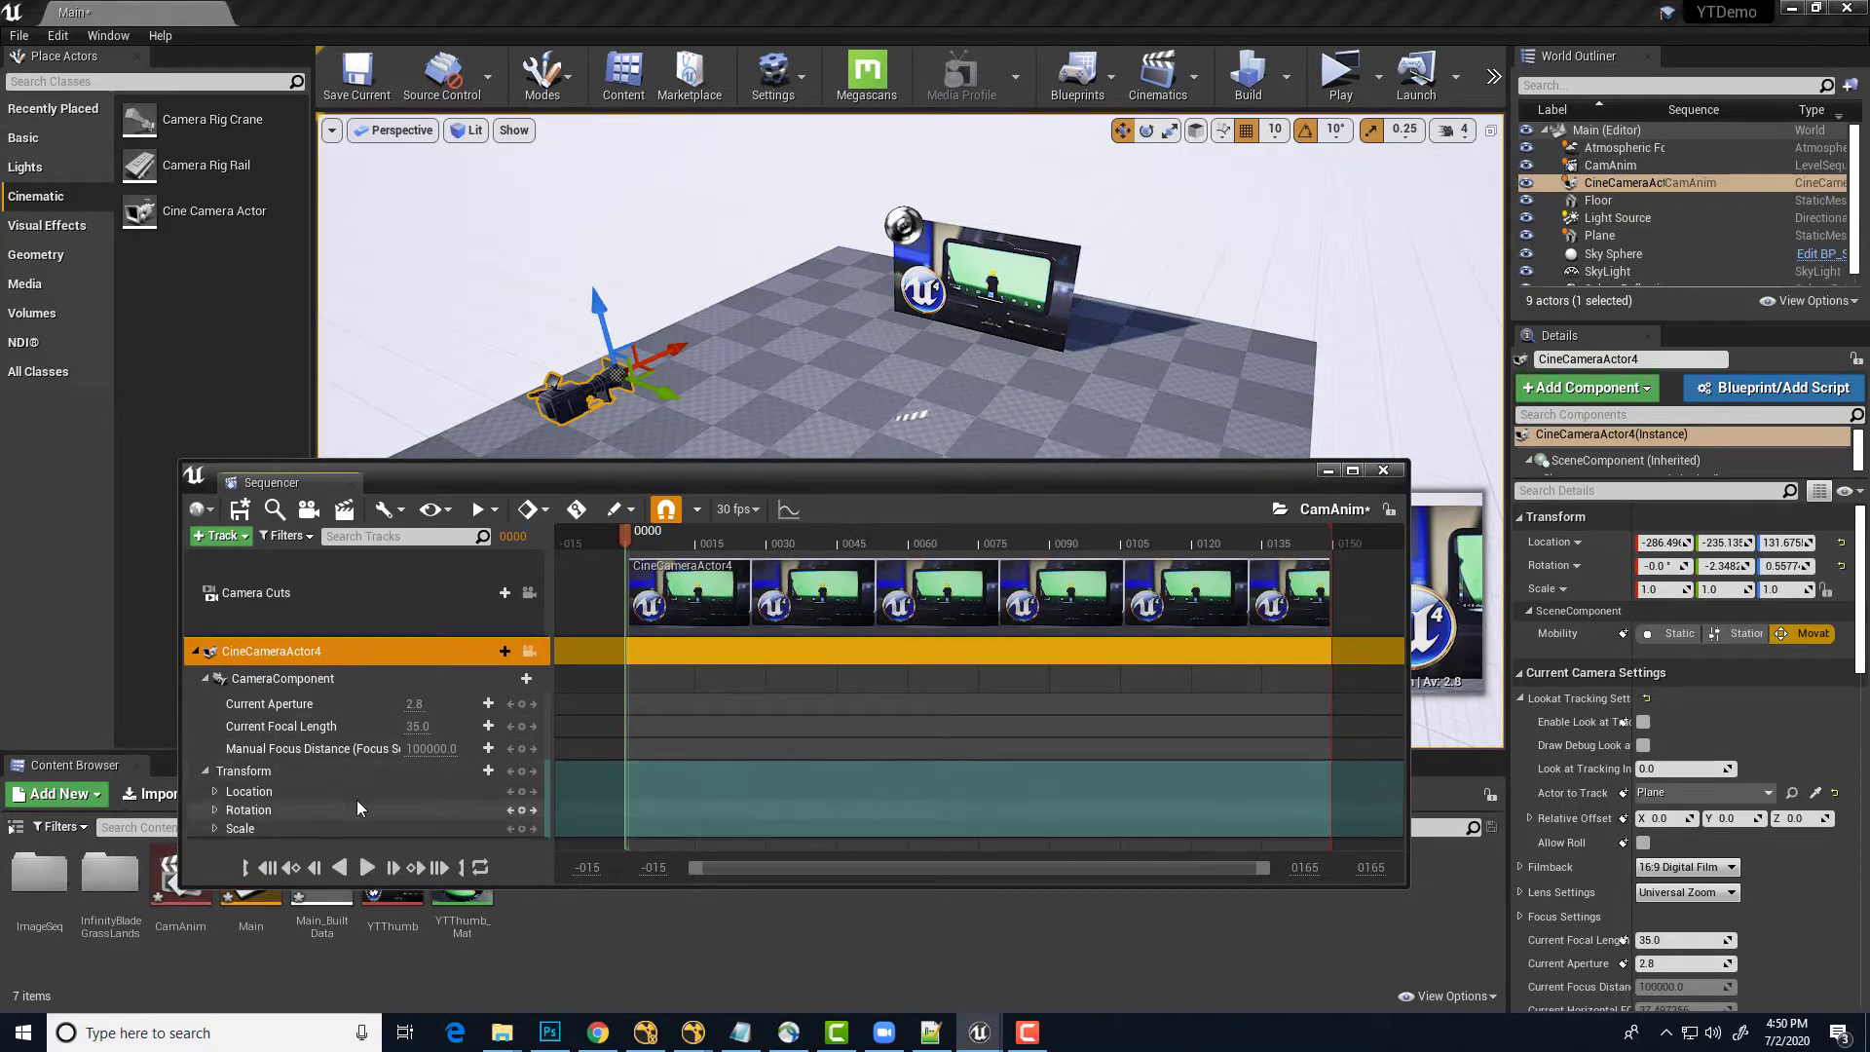
click(522, 792)
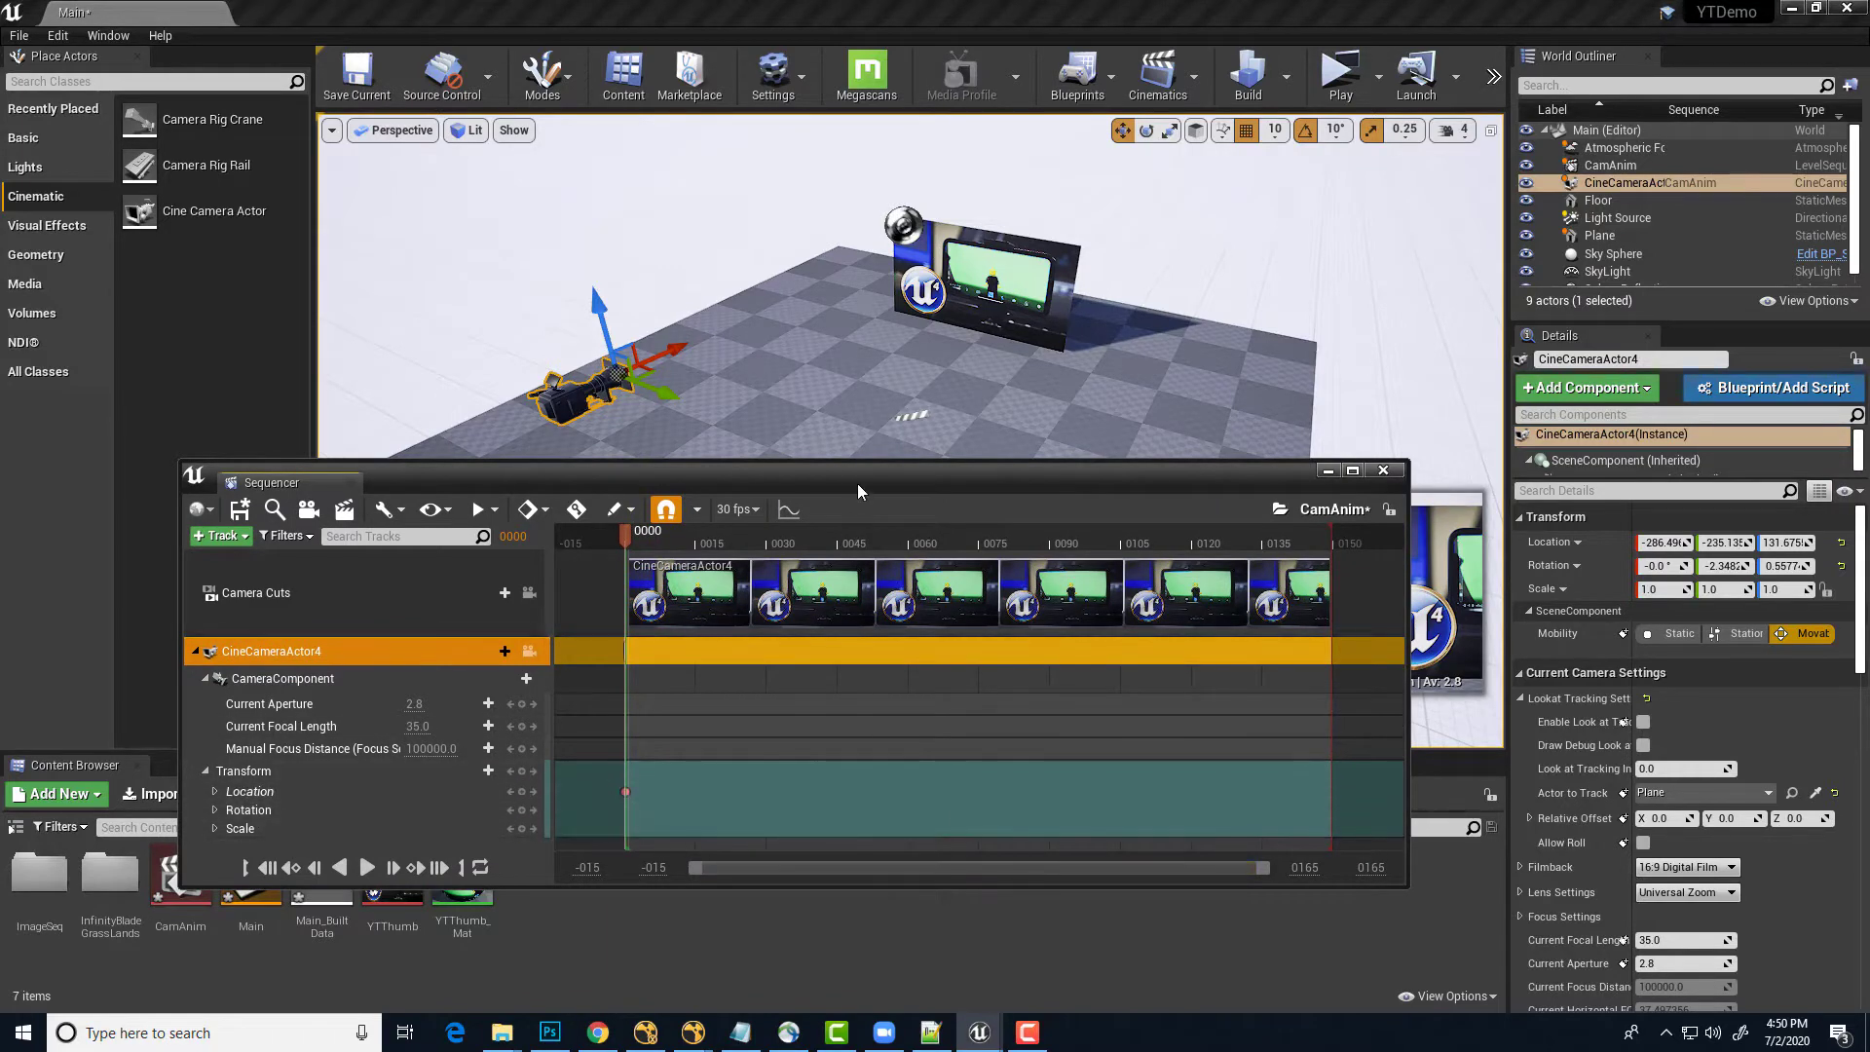
Move the camera to the floor's lower-right corner and key its location at the last frame
drag(857, 483, 787, 674)
drag(656, 395, 1130, 579)
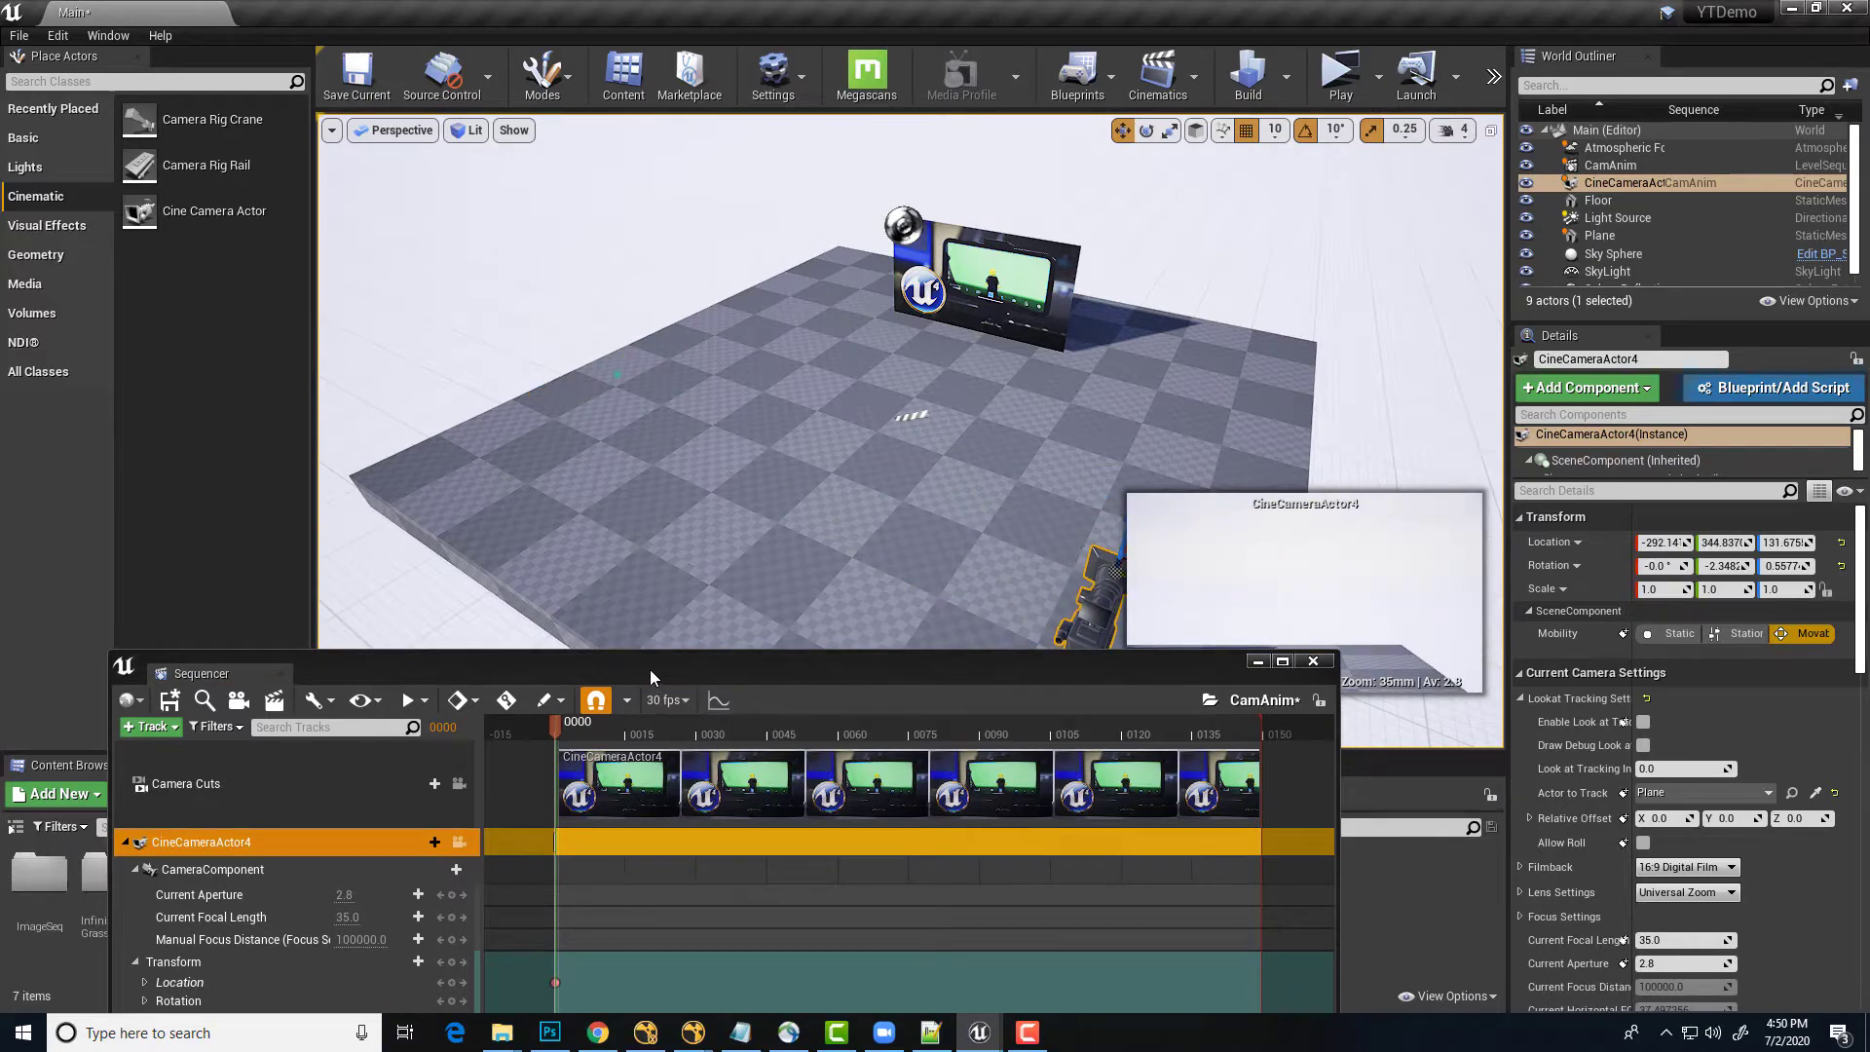
drag(650, 669, 540, 335)
click(260, 723)
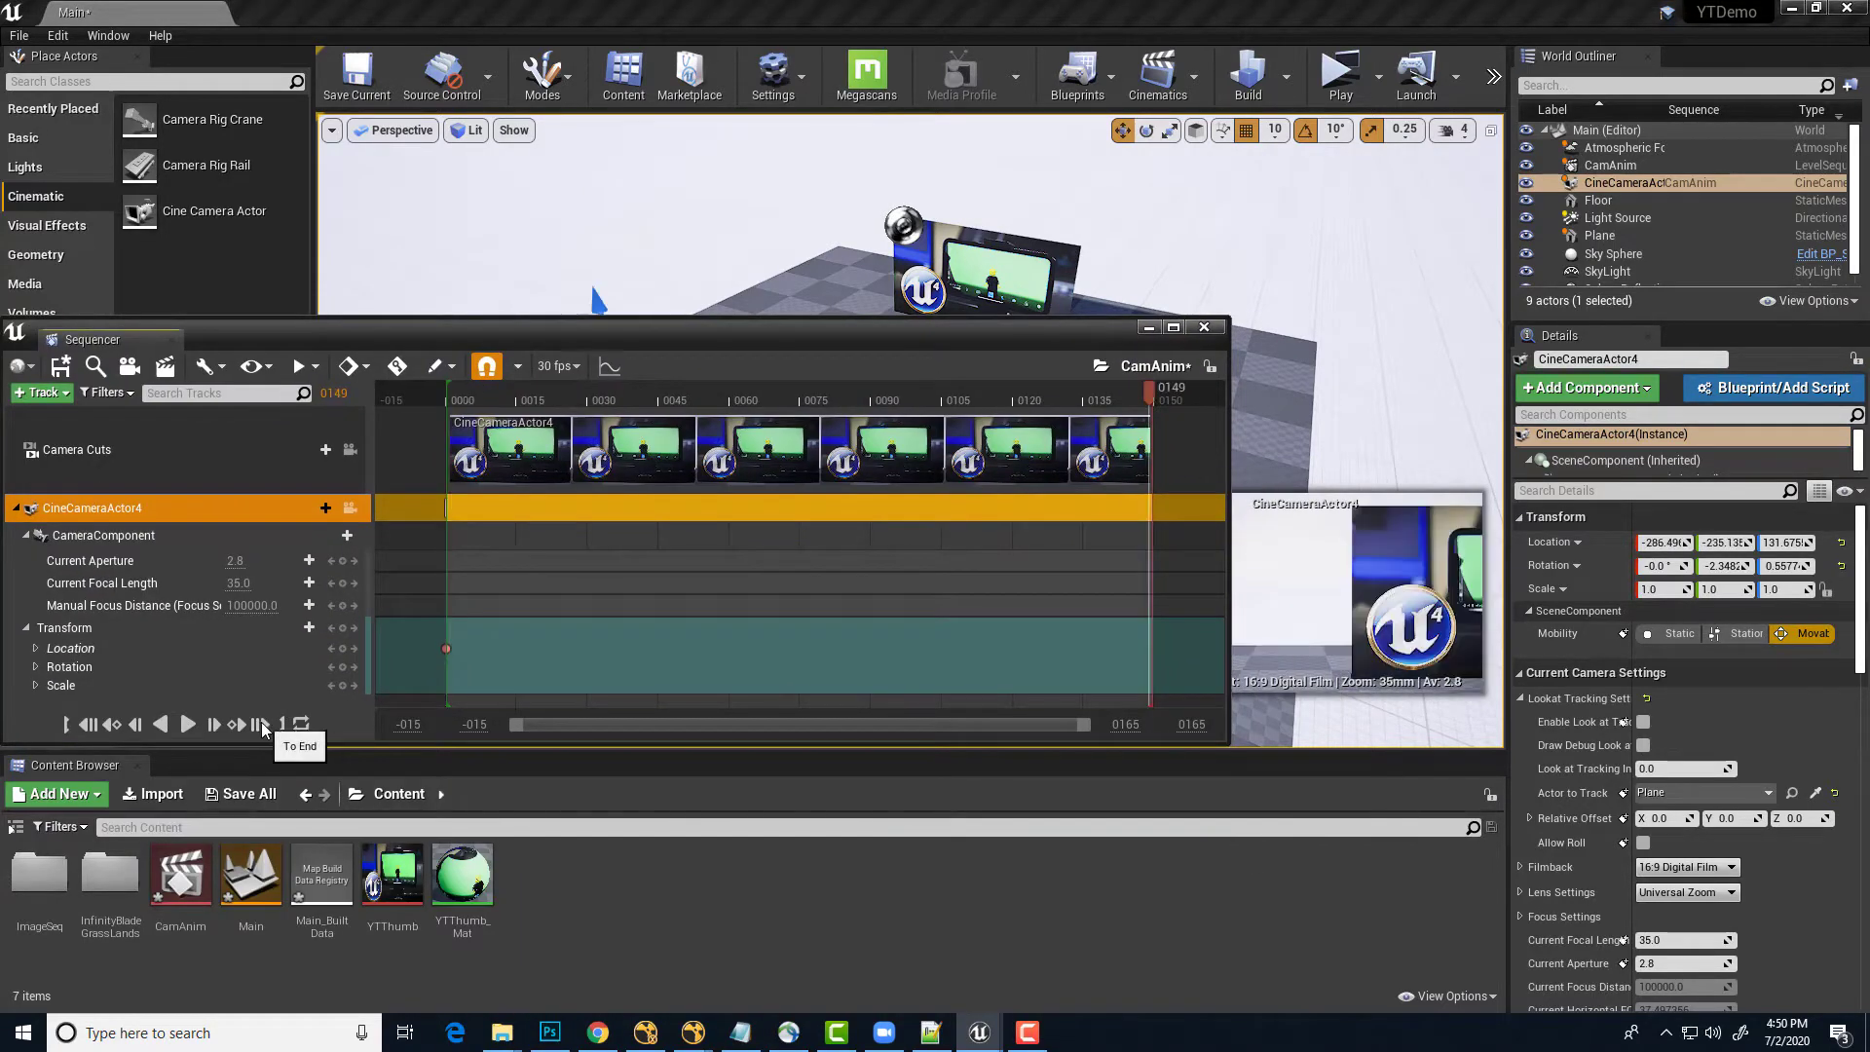
drag(797, 337, 789, 643)
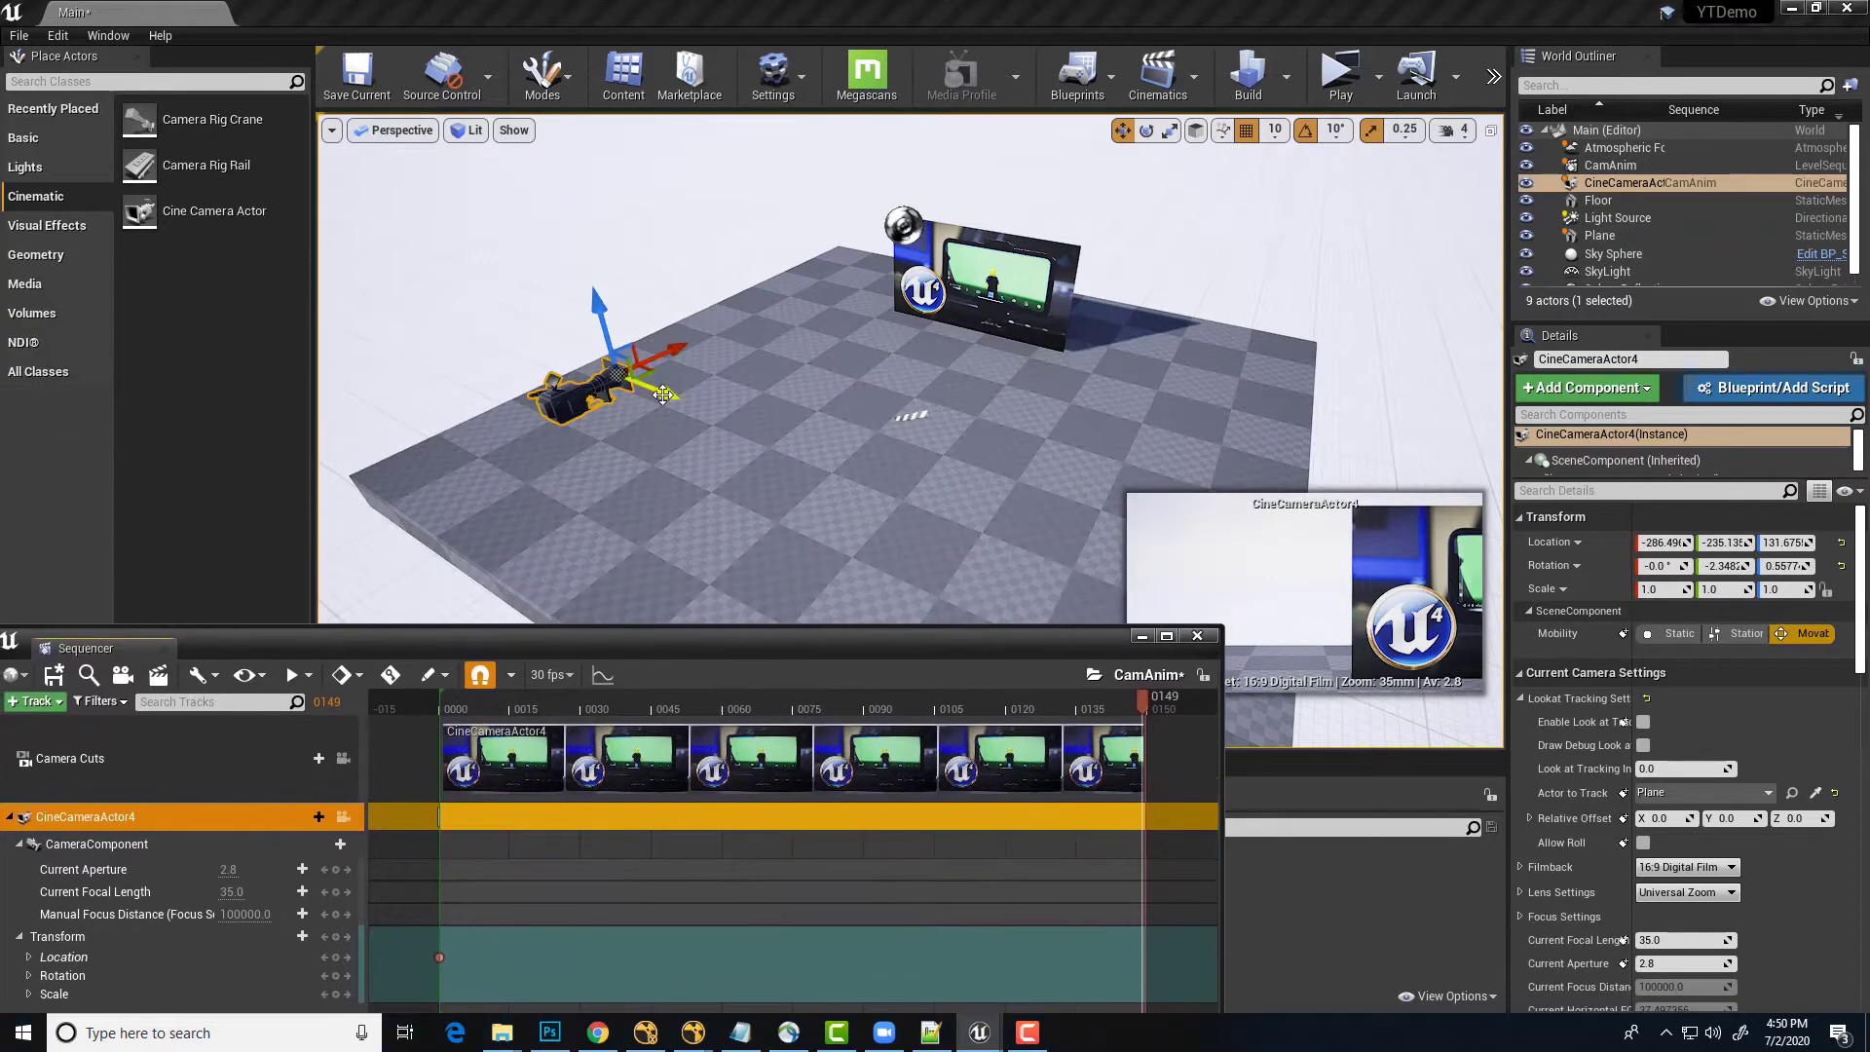
drag(681, 440, 1208, 611)
drag(809, 633, 828, 365)
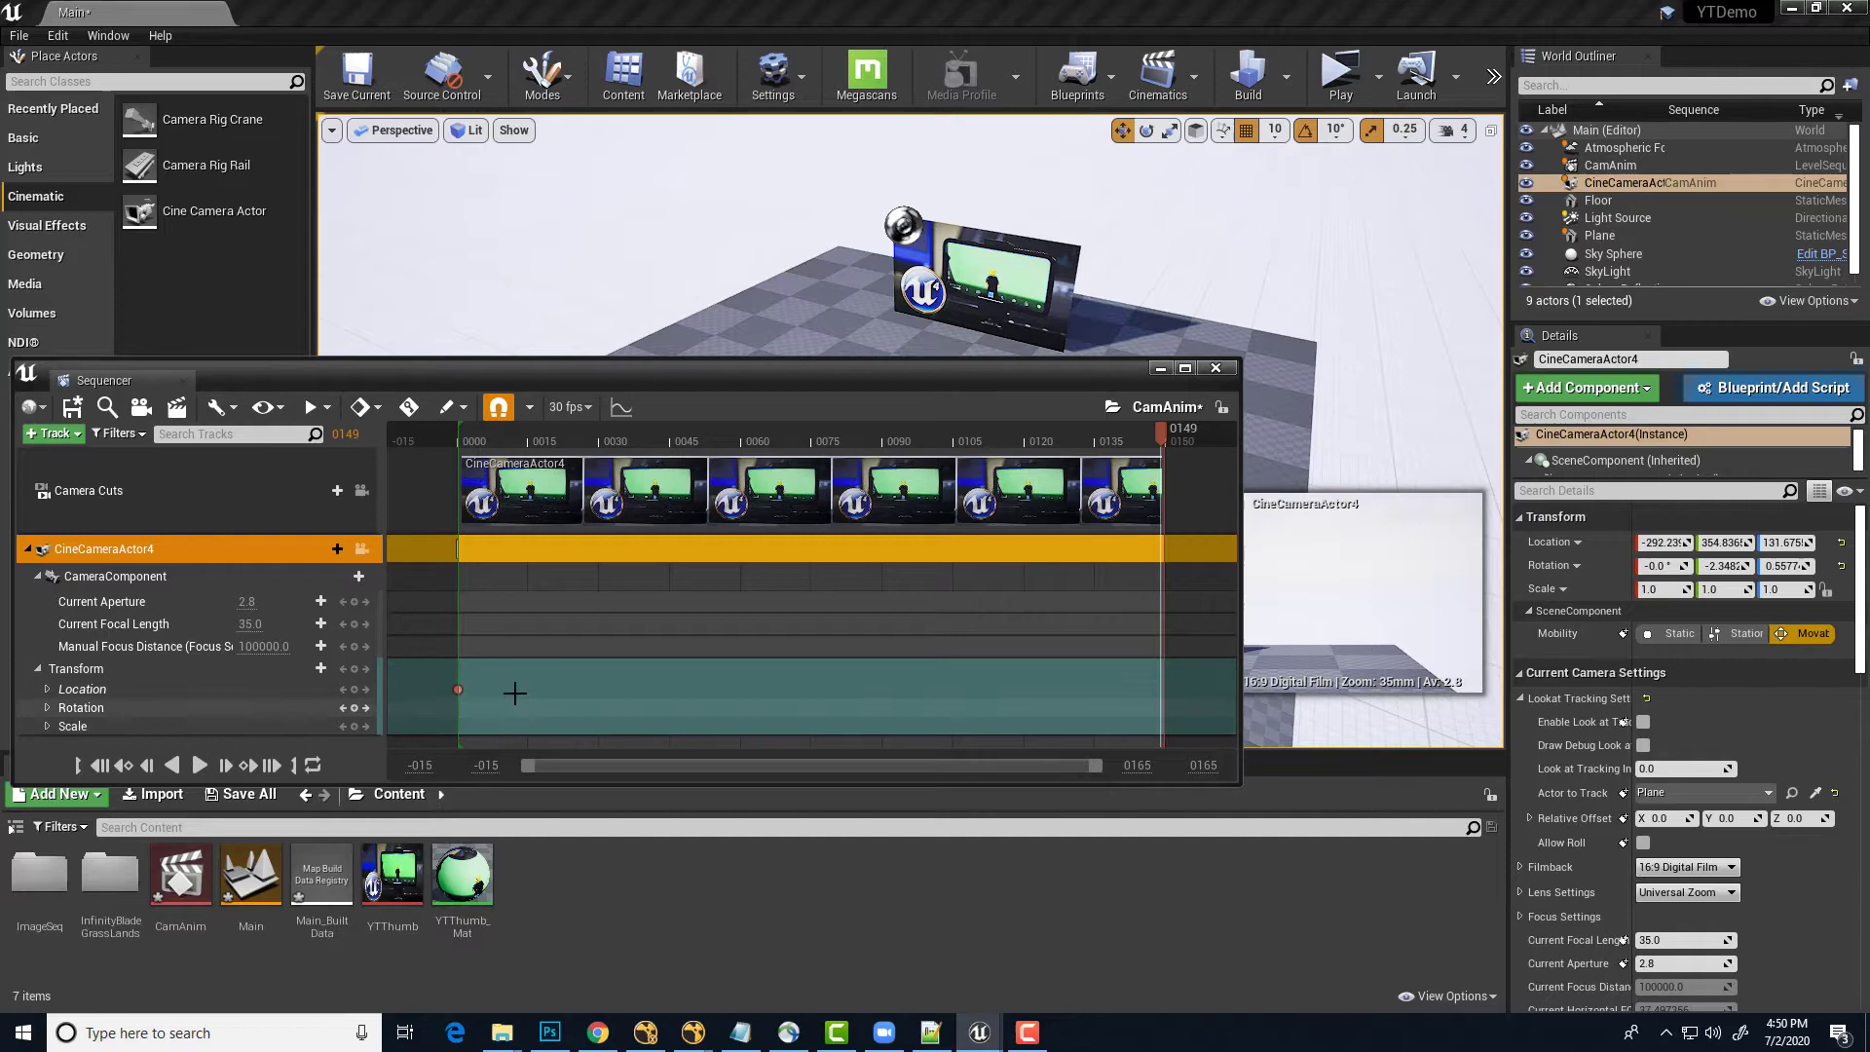
click(353, 688)
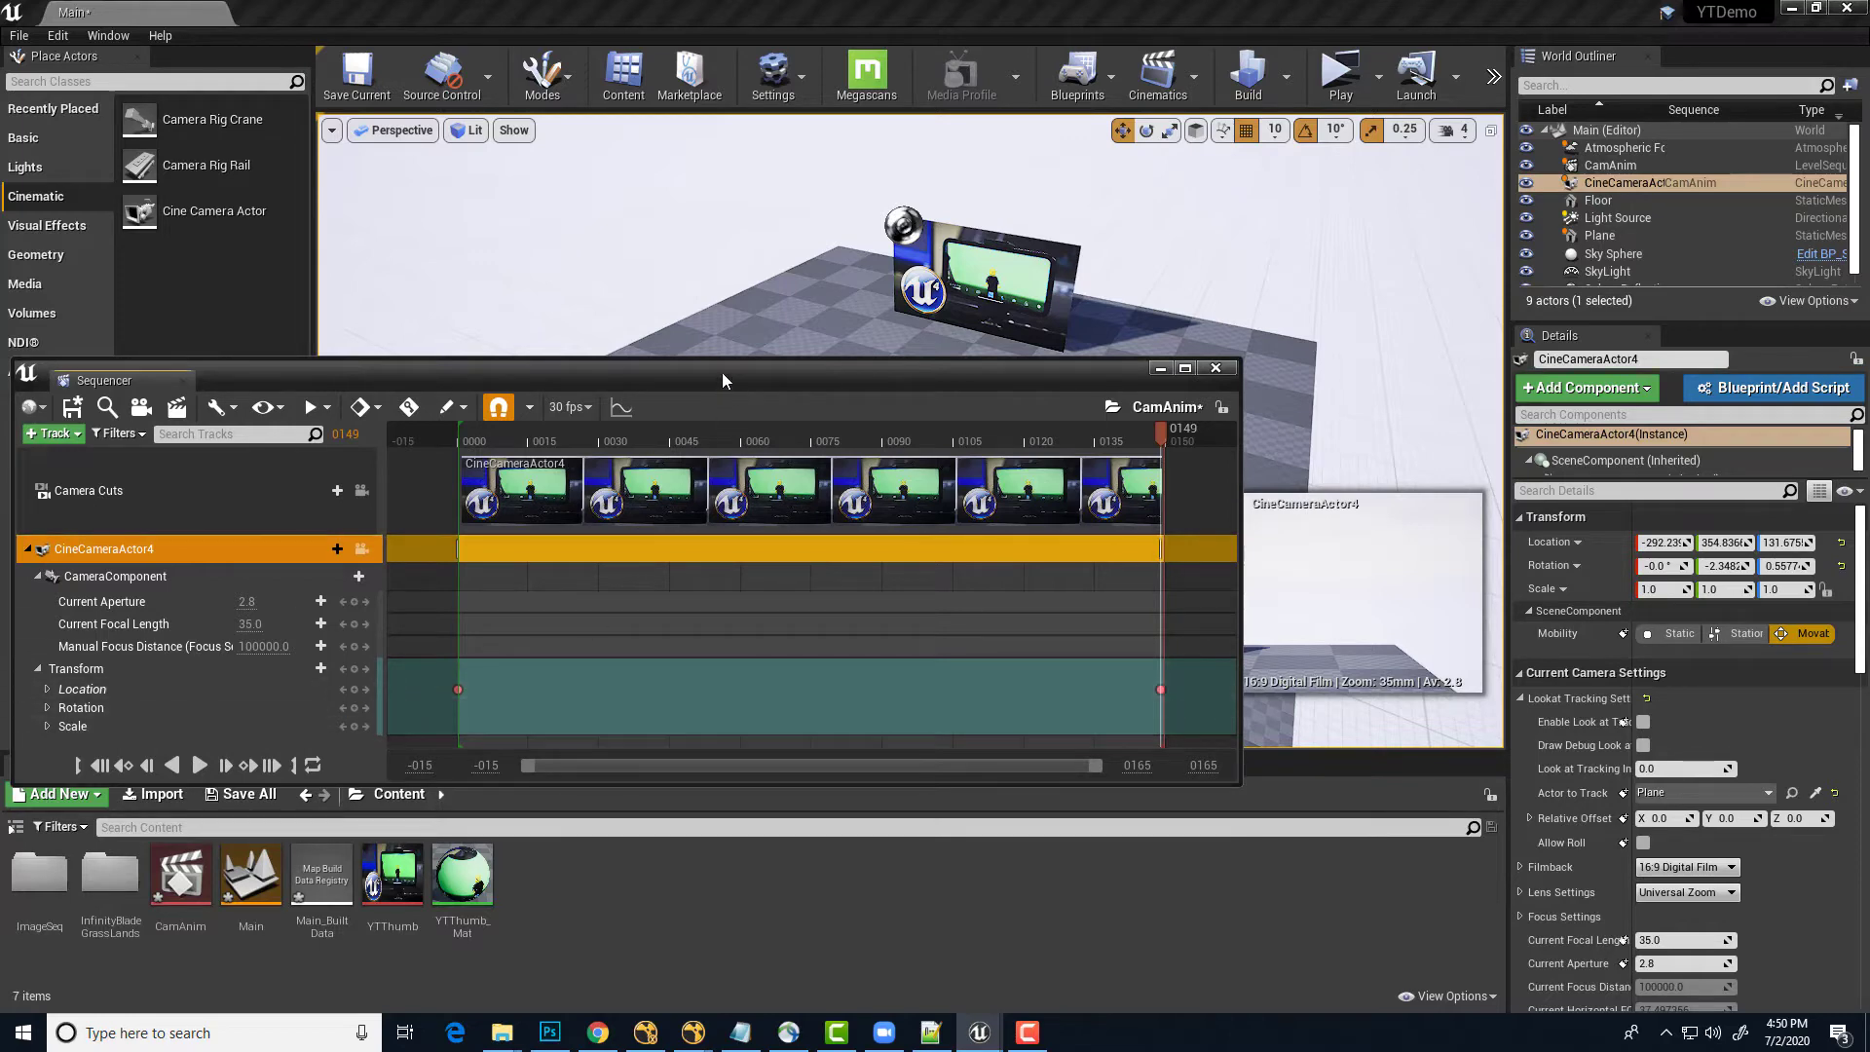
Play the CamAnim animation to watch the camera slide across the floor
drag(722, 372, 770, 464)
click(246, 856)
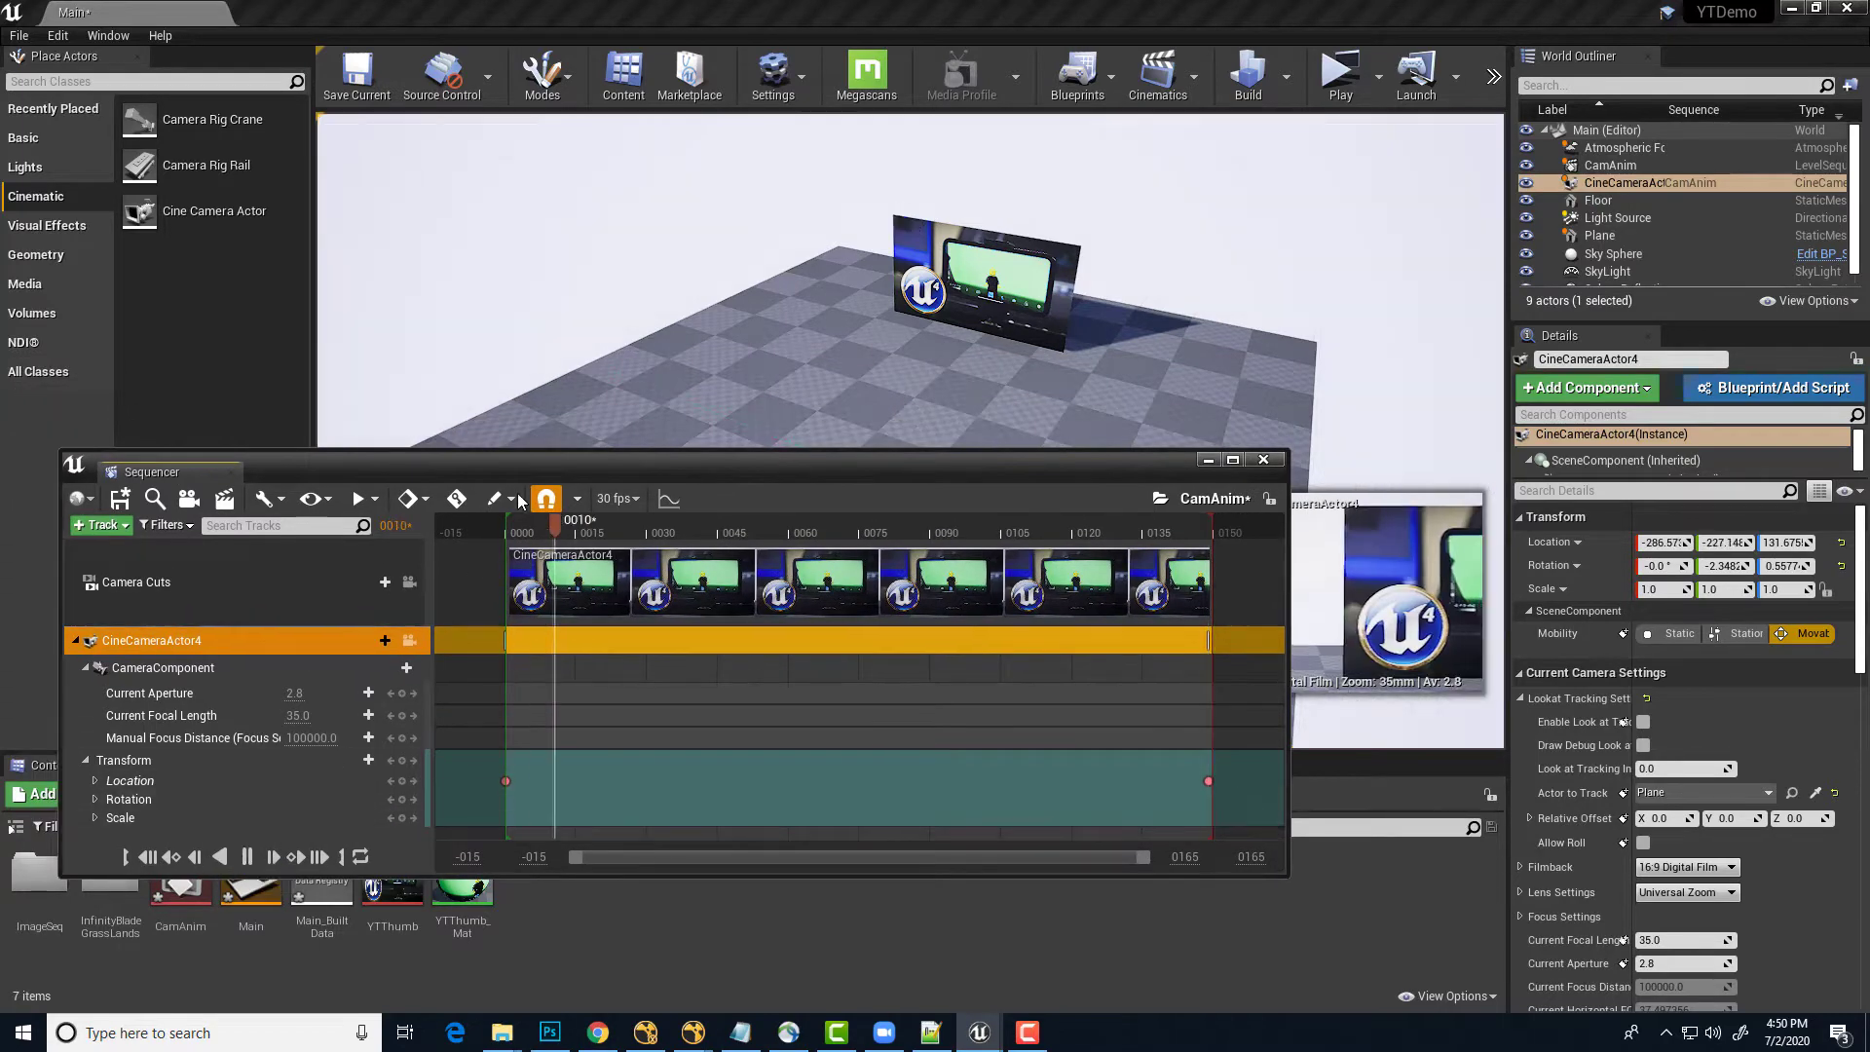
drag(544, 465, 551, 659)
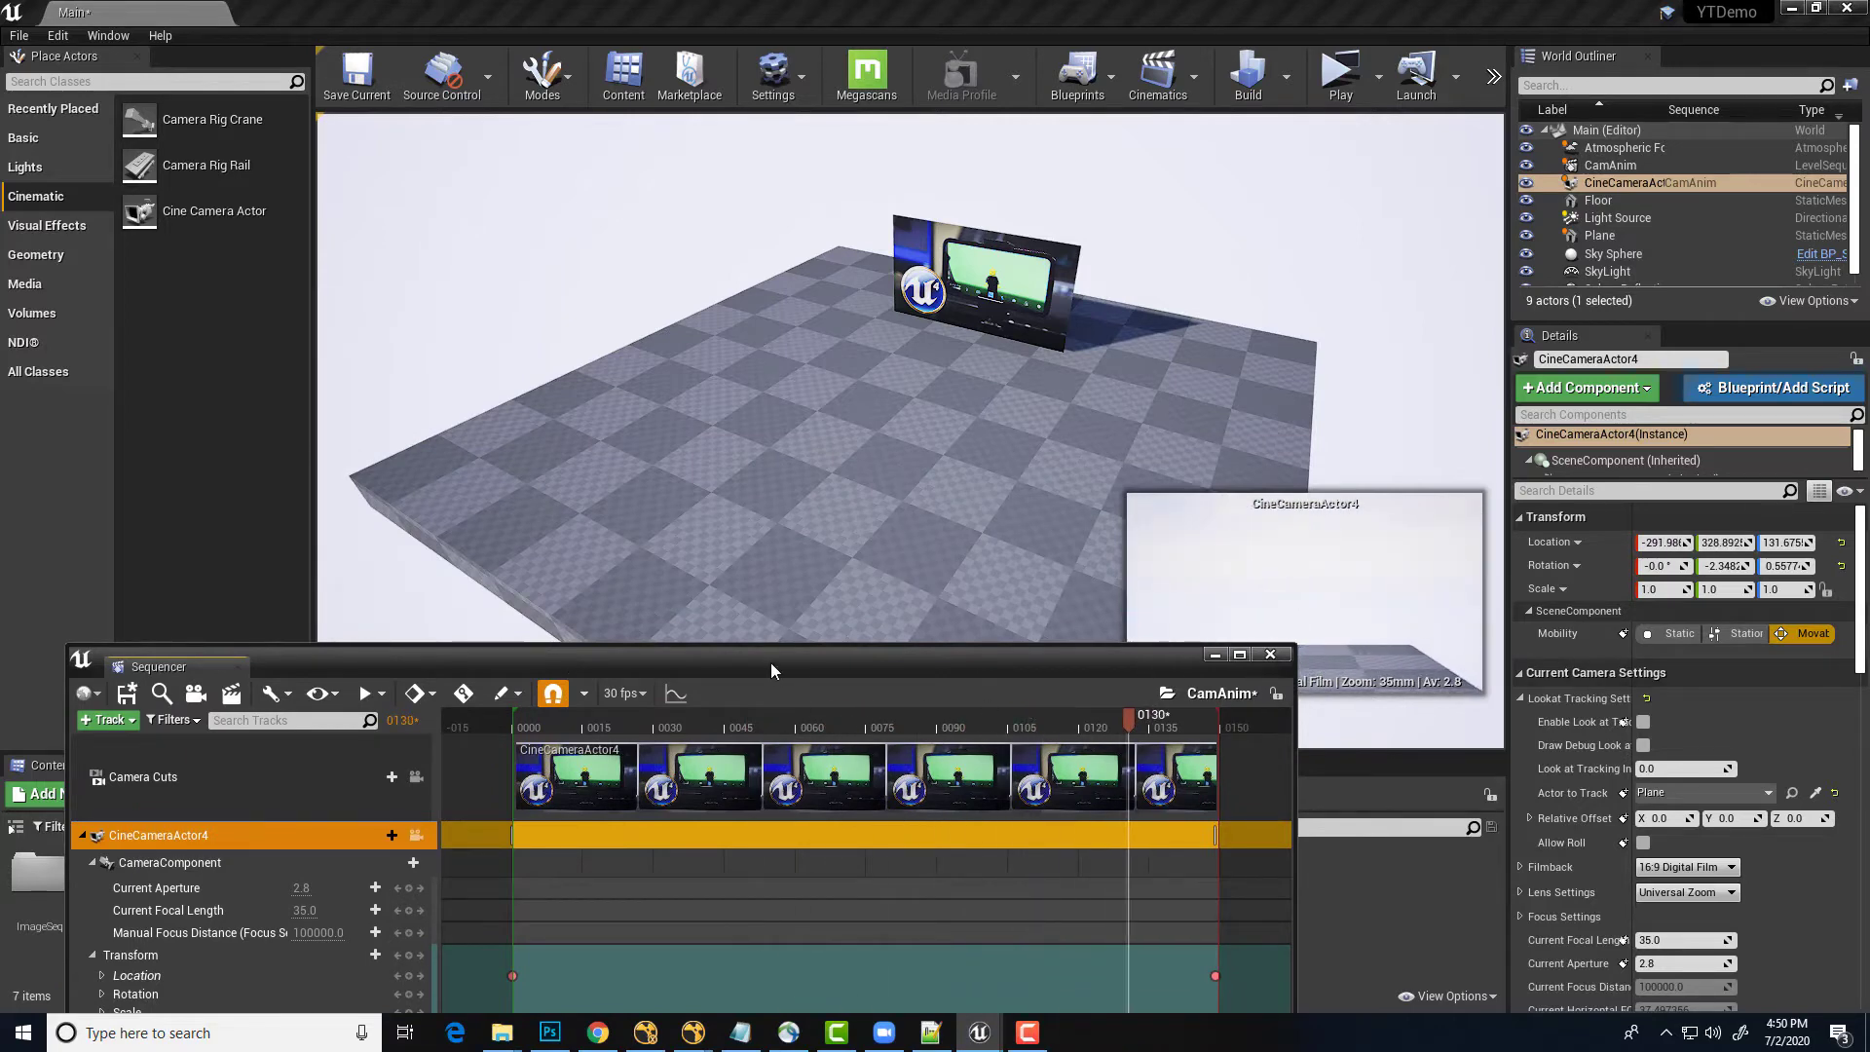
drag(771, 669, 771, 609)
Re-enable look-at tracking on the Plane and replay CamAnim to check the framing
key(space)
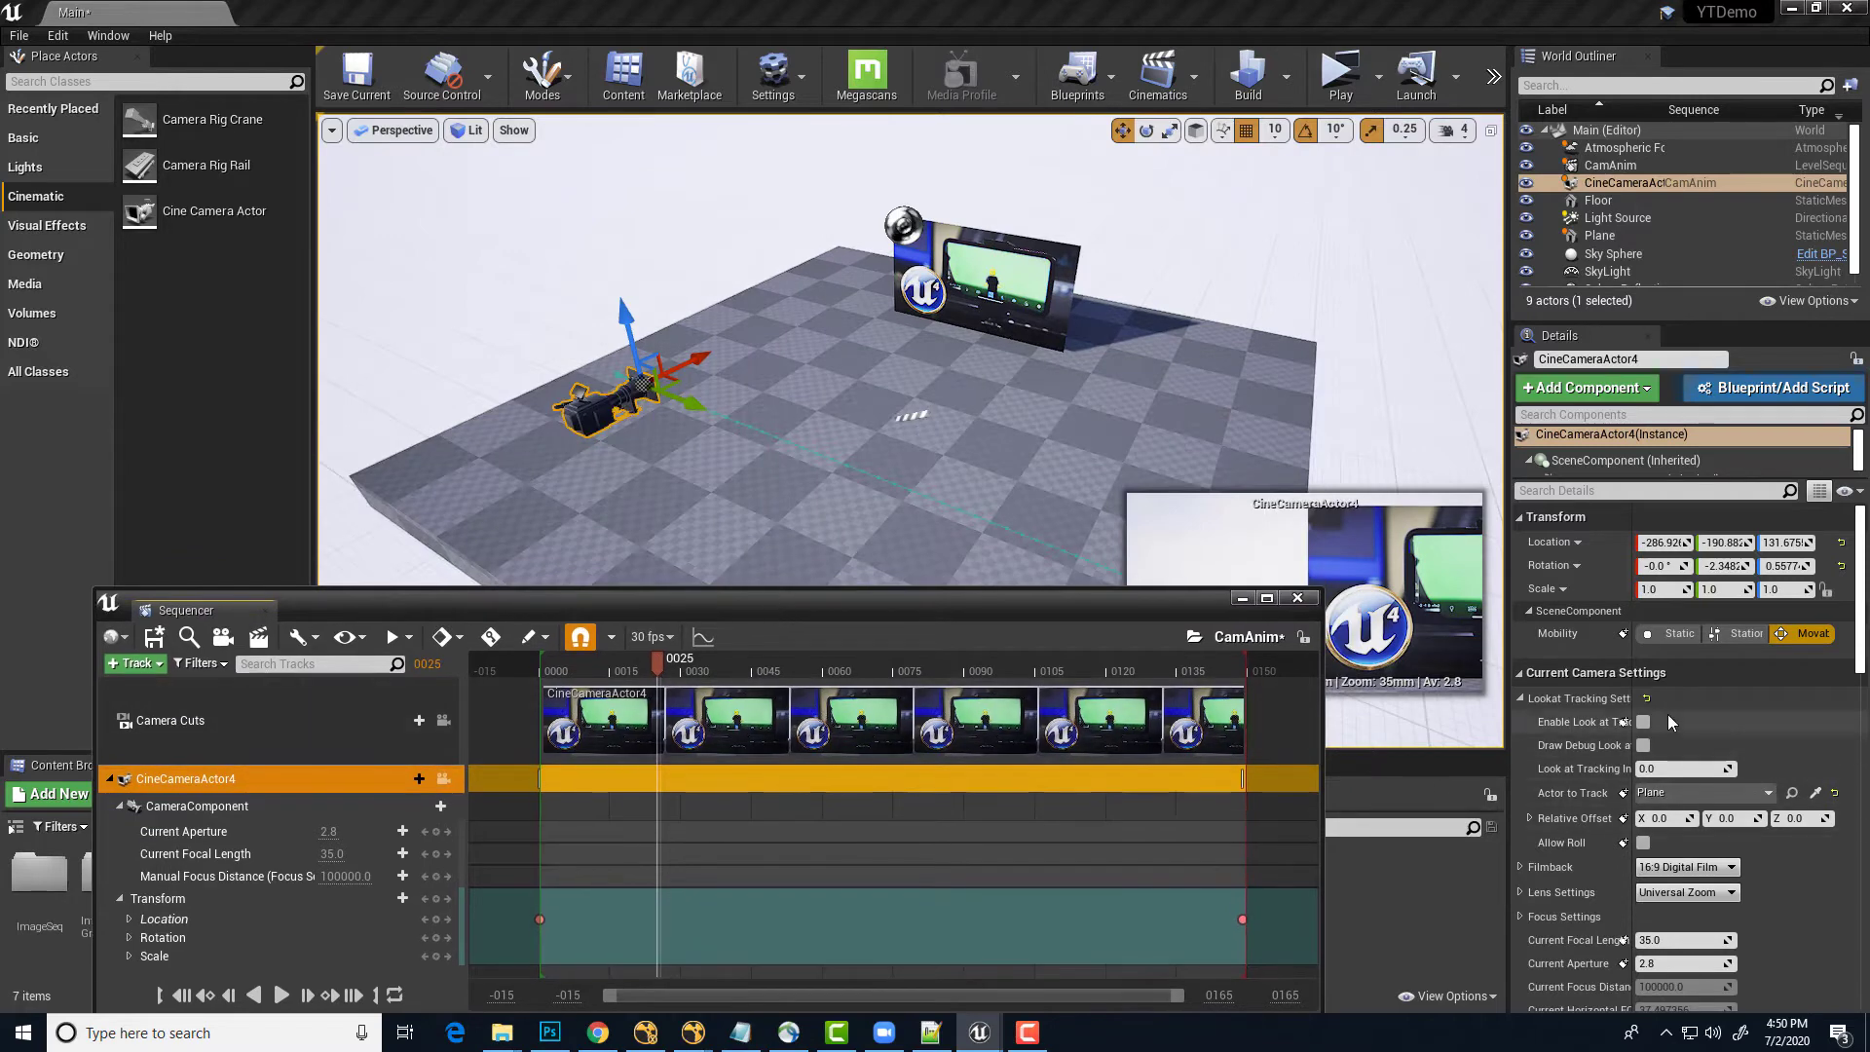
click(1643, 722)
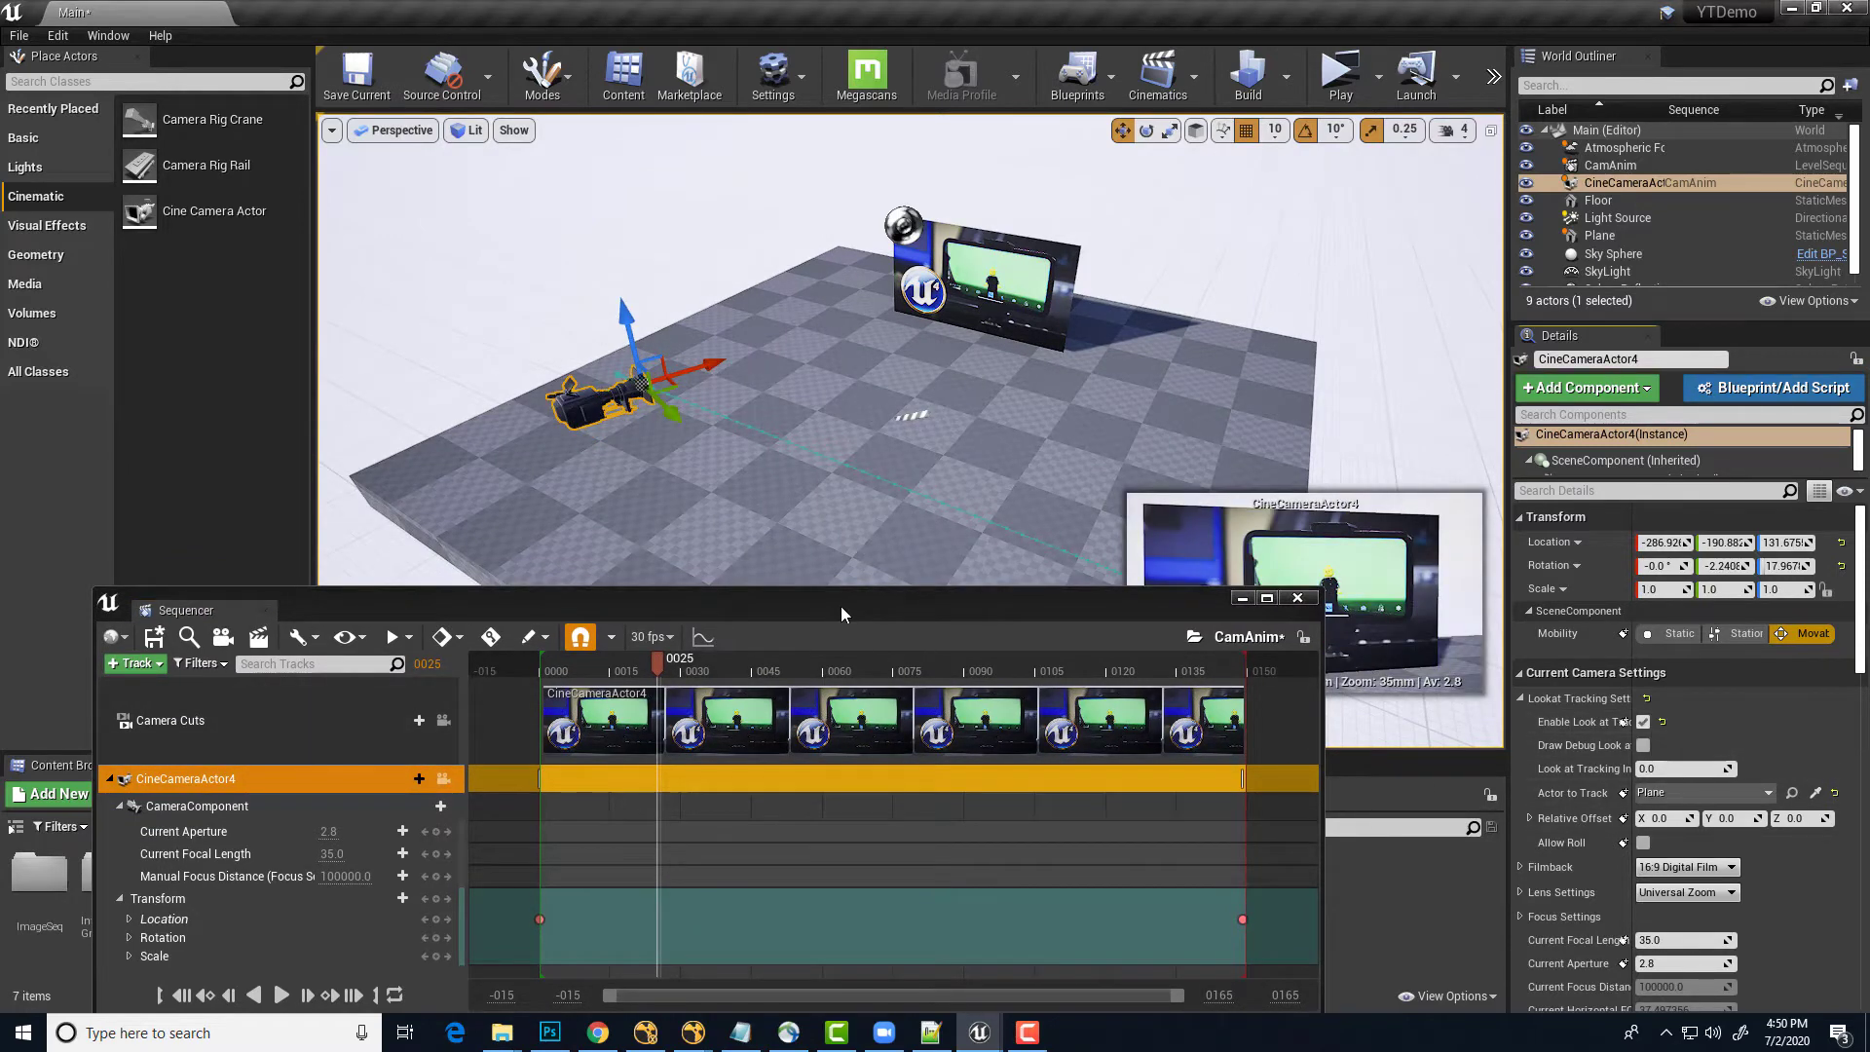
drag(840, 605, 796, 587)
mouse_move(668, 596)
mouse_down()
mouse_move(641, 439)
mouse_move(671, 622)
mouse_up()
click(210, 818)
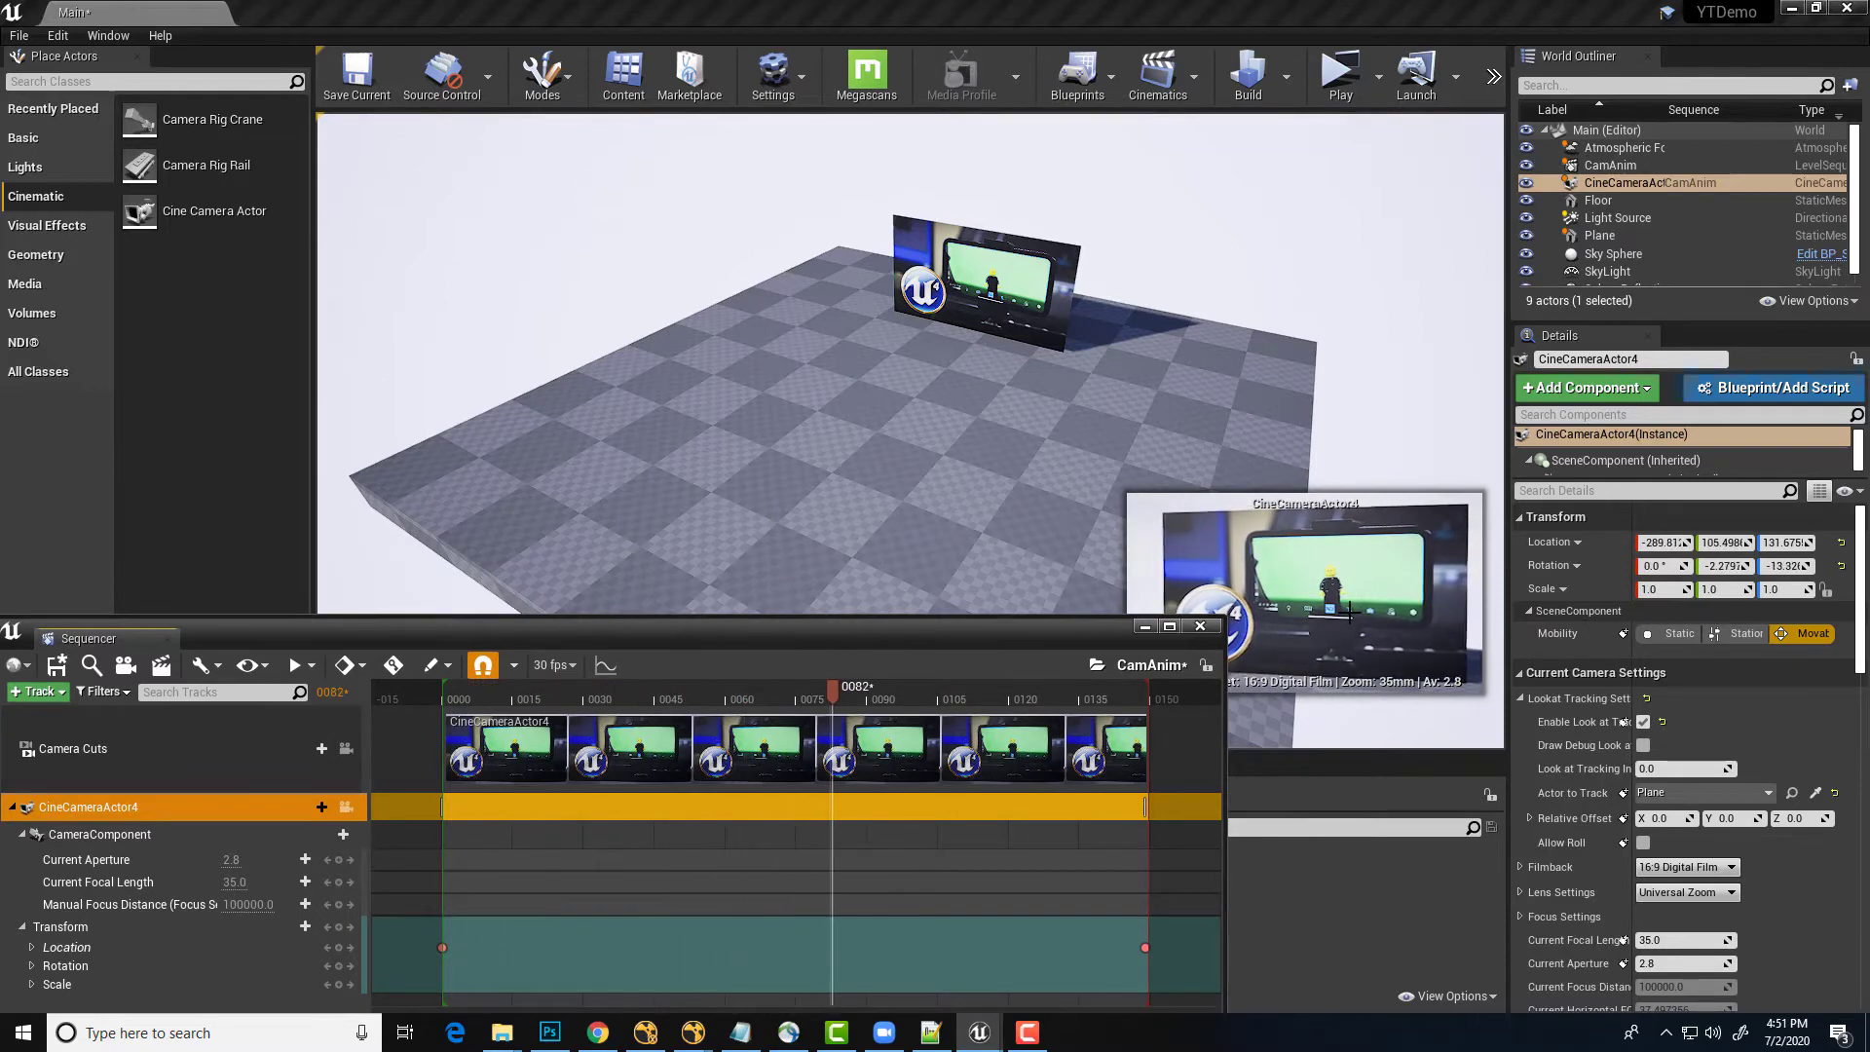
drag(842, 616, 826, 370)
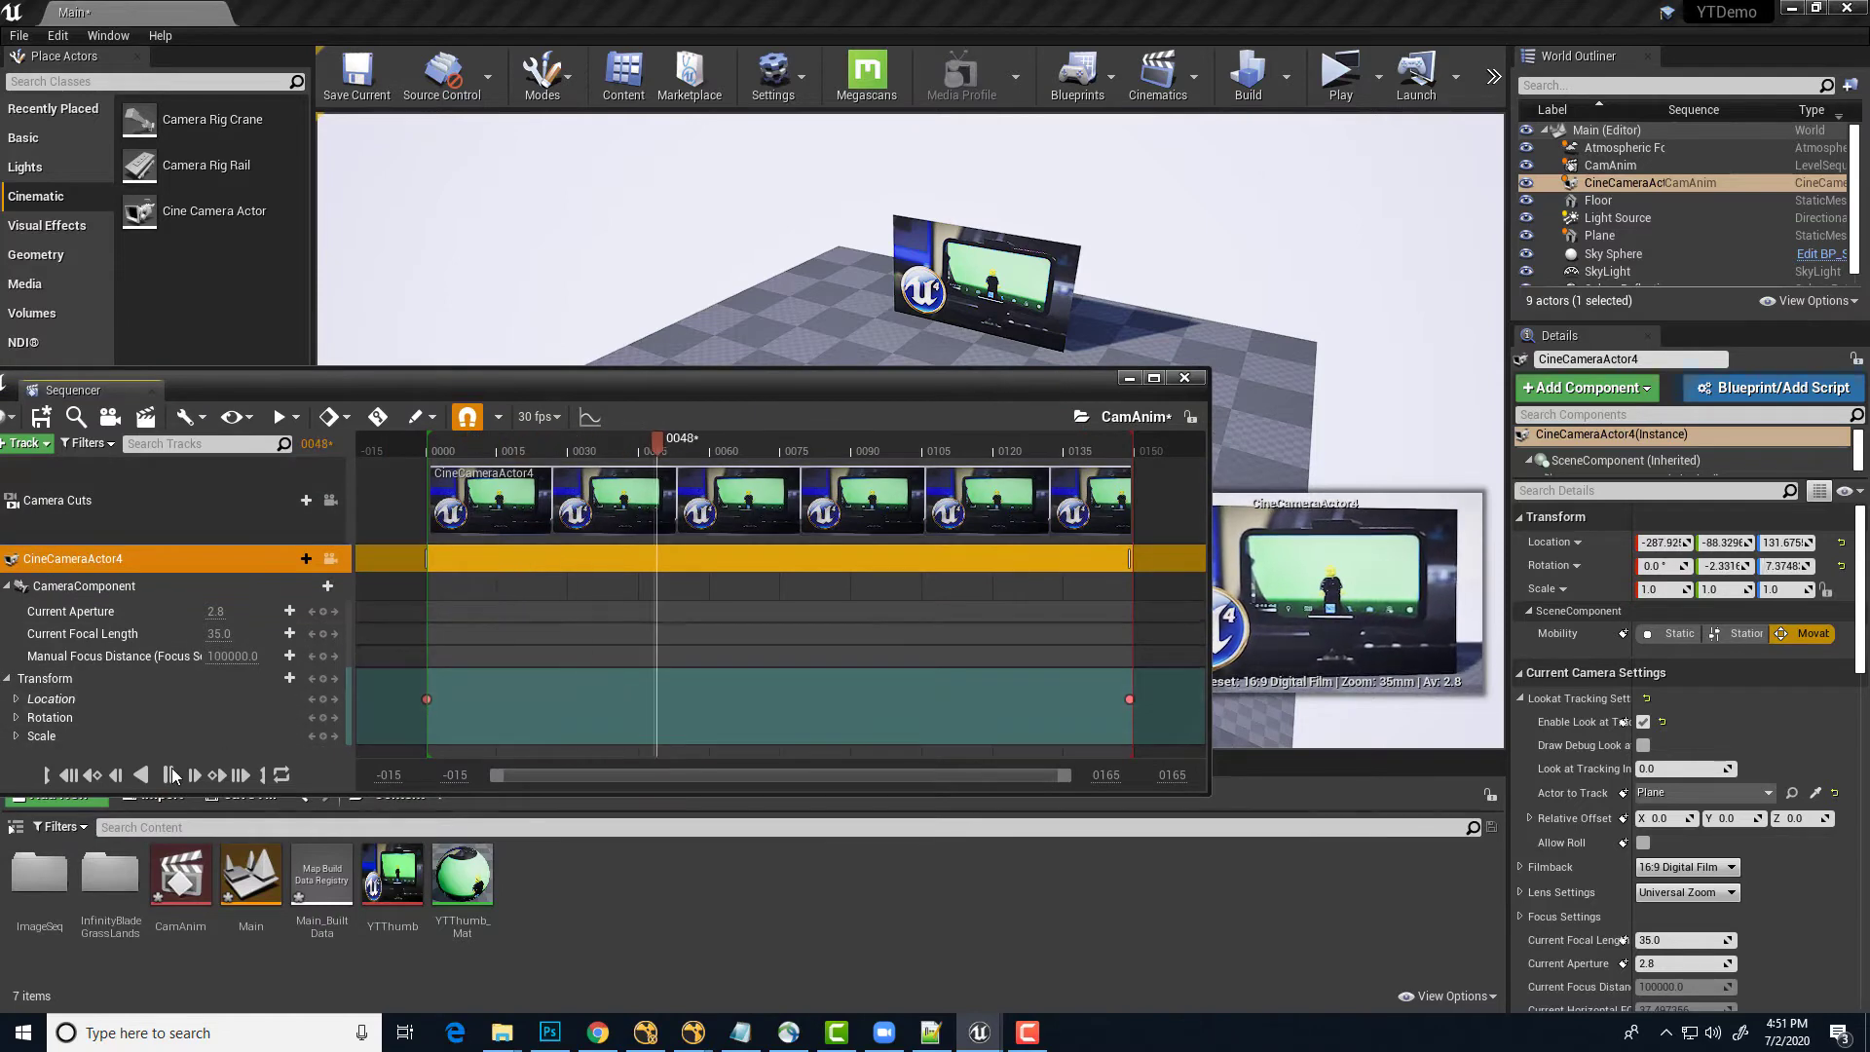
drag(517, 384, 507, 728)
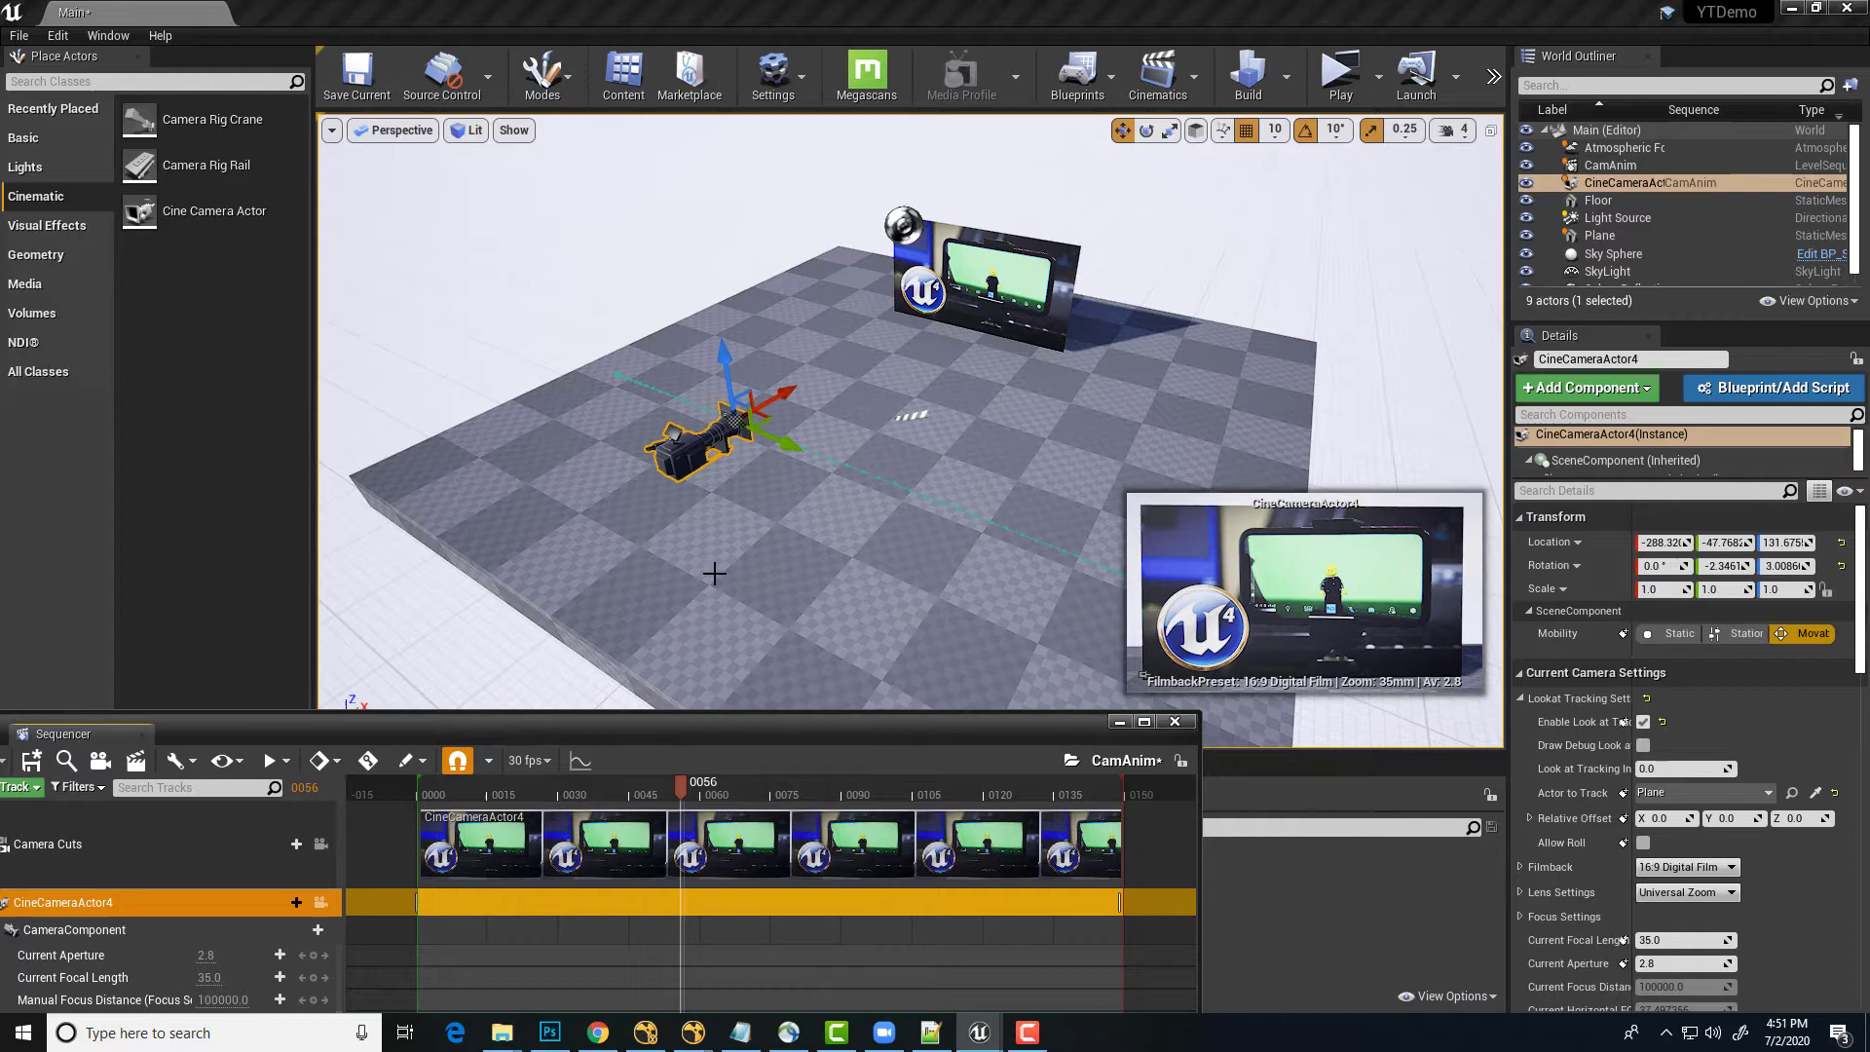
click(973, 283)
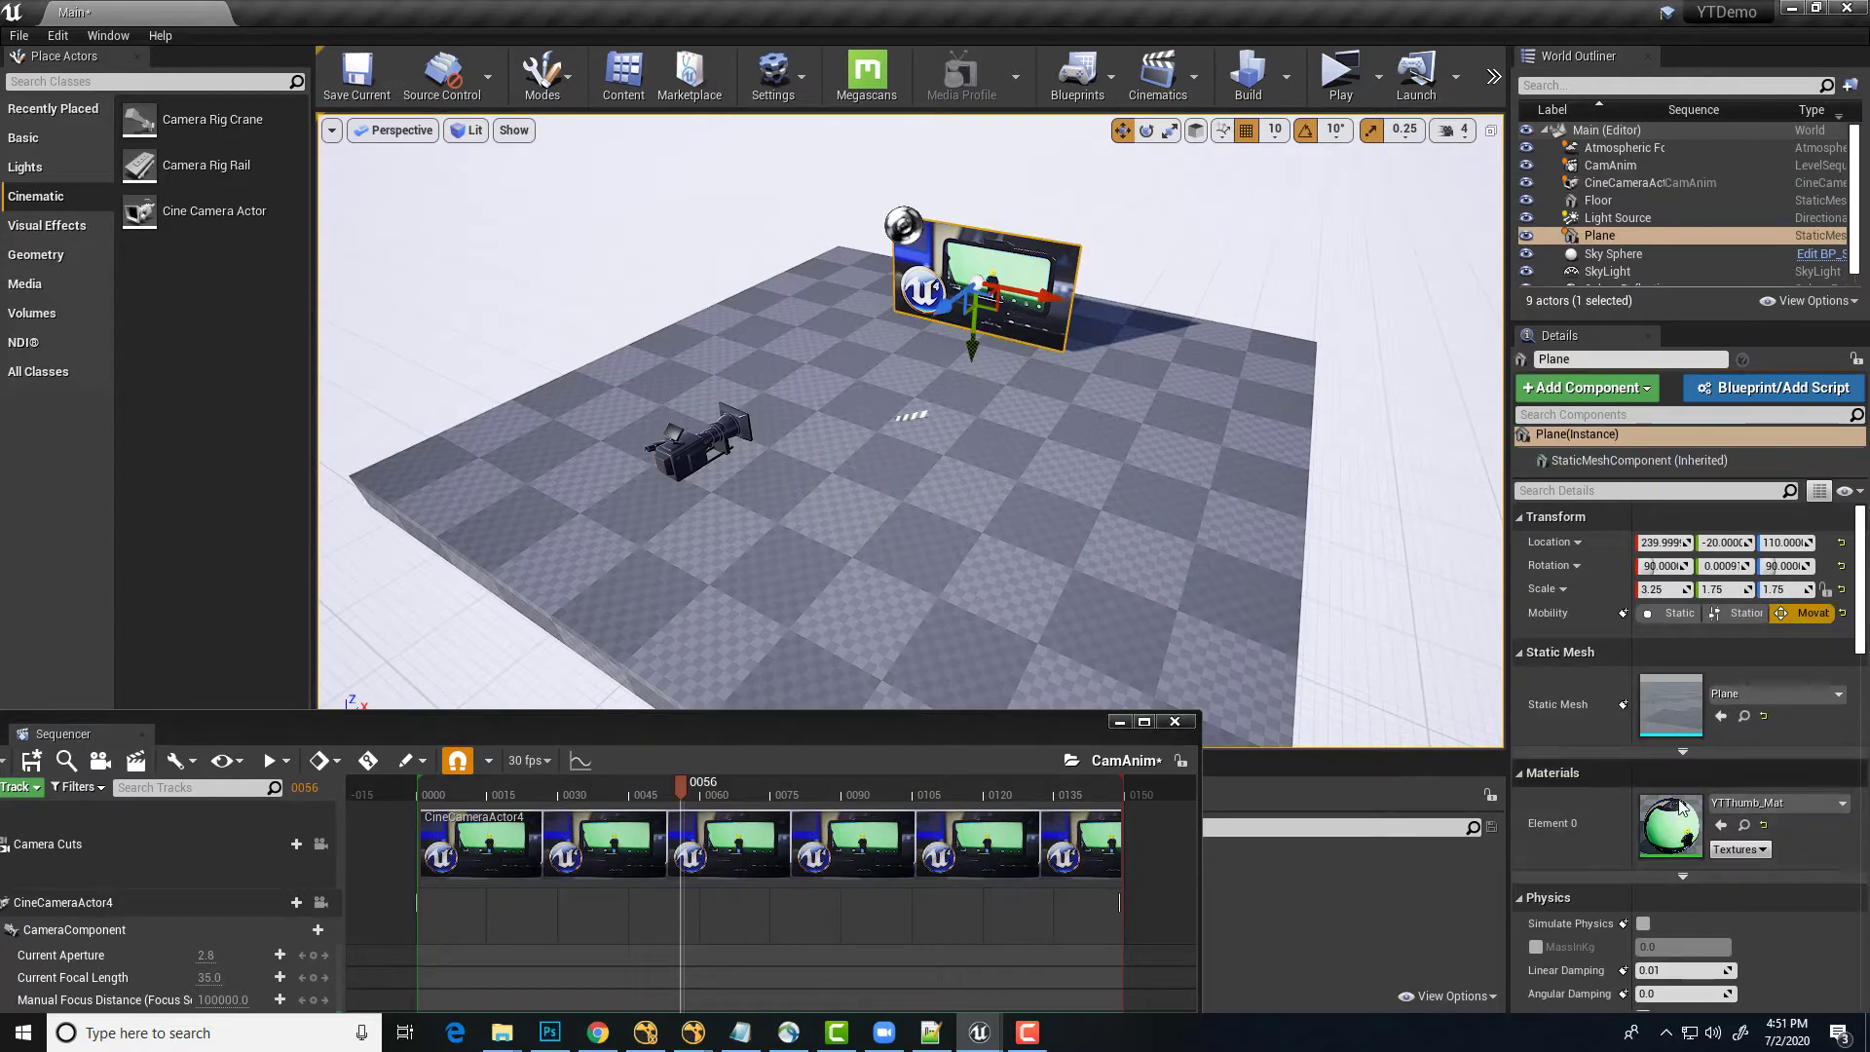
scroll(1616, 836, down, 5)
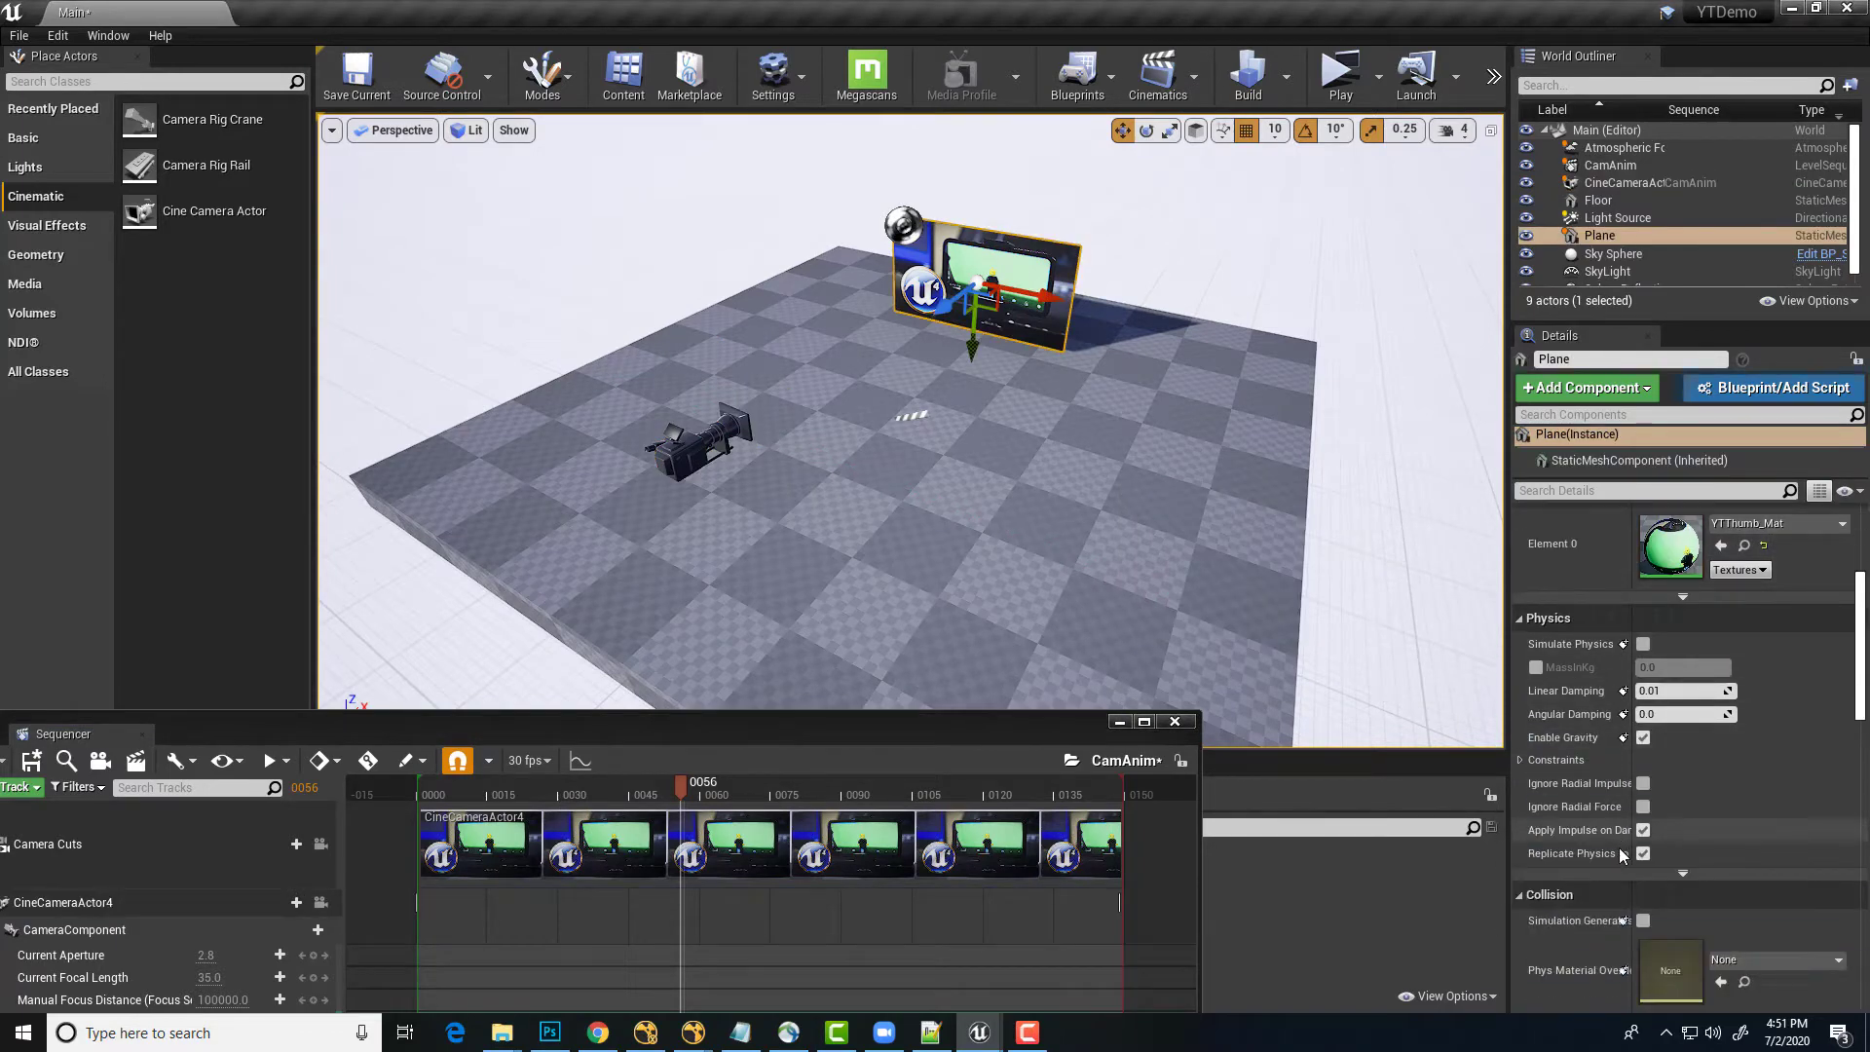
scroll(1613, 857, up, 5)
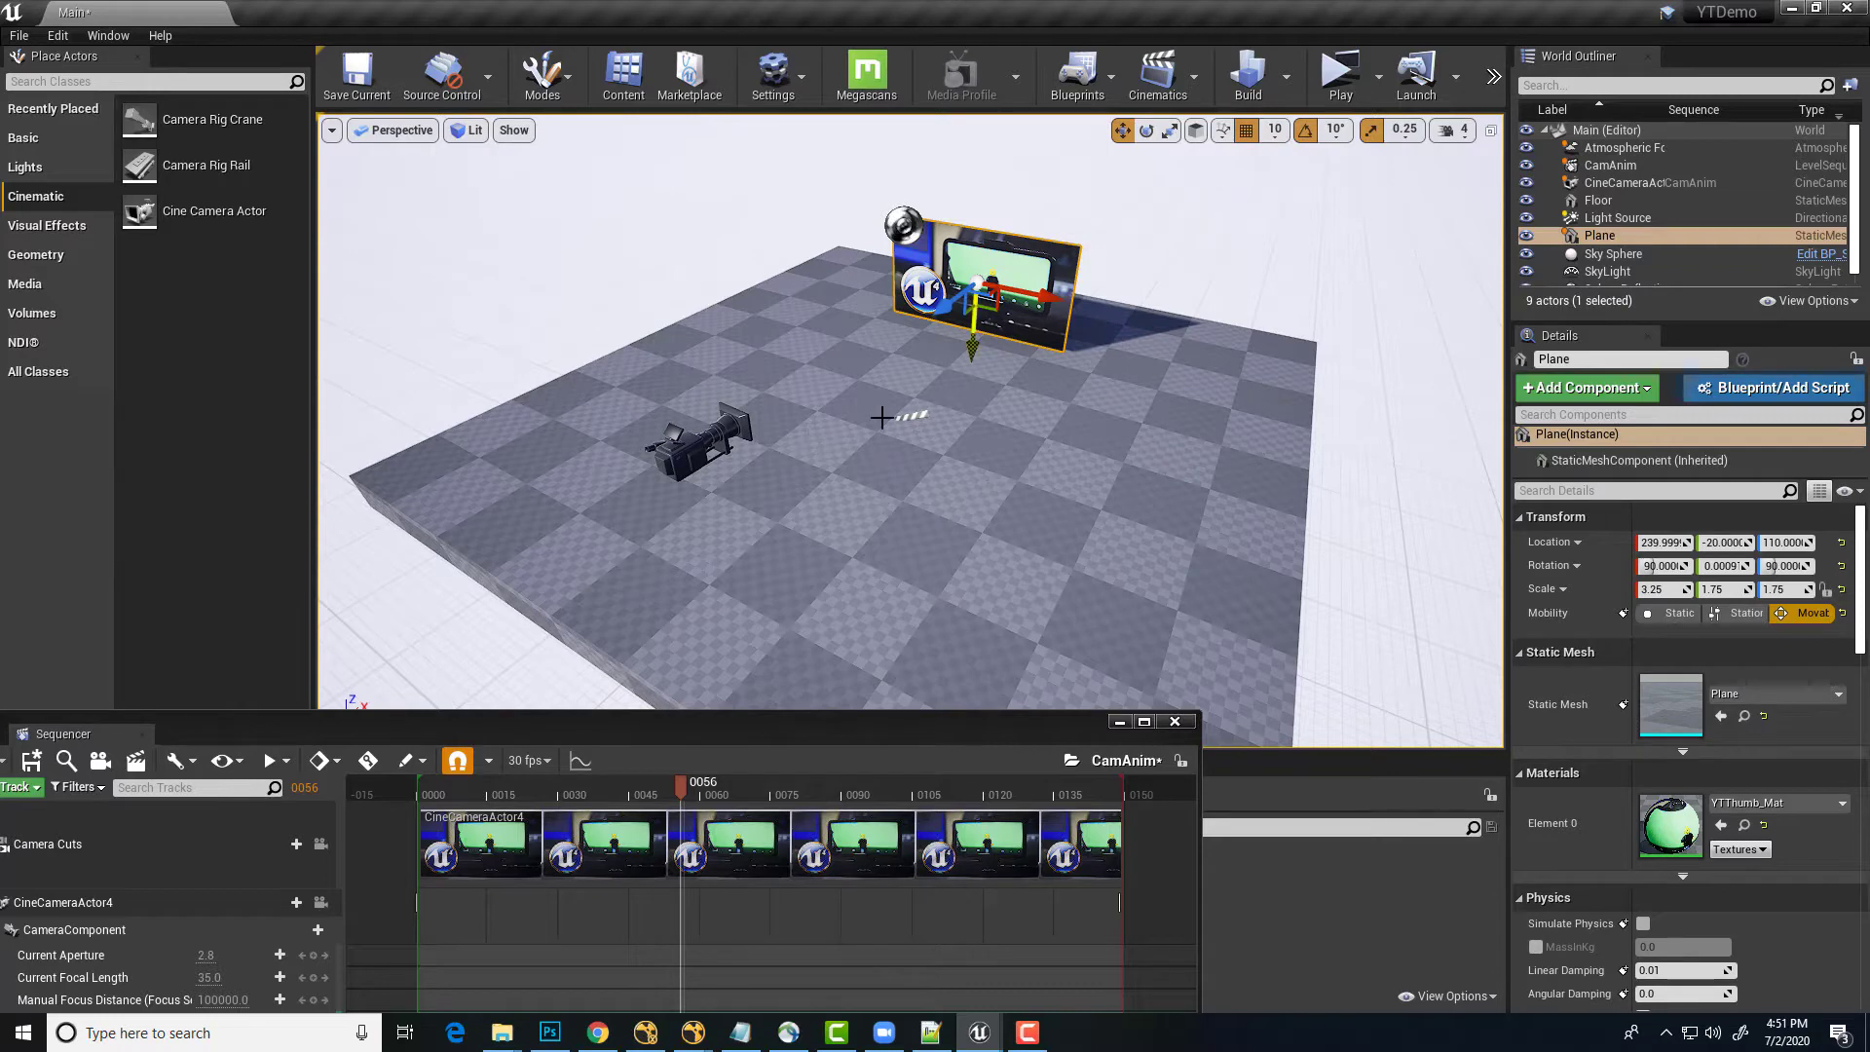
click(716, 453)
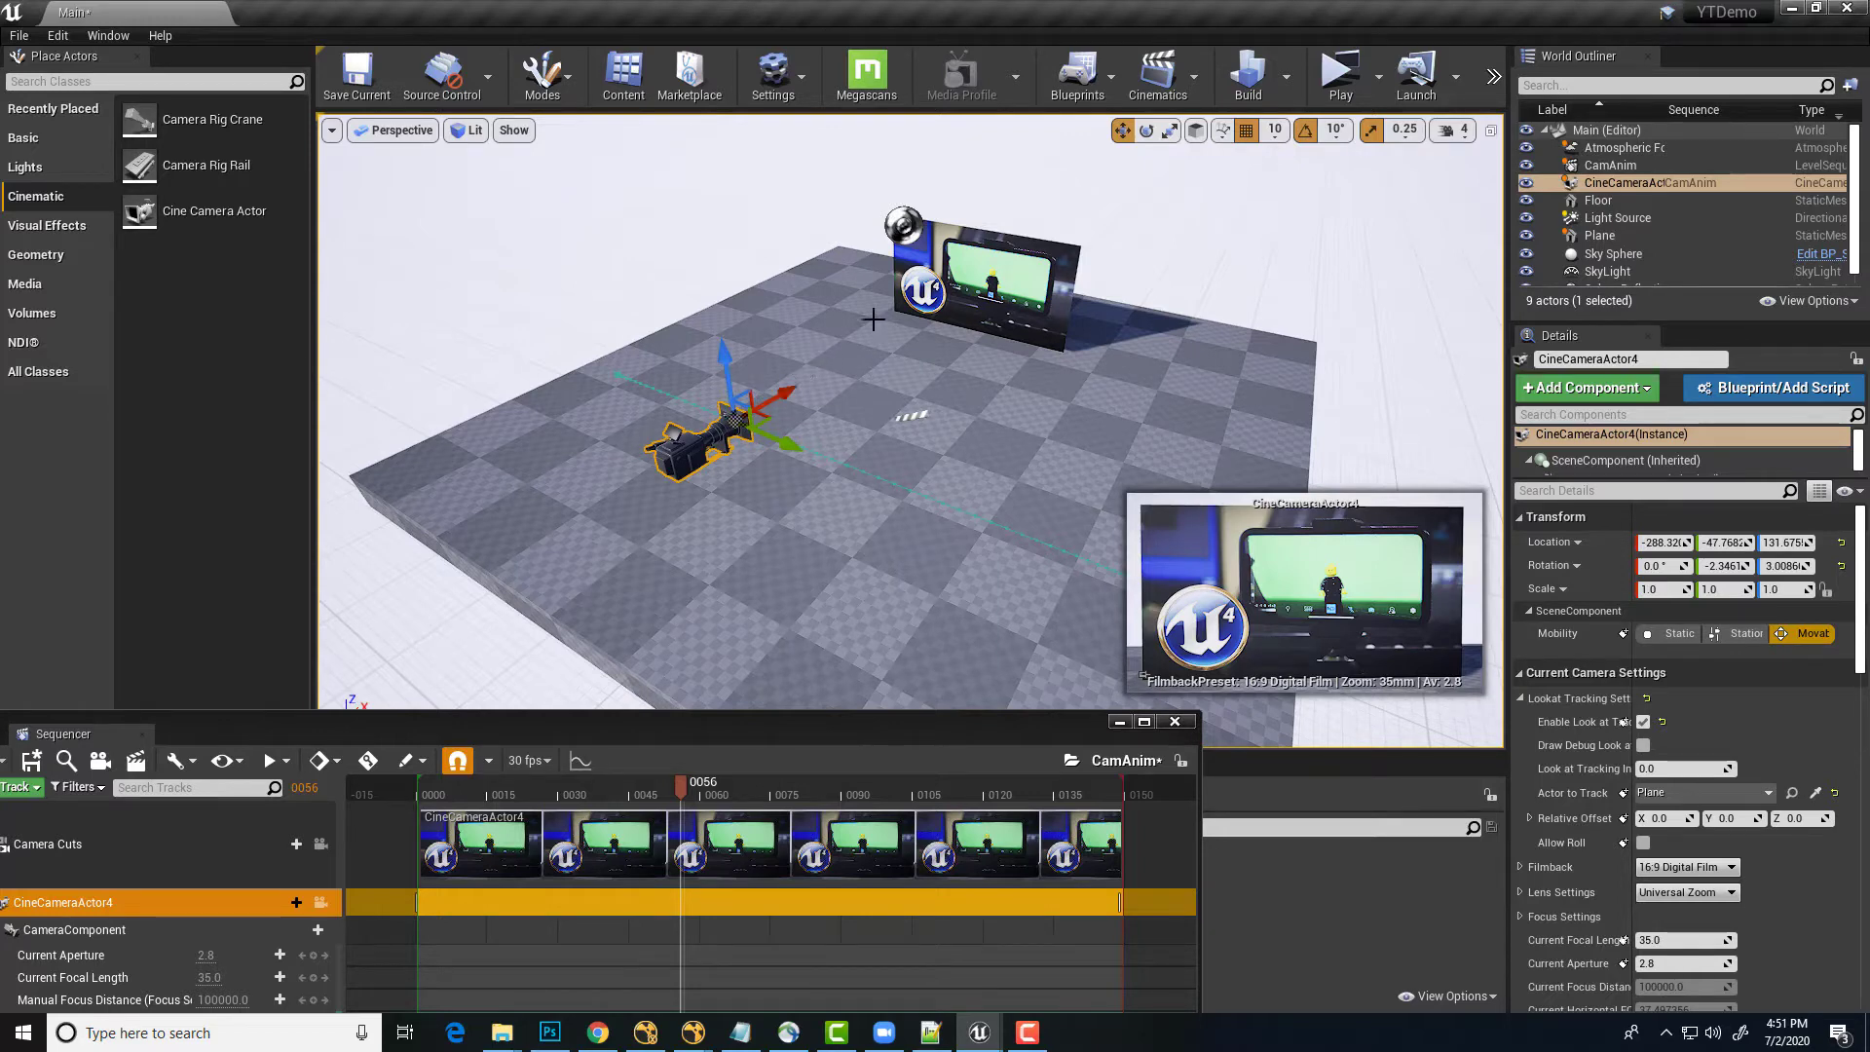
click(959, 282)
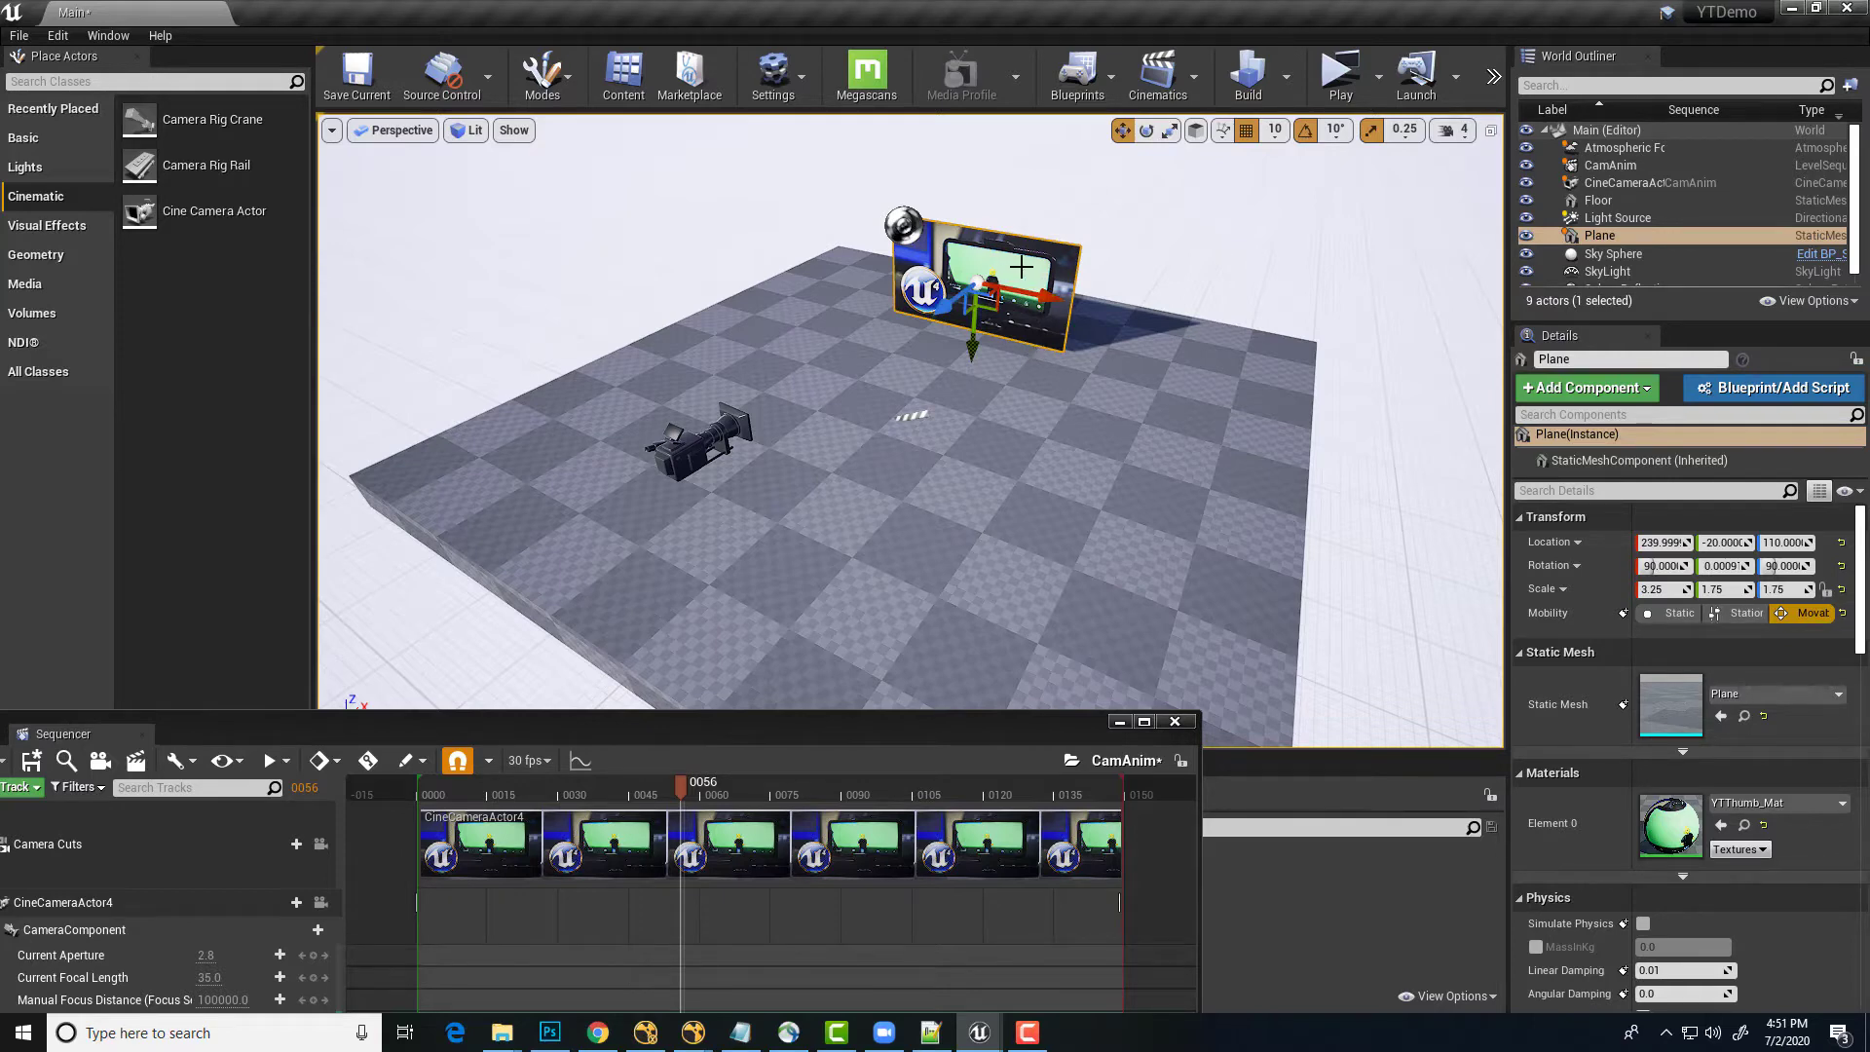
Drop an Empty Actor from the Basic list beside the plane and lower it to Z 100
click(40, 145)
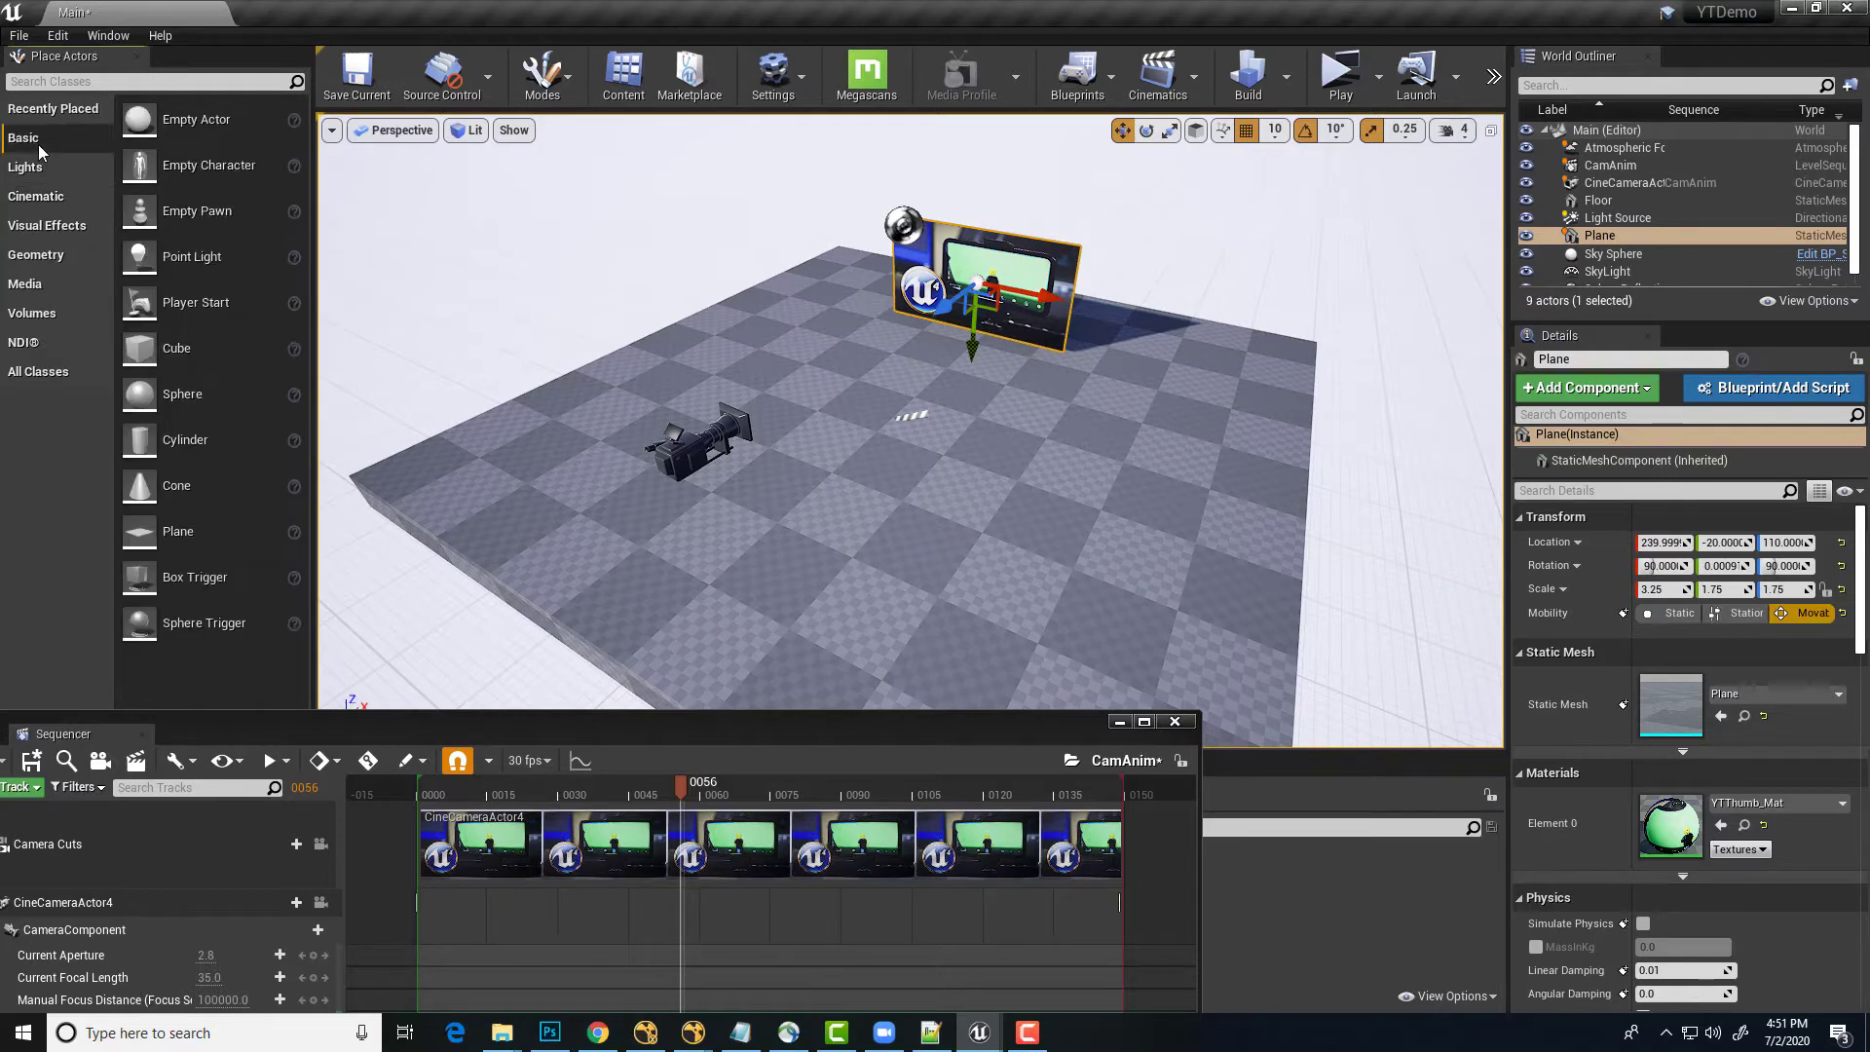
drag(140, 119, 889, 397)
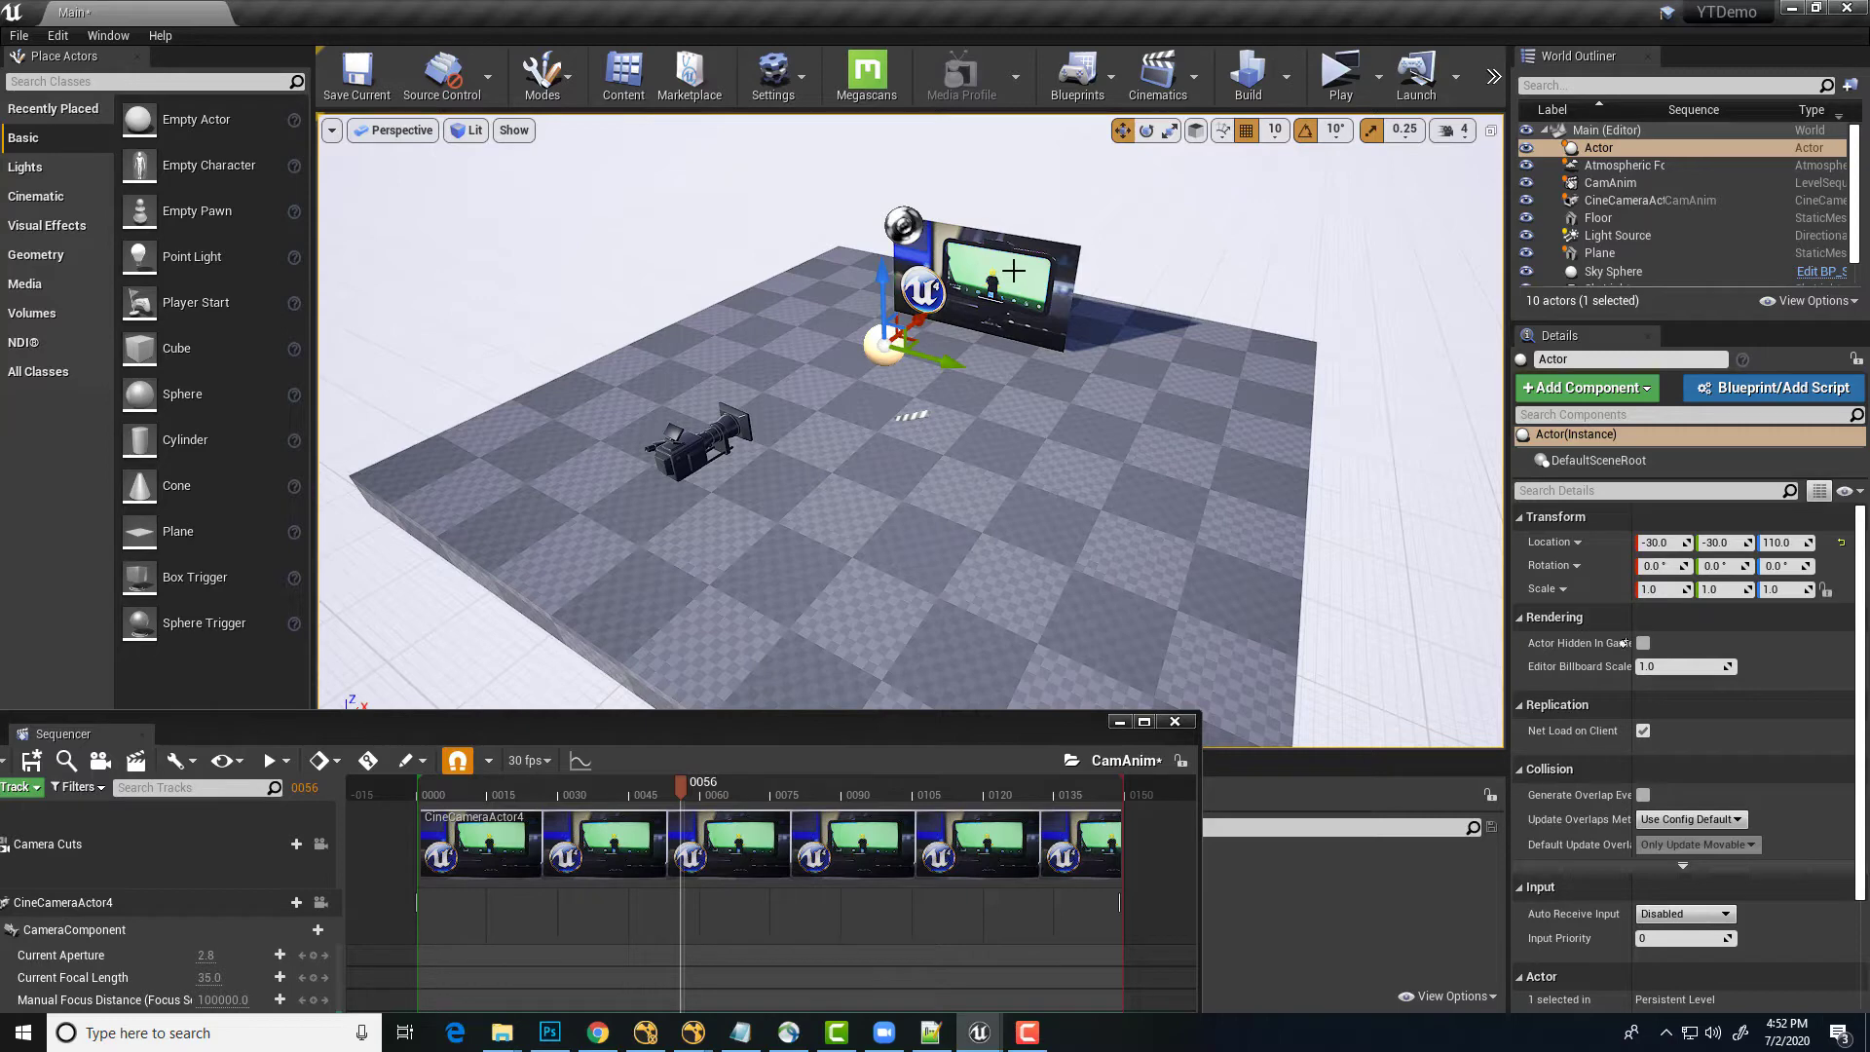
drag(882, 310, 881, 320)
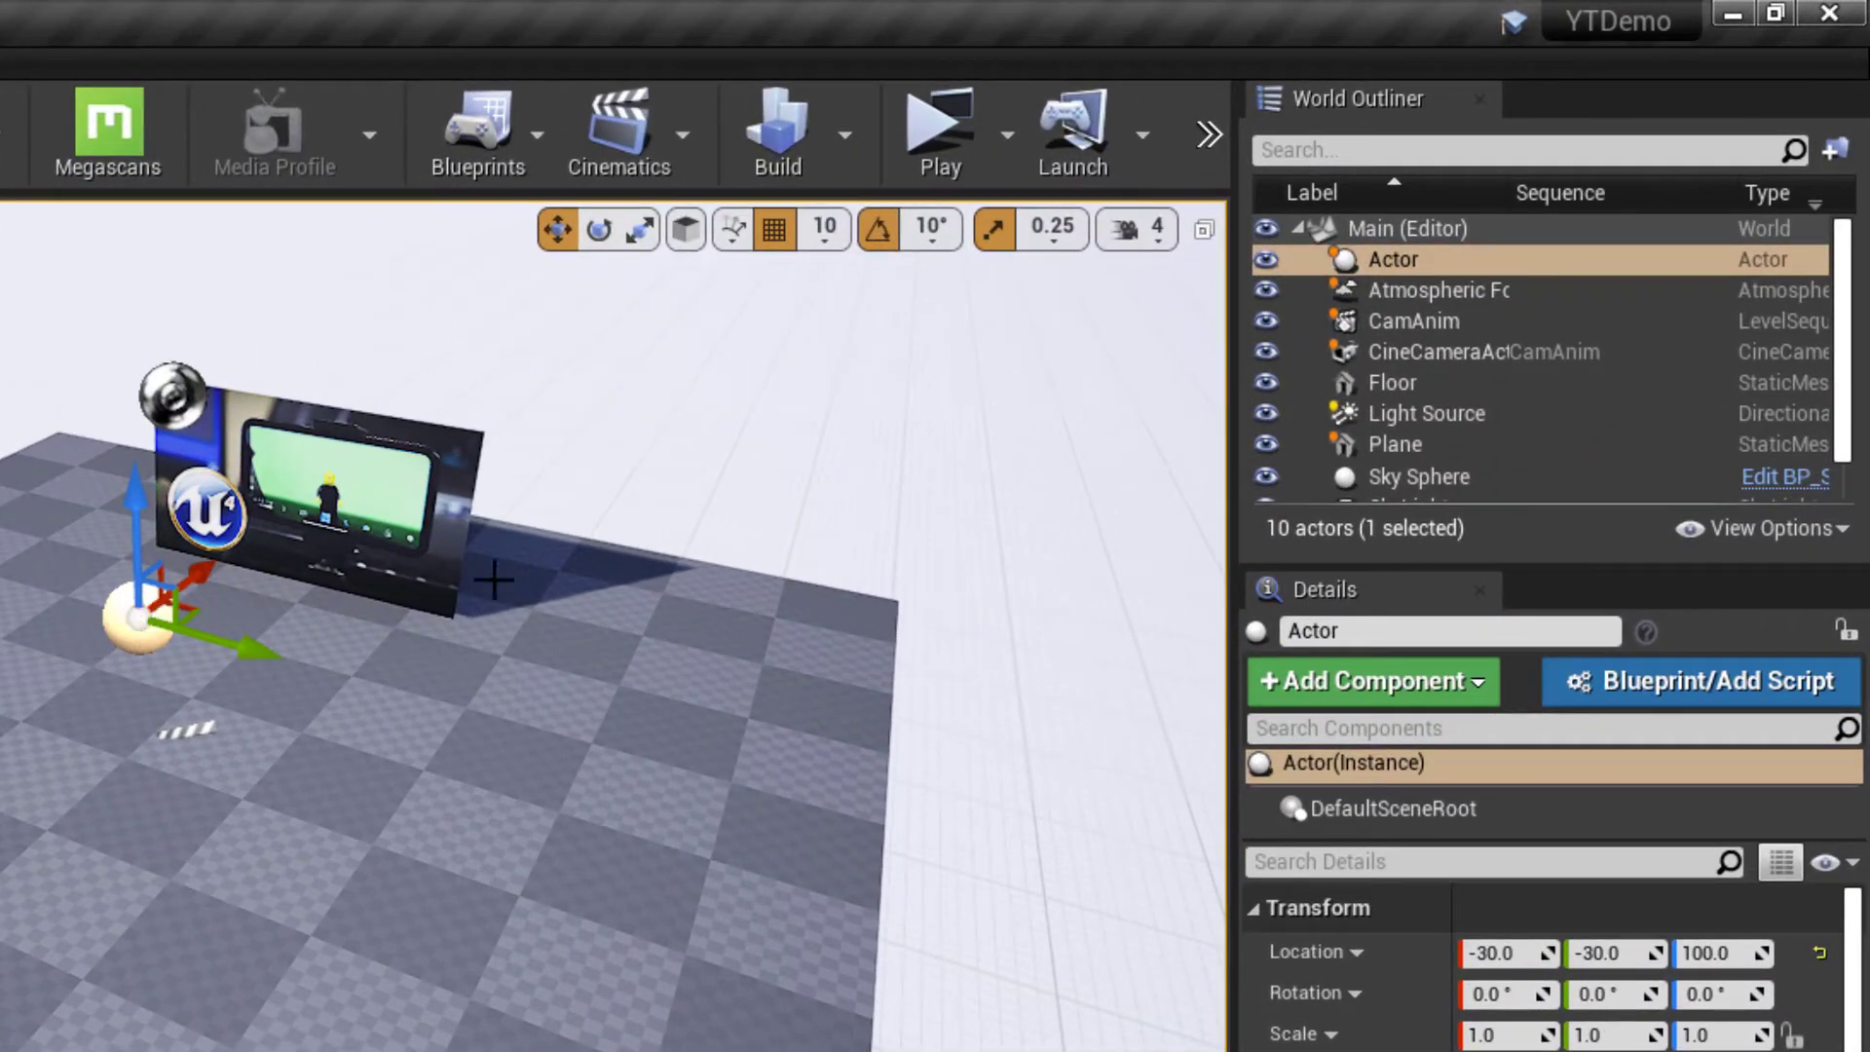
Rename the empty actor to PlaneAimer in the World Outliner
click(1395, 258)
click(1402, 259)
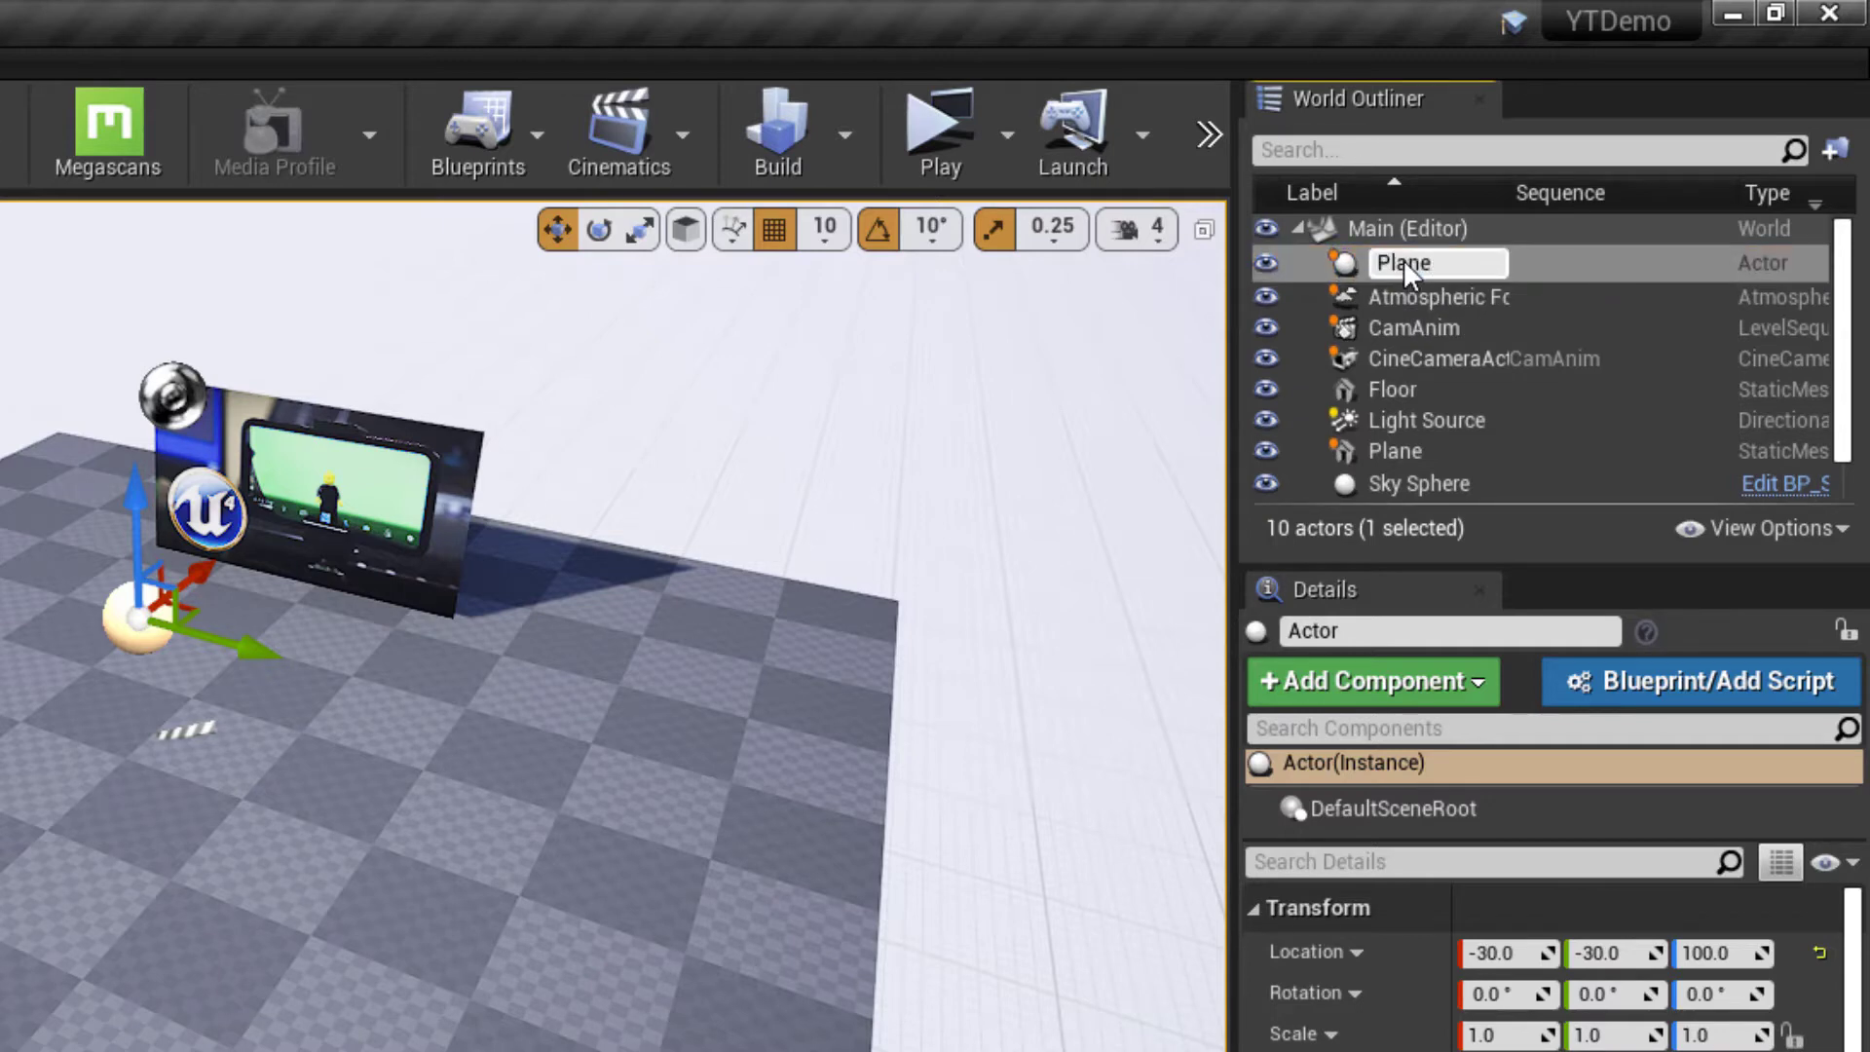
text(PlaneAimer)
key(Return)
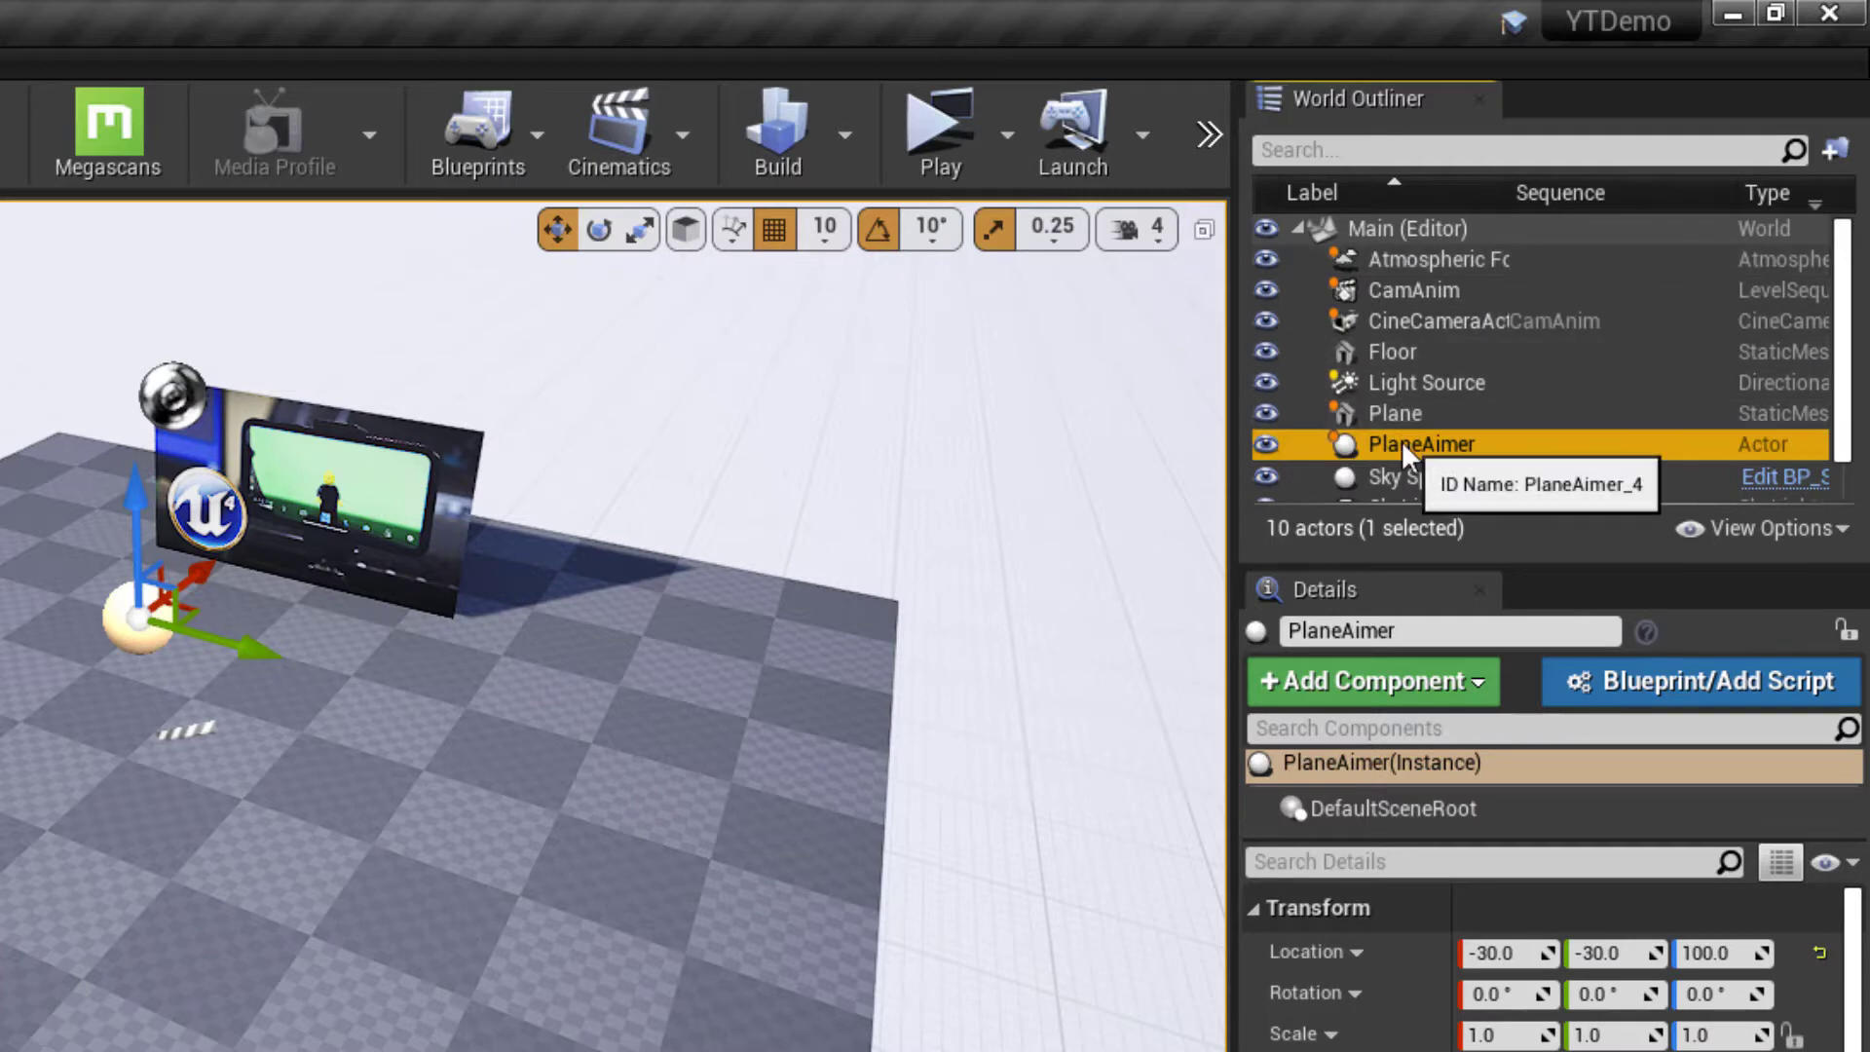
Attach the Plane as a child of PlaneAimer in the World Outliner
click(1480, 414)
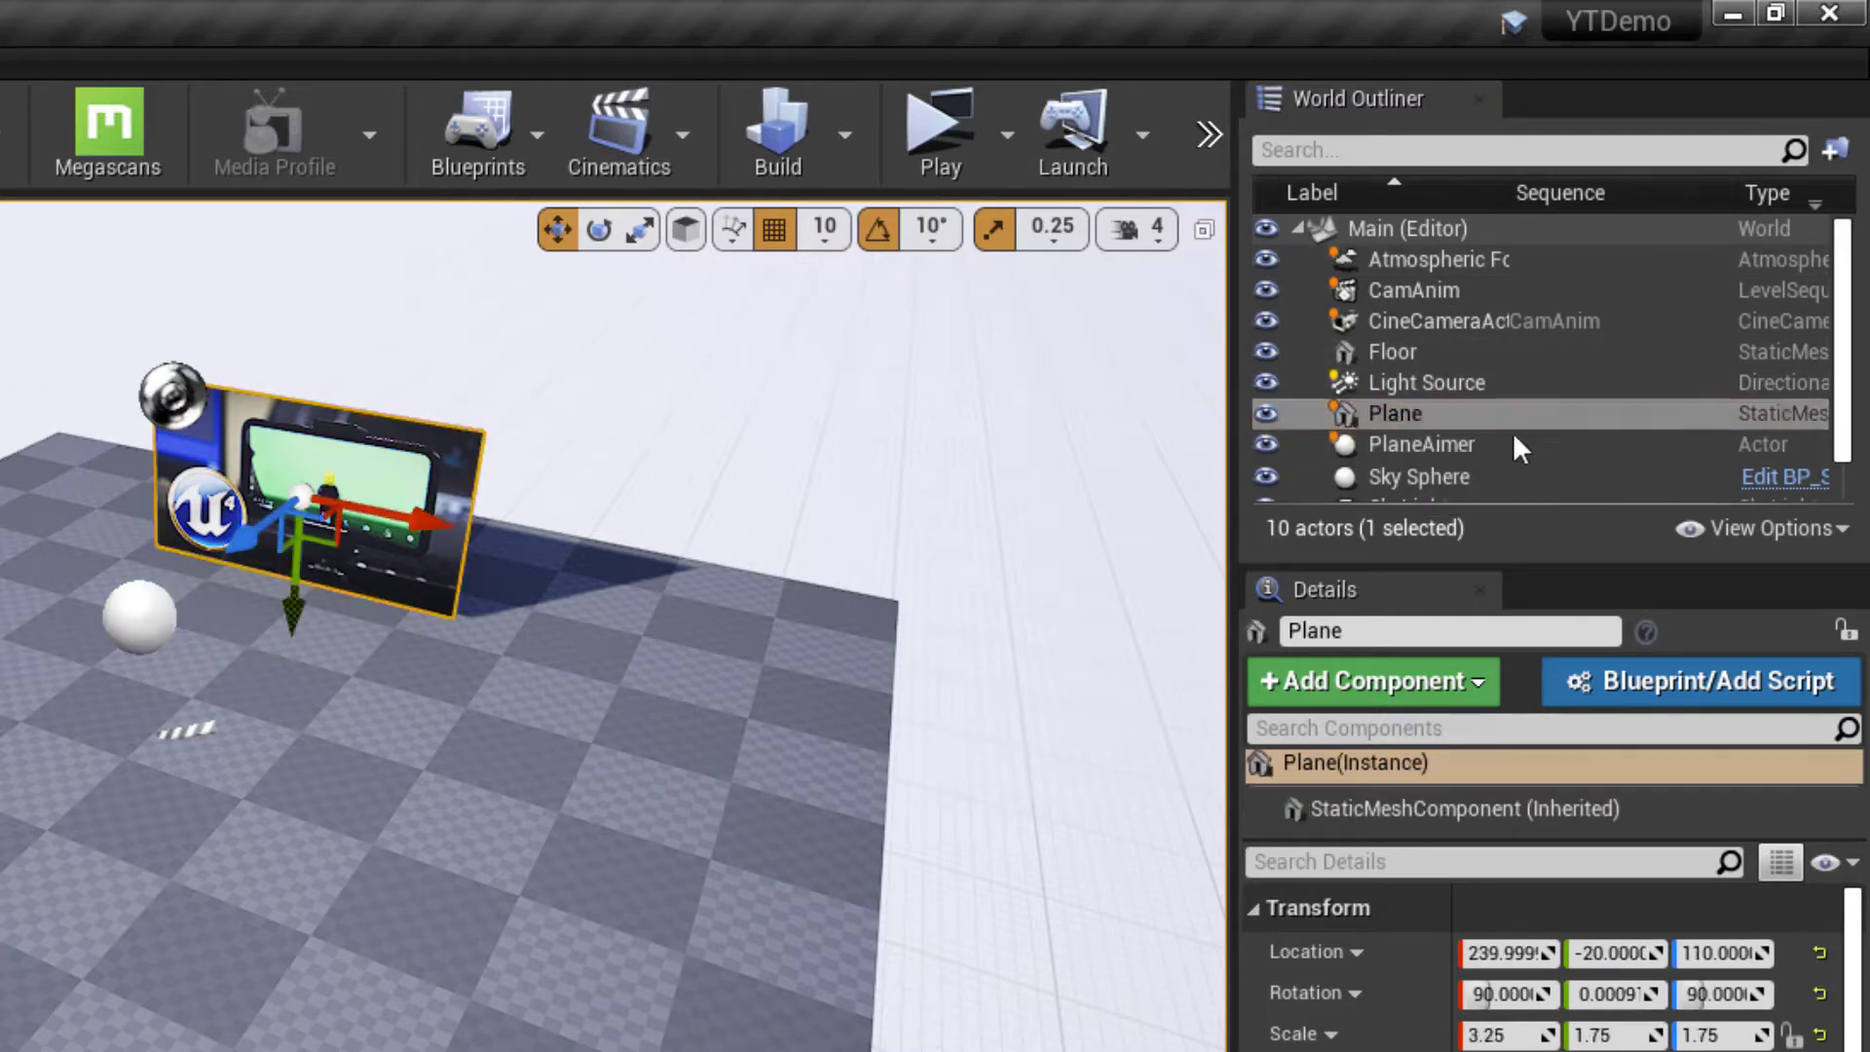
click(1383, 443)
click(1388, 419)
click(1389, 443)
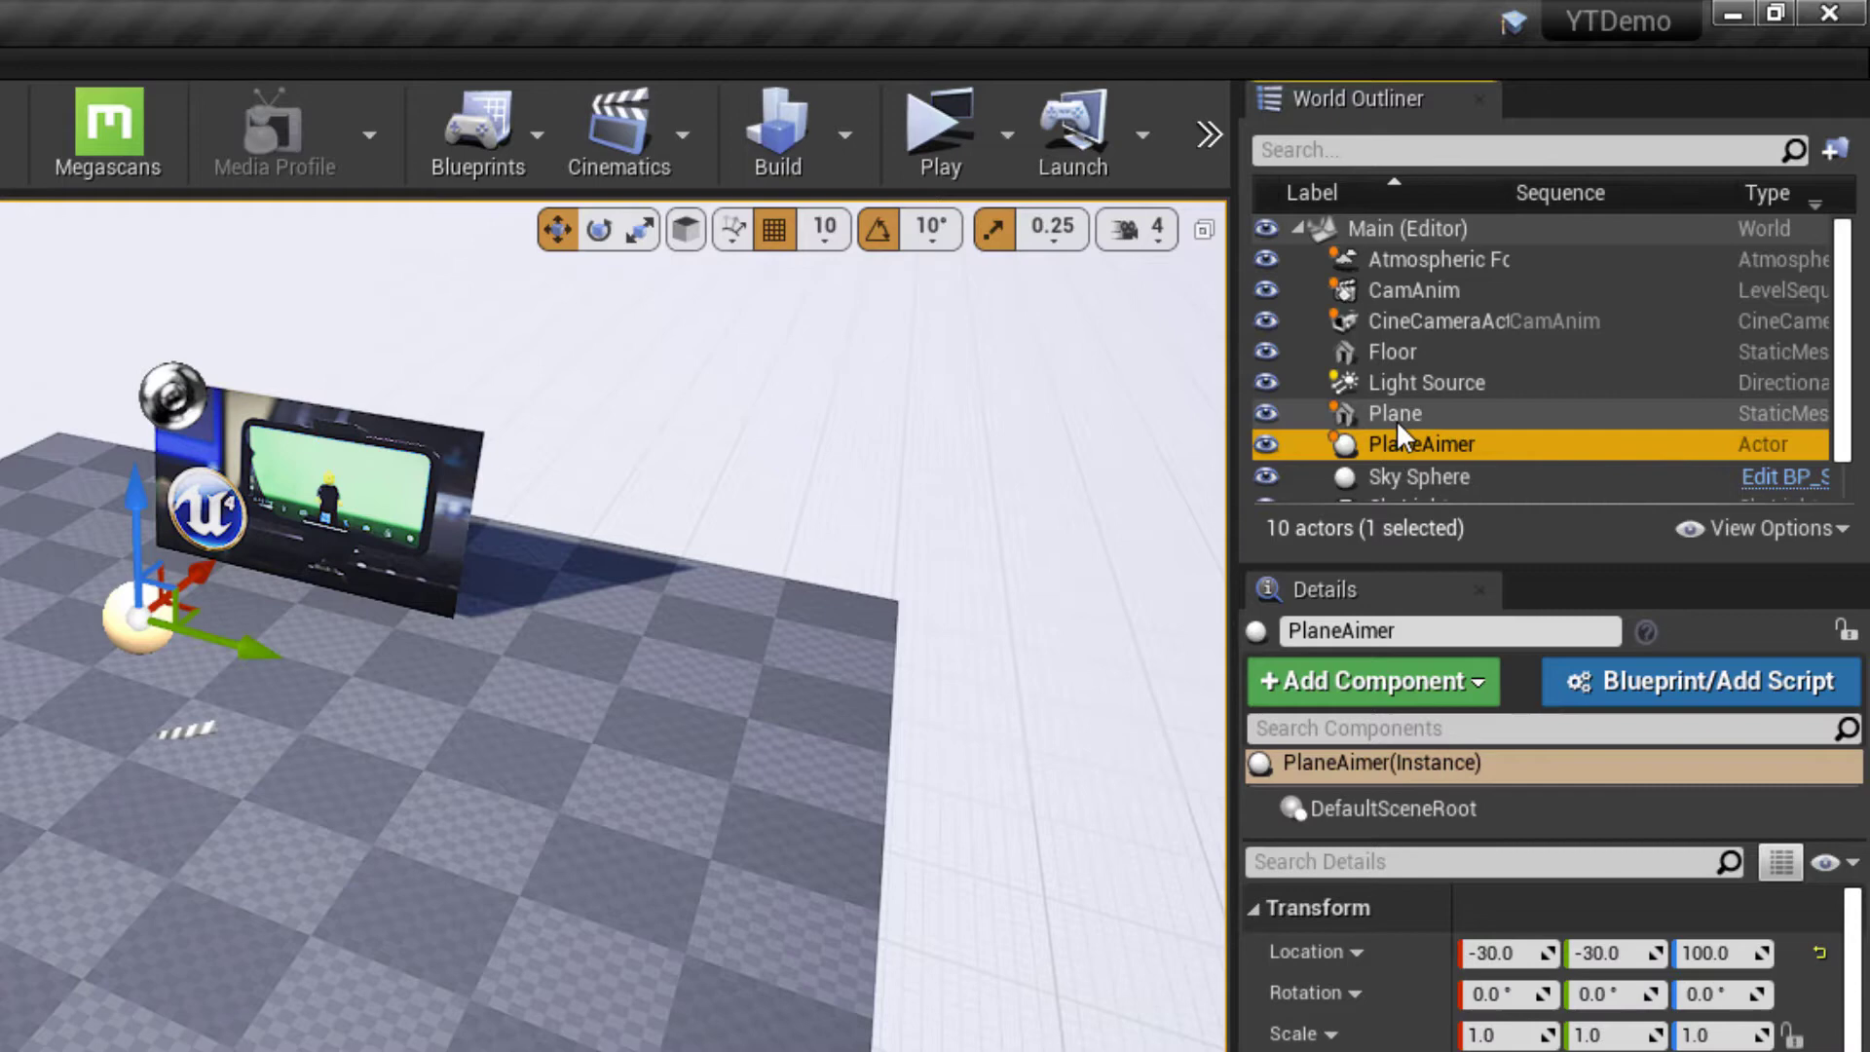
click(1397, 417)
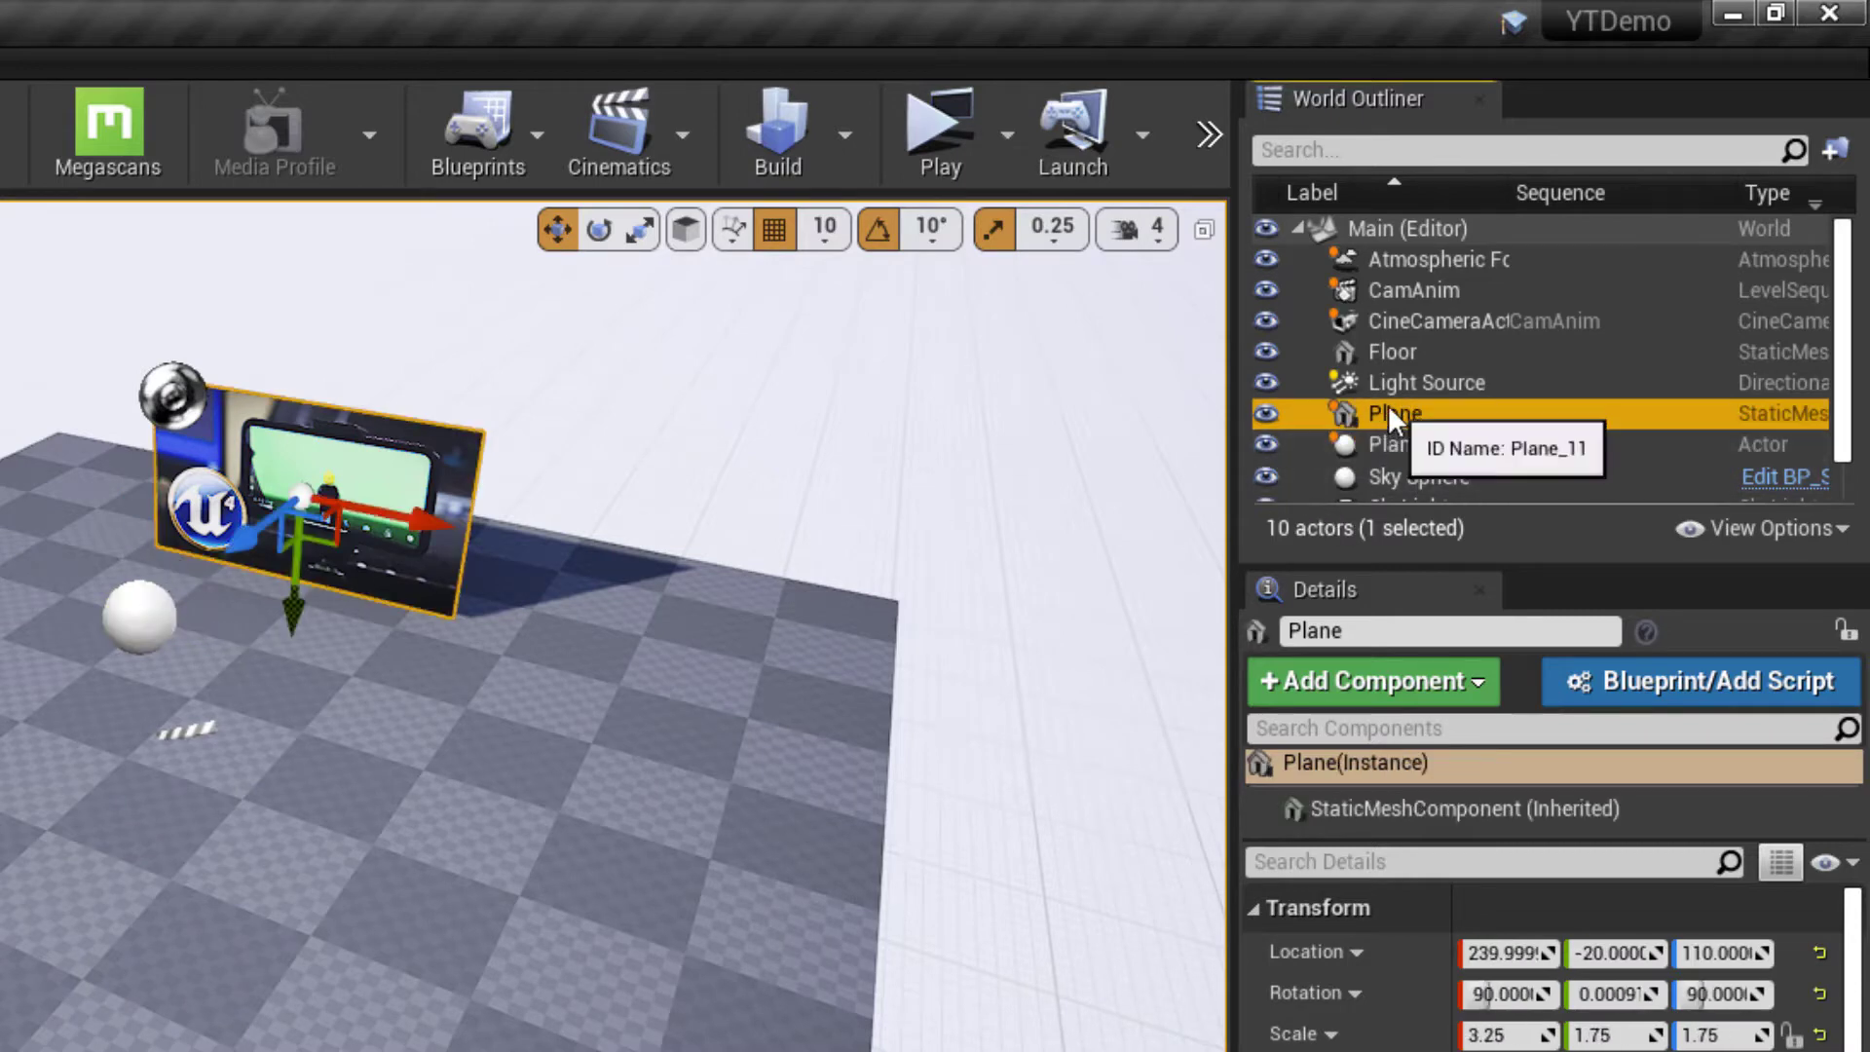
drag(1388, 409, 1400, 438)
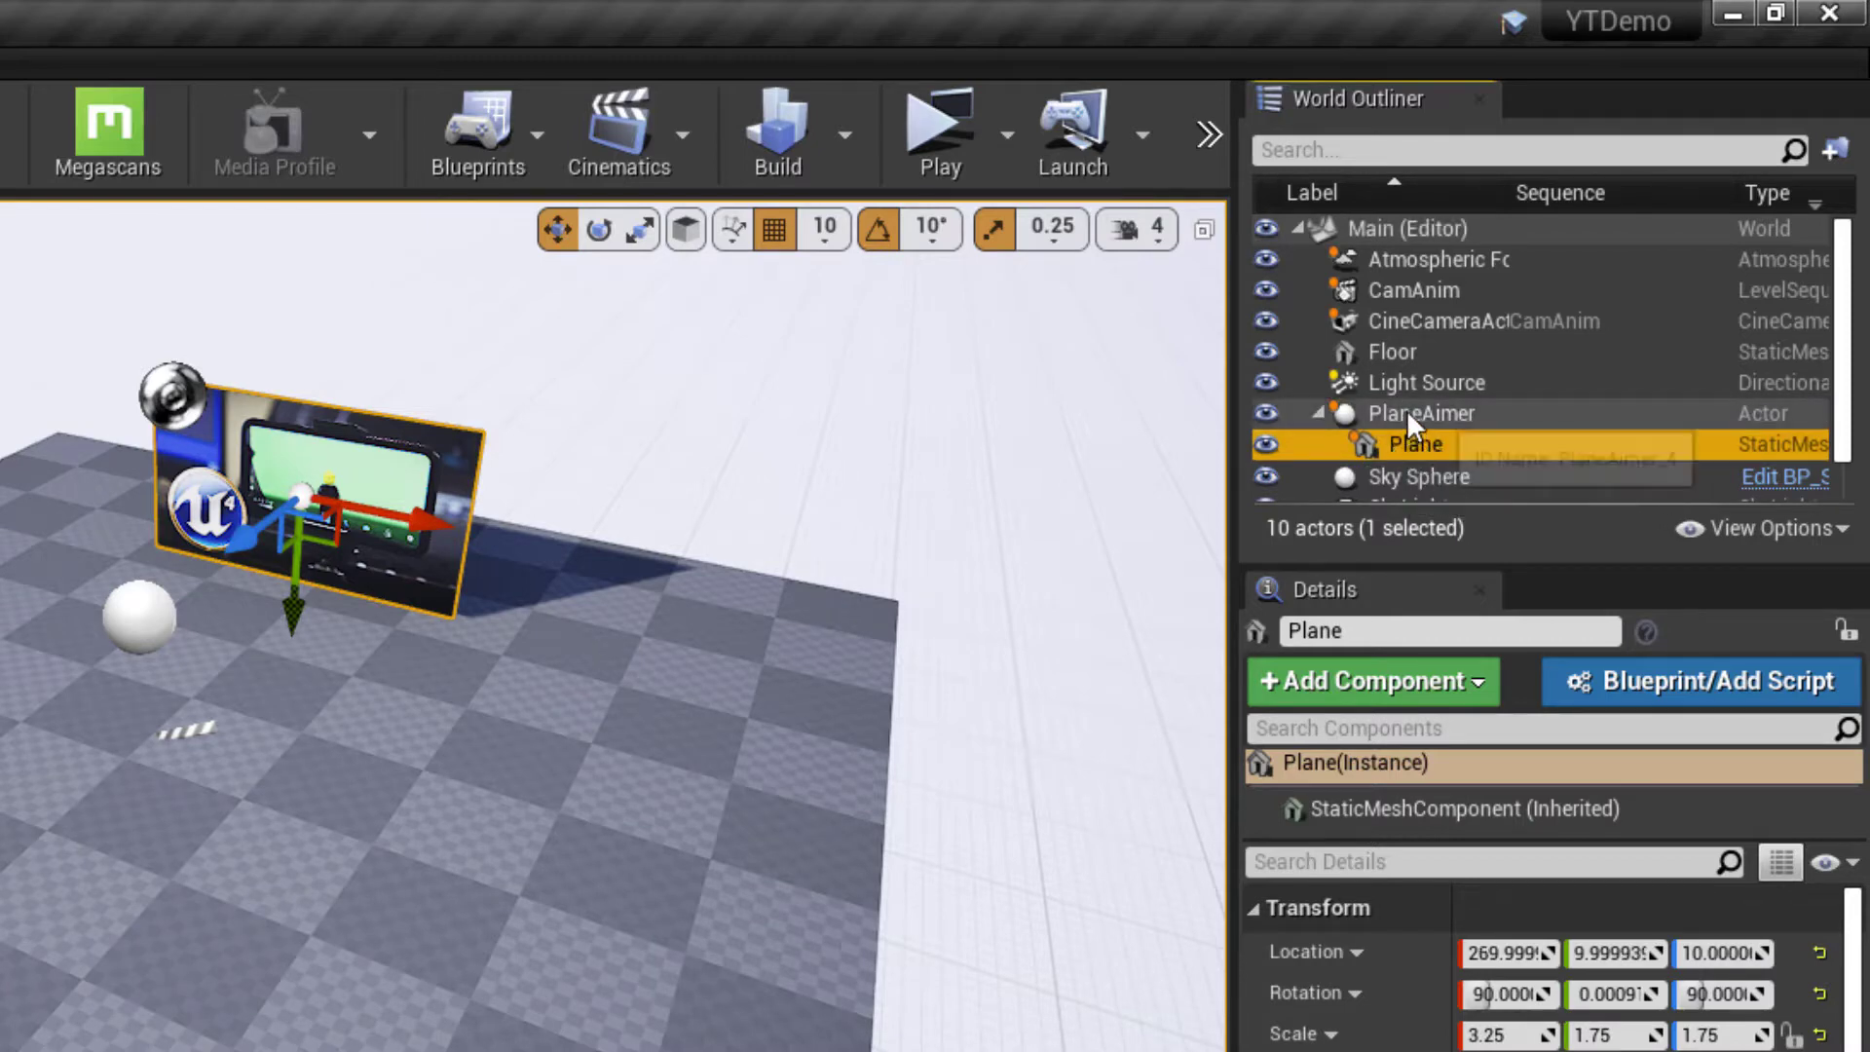
Set the Plane's location to X 0, Y 0, Z 0 in the Details panel
click(1406, 411)
click(1400, 442)
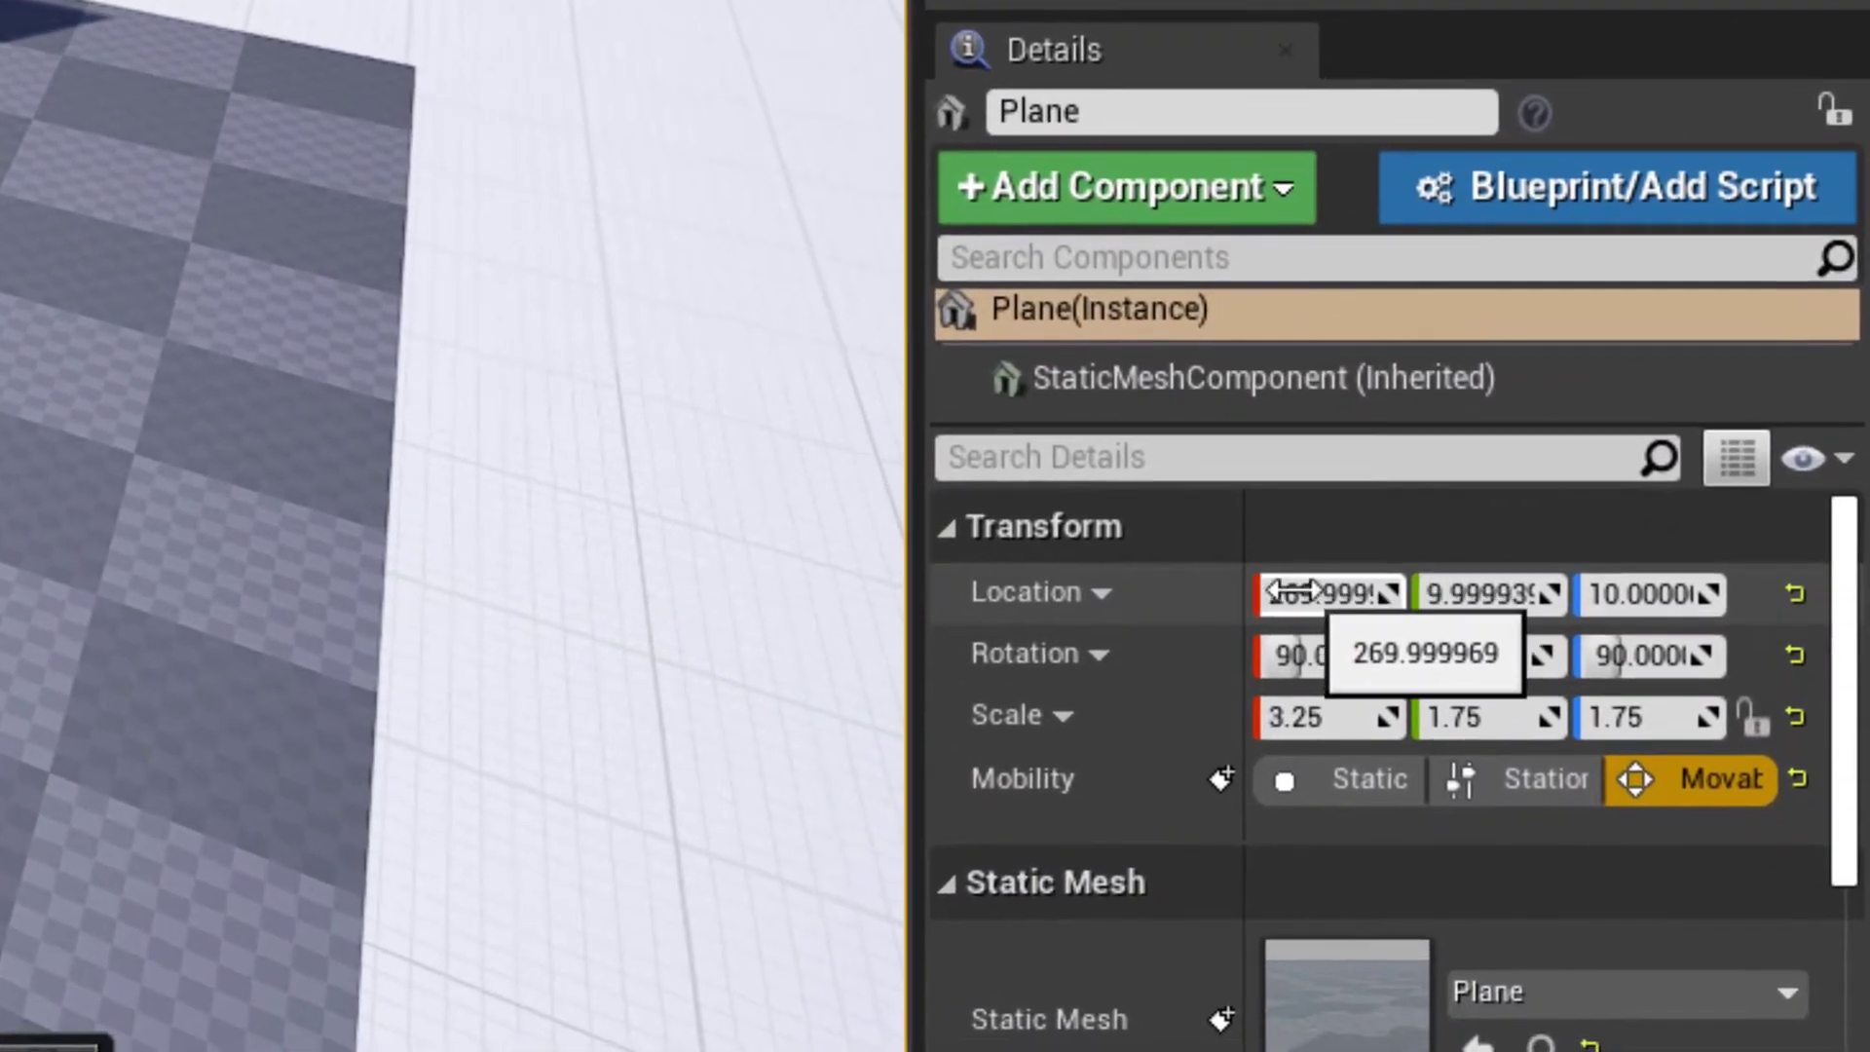
click(1293, 591)
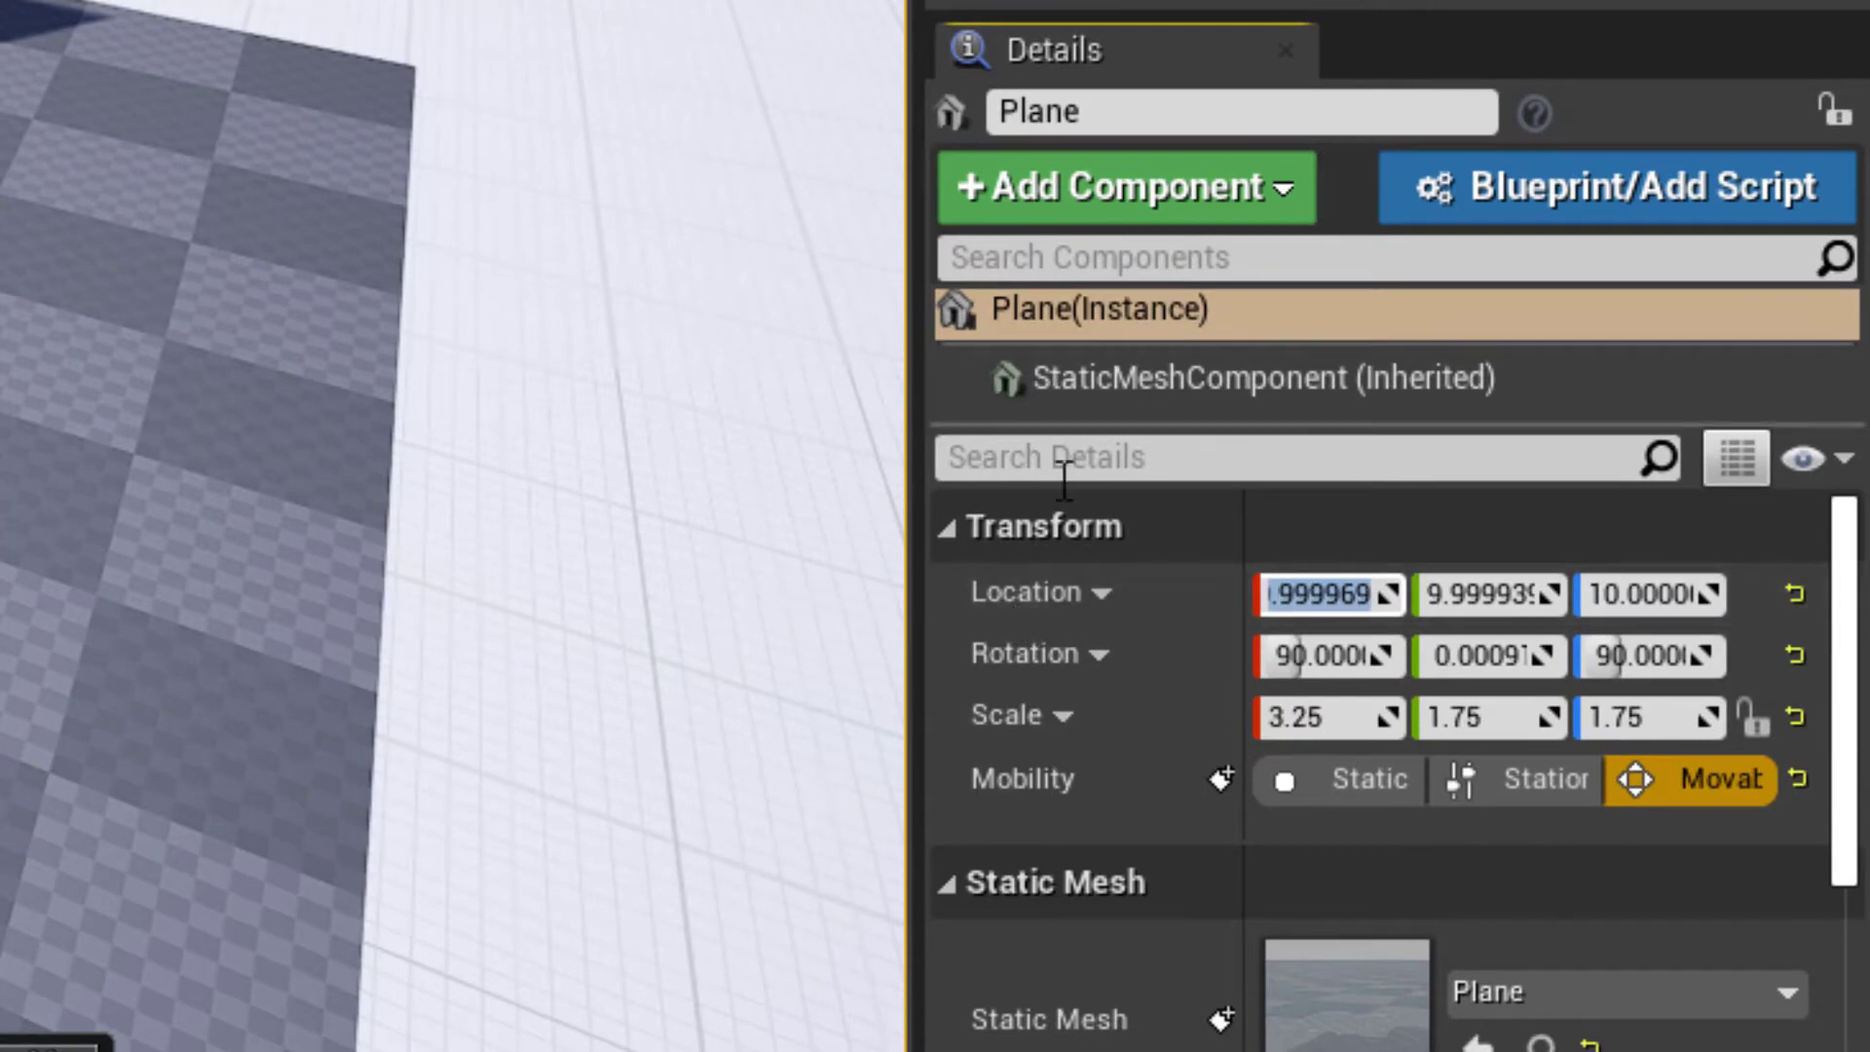
text(0)
key(Tab)
text(0)
key(Tab)
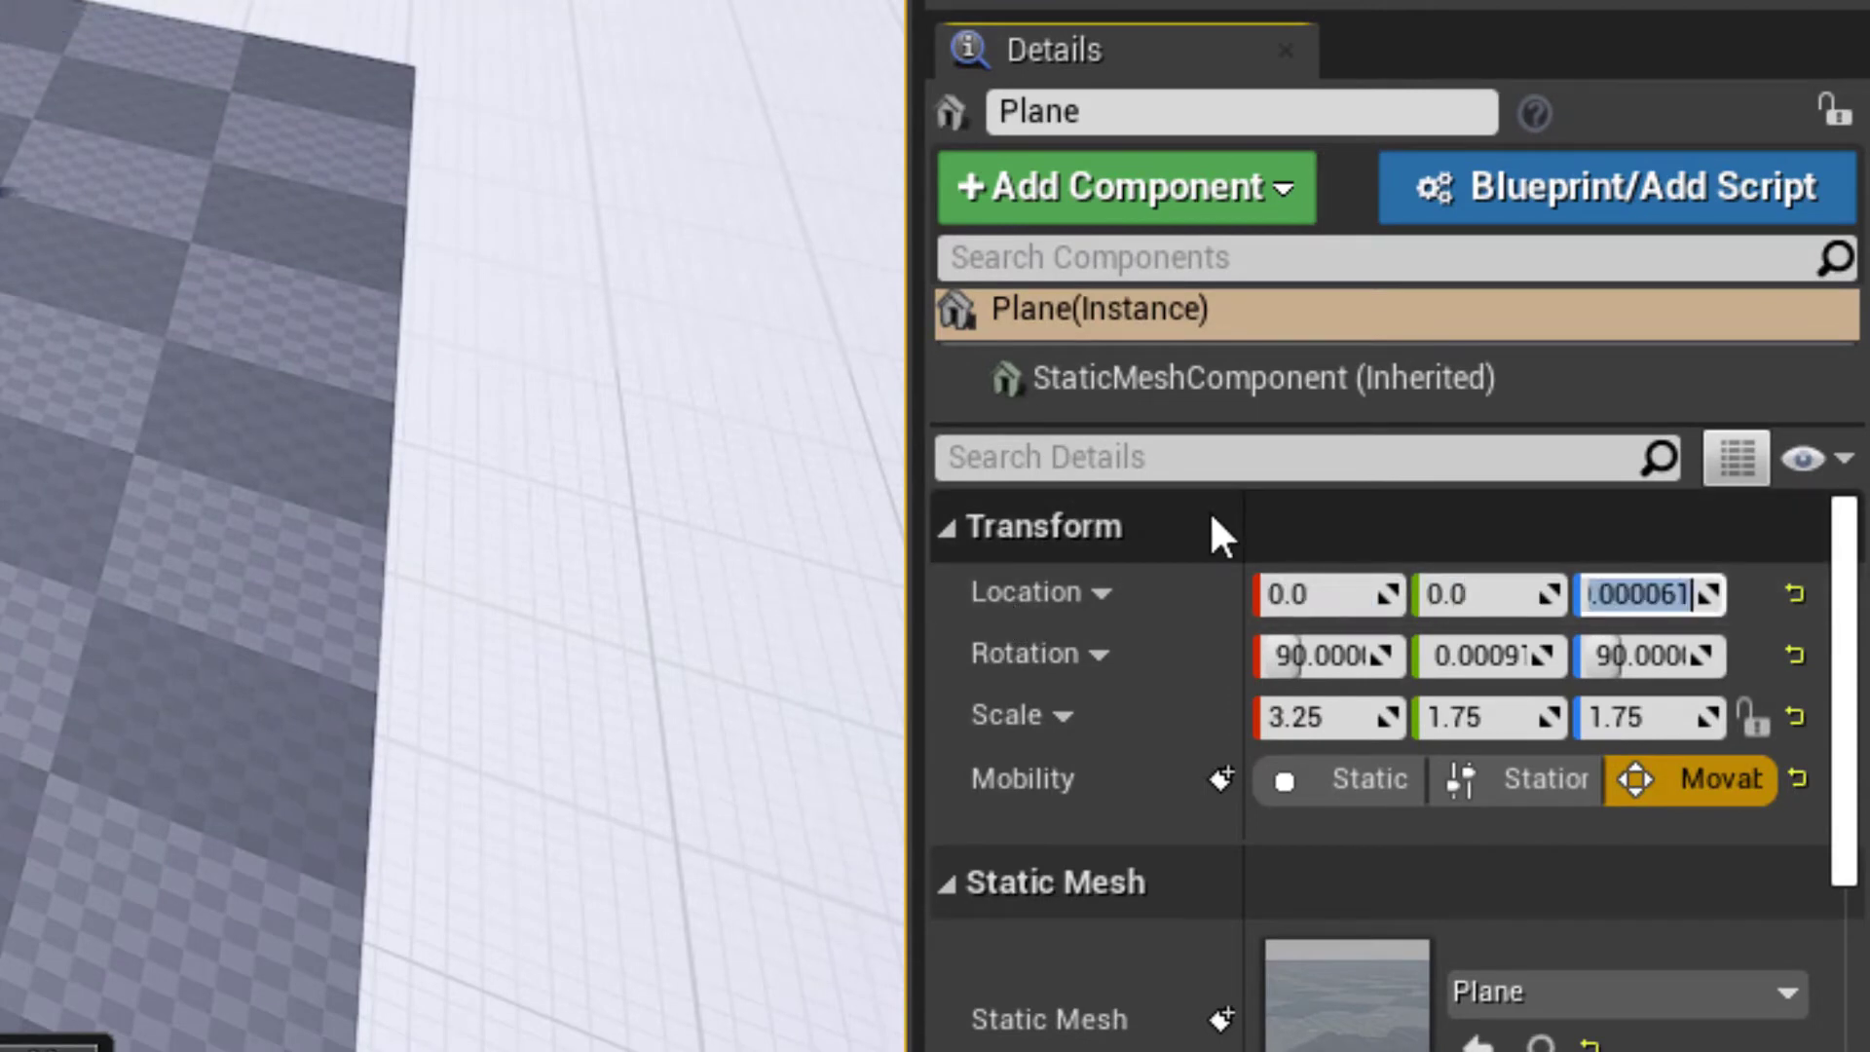
text(0)
key(Return)
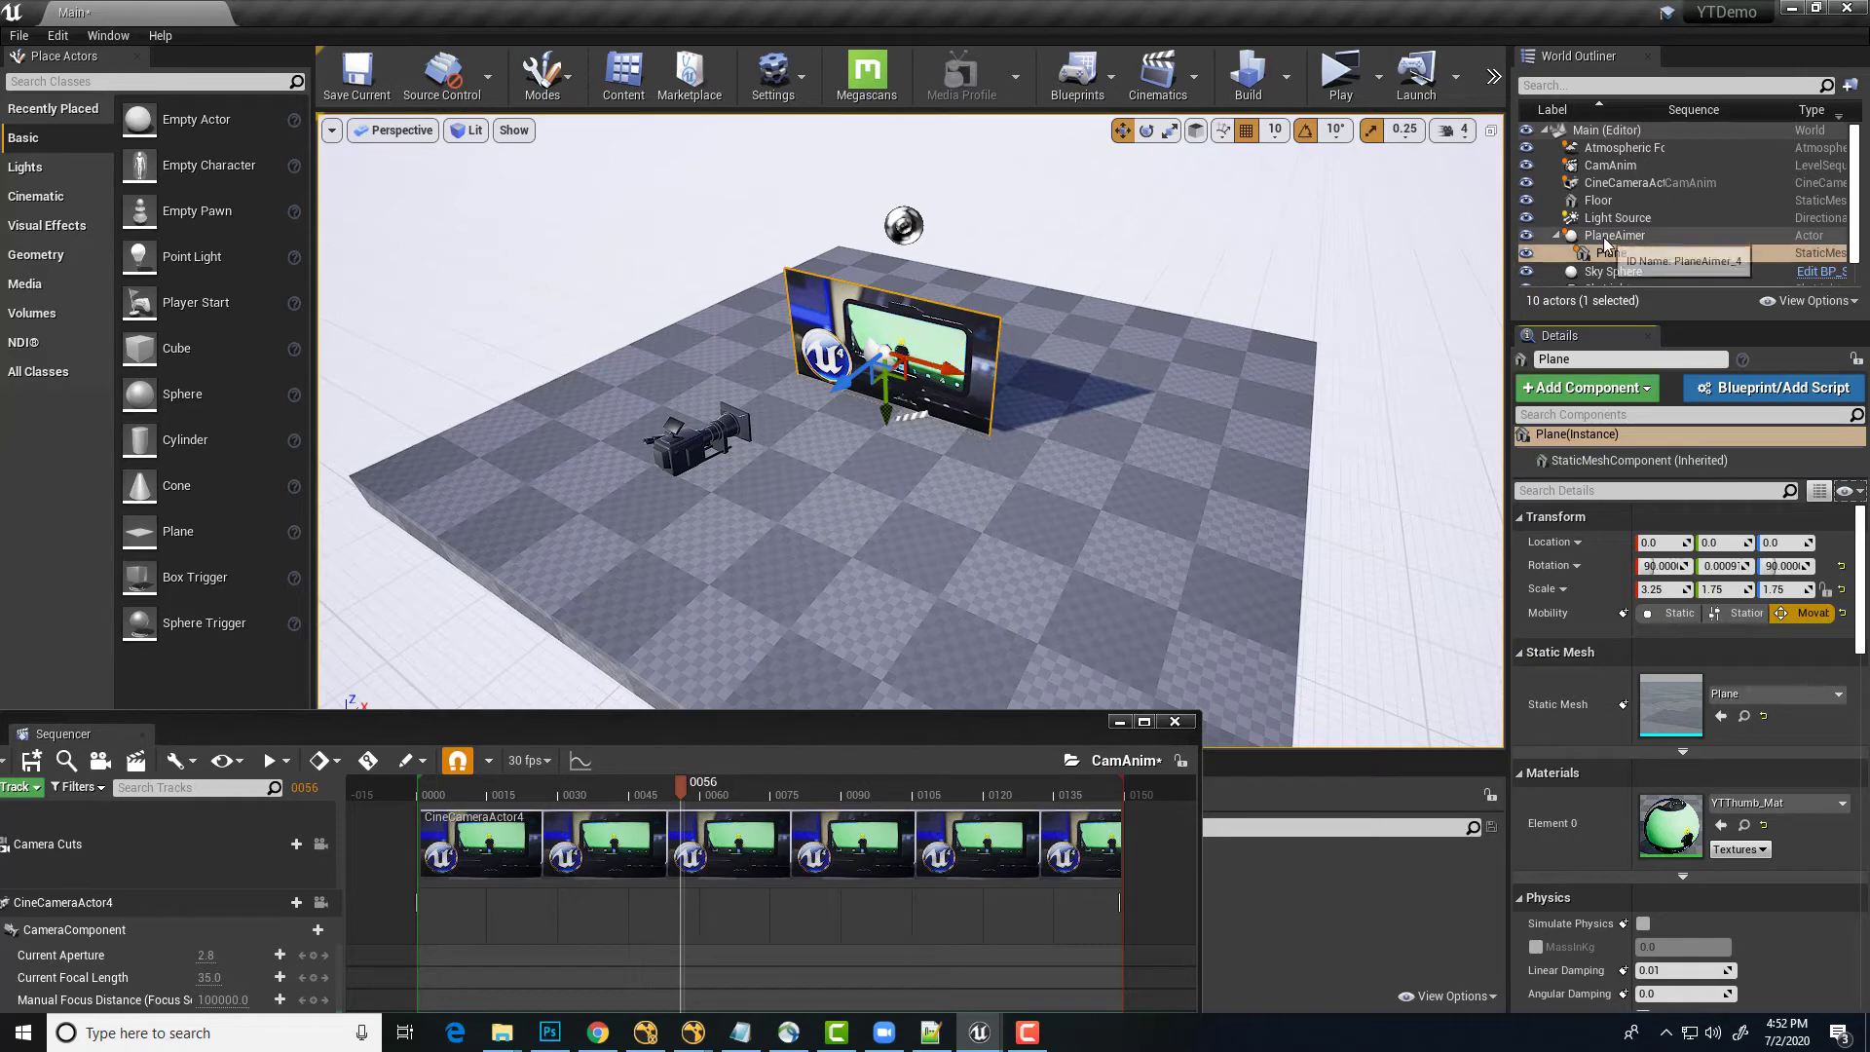
Move PlaneAimer up to Z 140 and rotate its yaw to 180 degrees
click(1646, 237)
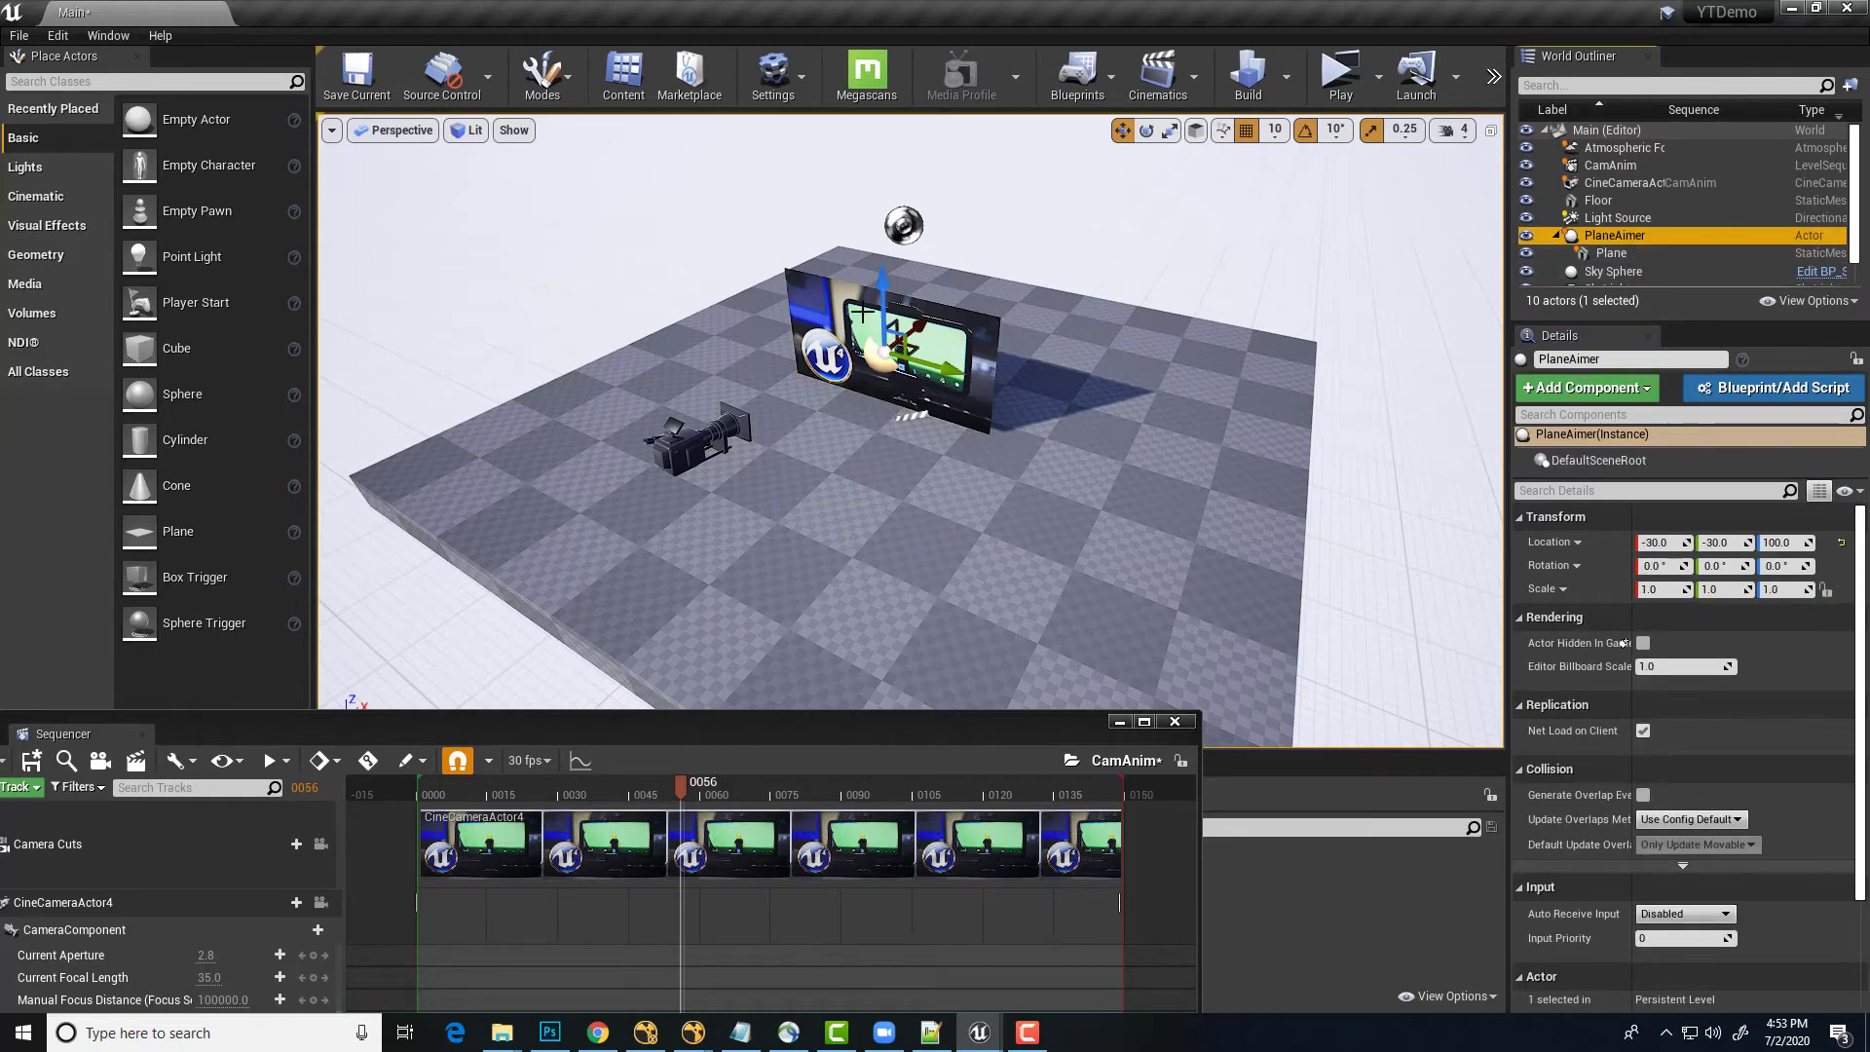
drag(881, 290, 880, 263)
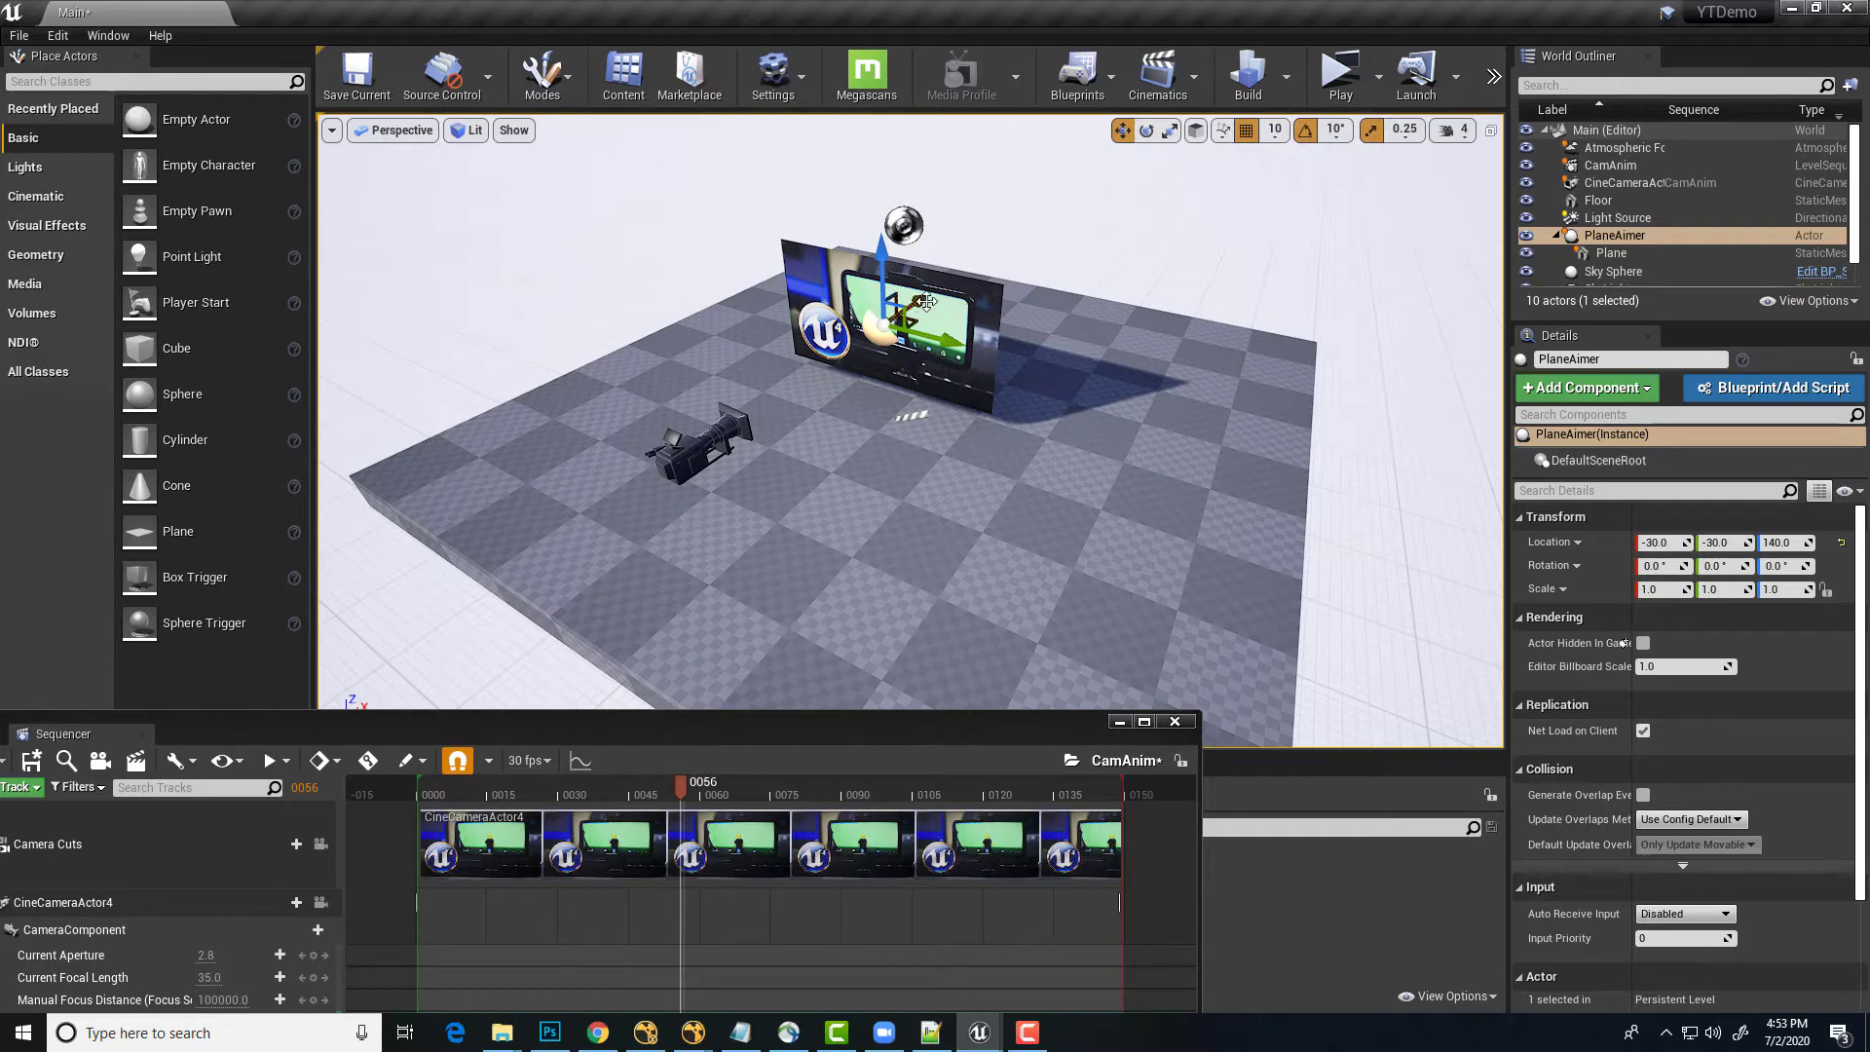
click(1615, 235)
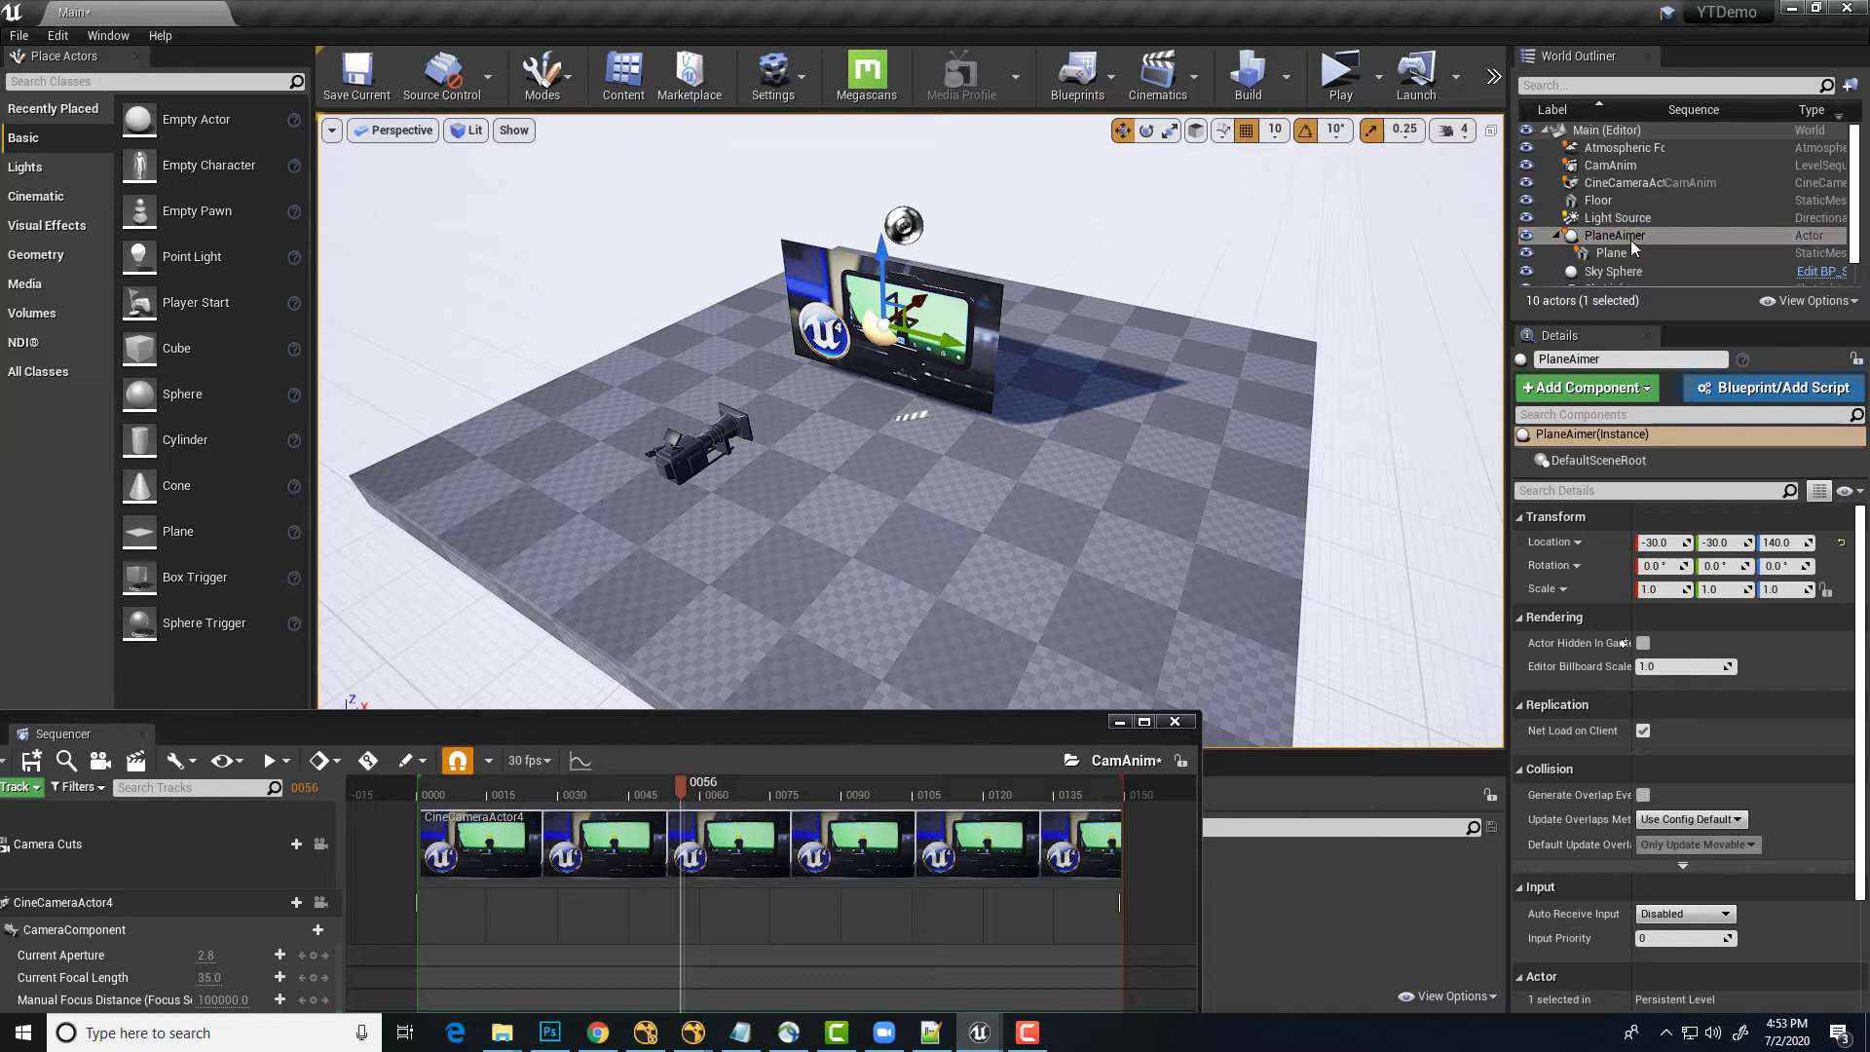
key(e)
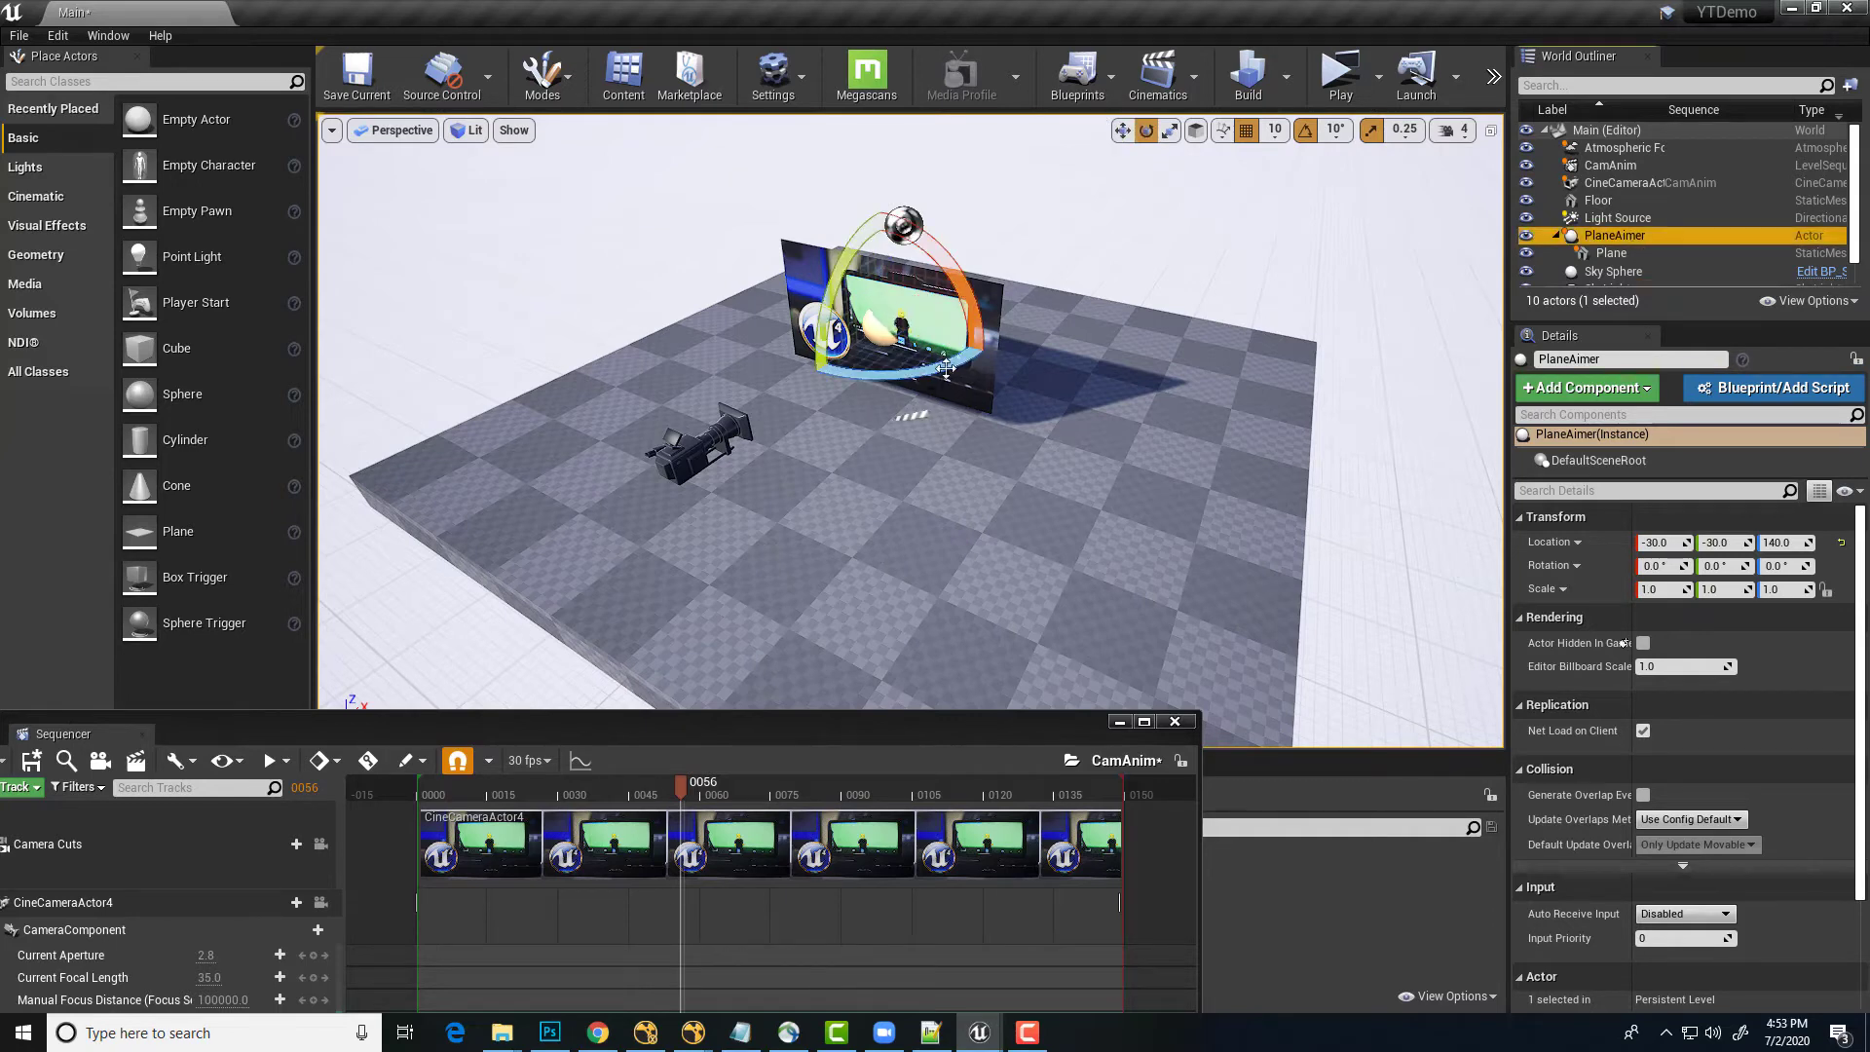
drag(946, 368, 810, 374)
drag(959, 366, 959, 365)
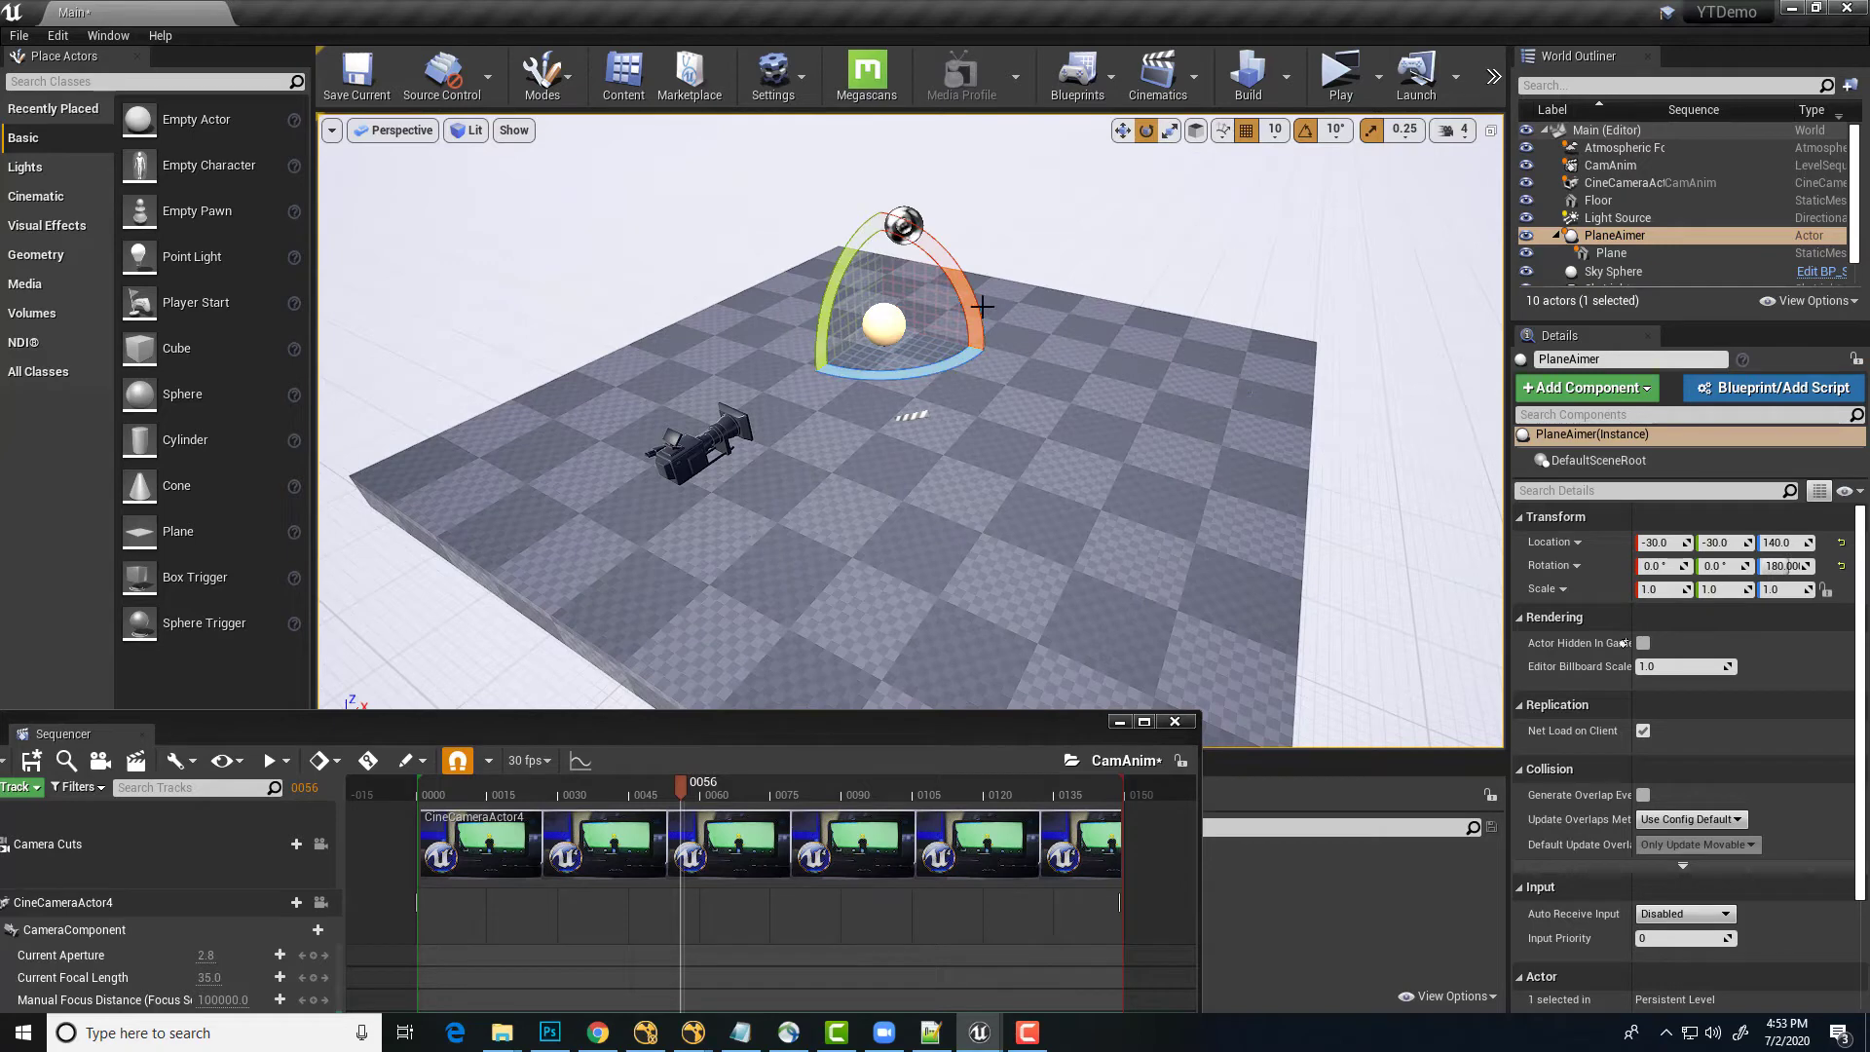
Rotate the Plane's yaw to Z 270 so it faces the camera, then reselect PlaneAimer
click(1636, 254)
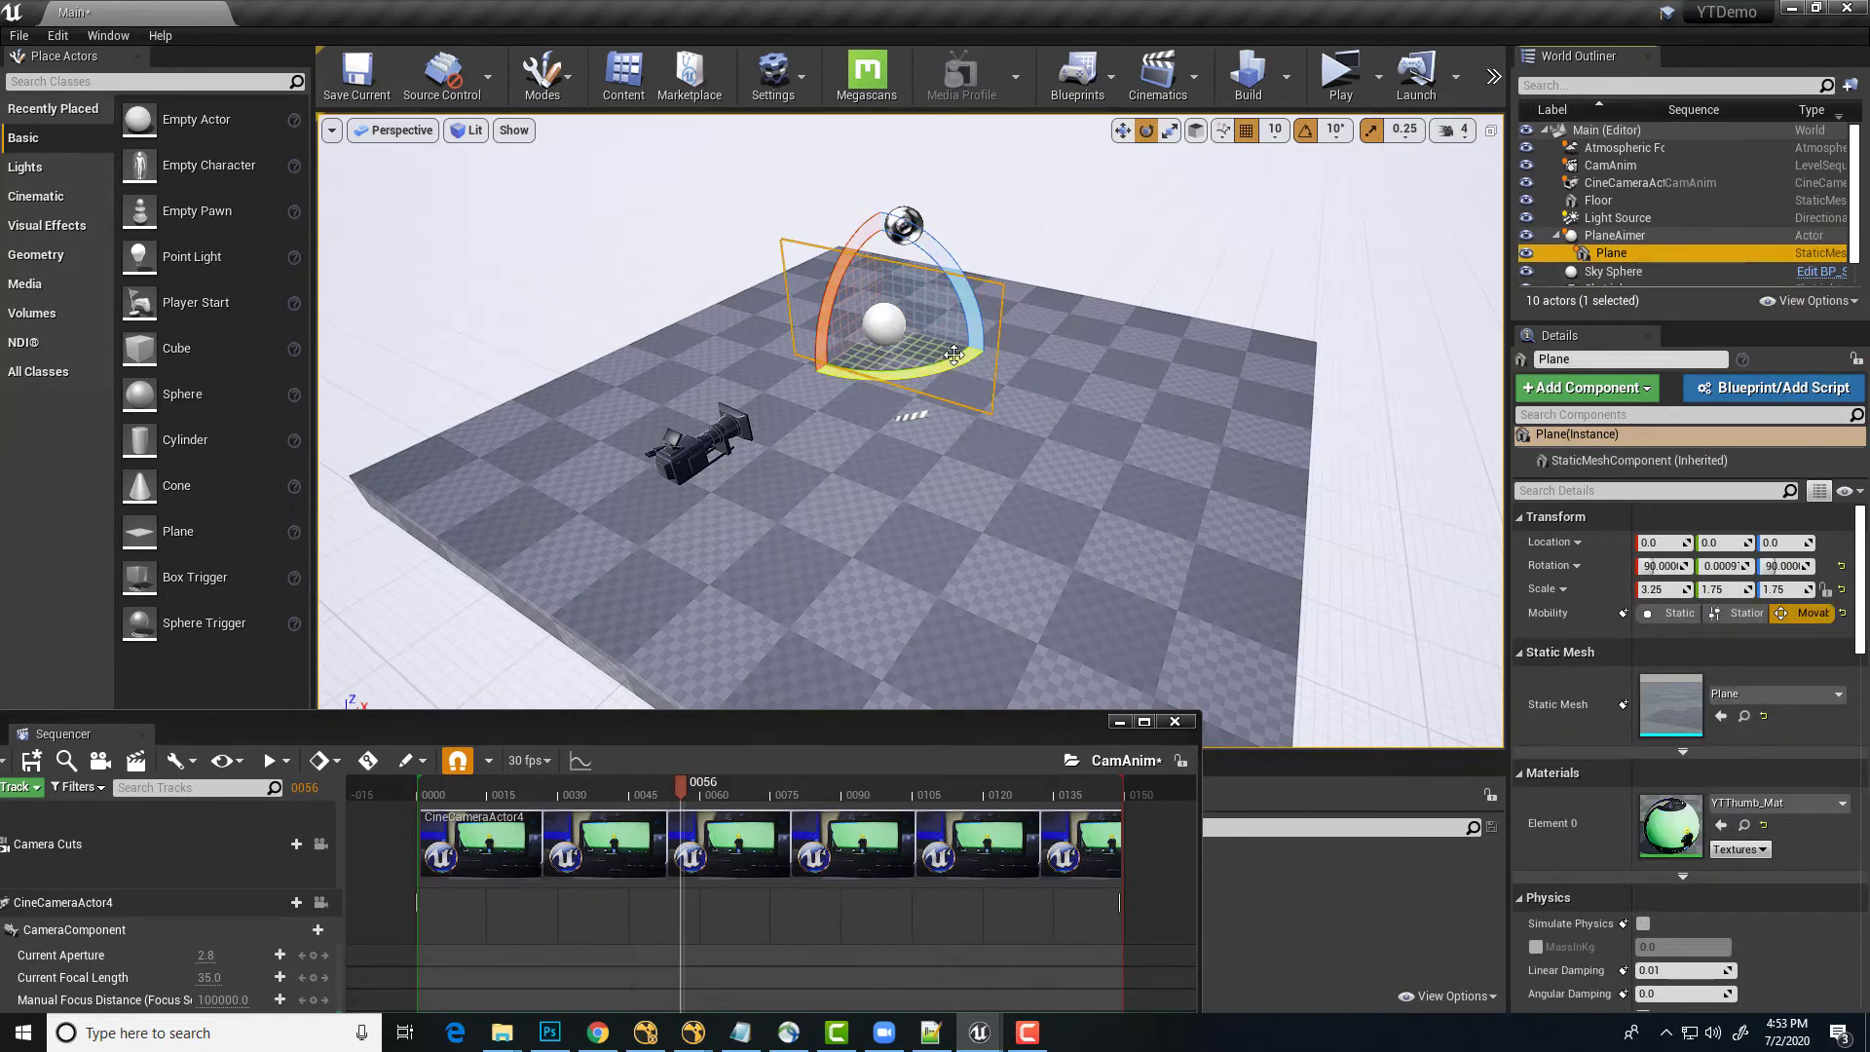
drag(965, 355, 847, 360)
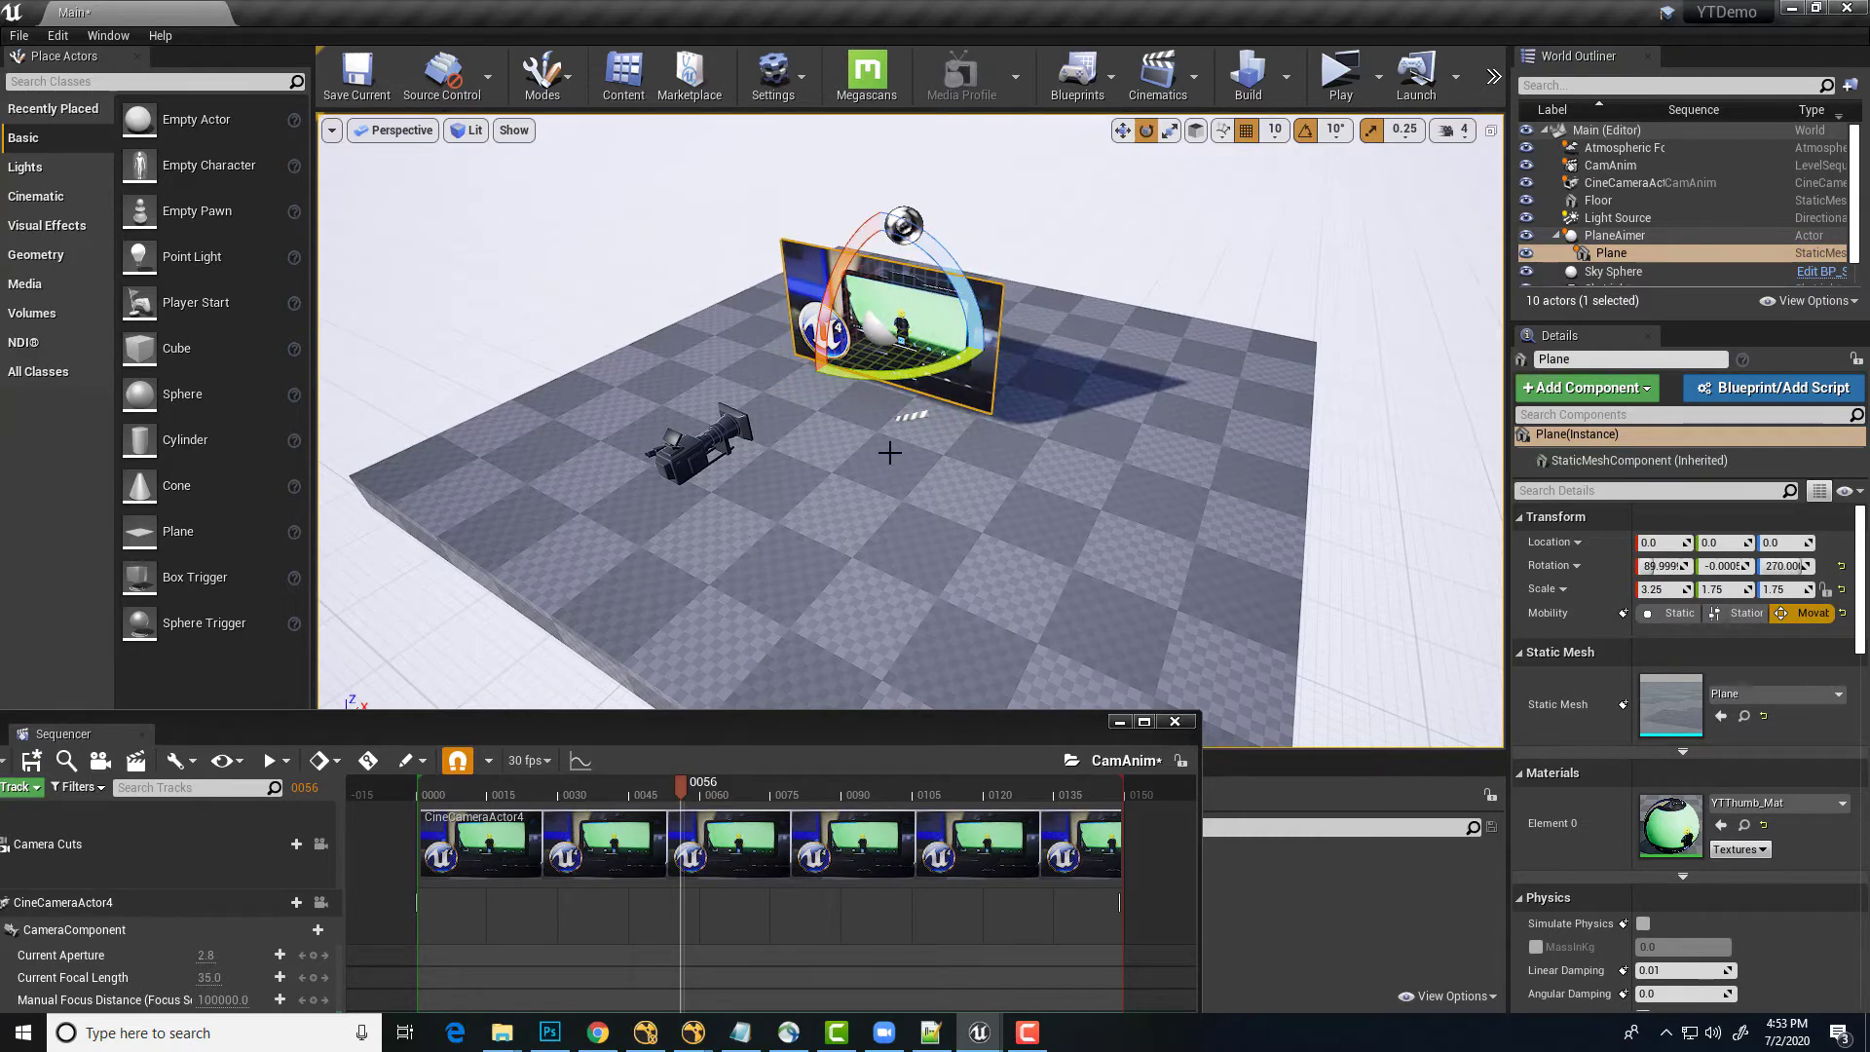
key(w)
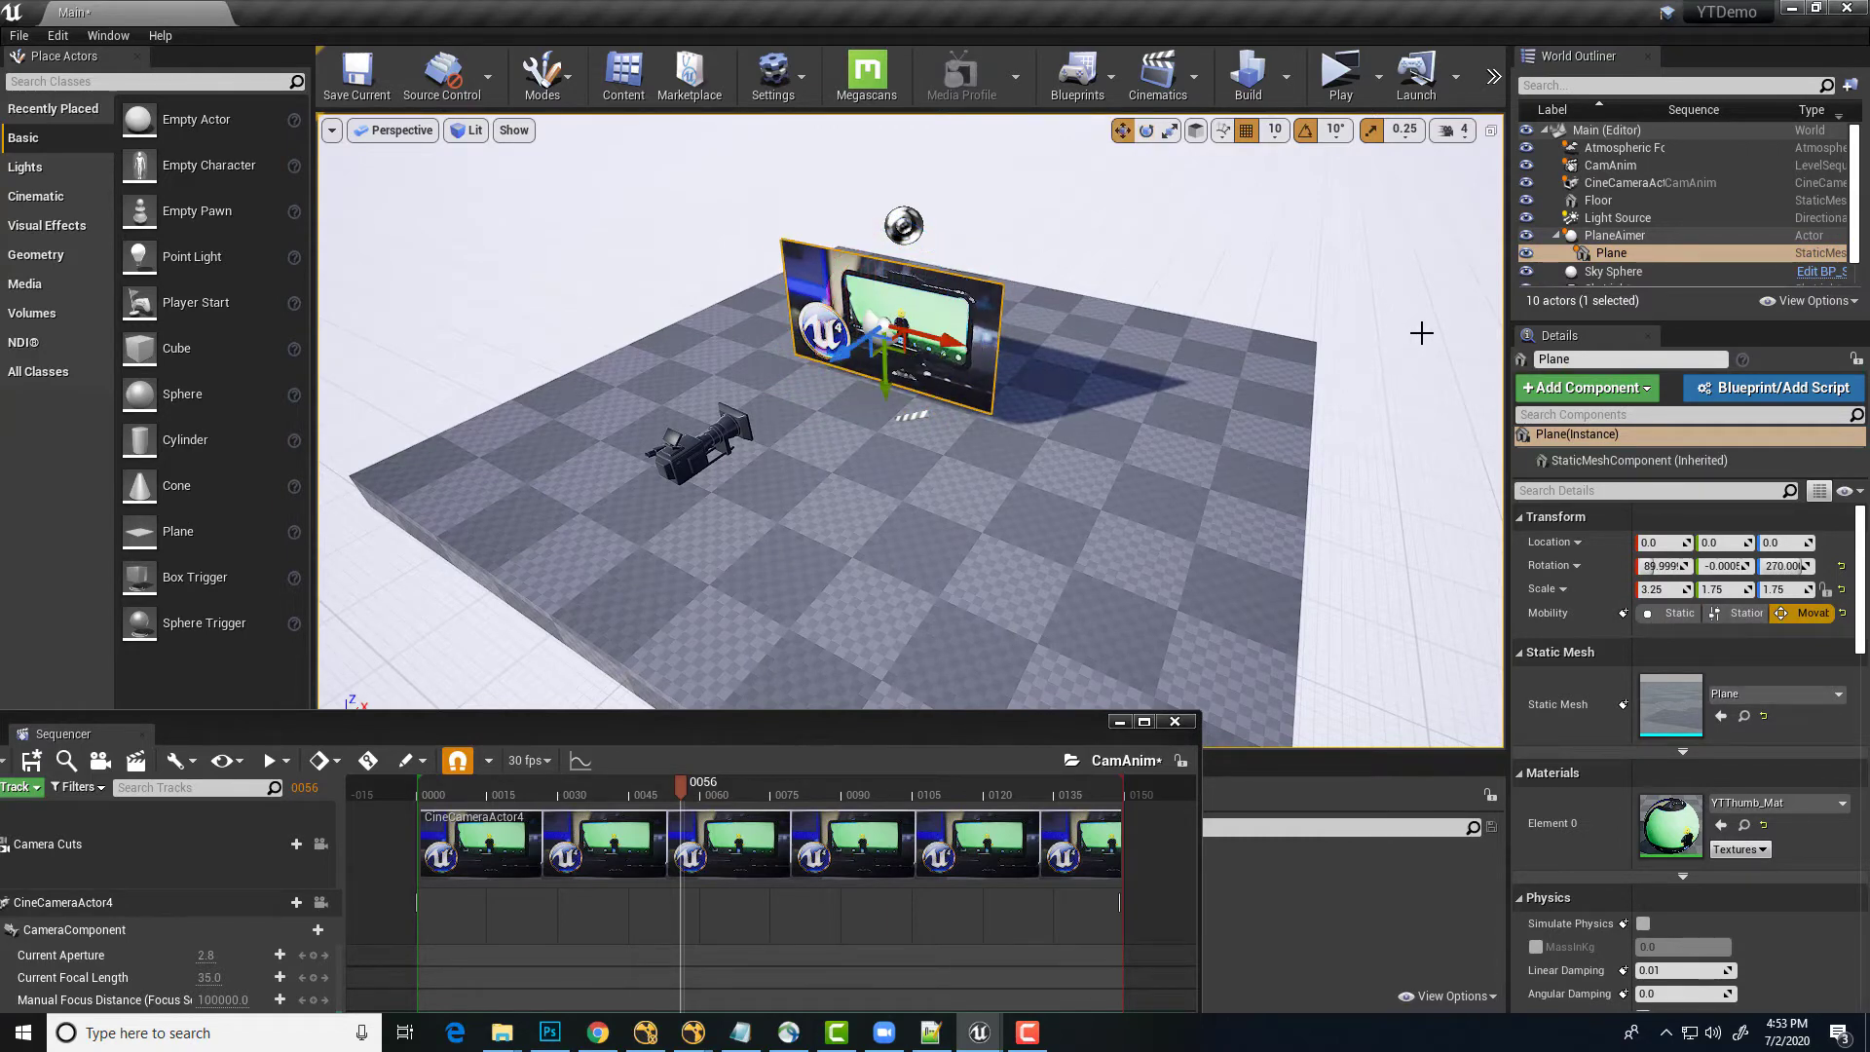
click(1599, 239)
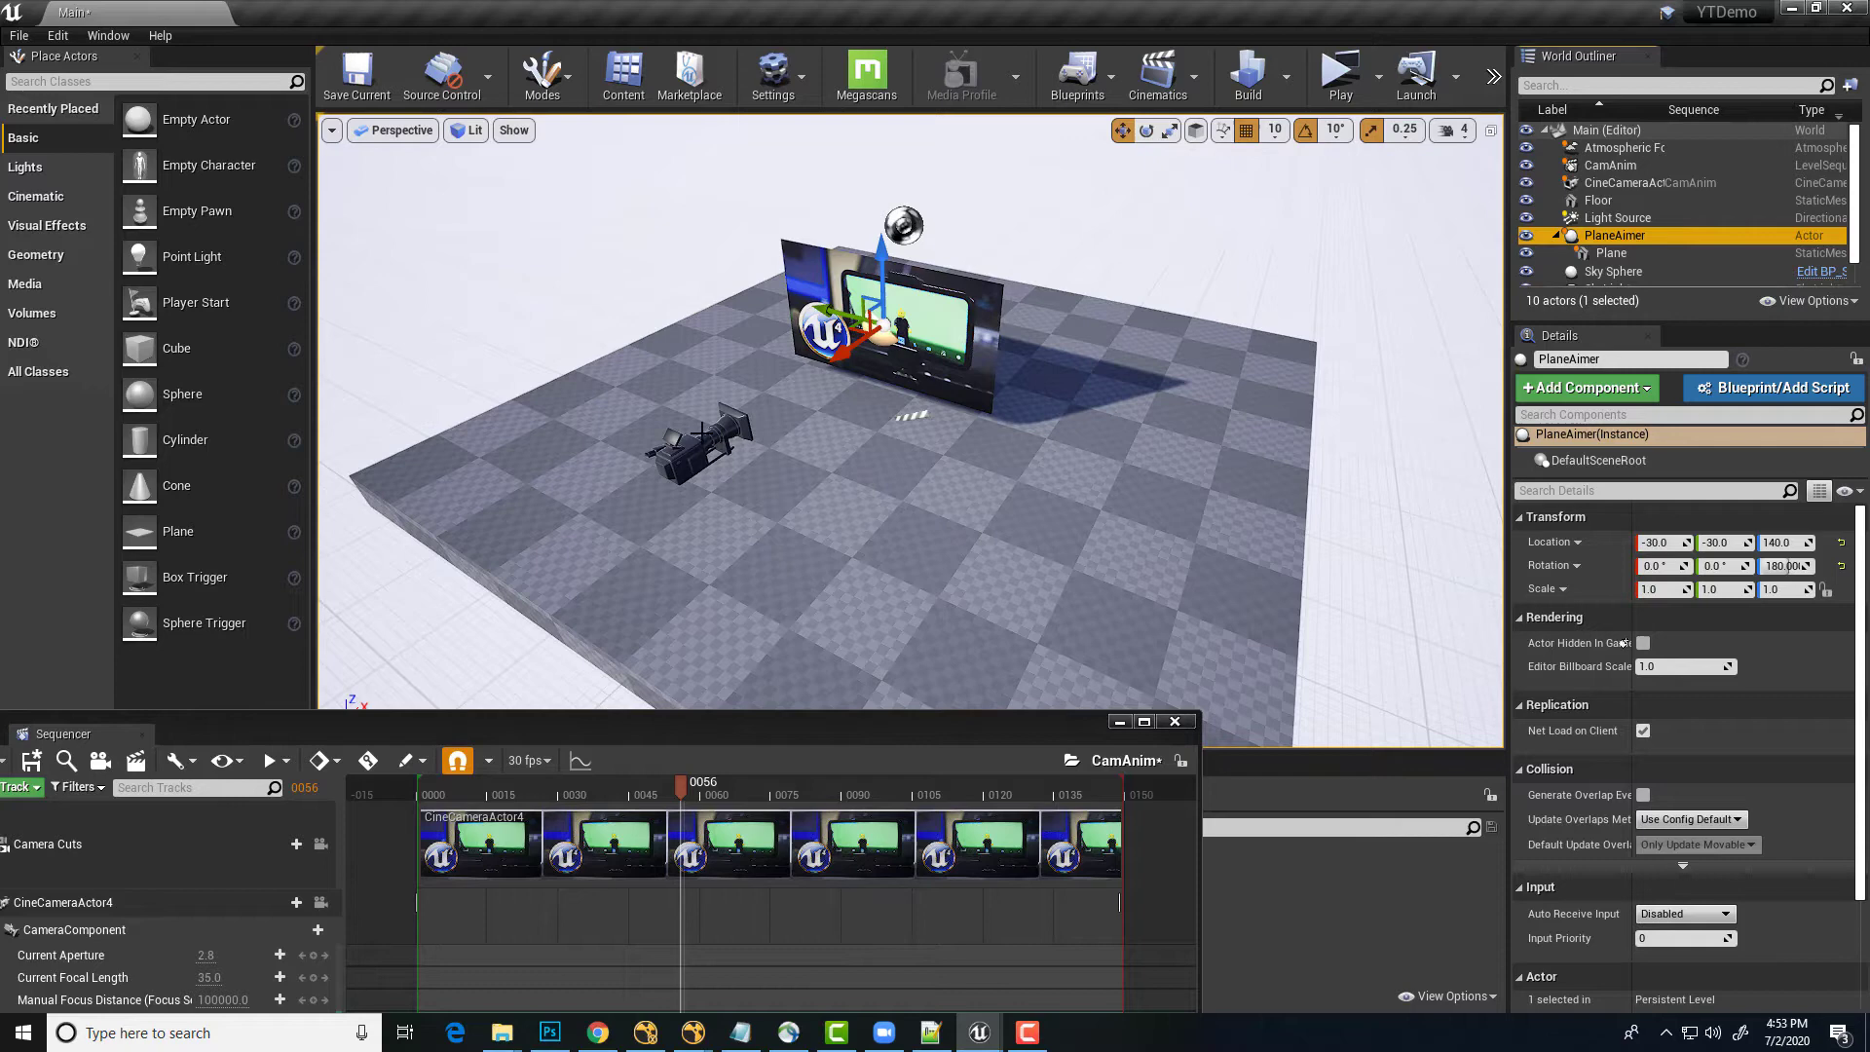
drag(638, 727, 873, 638)
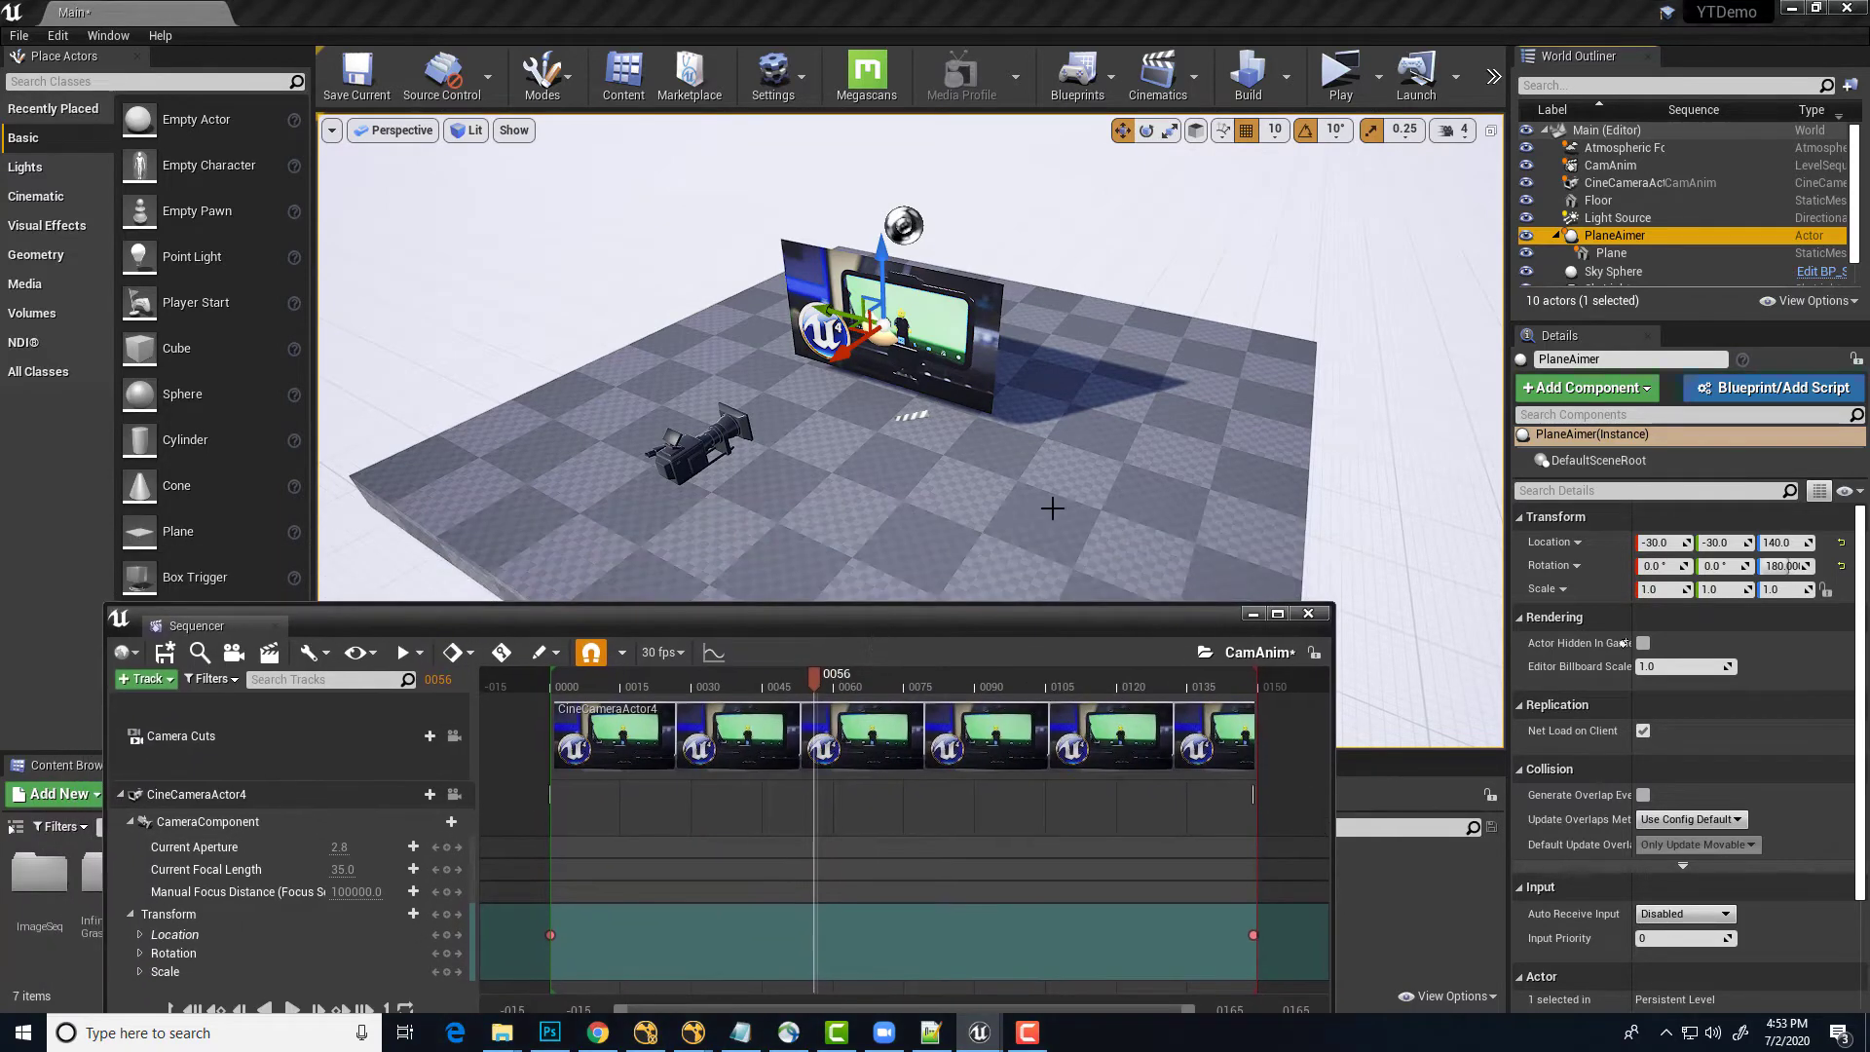
Open the Level Blueprint, delete the old AimPlane comment nodes, and move the window down
click(1114, 75)
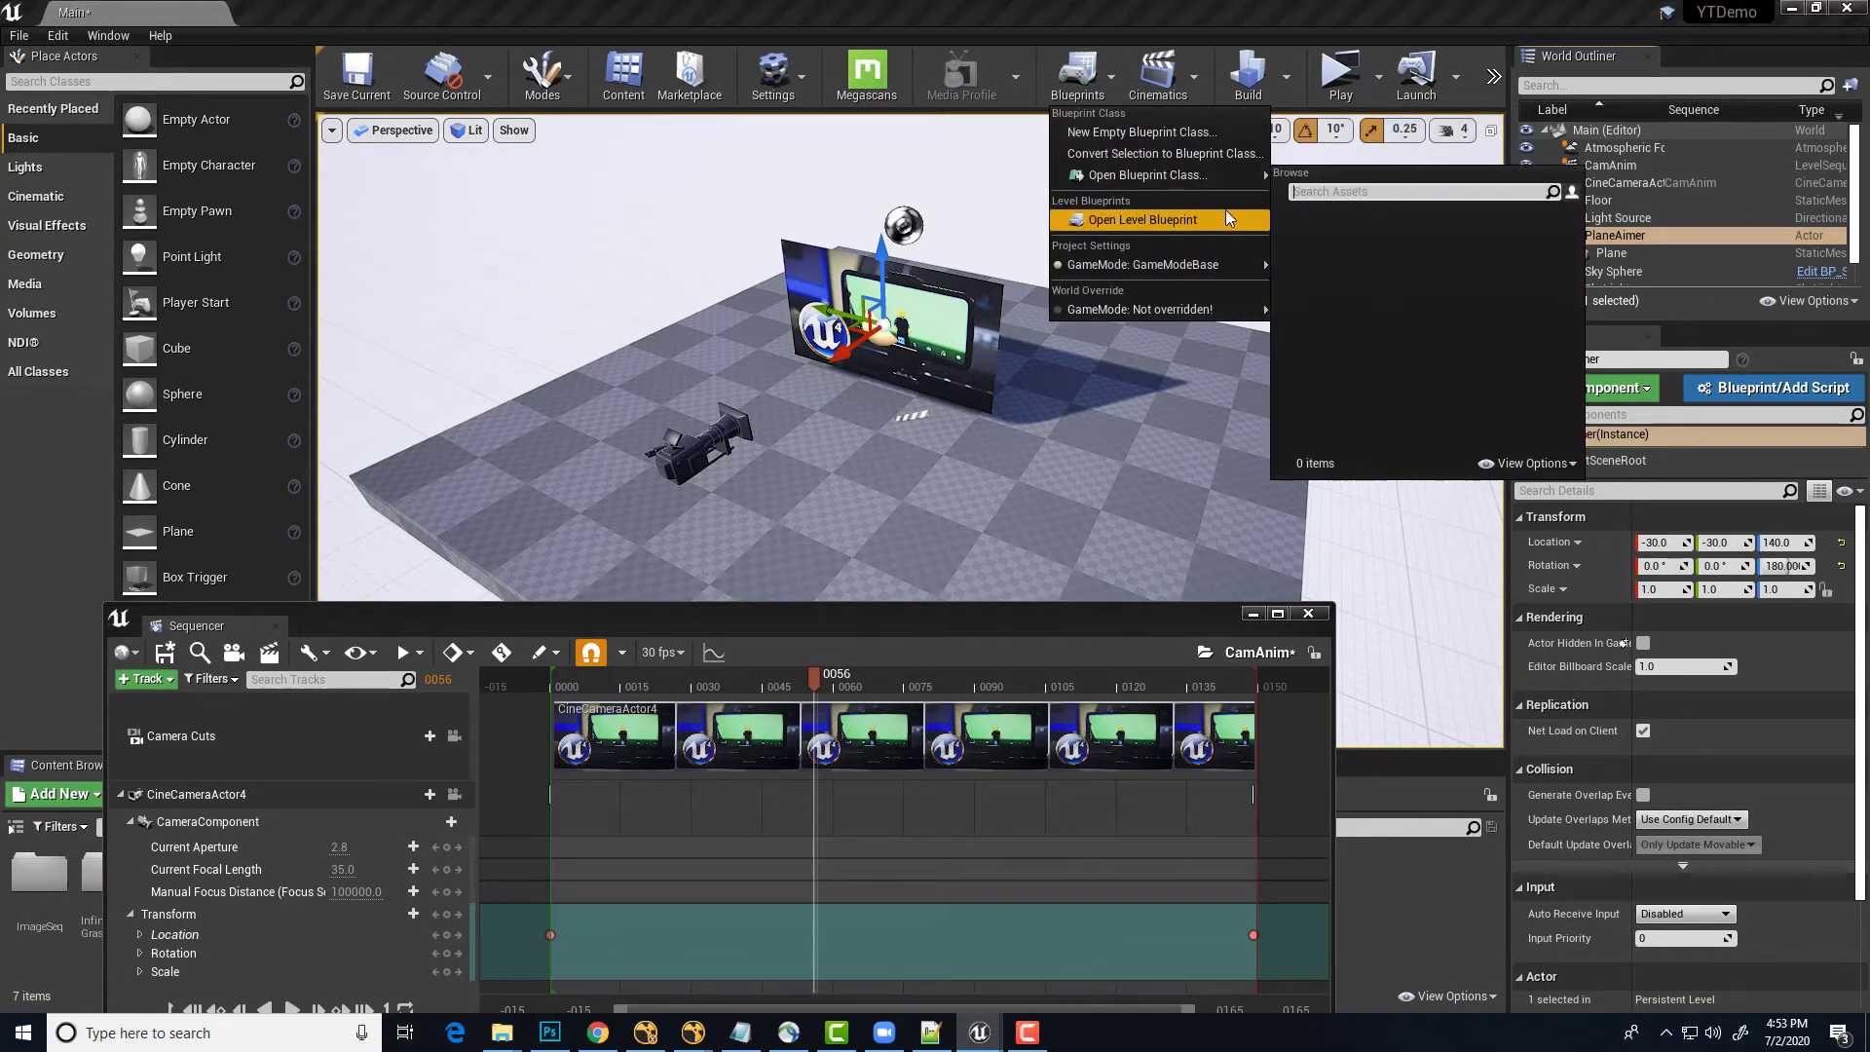
click(1132, 218)
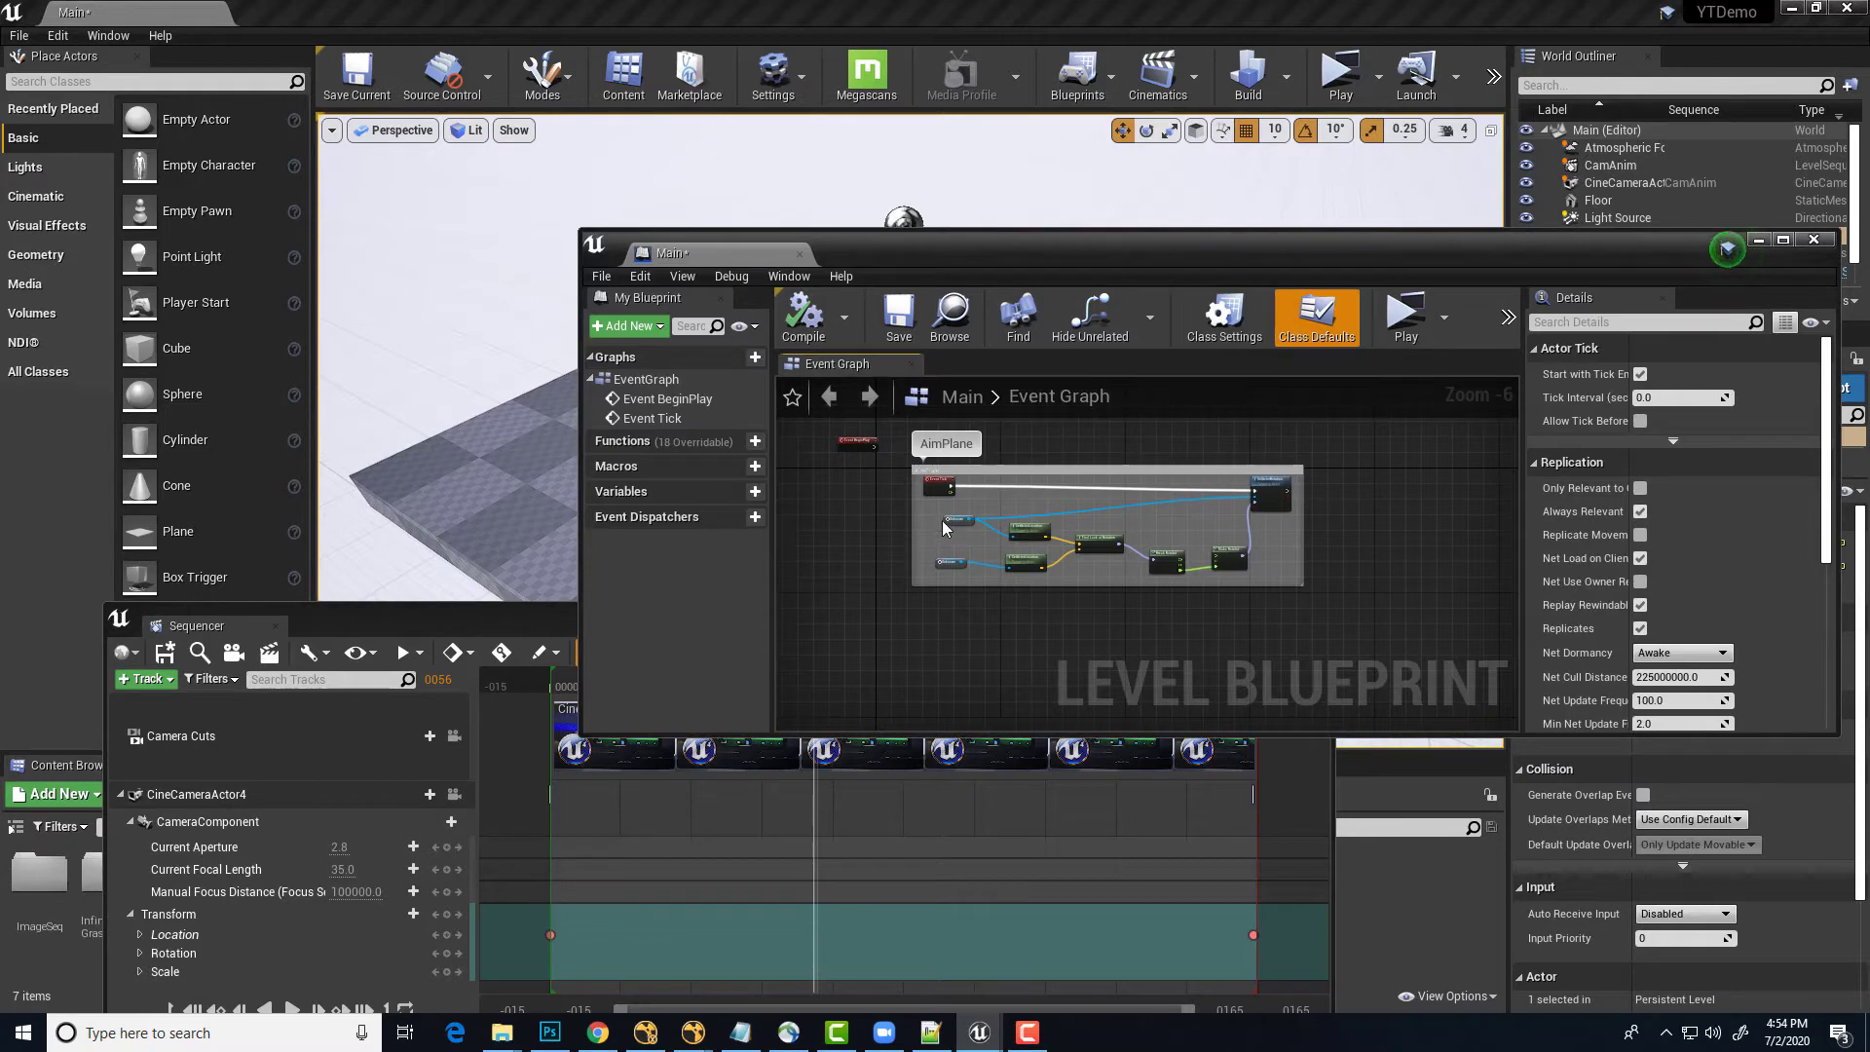
drag(847, 604, 1416, 522)
key(Delete)
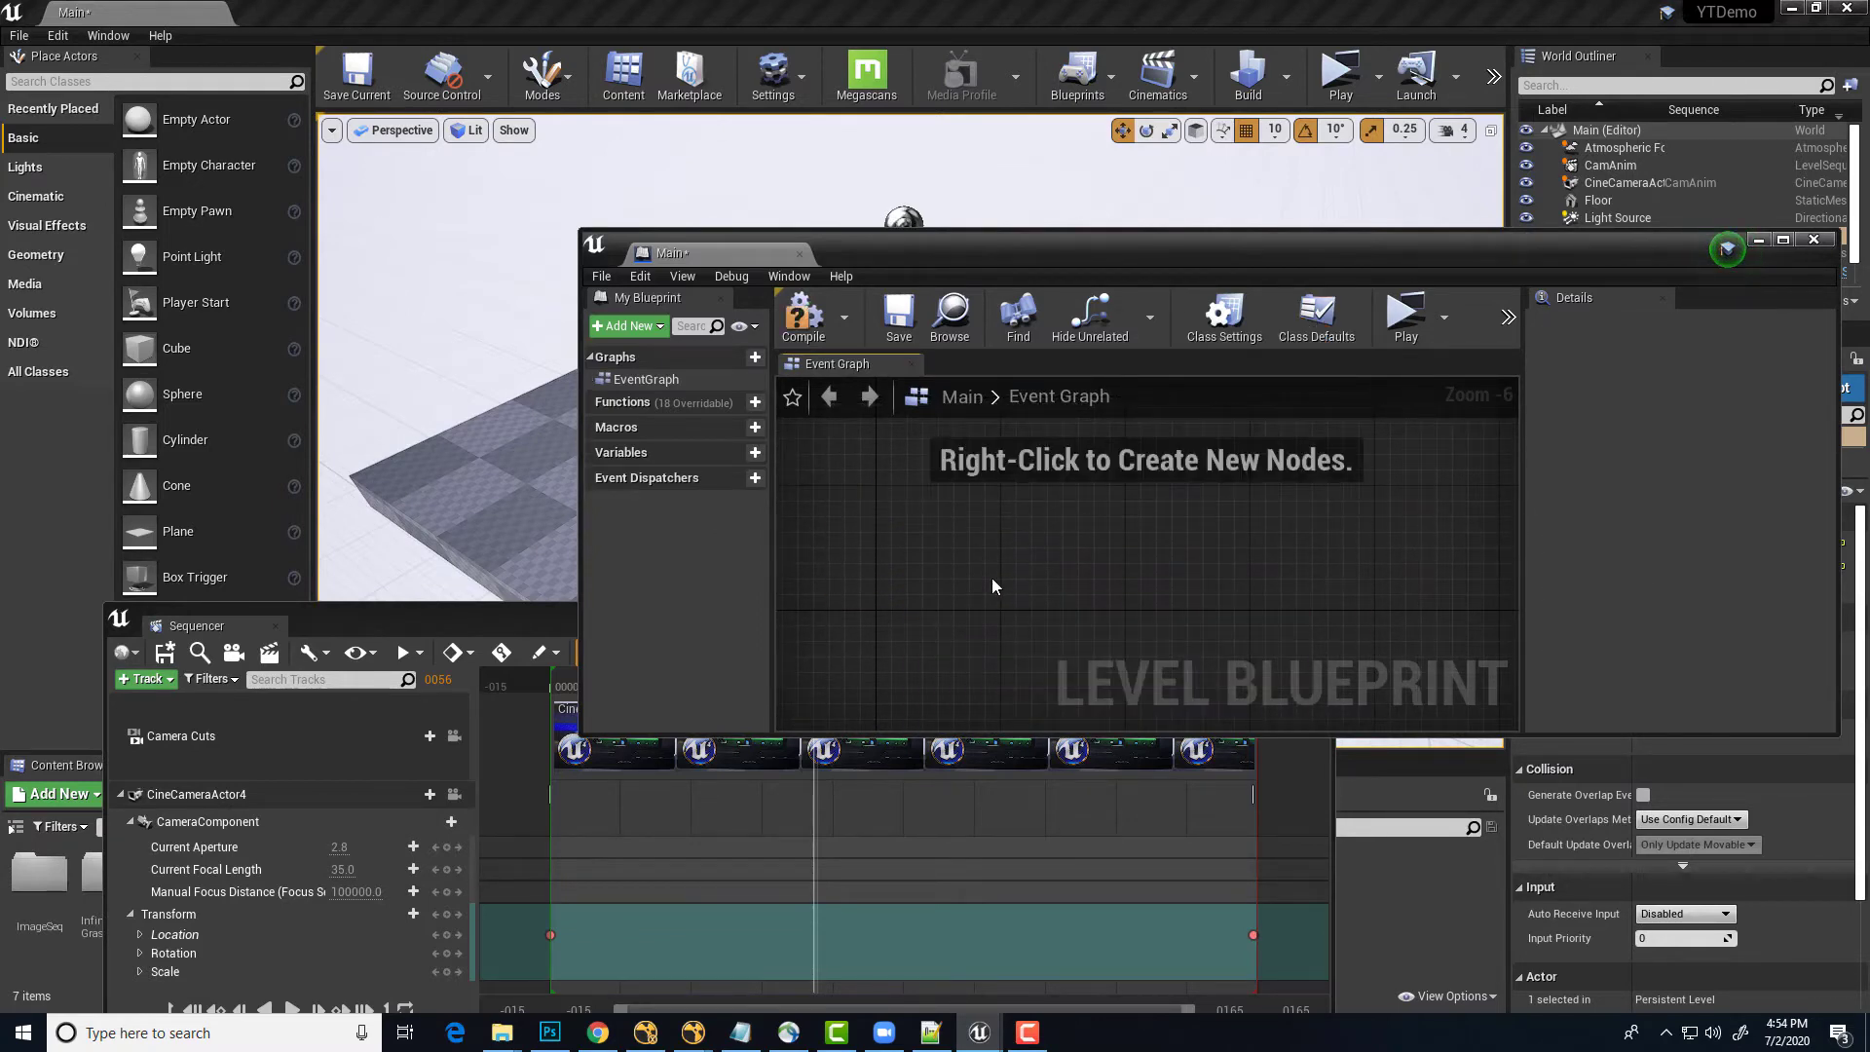
right_drag(991, 578, 994, 526)
drag(1127, 246, 1105, 486)
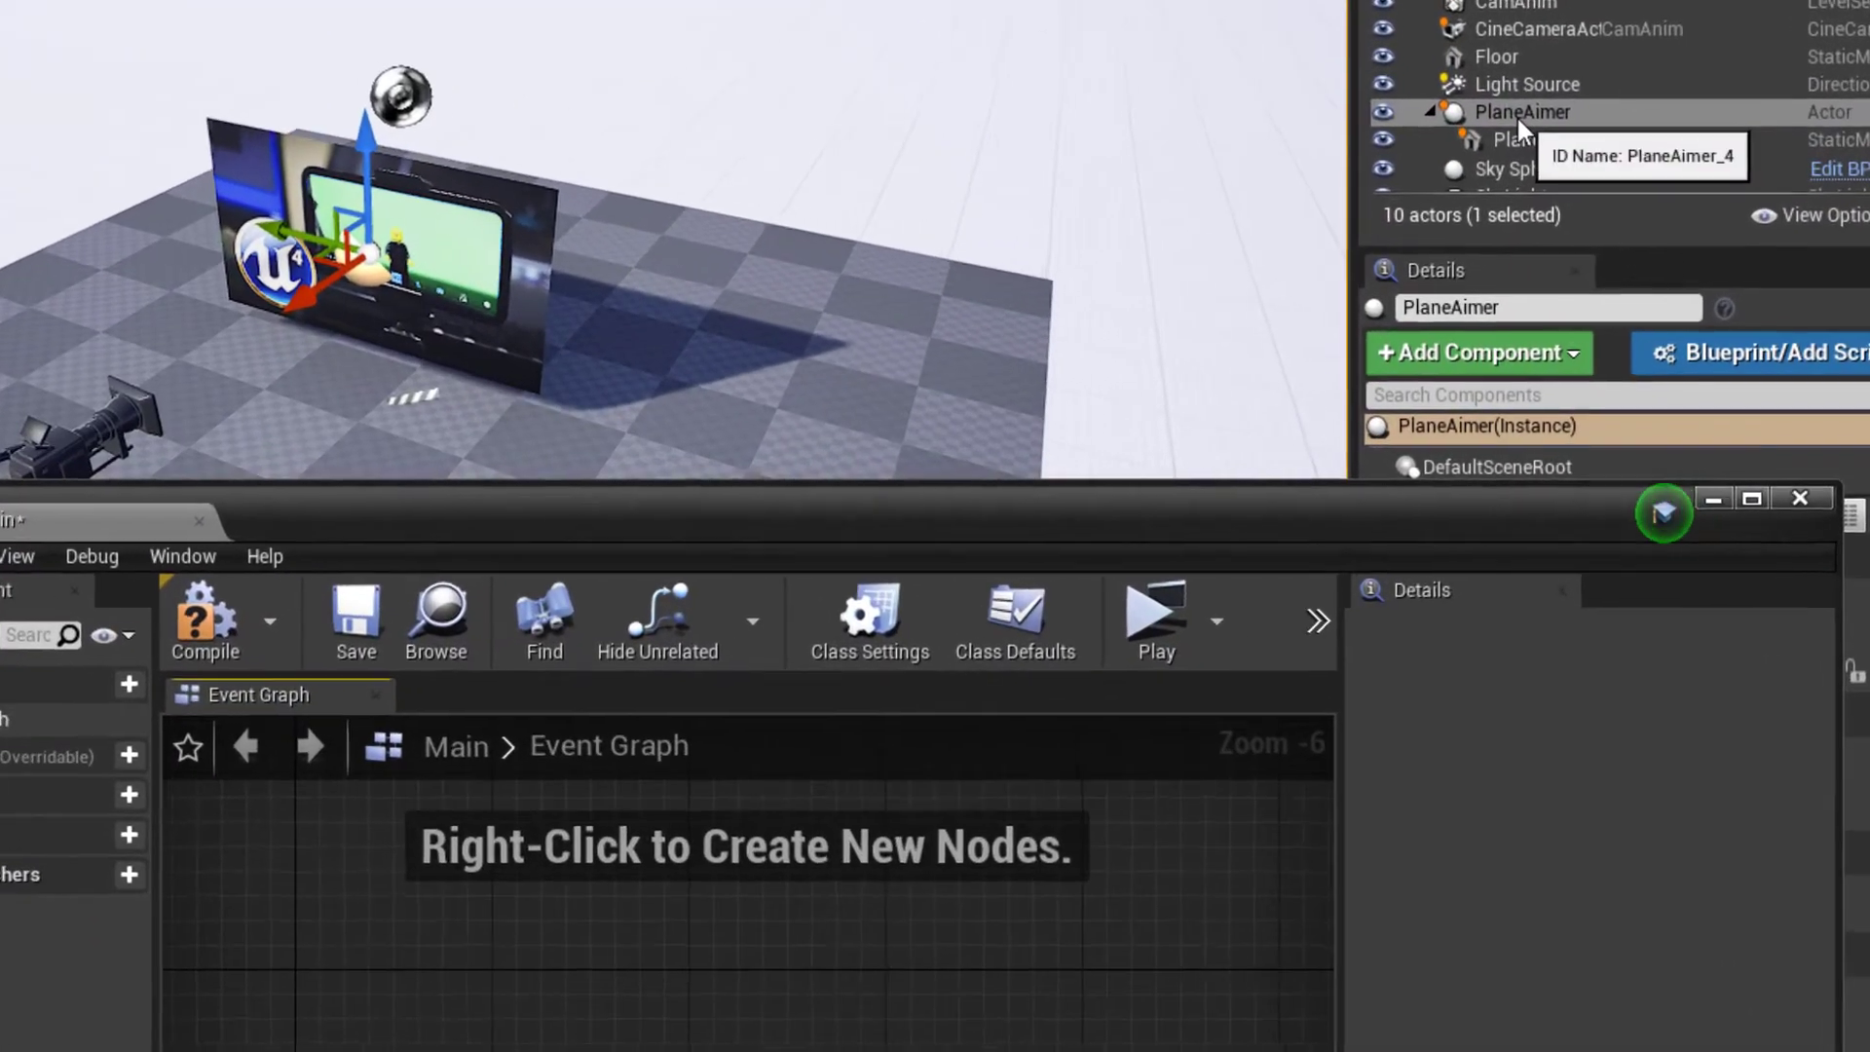
Drop PlaneAimer and CineCameraActor4 references into the Event Graph, stacked one above the other
drag(1612, 238, 955, 771)
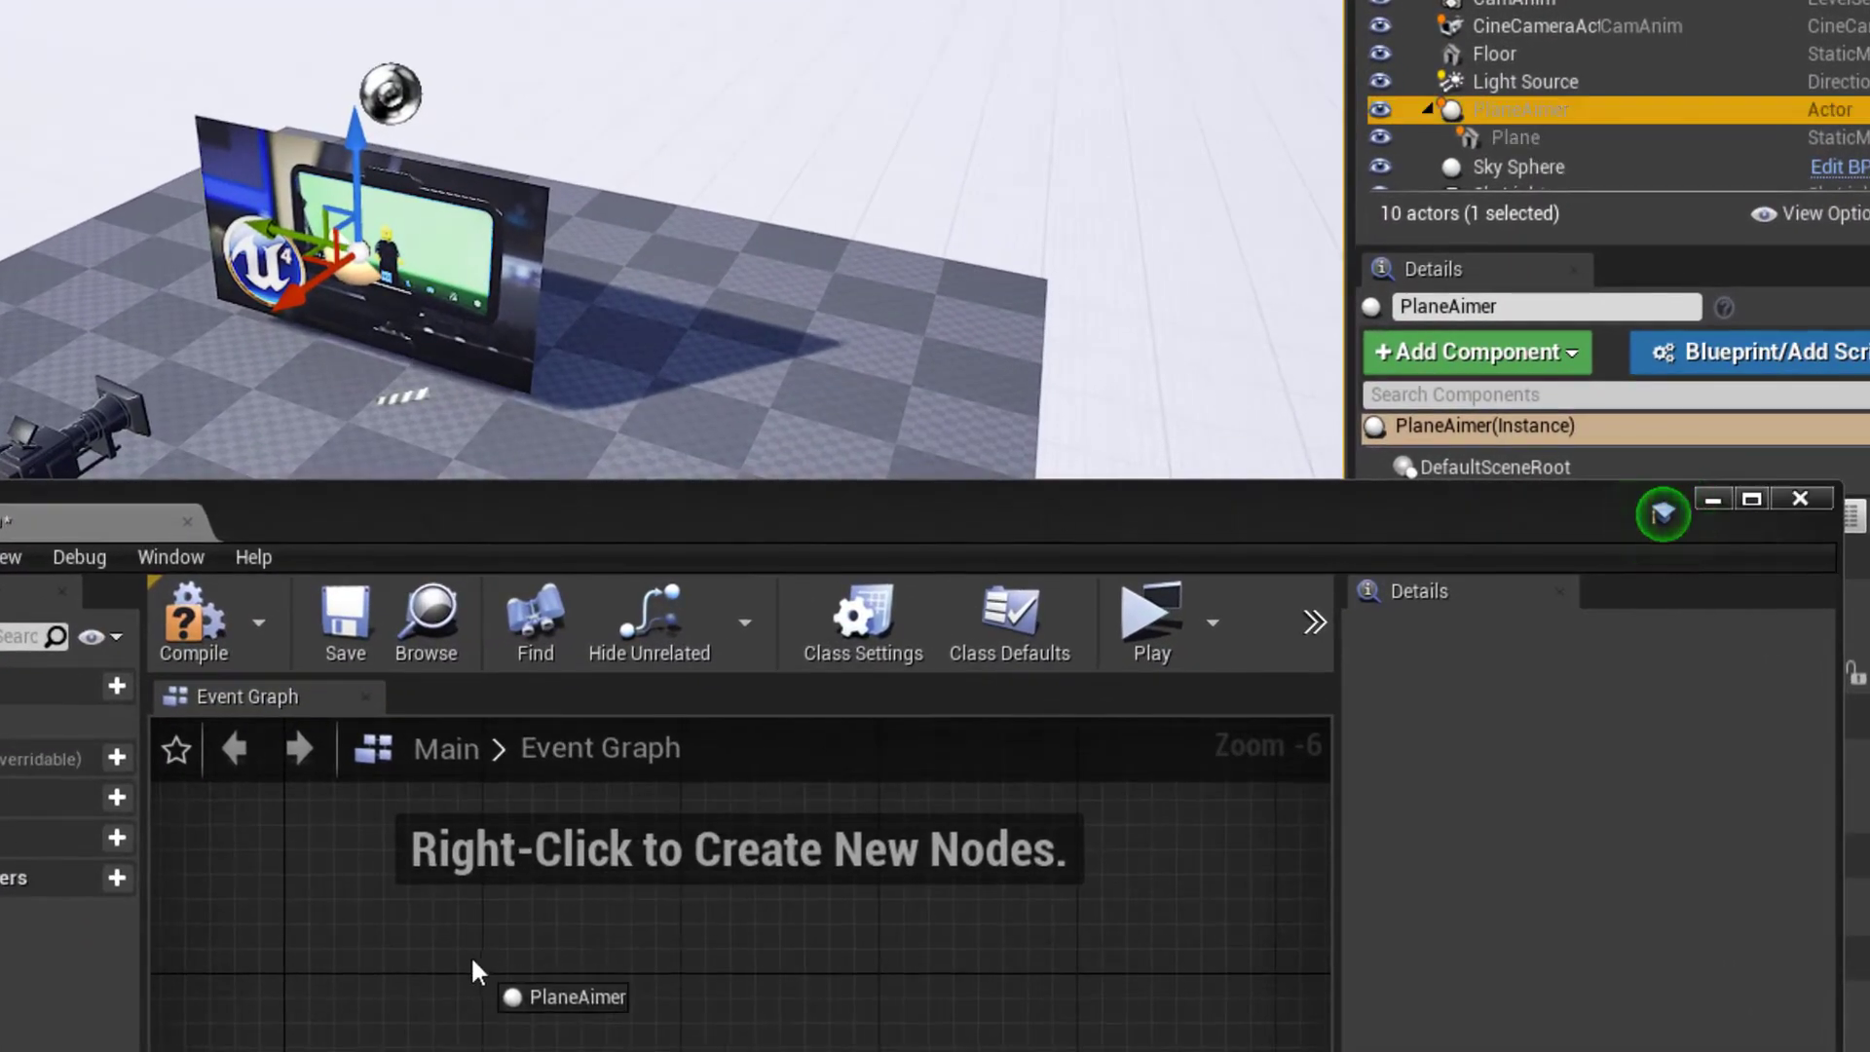
drag(470, 955, 471, 956)
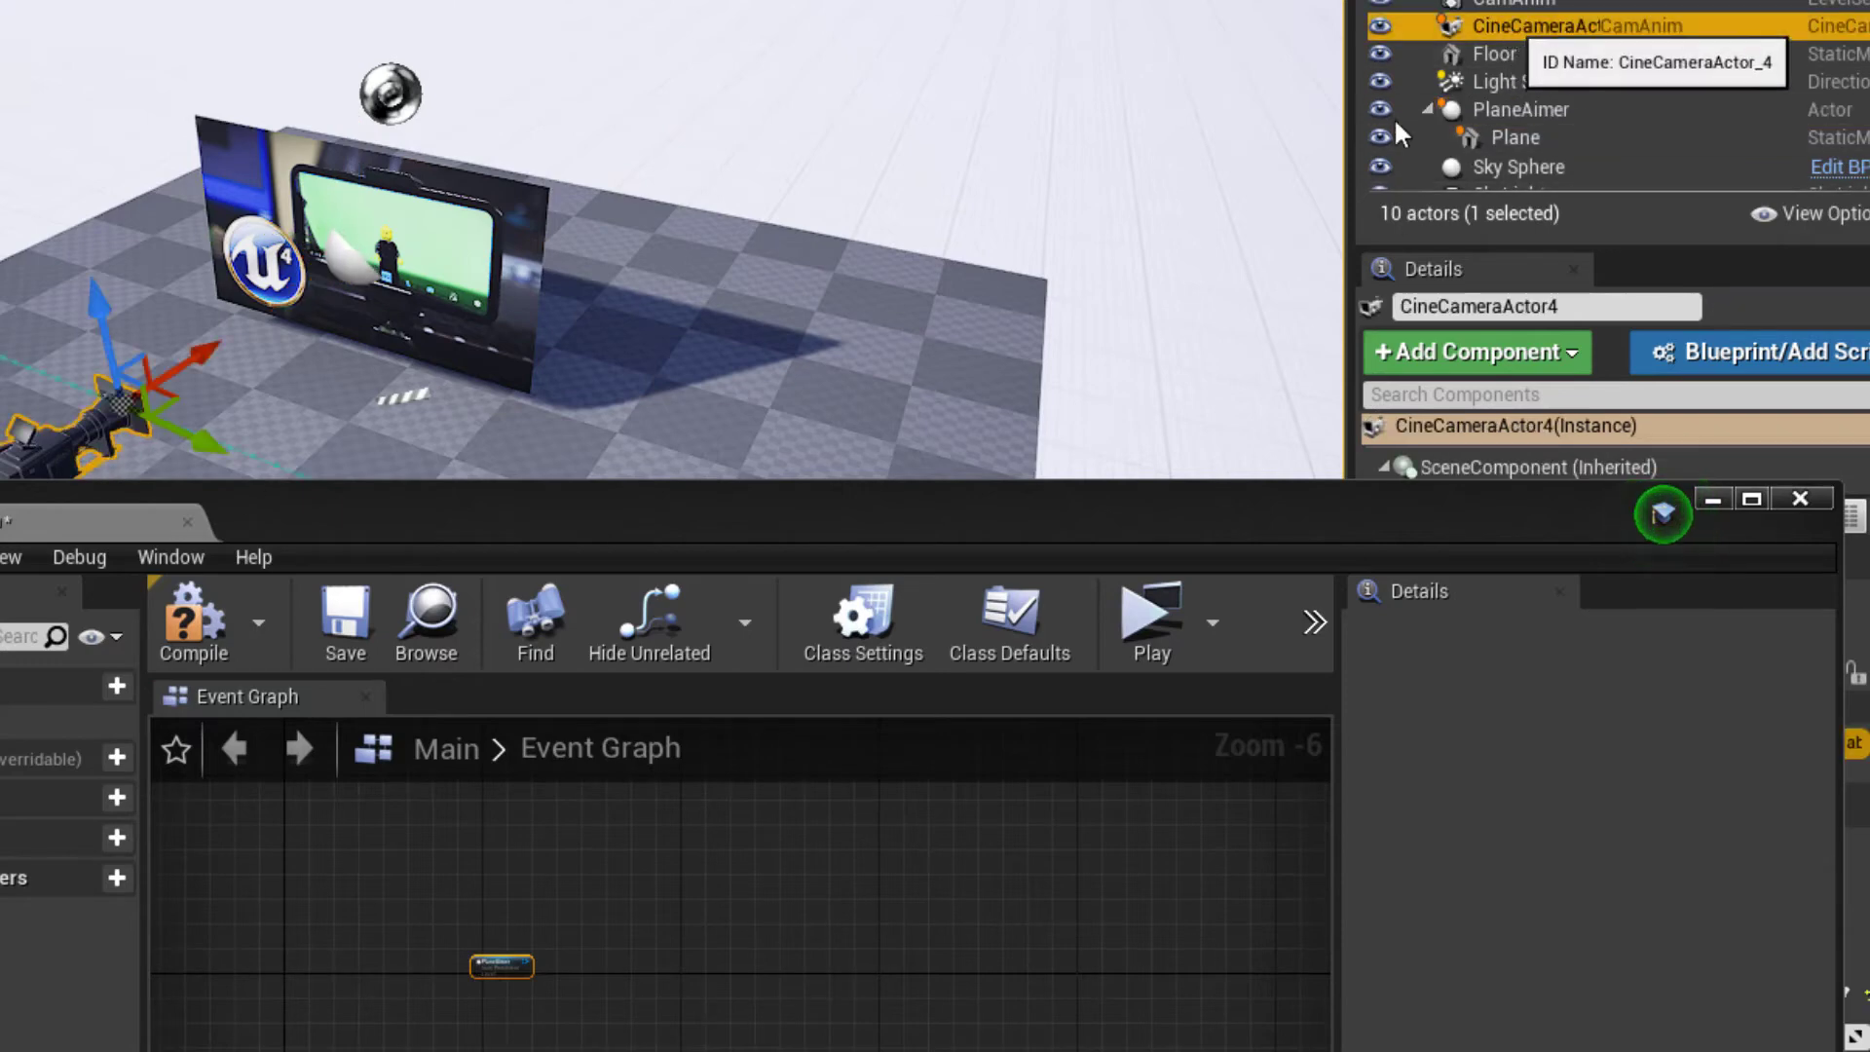
drag(1558, 26, 484, 1007)
scroll(692, 1027, up, 4)
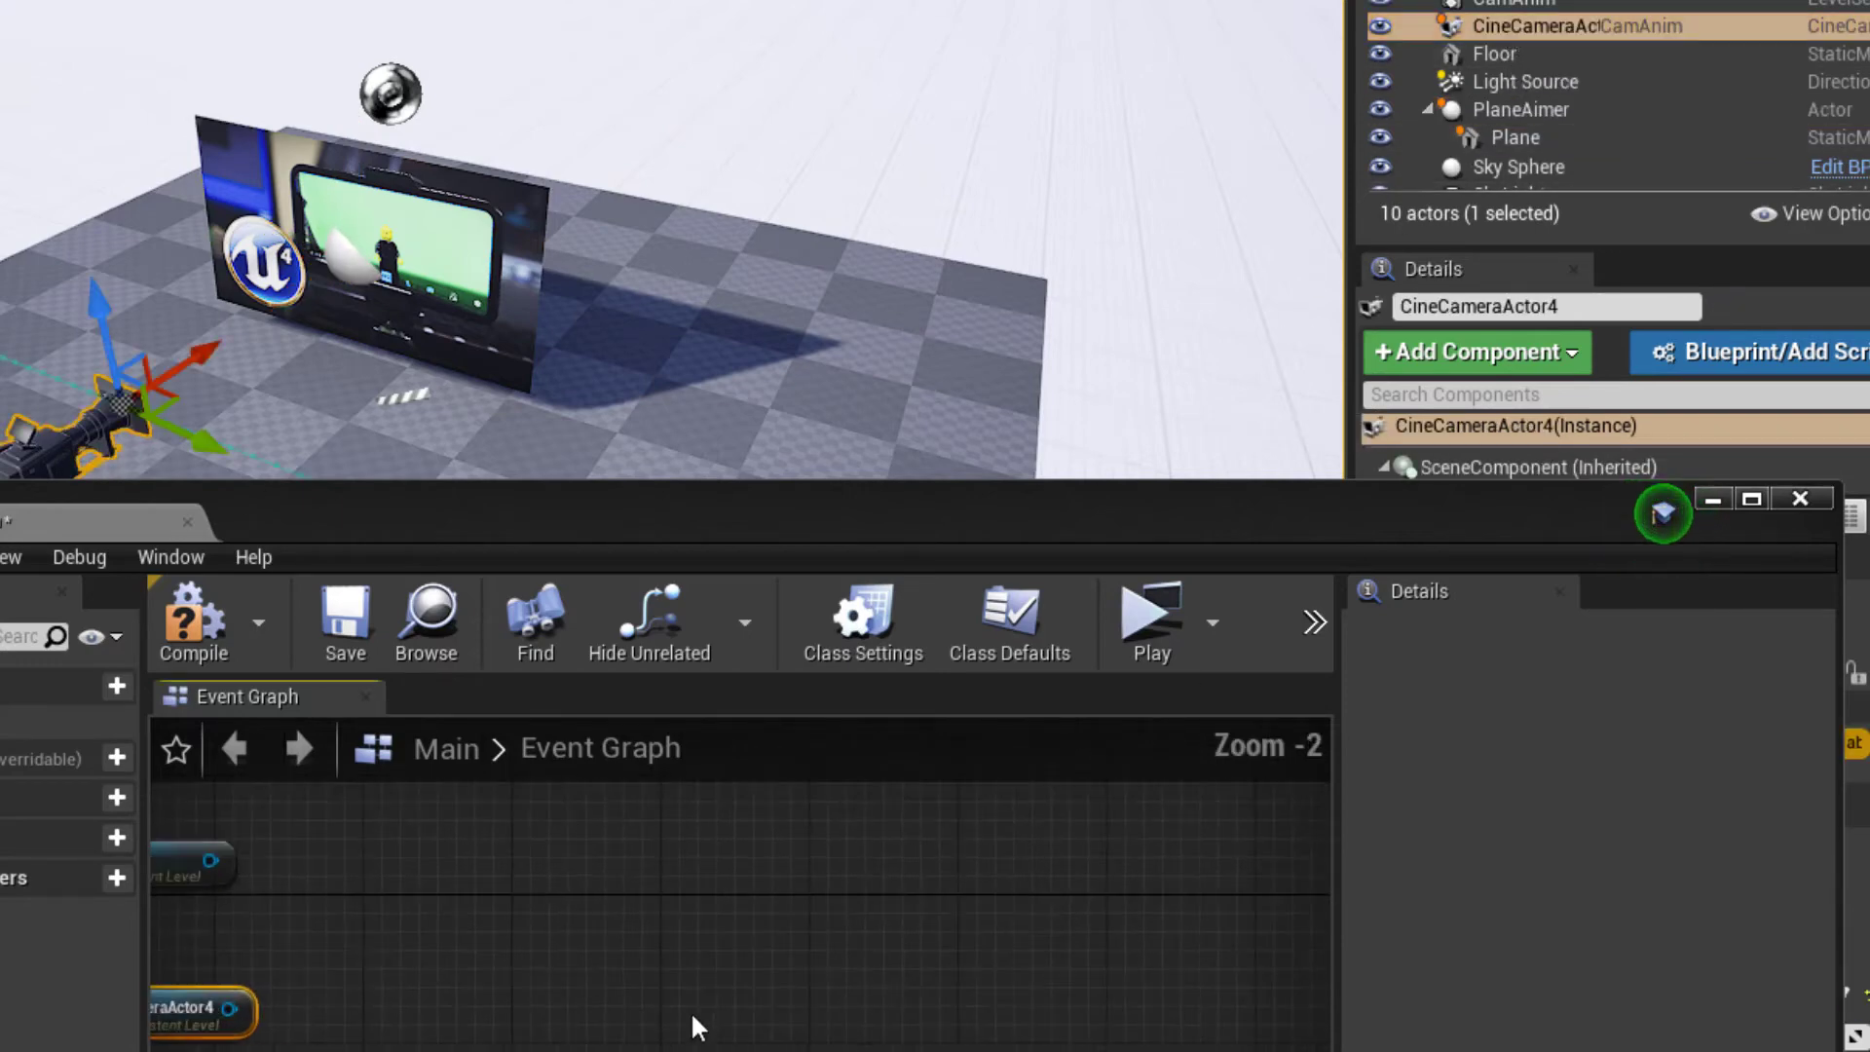
scroll(692, 1019, up, 1)
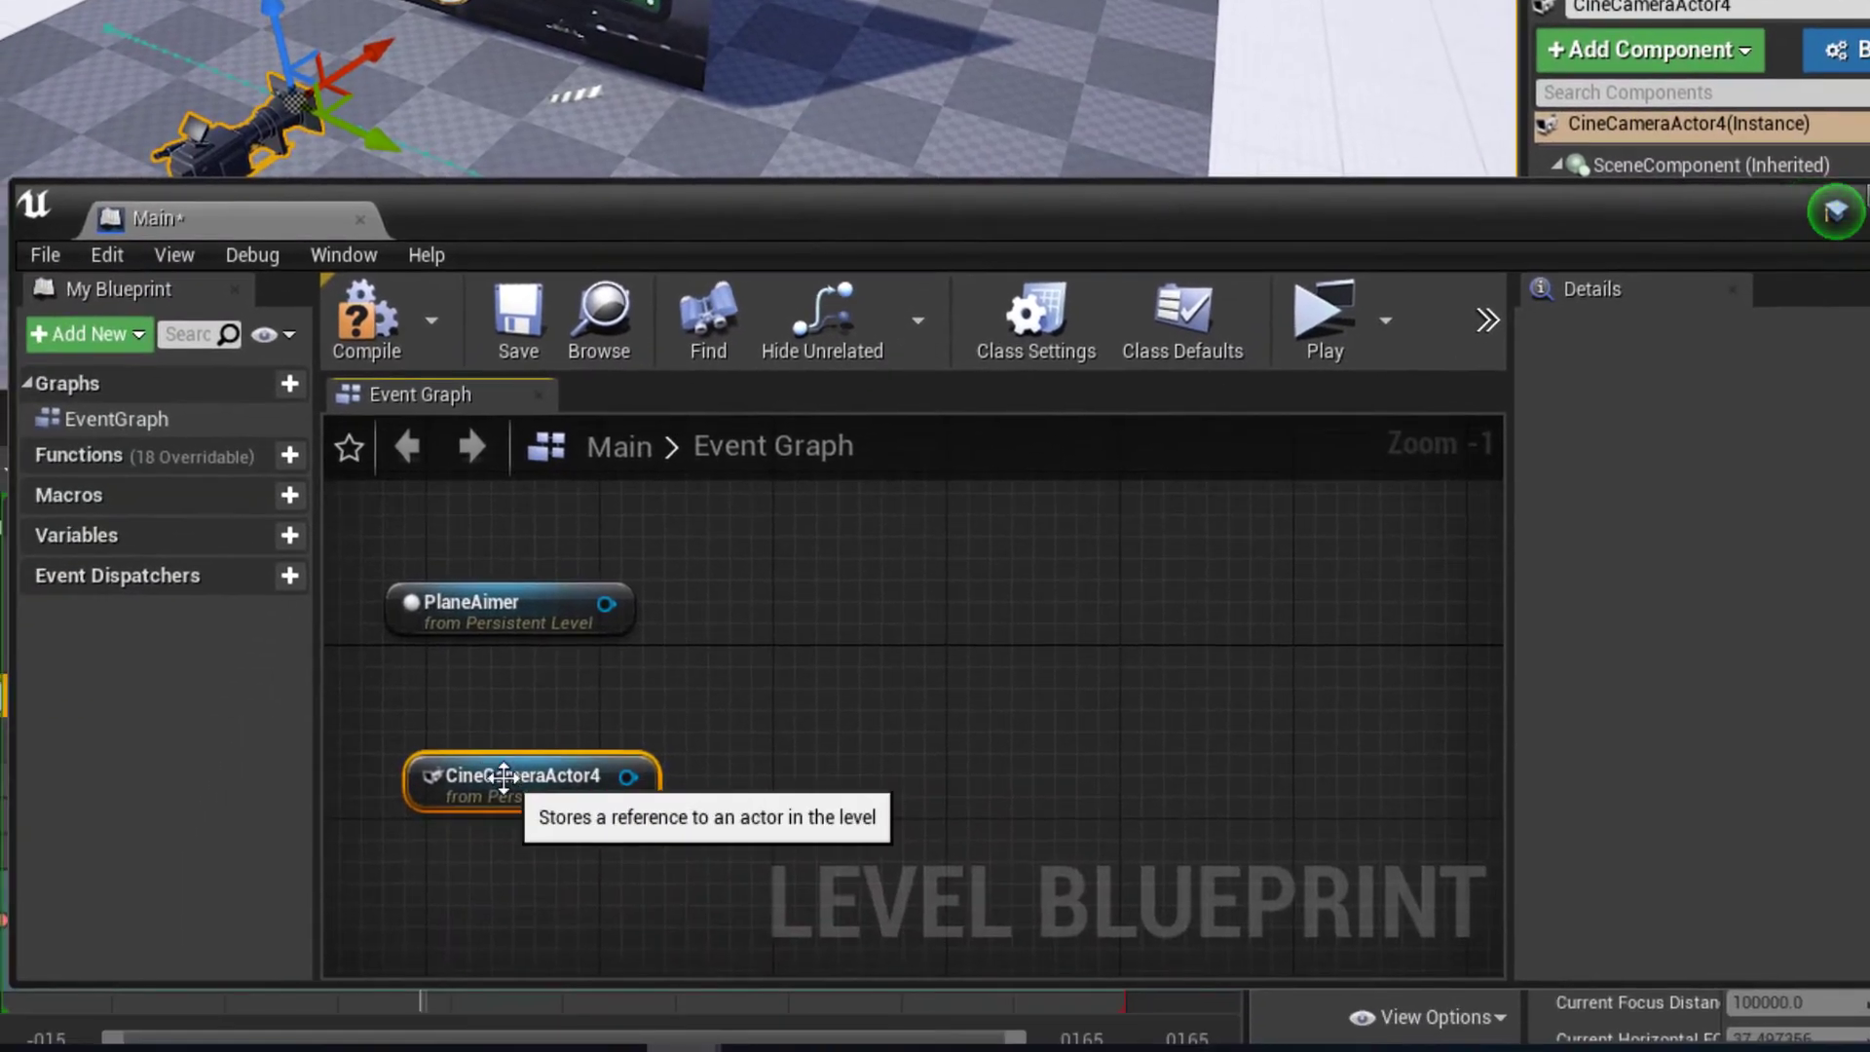
drag(503, 776, 483, 777)
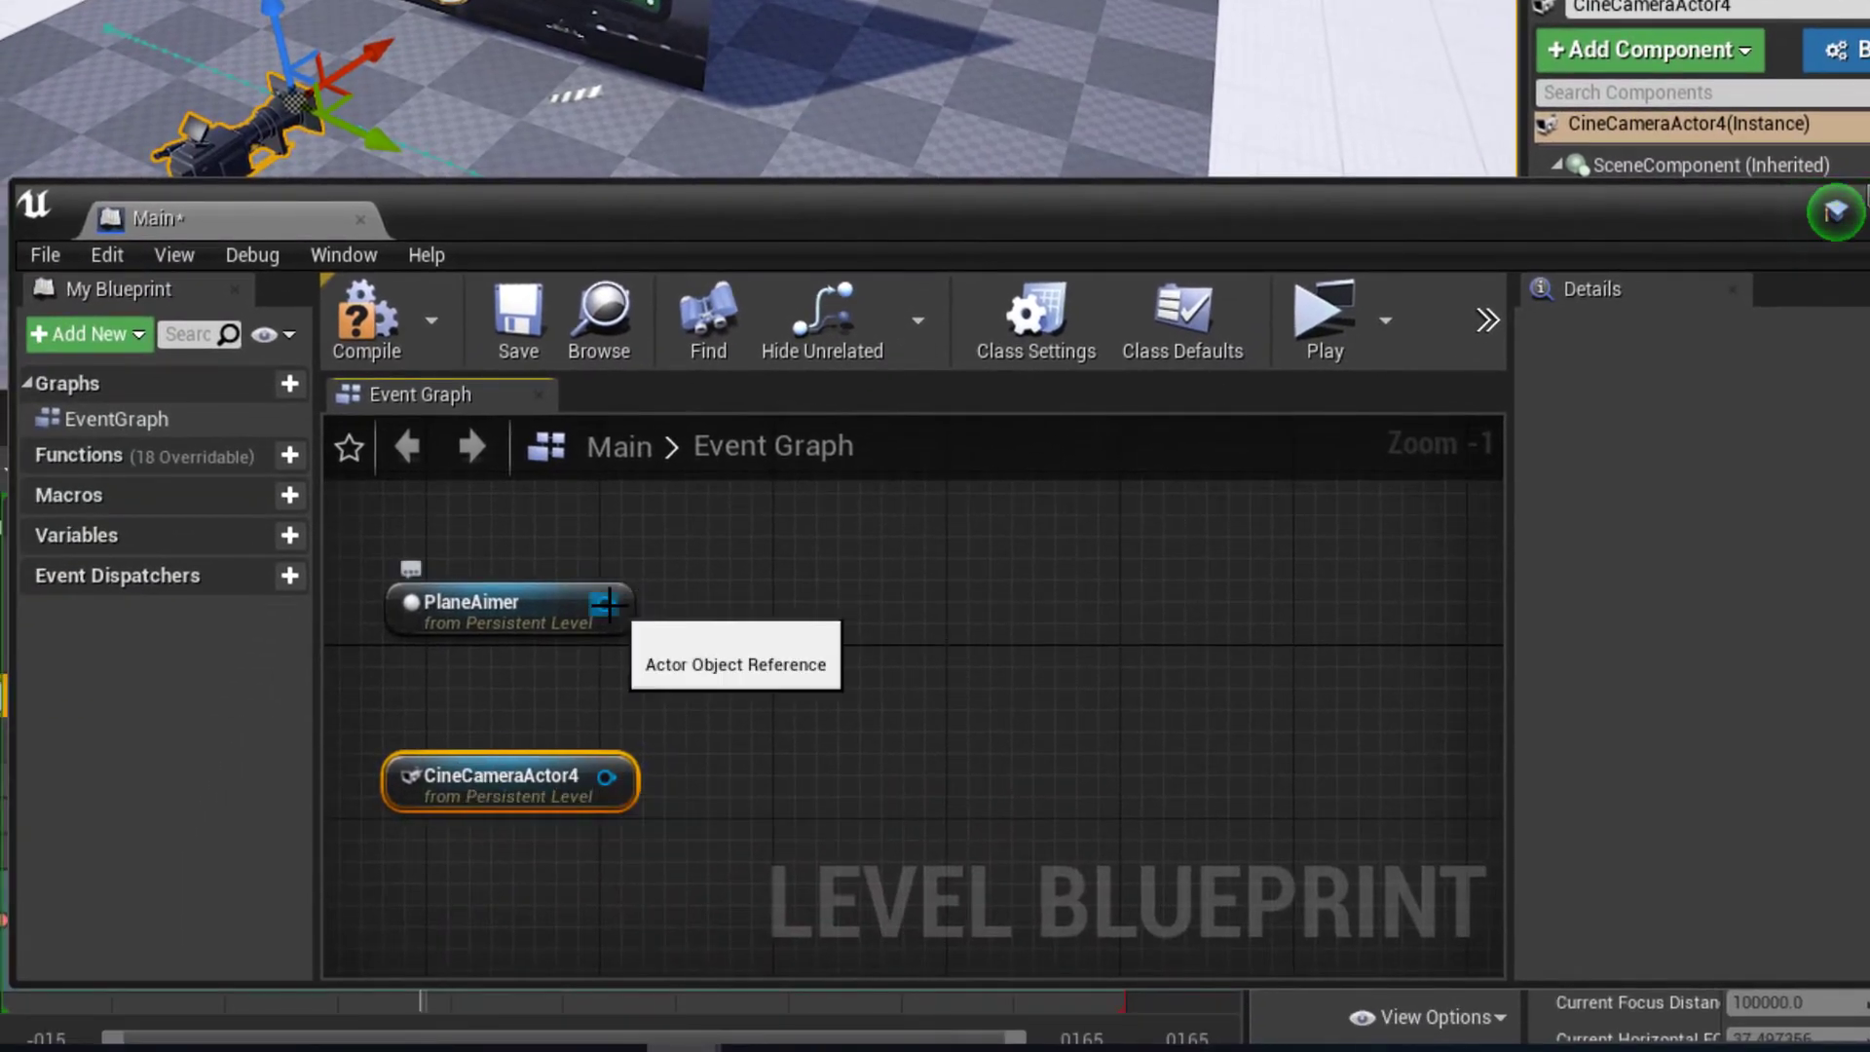
Wire a GetActorLocation node to PlaneAimer and a pasted copy to CineCameraActor4
drag(606, 604, 884, 604)
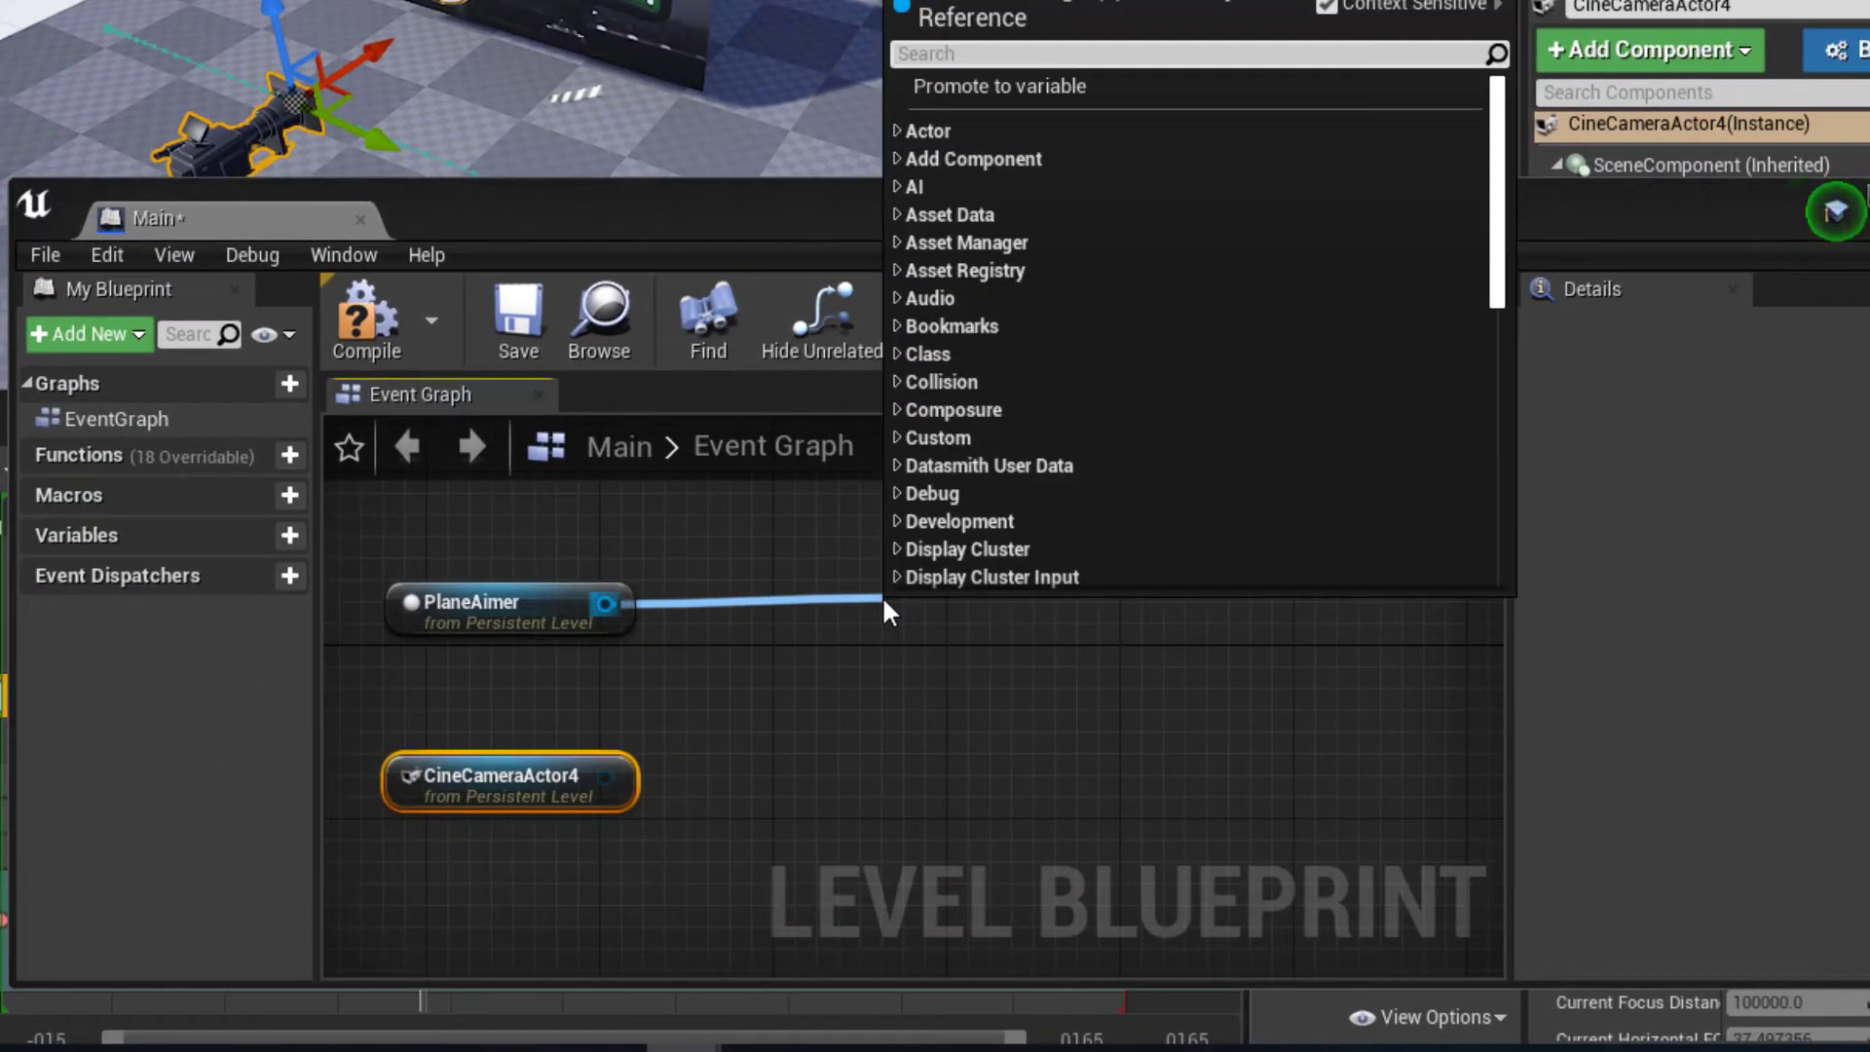
text(Get)
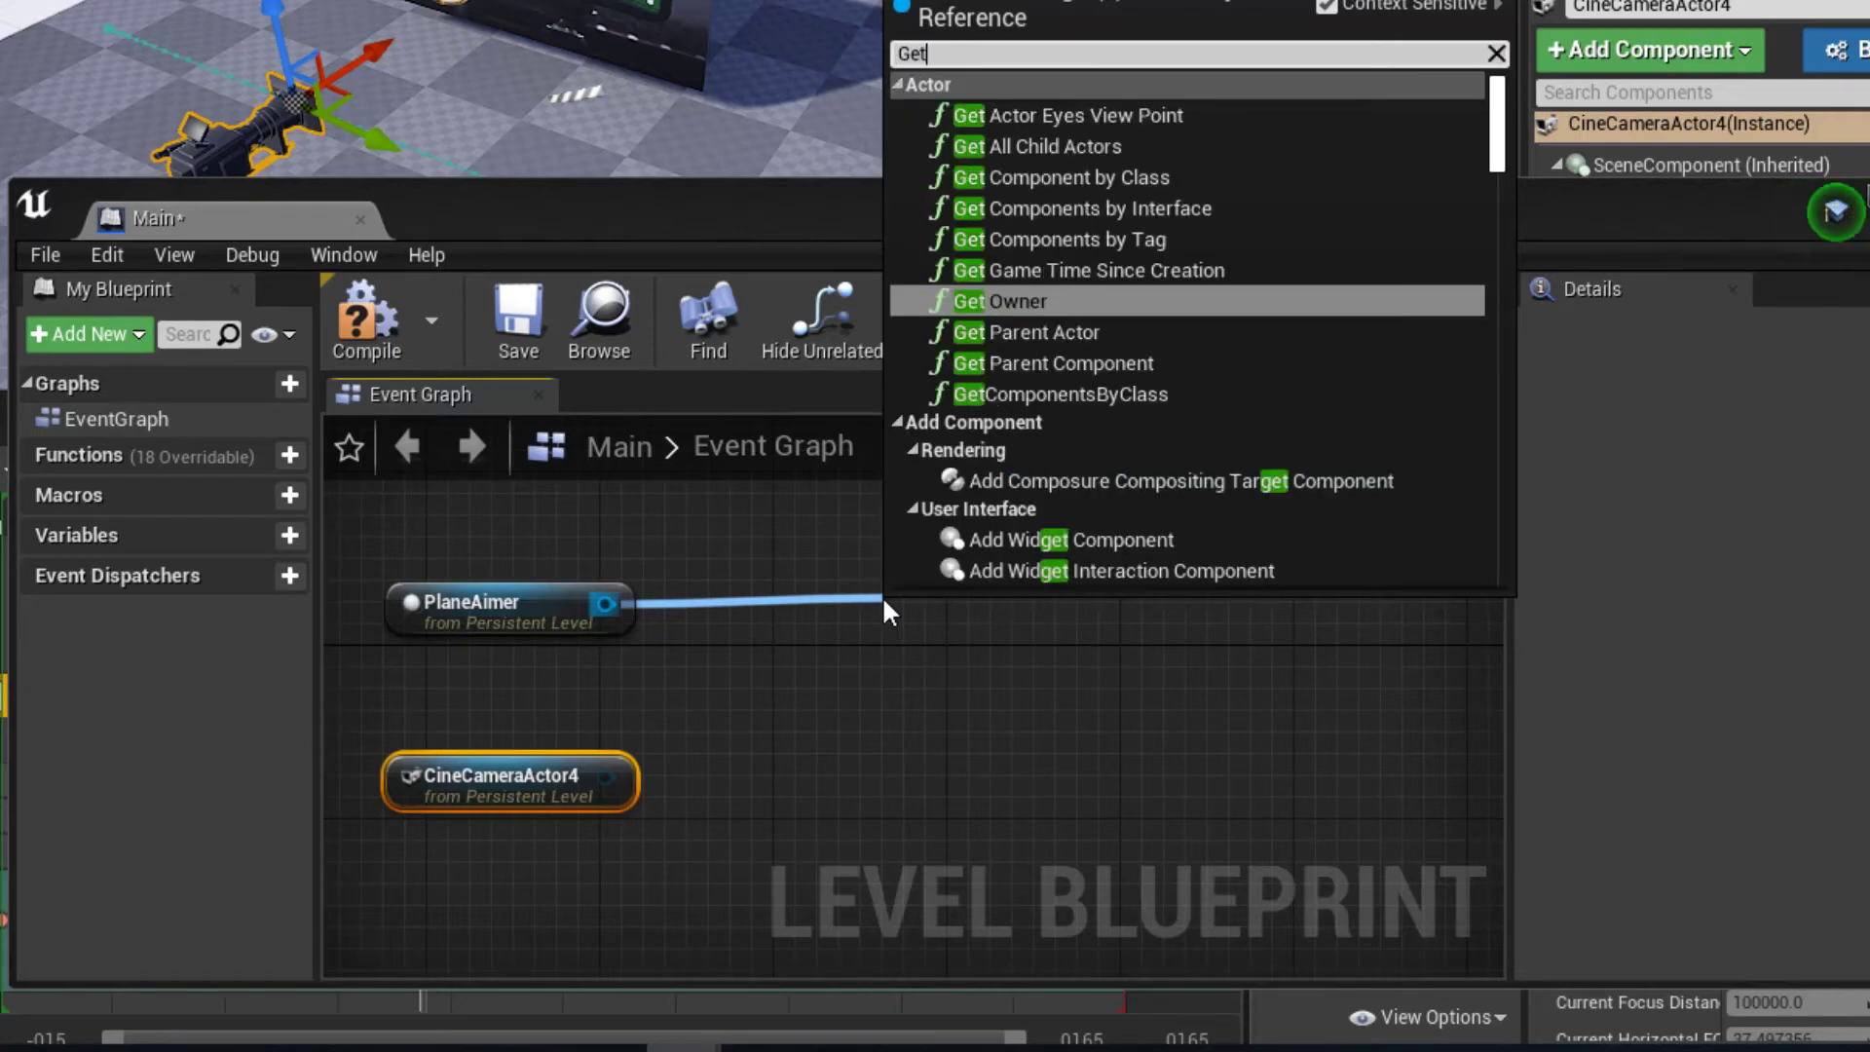
text( Actor)
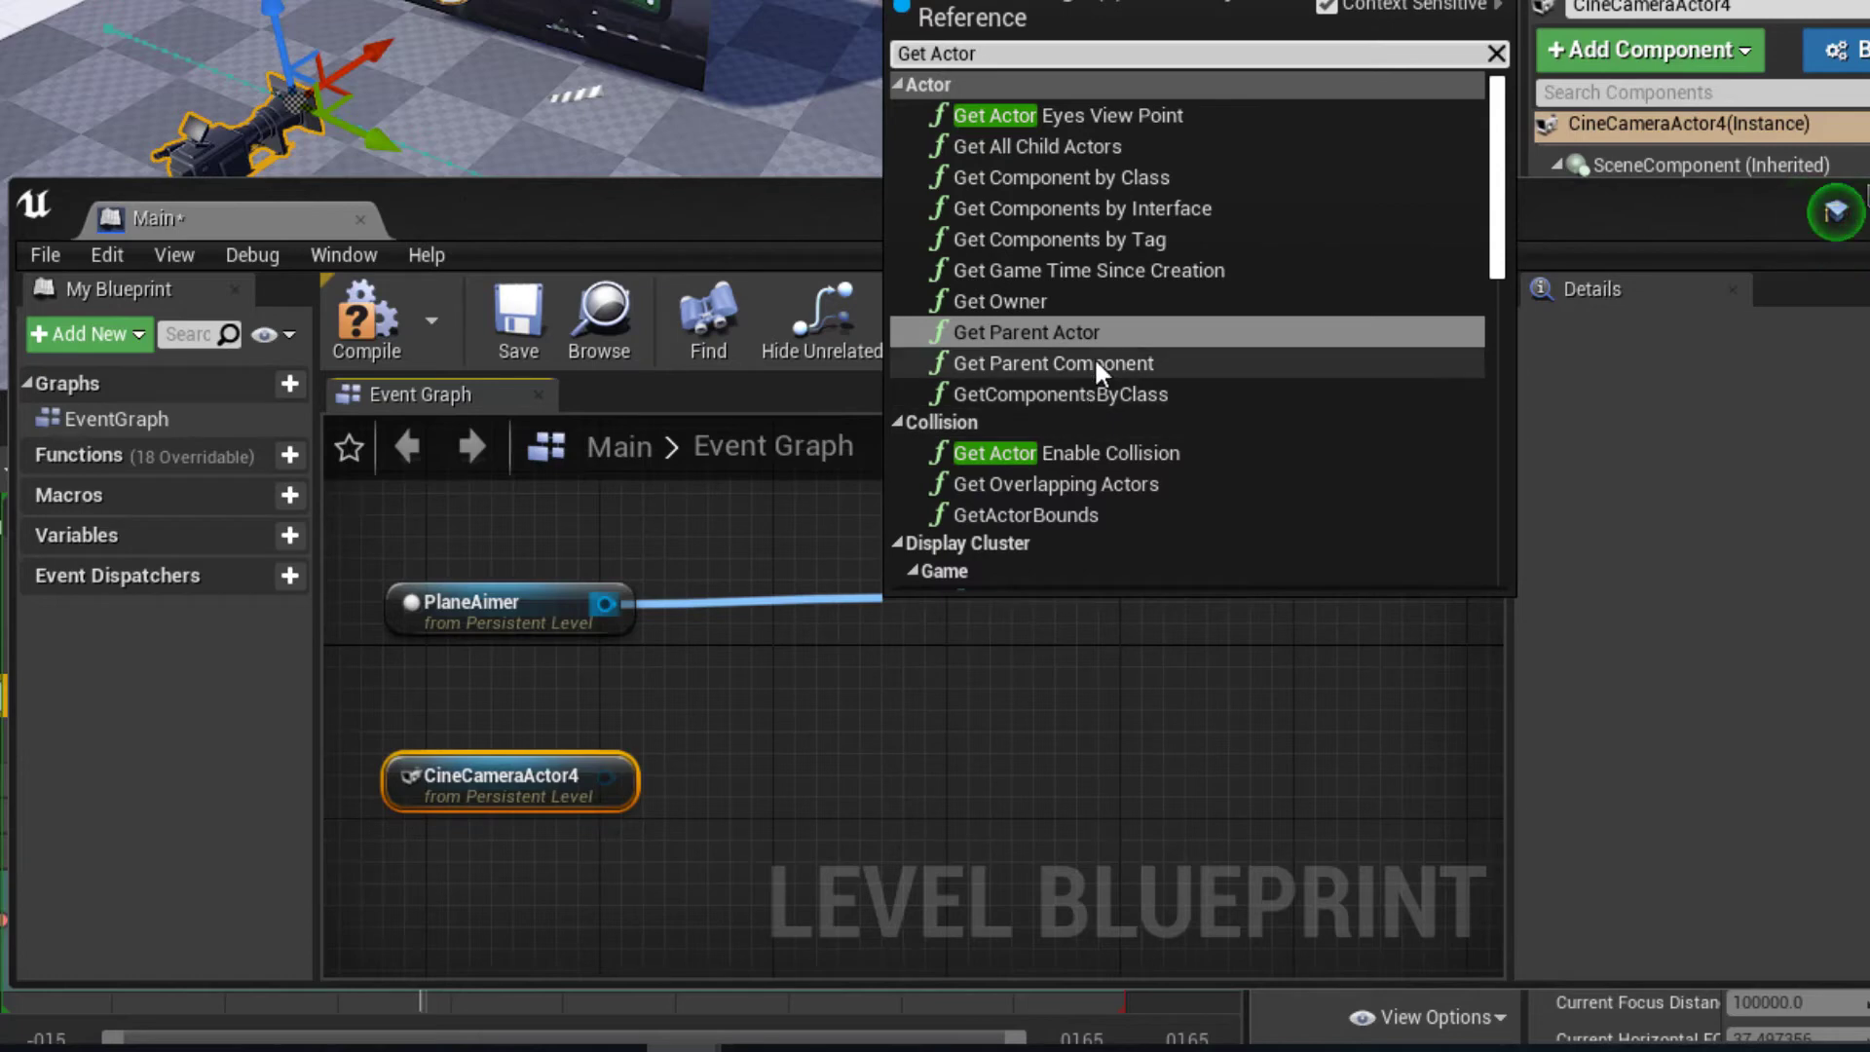
scroll(1097, 358, down, 3)
scroll(1095, 353, down, 3)
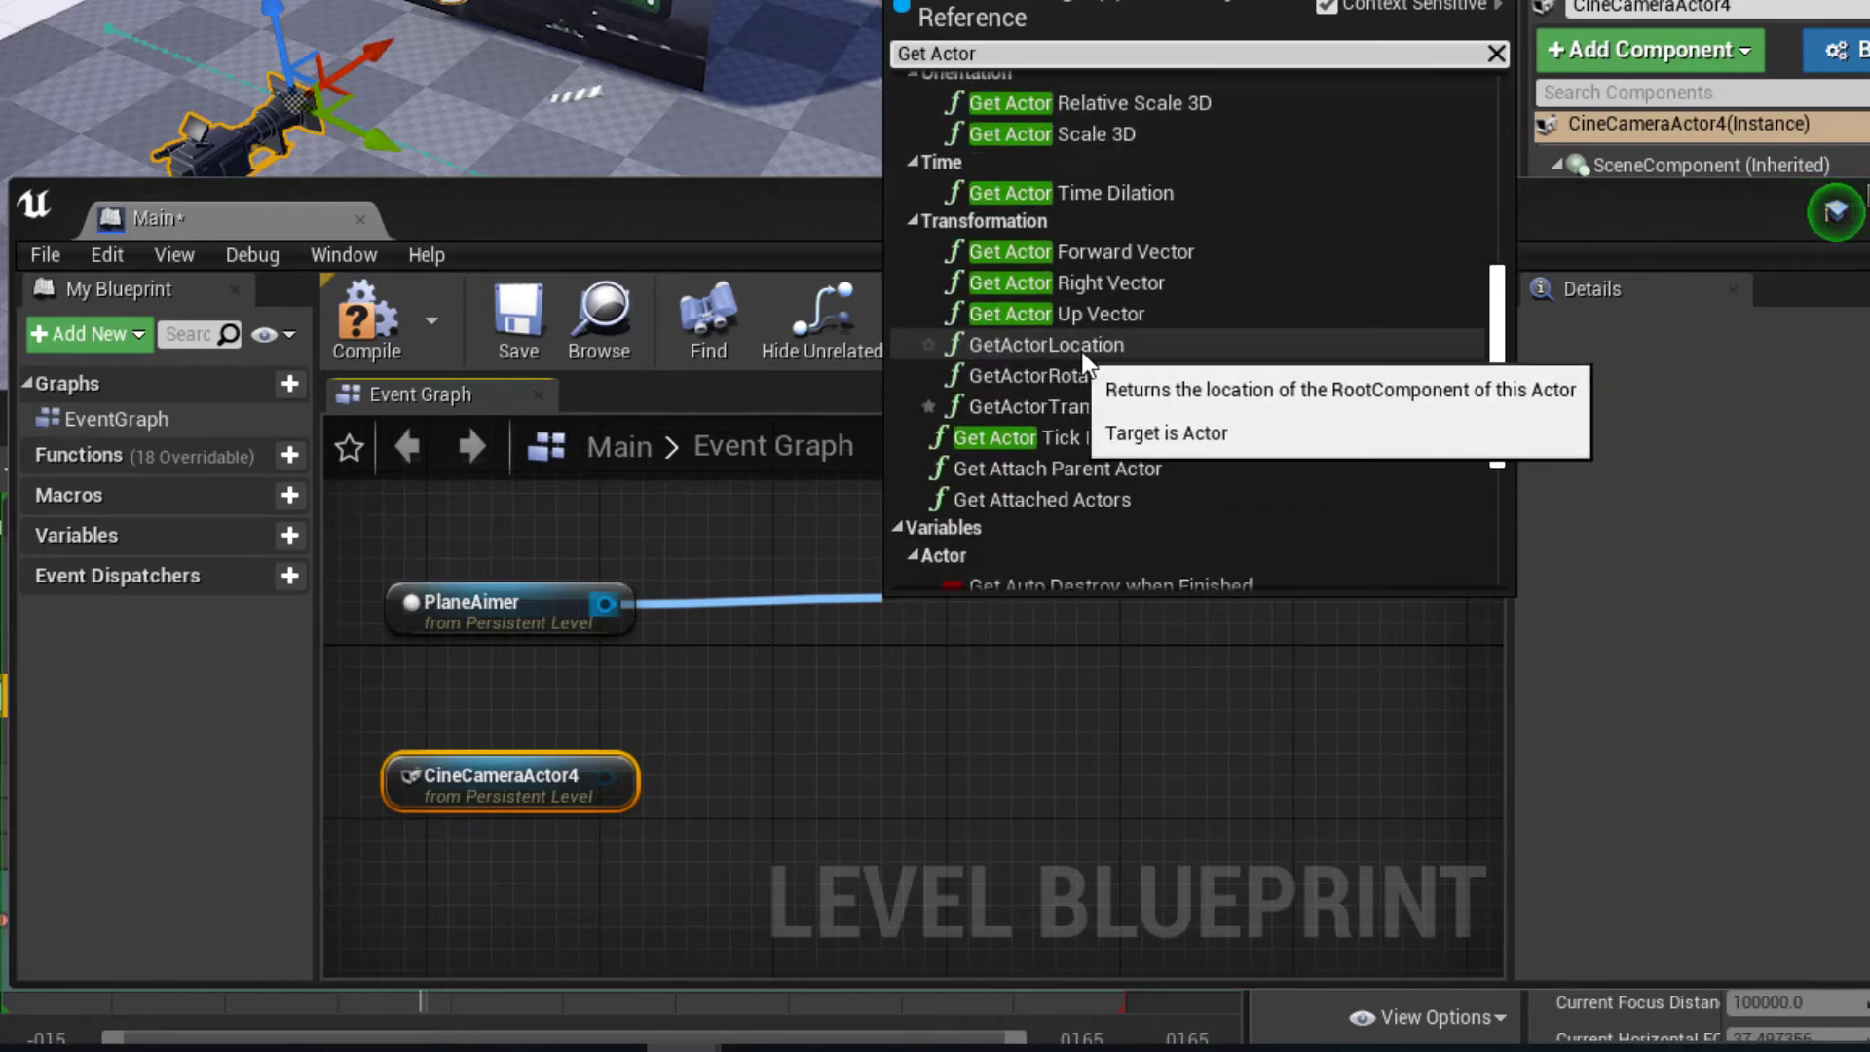
click(1040, 345)
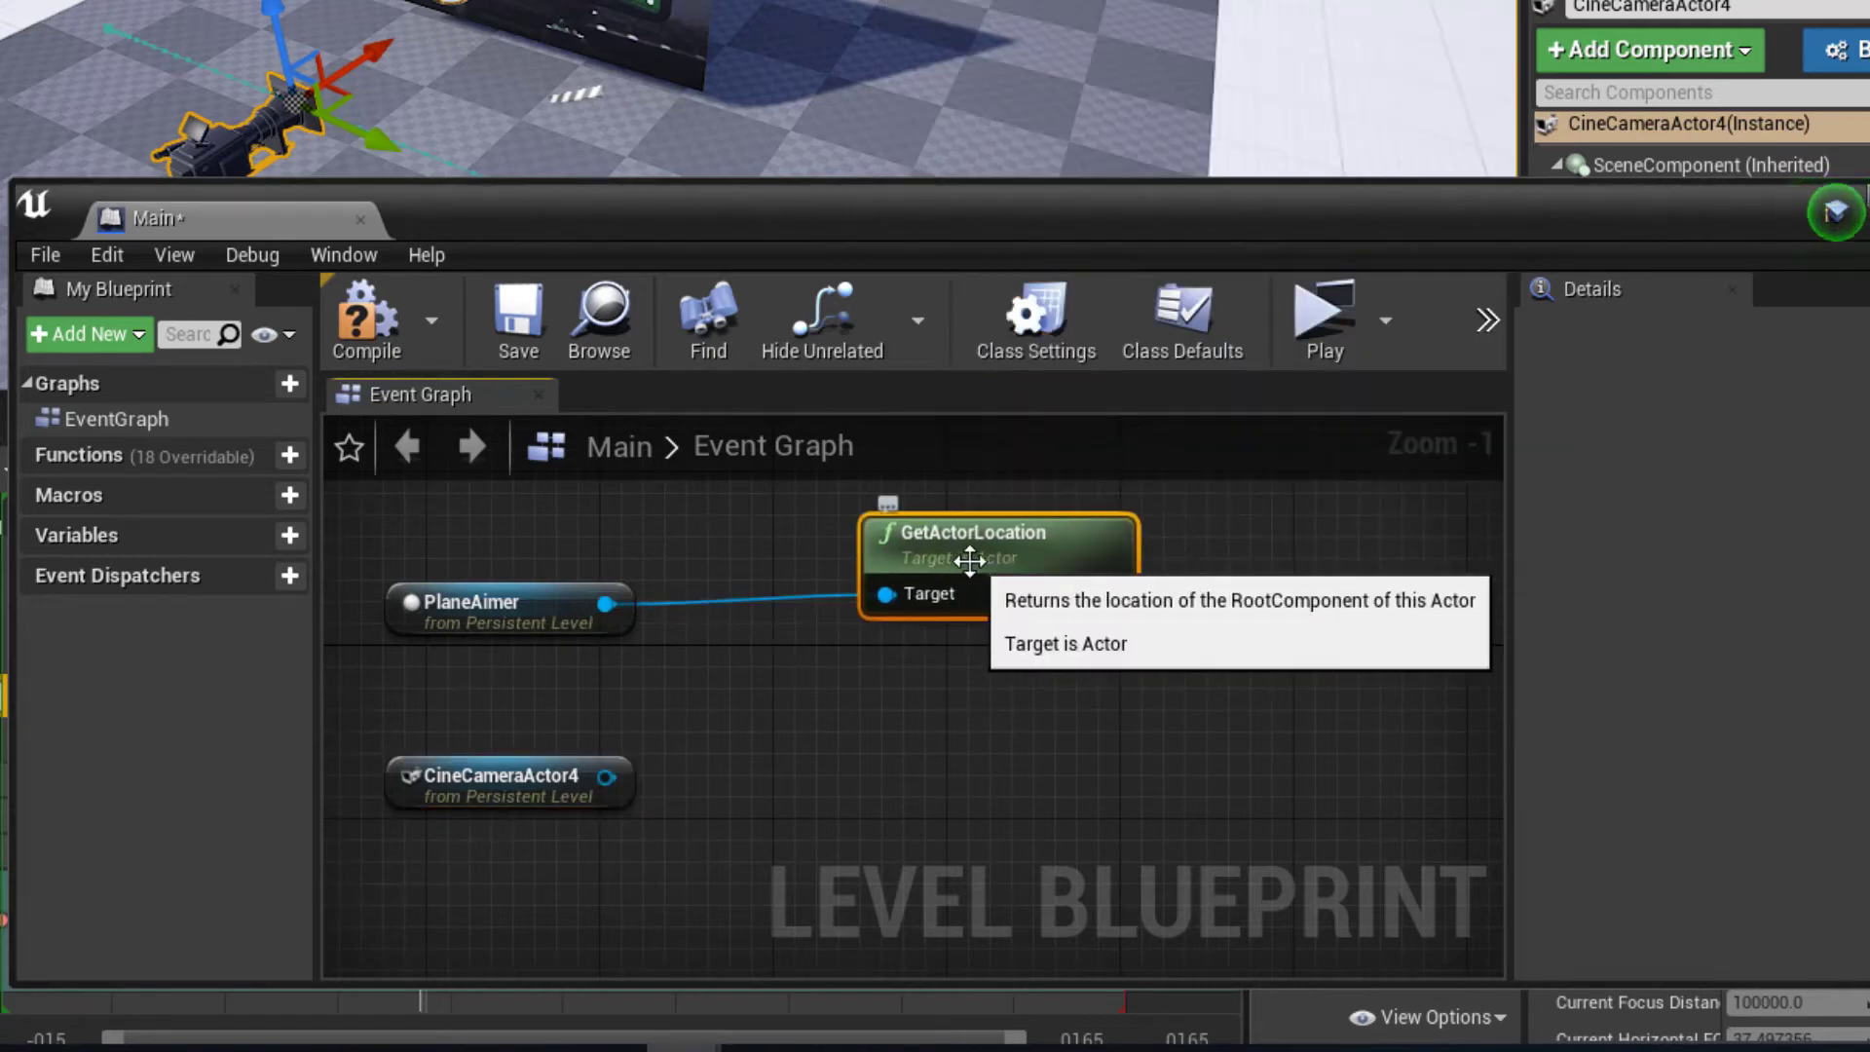
click(904, 759)
key(ctrl+v)
drag(935, 769, 861, 749)
drag(604, 776, 904, 750)
drag(959, 534, 910, 533)
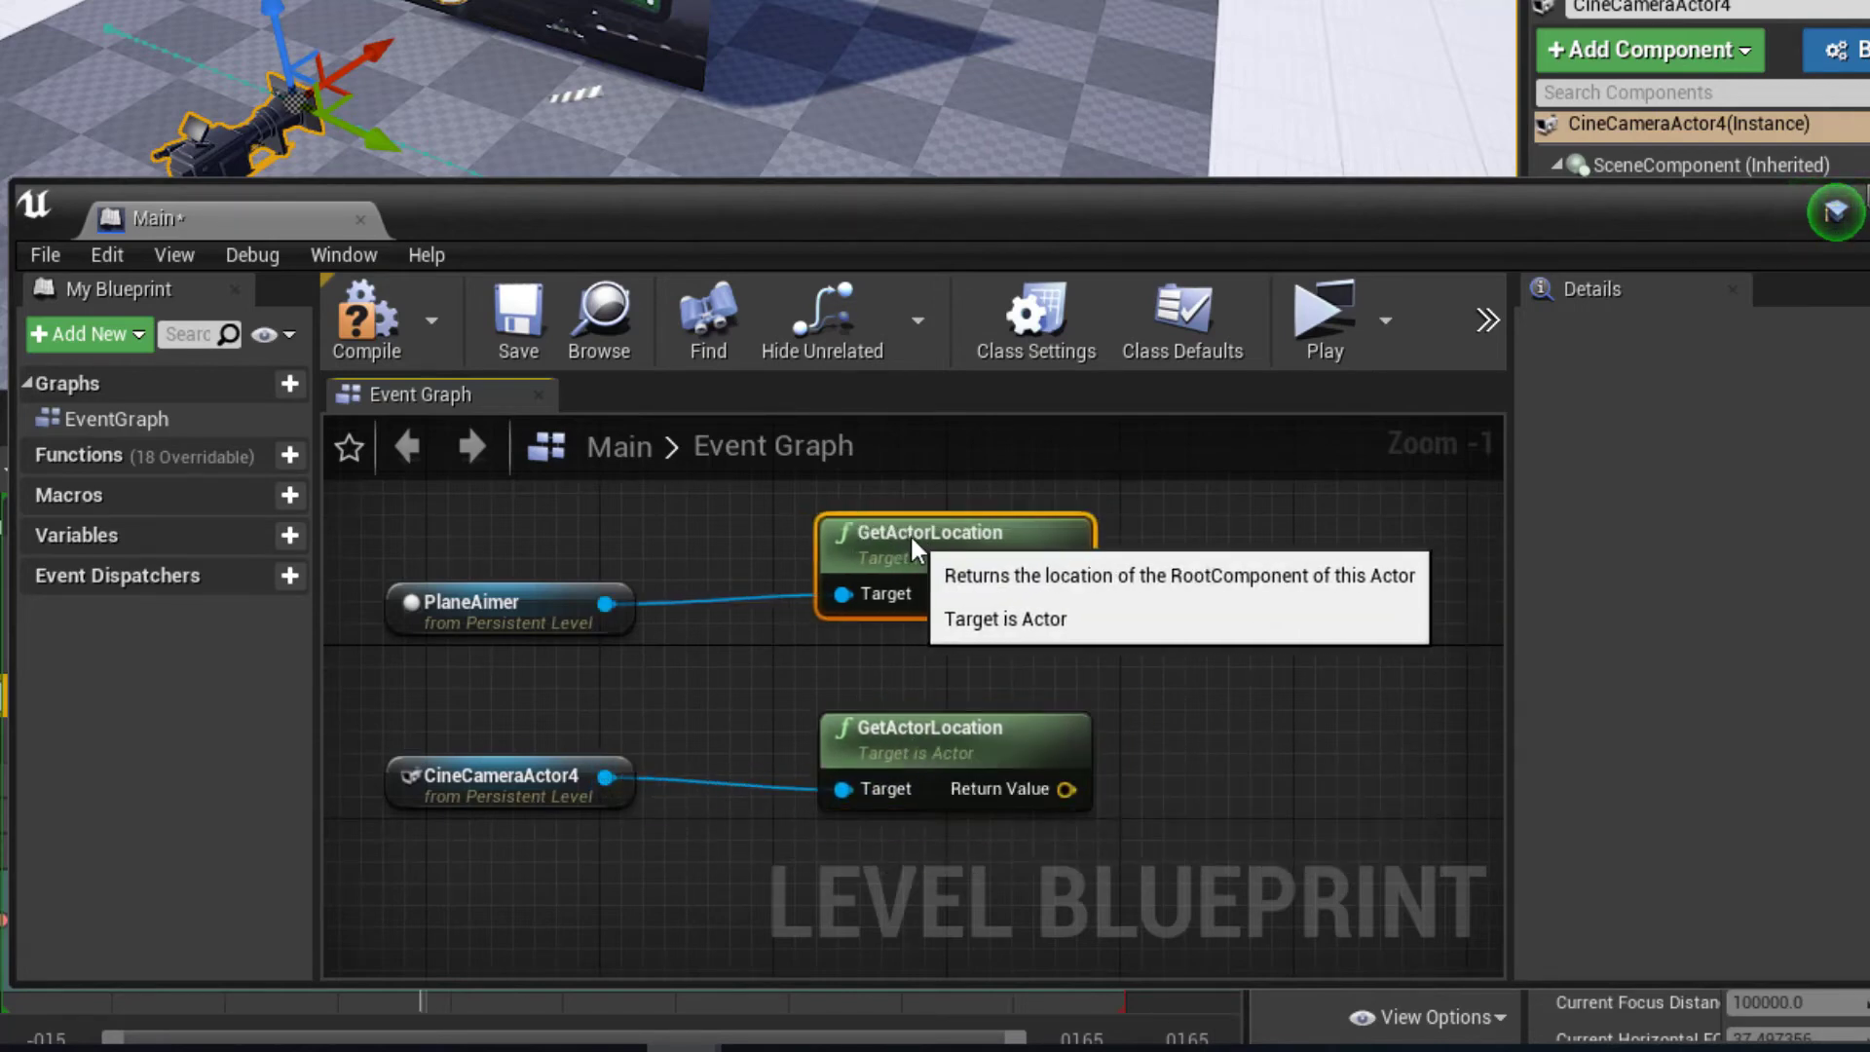
right_drag(1118, 694, 1056, 701)
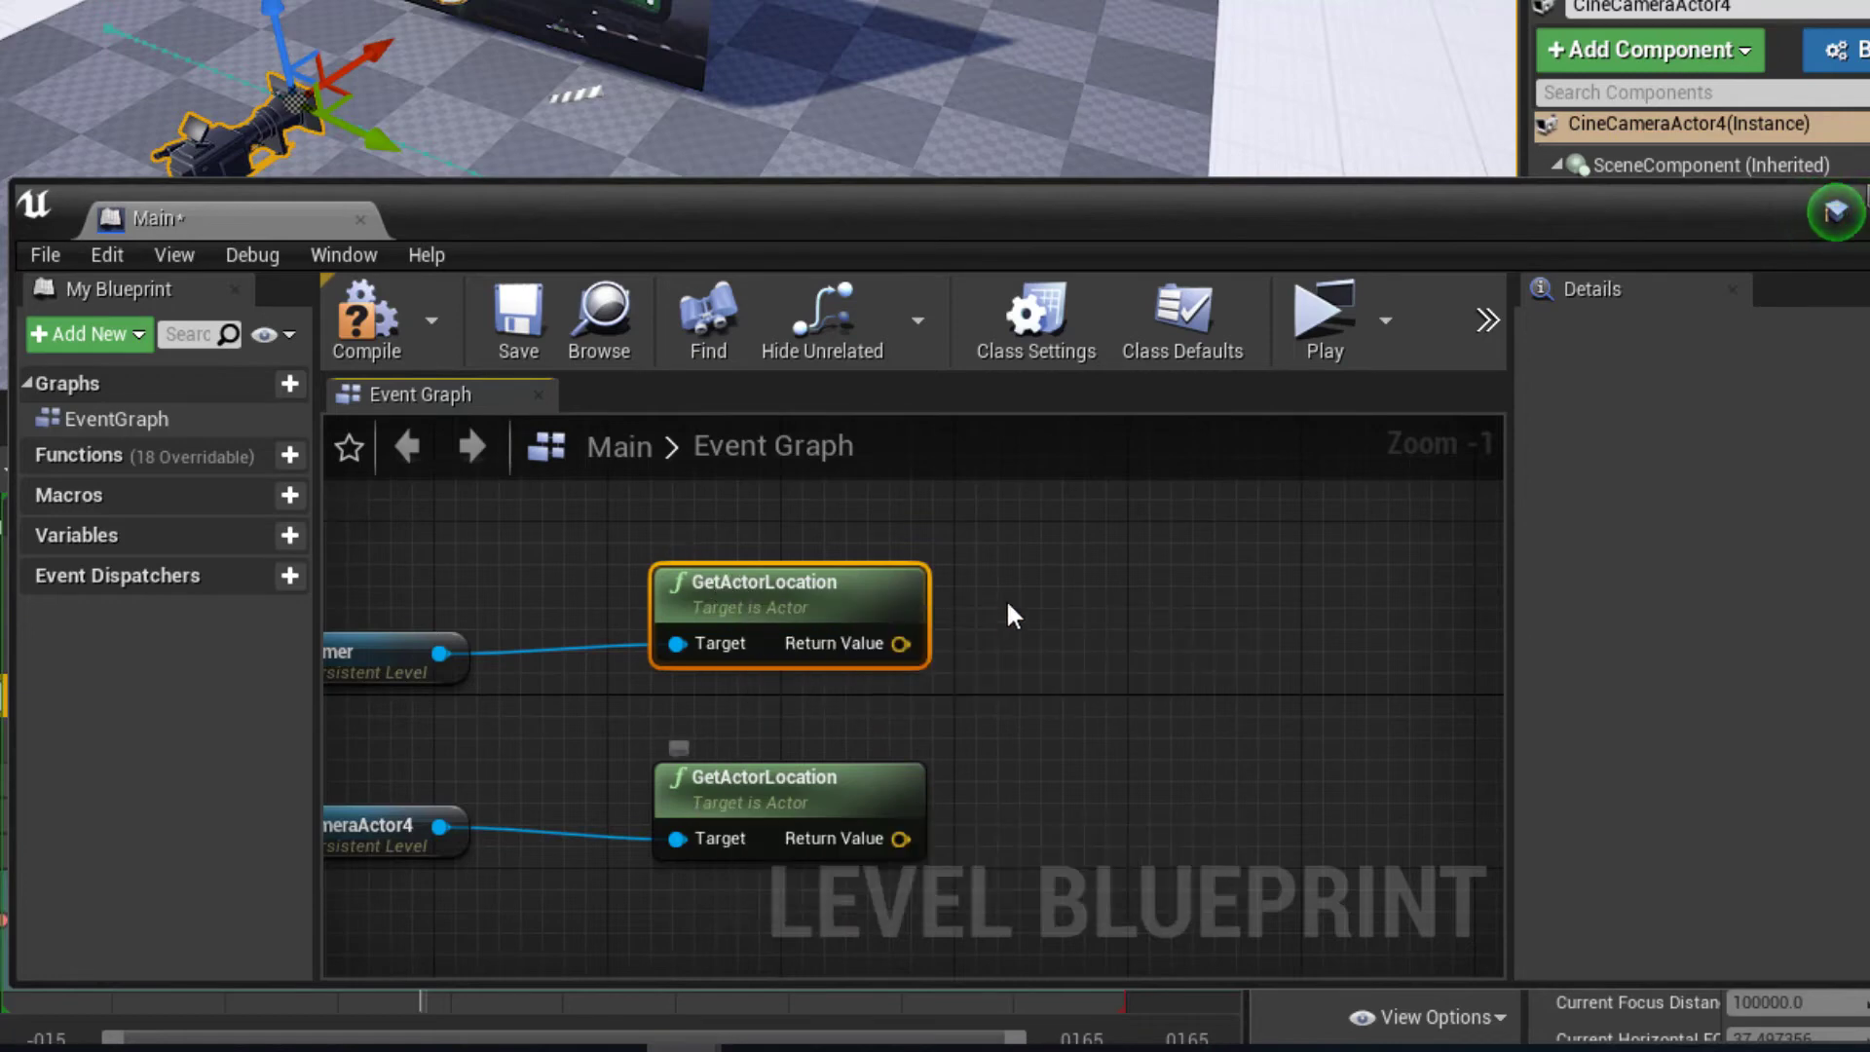
Pull Find Look at Rotation from PlaneAimer's location and wire the camera's location into Target
drag(901, 643, 1038, 610)
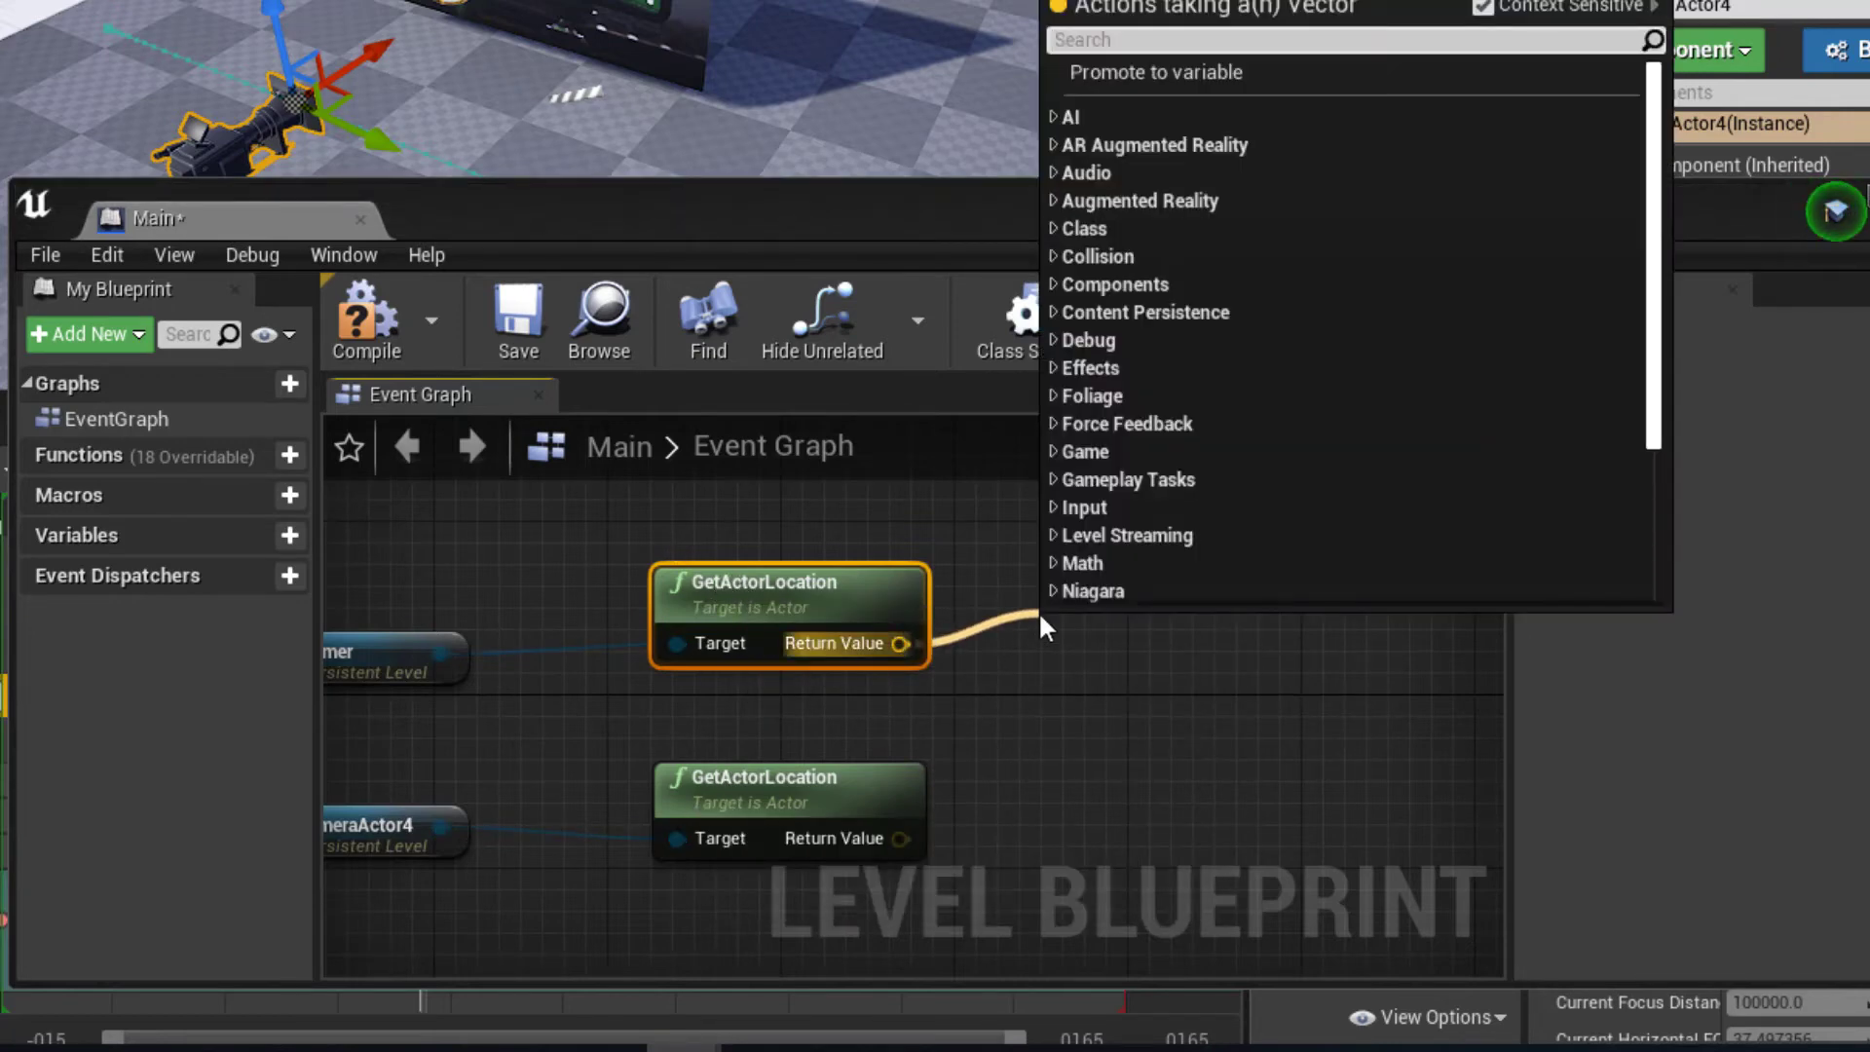
text(Find)
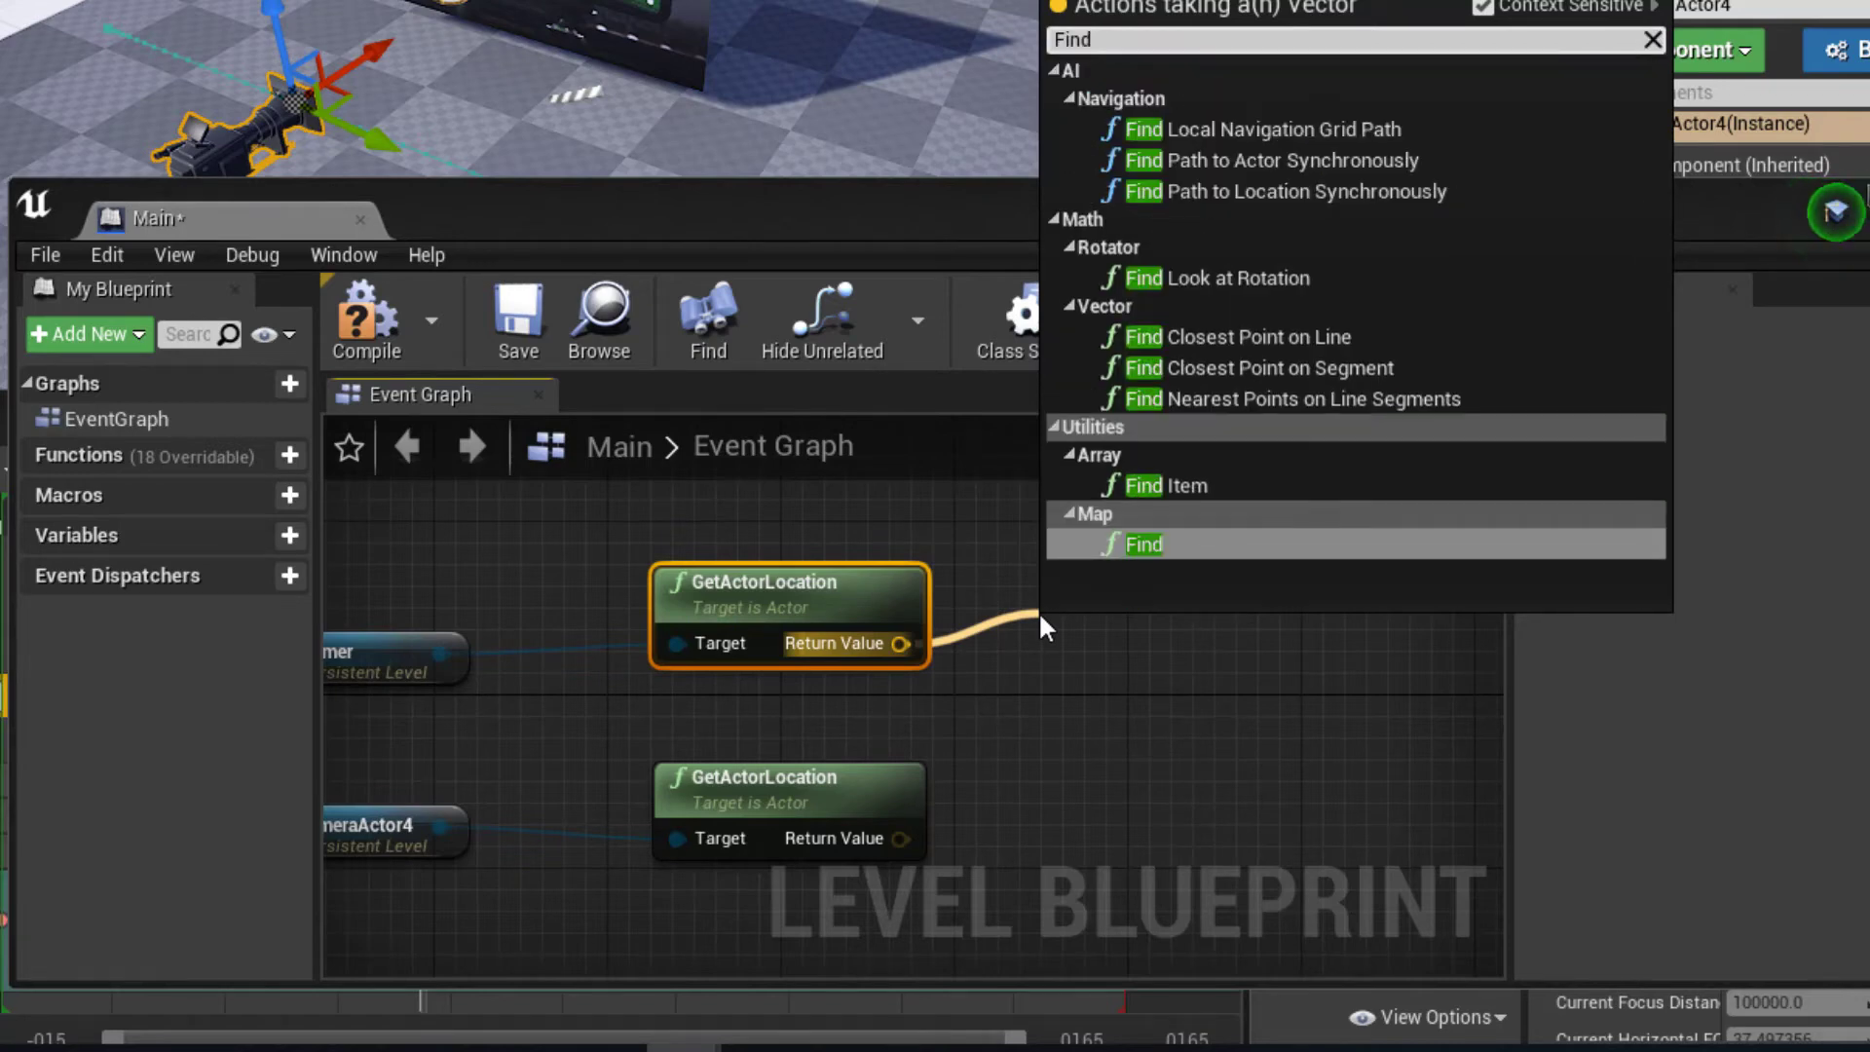
text(Look)
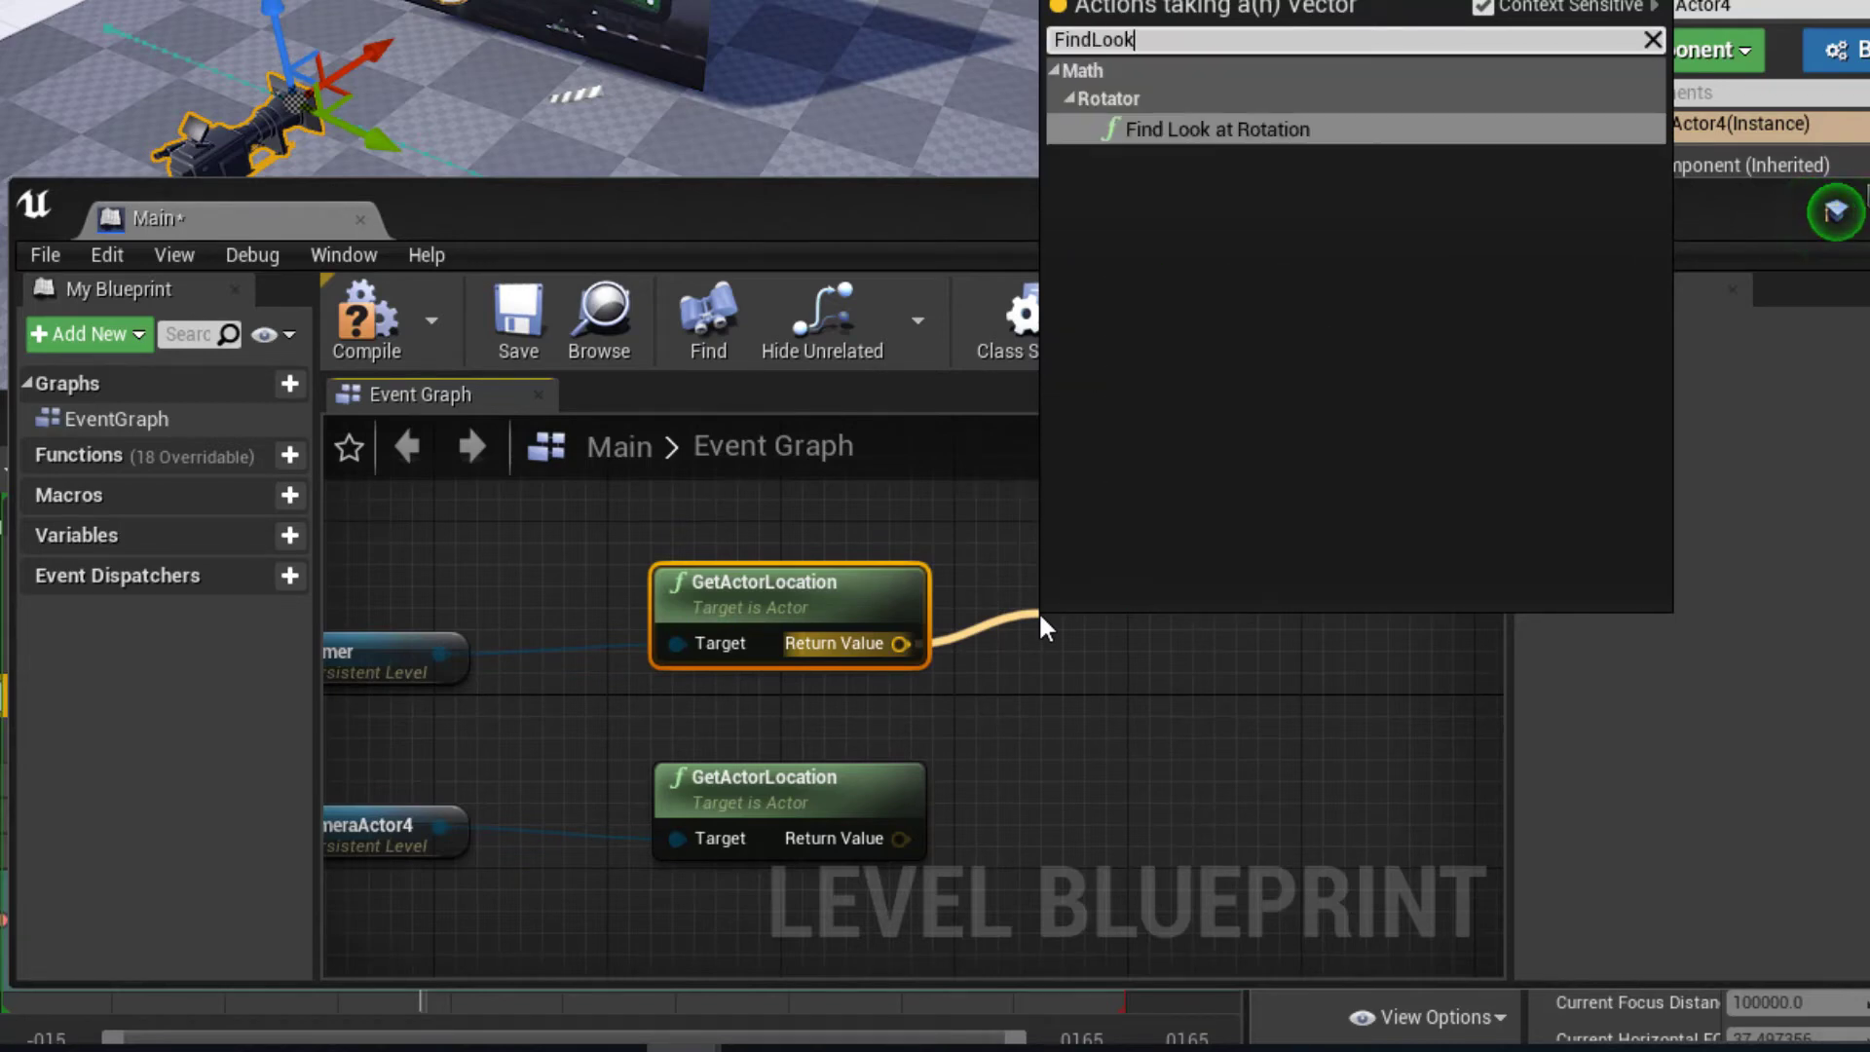
click(1207, 130)
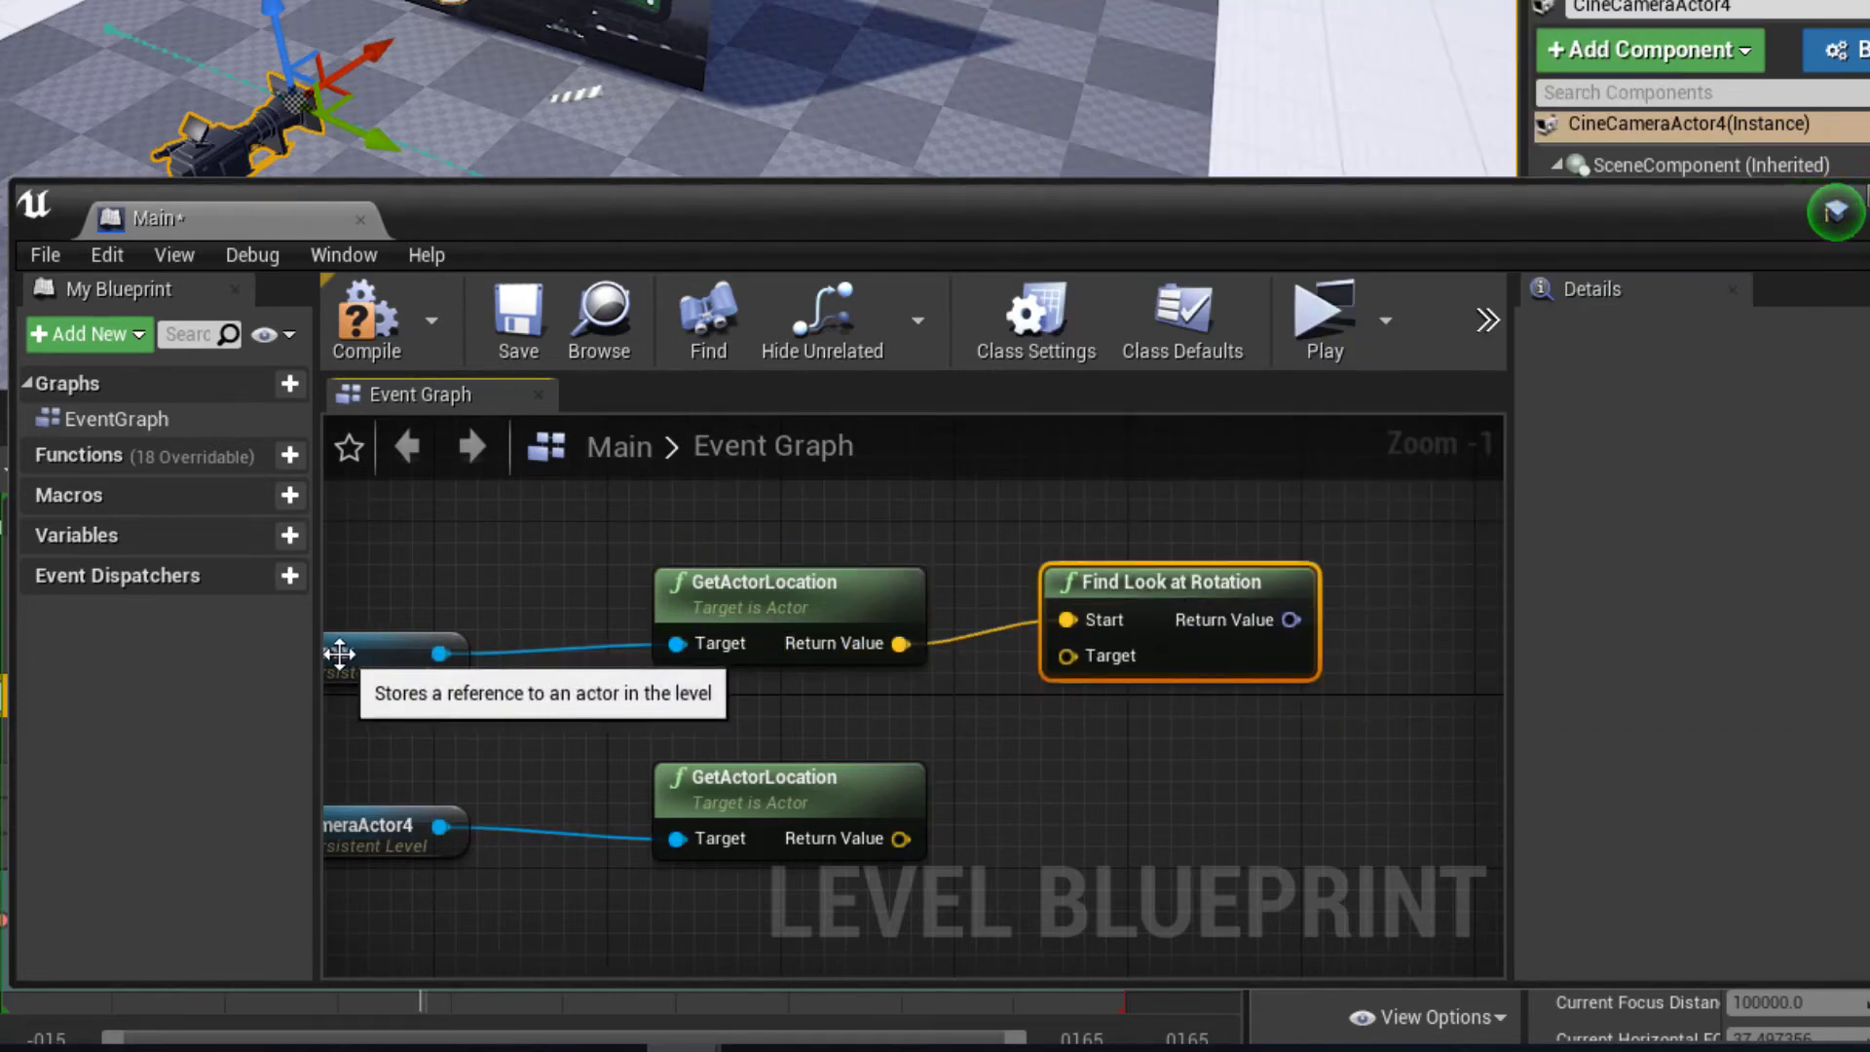
drag(388, 656, 431, 613)
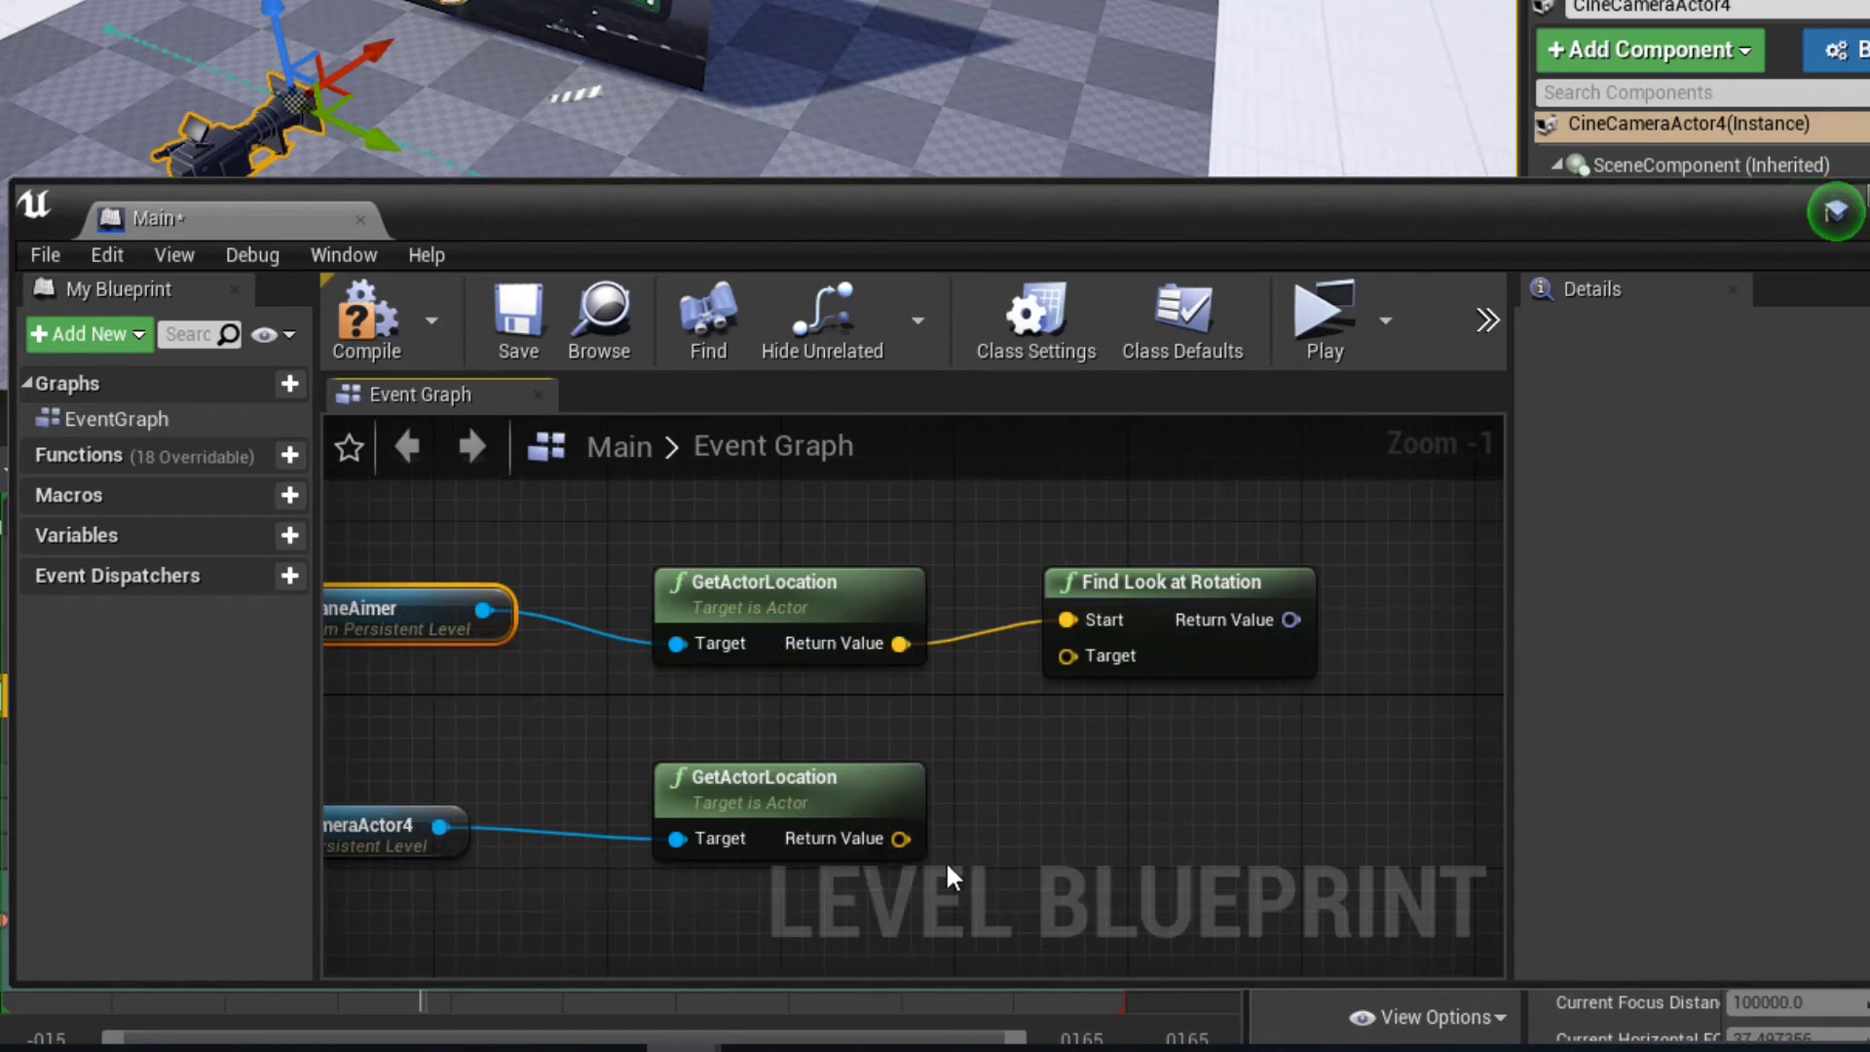
drag(901, 839, 1068, 655)
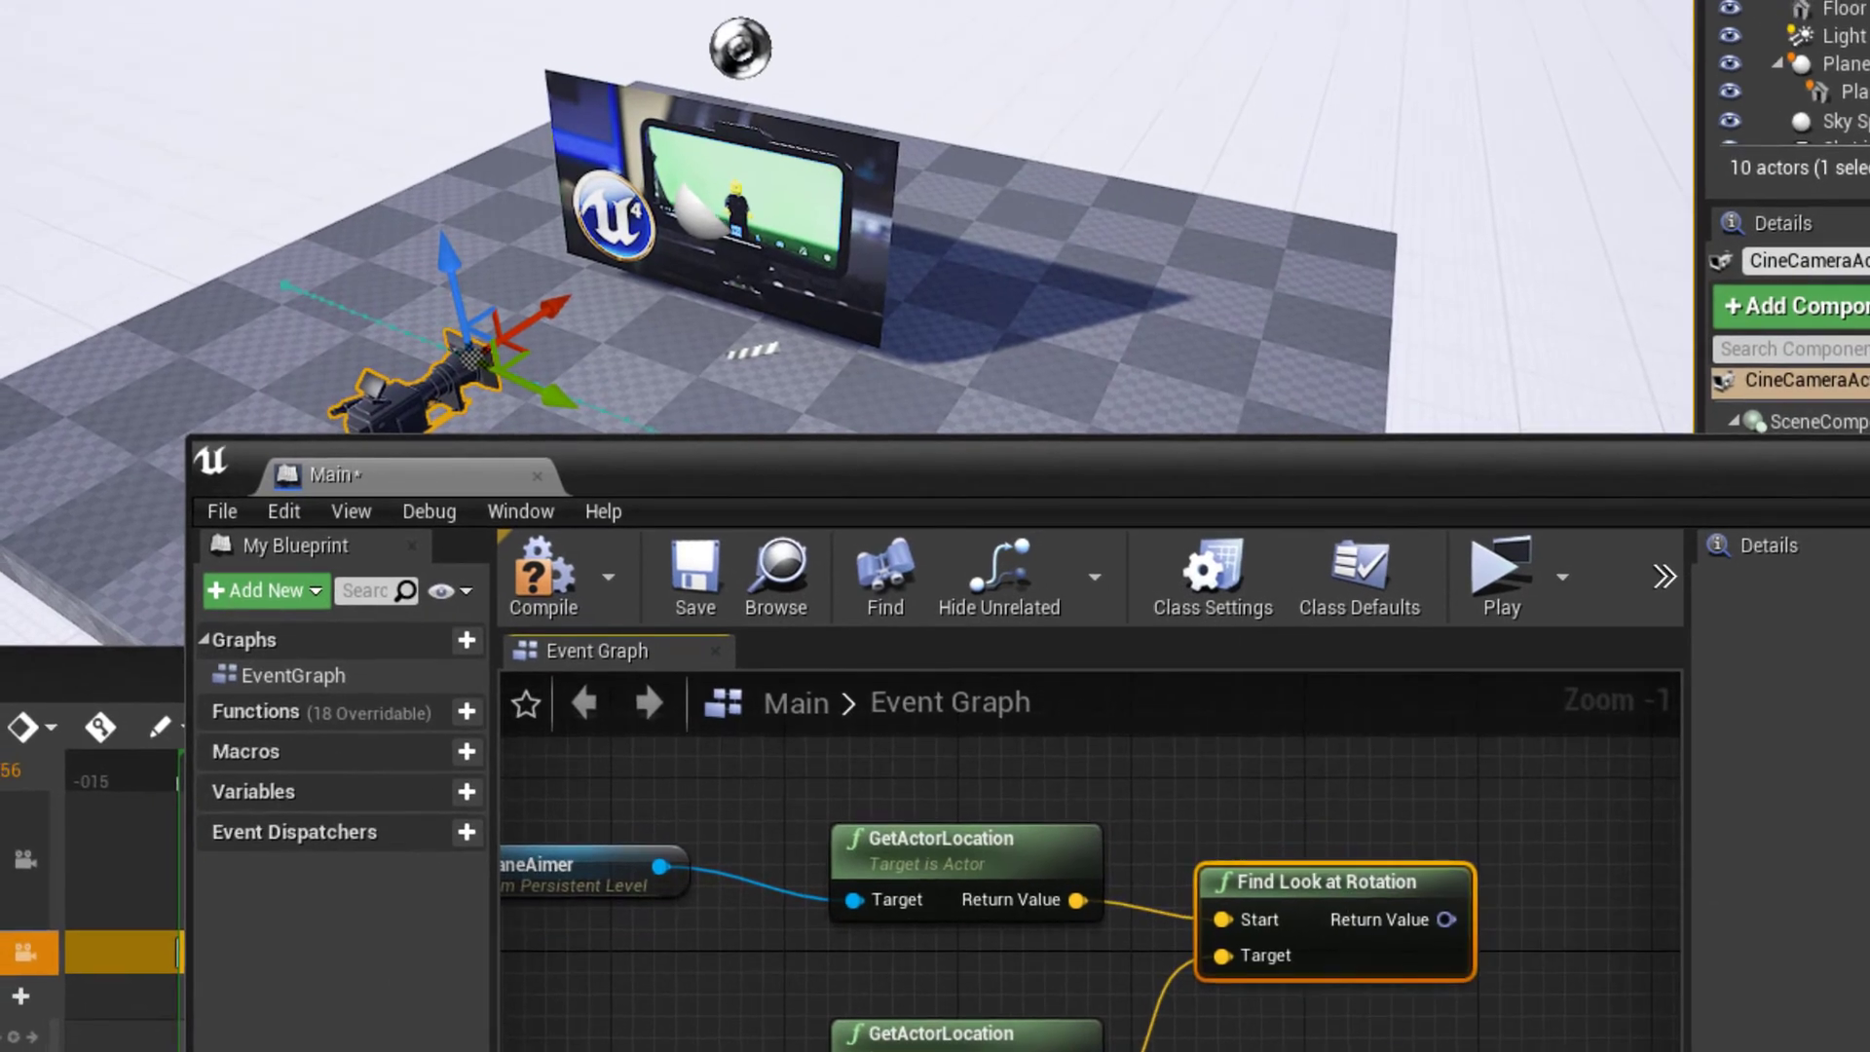
right_drag(1226, 673, 884, 847)
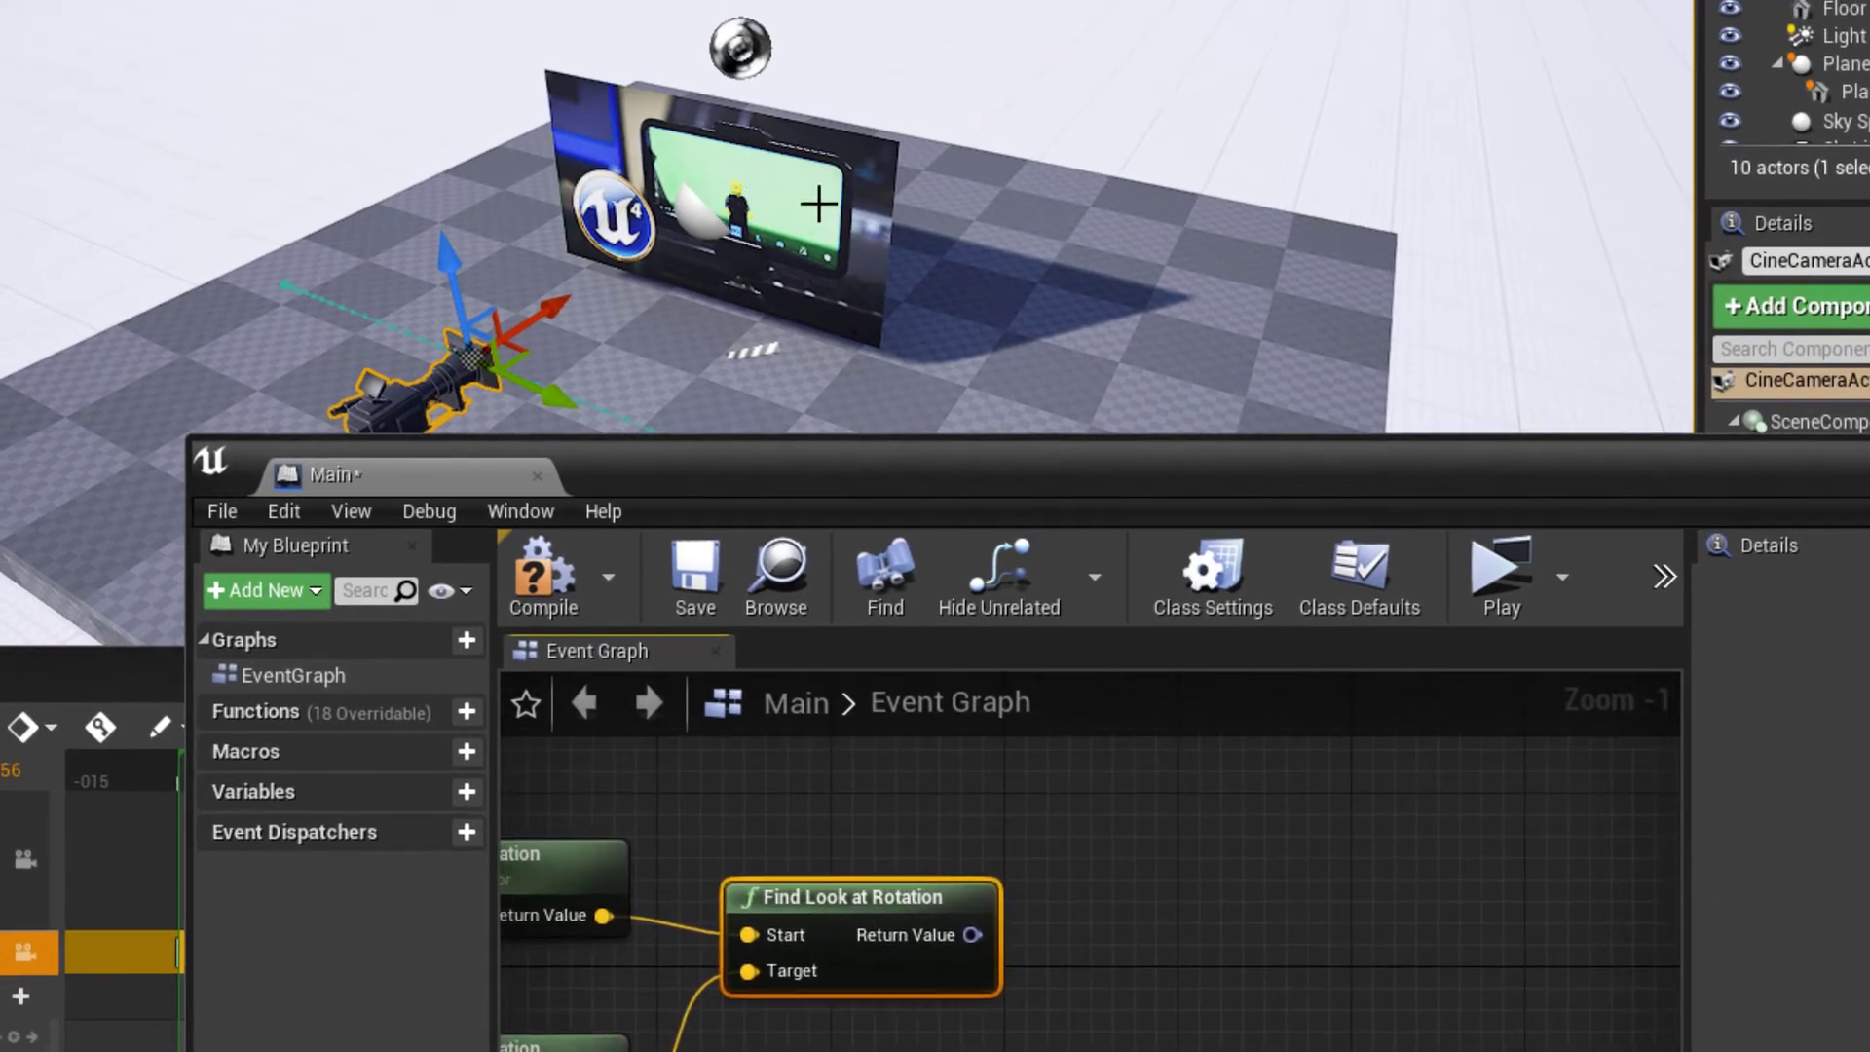
click(701, 203)
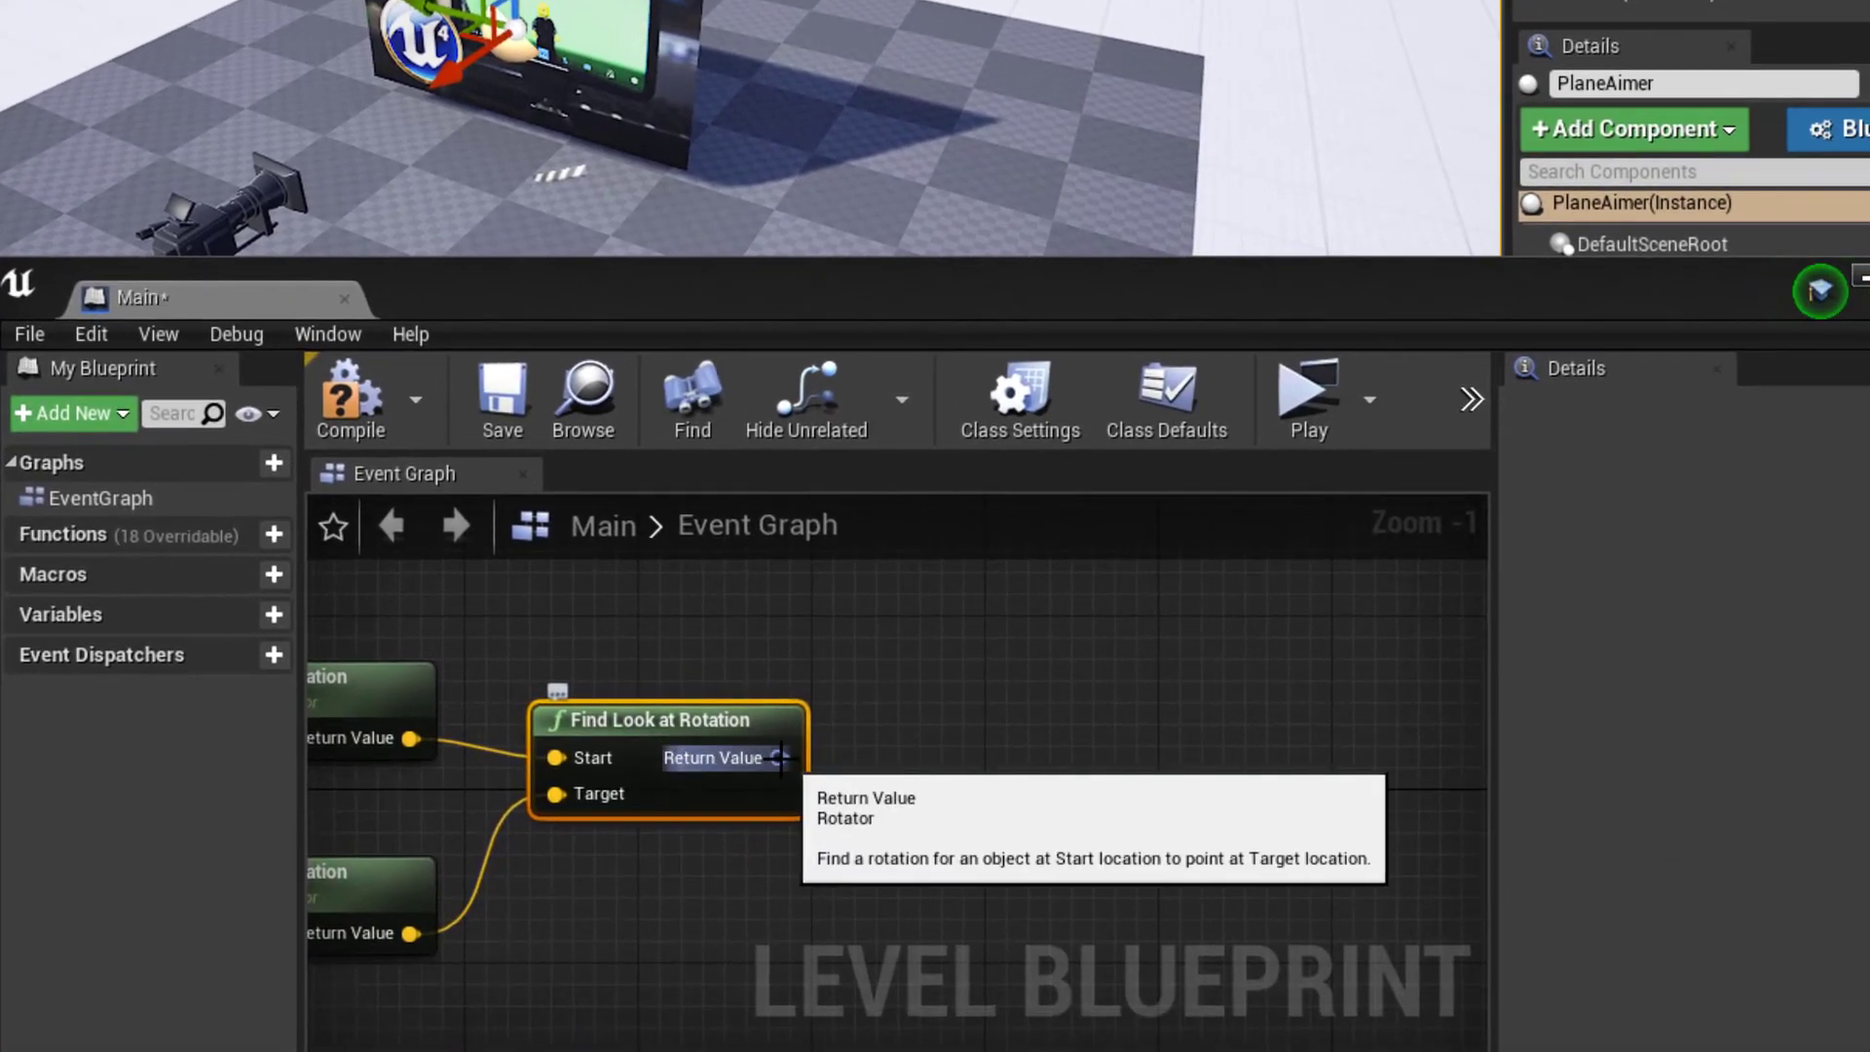
Attach a Break Rotator node to Find Look at Rotation's Return Value
drag(780, 758, 1015, 805)
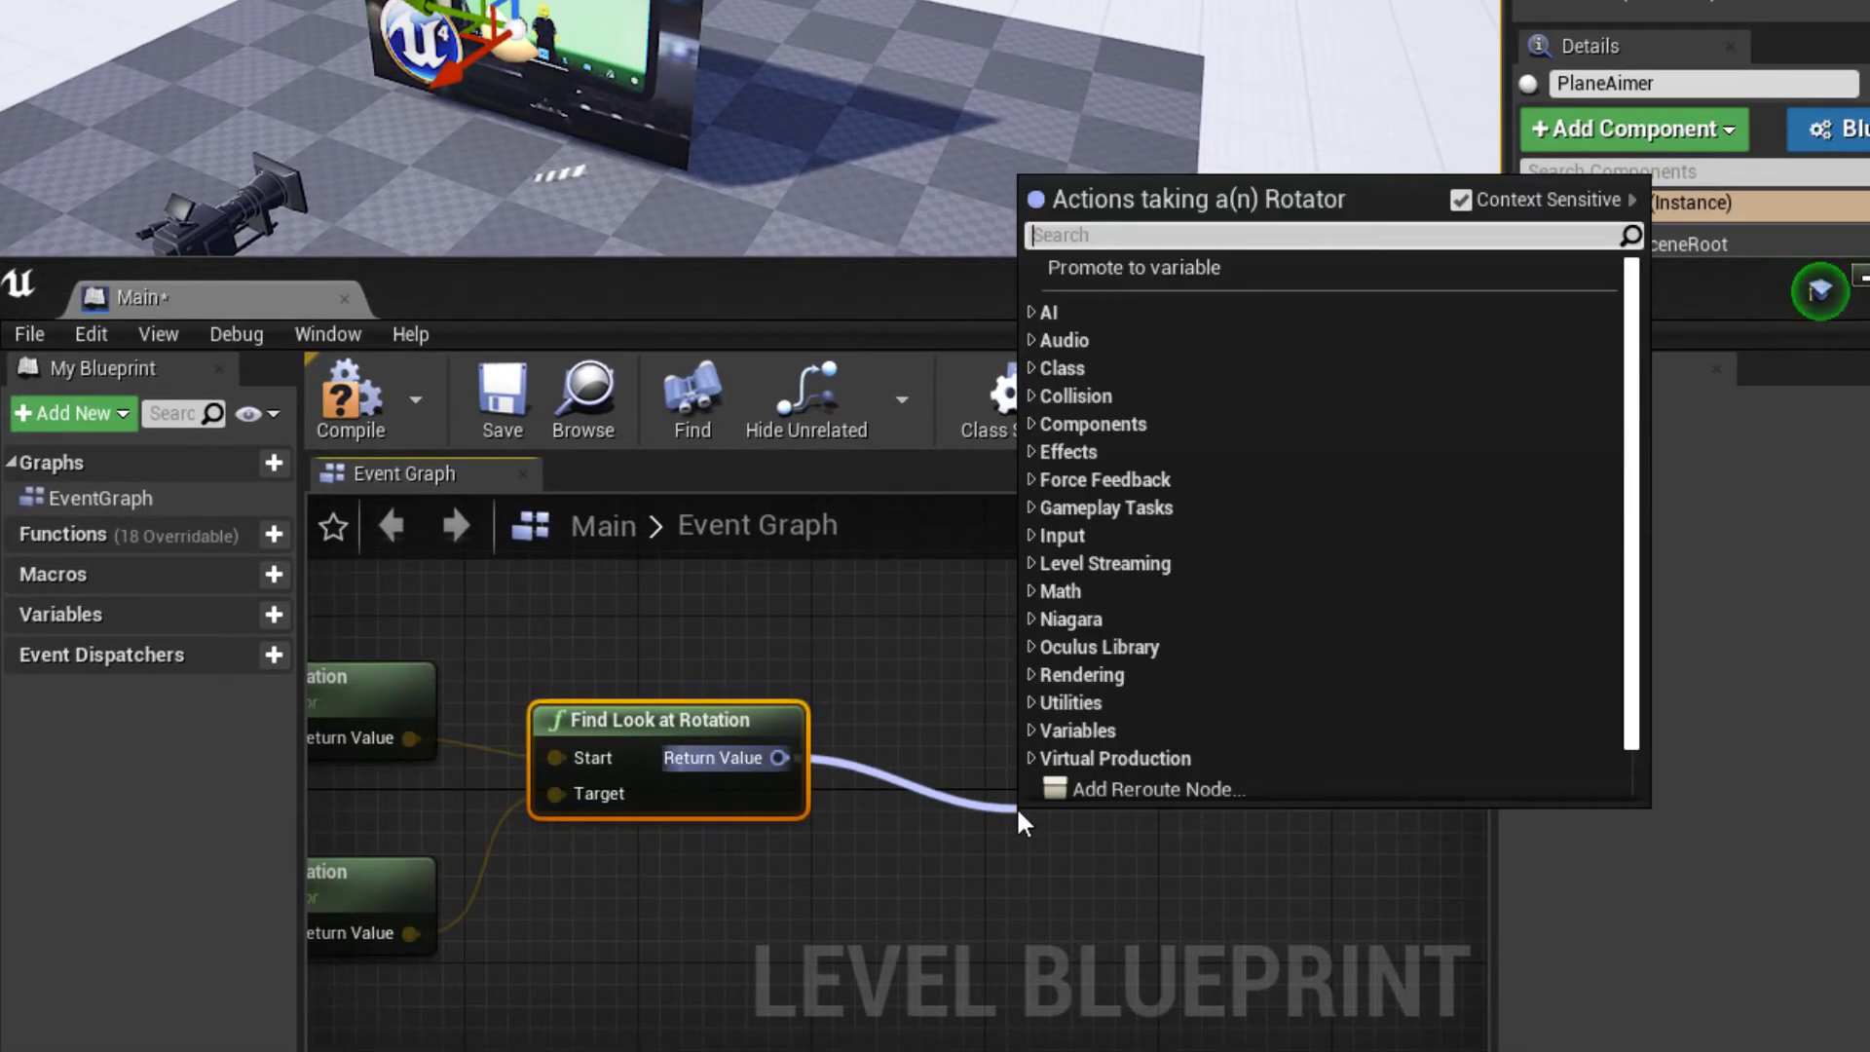
text(Break)
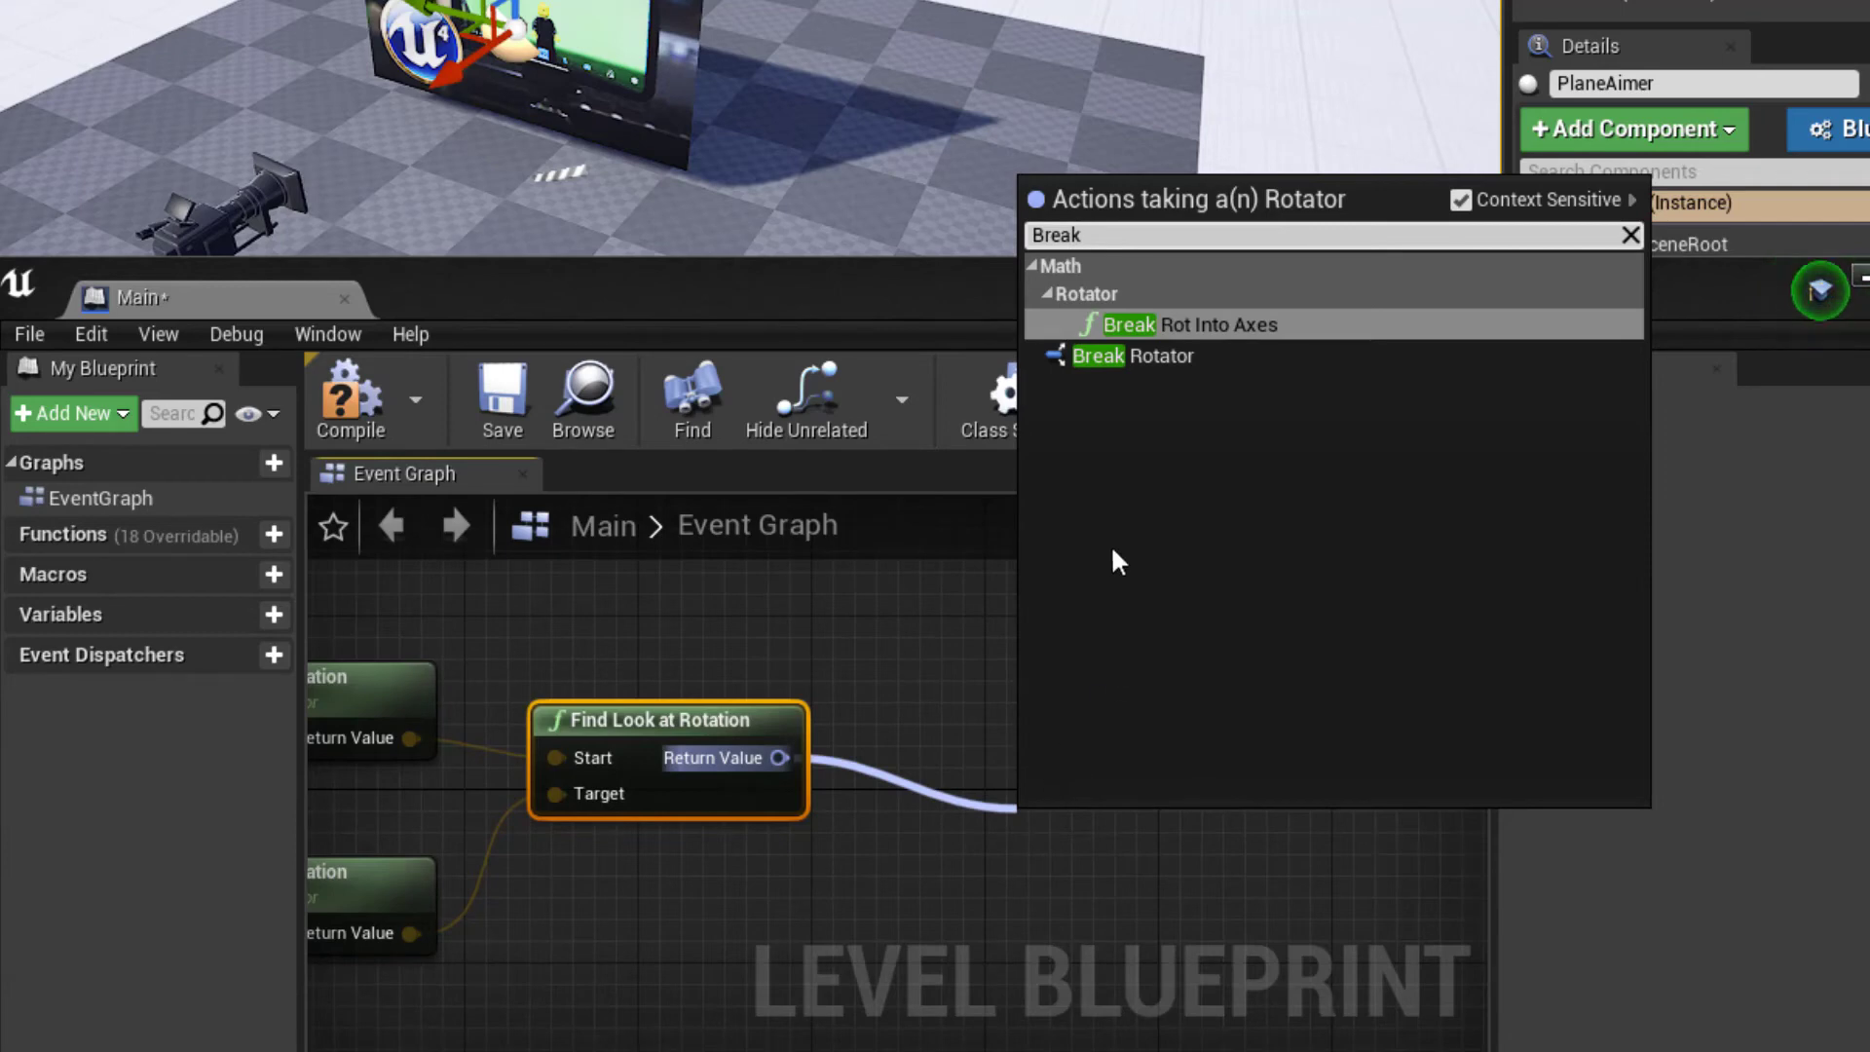
click(1105, 359)
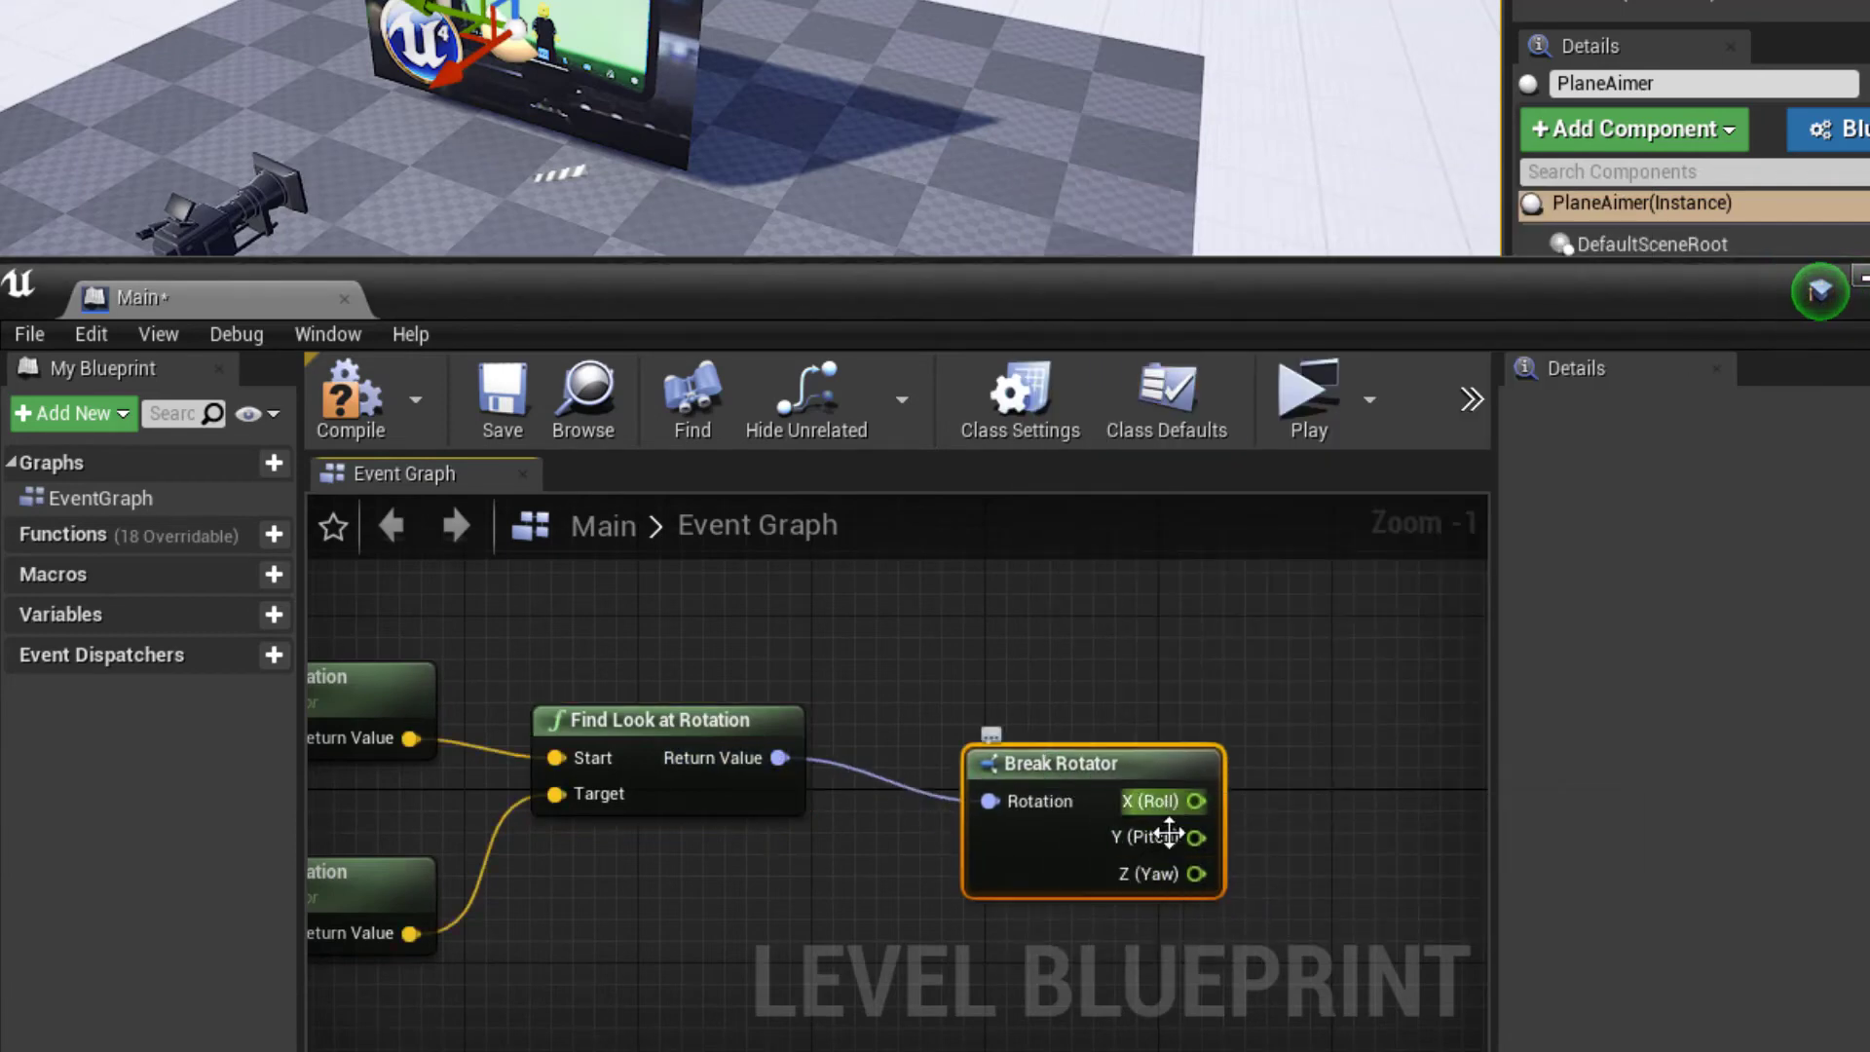
right_drag(1340, 735, 977, 839)
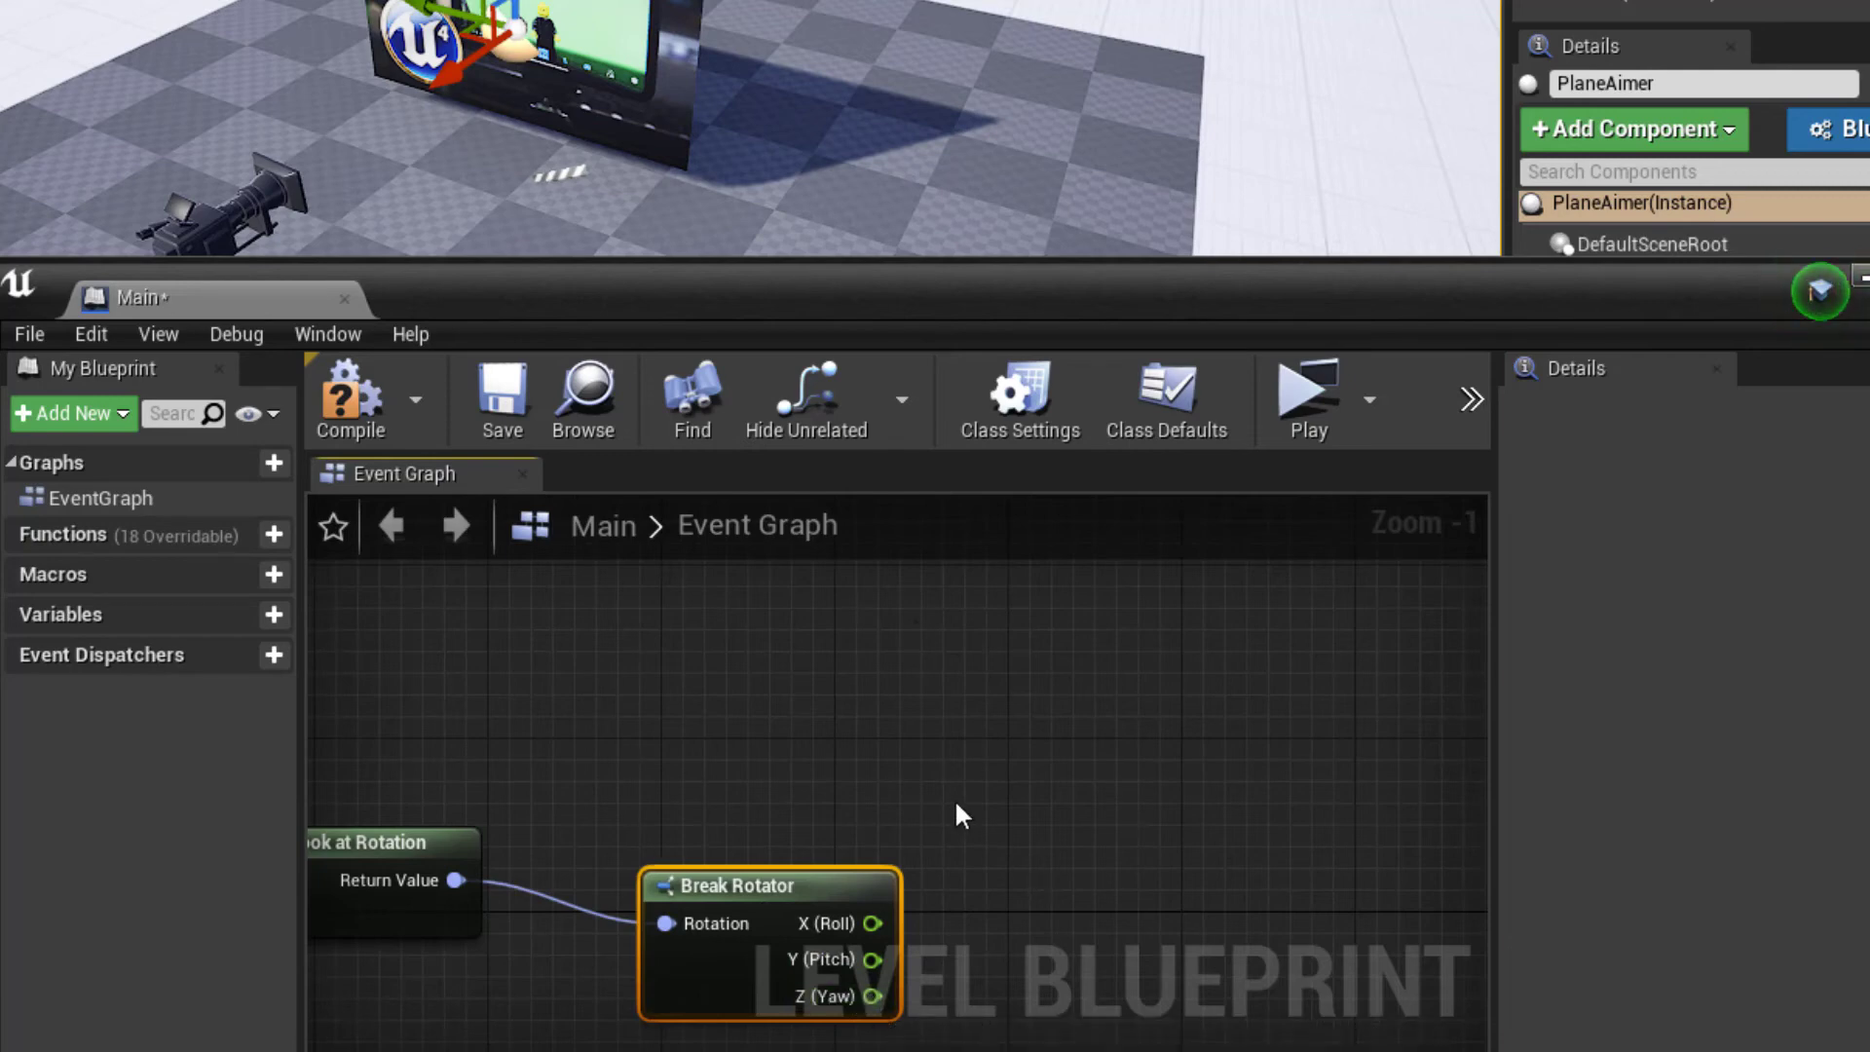
Add a Make Rotator fed only by Break Rotator's Z (Yaw), placed beside Break Rotator
right_click(949, 764)
text(Make)
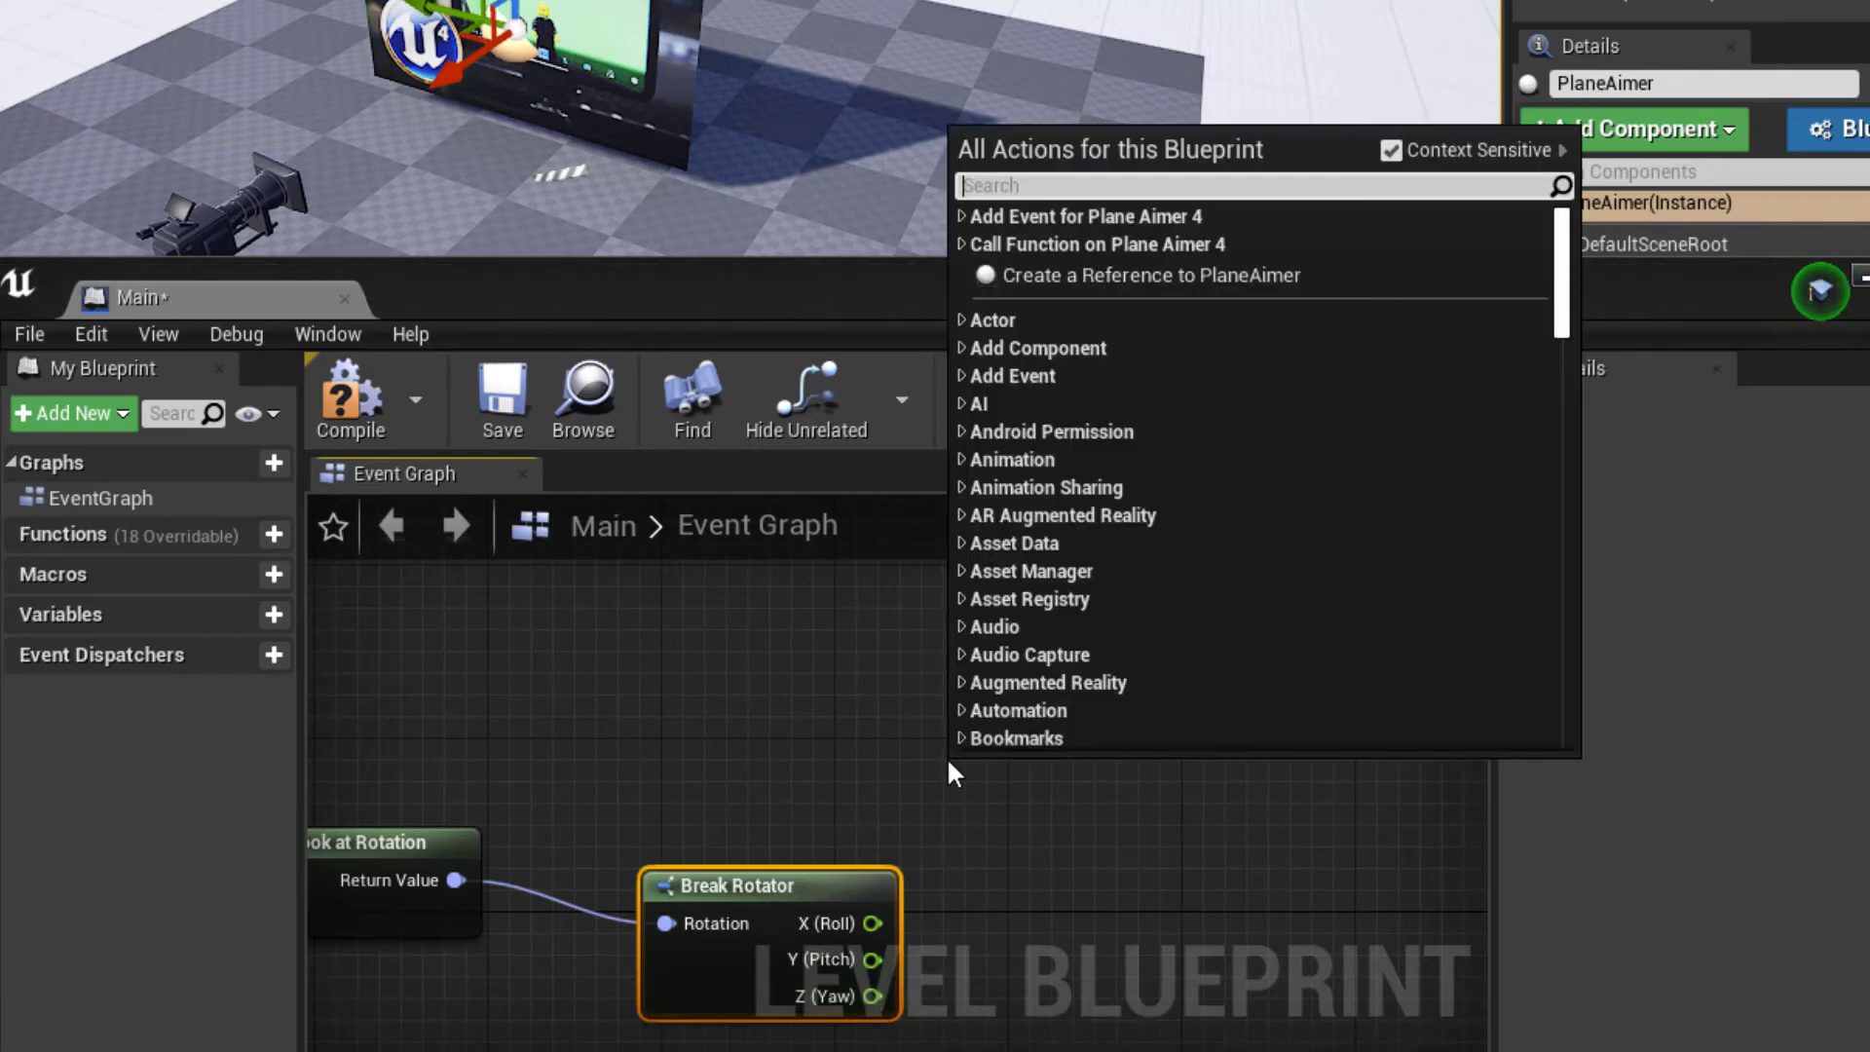
text( Rota)
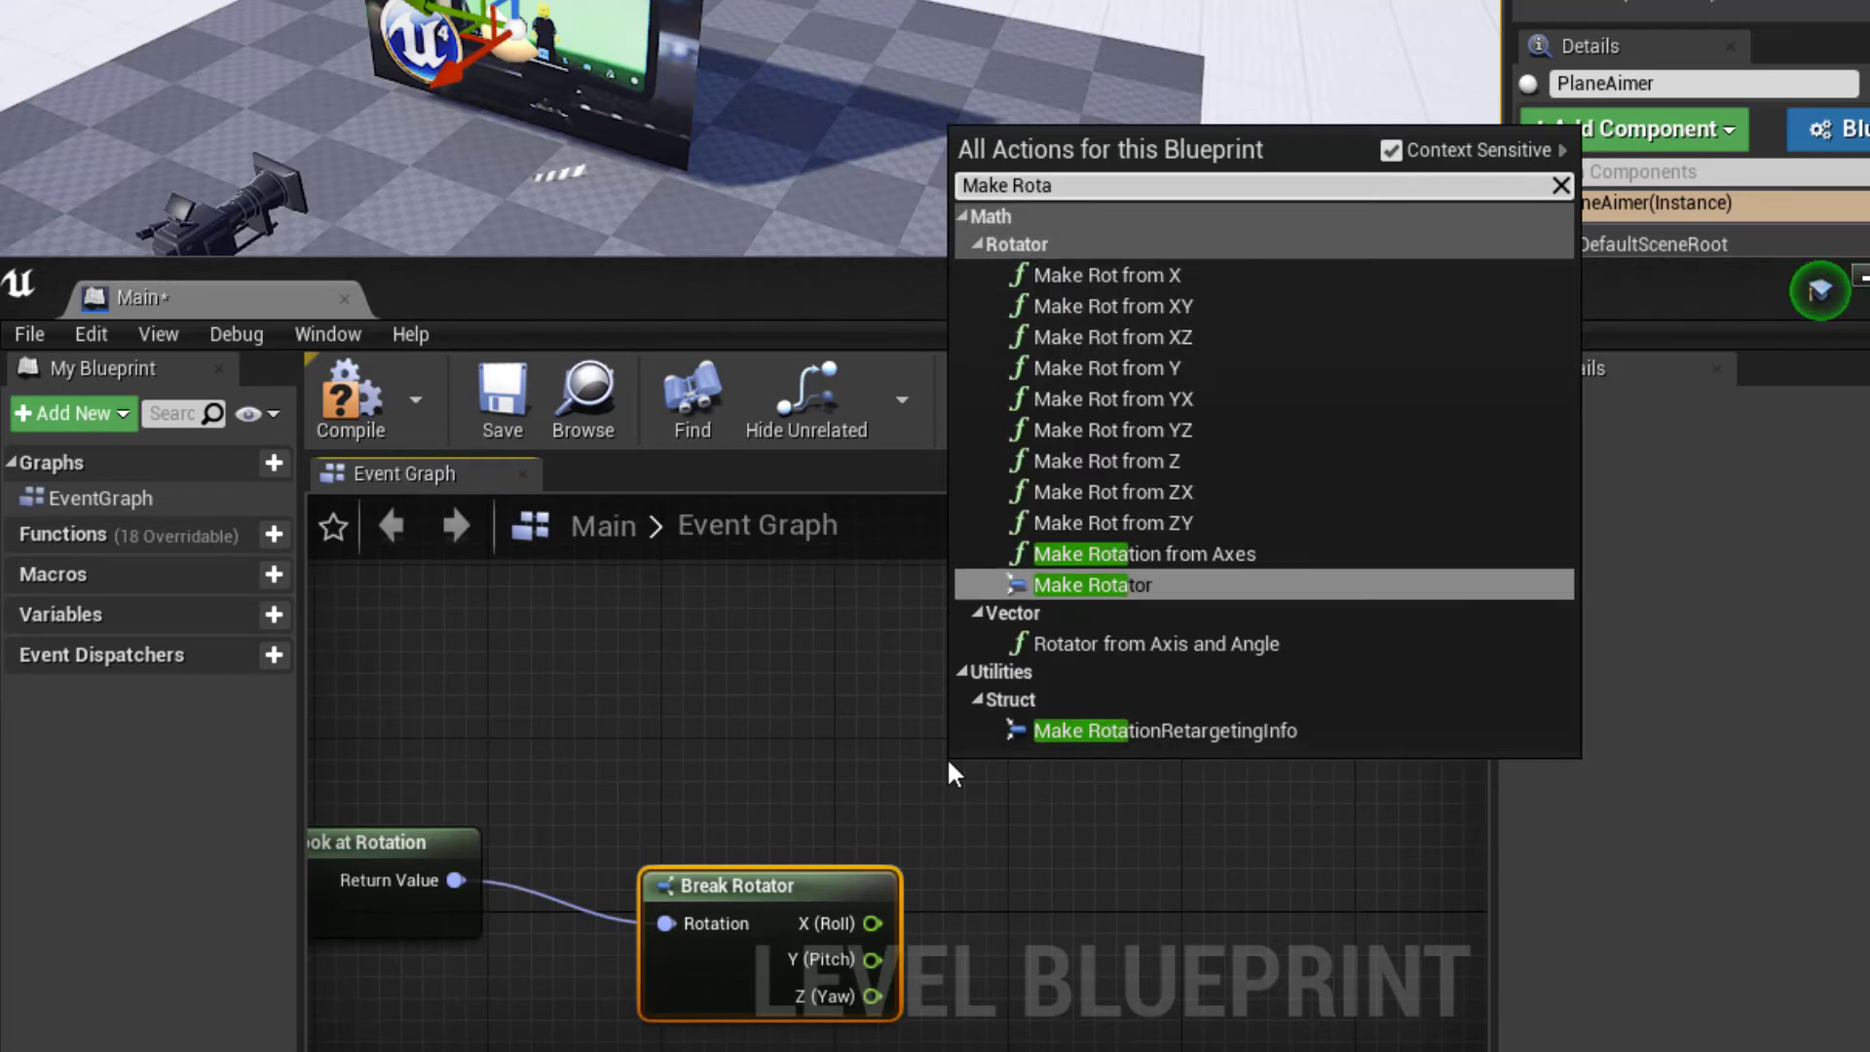
click(1054, 584)
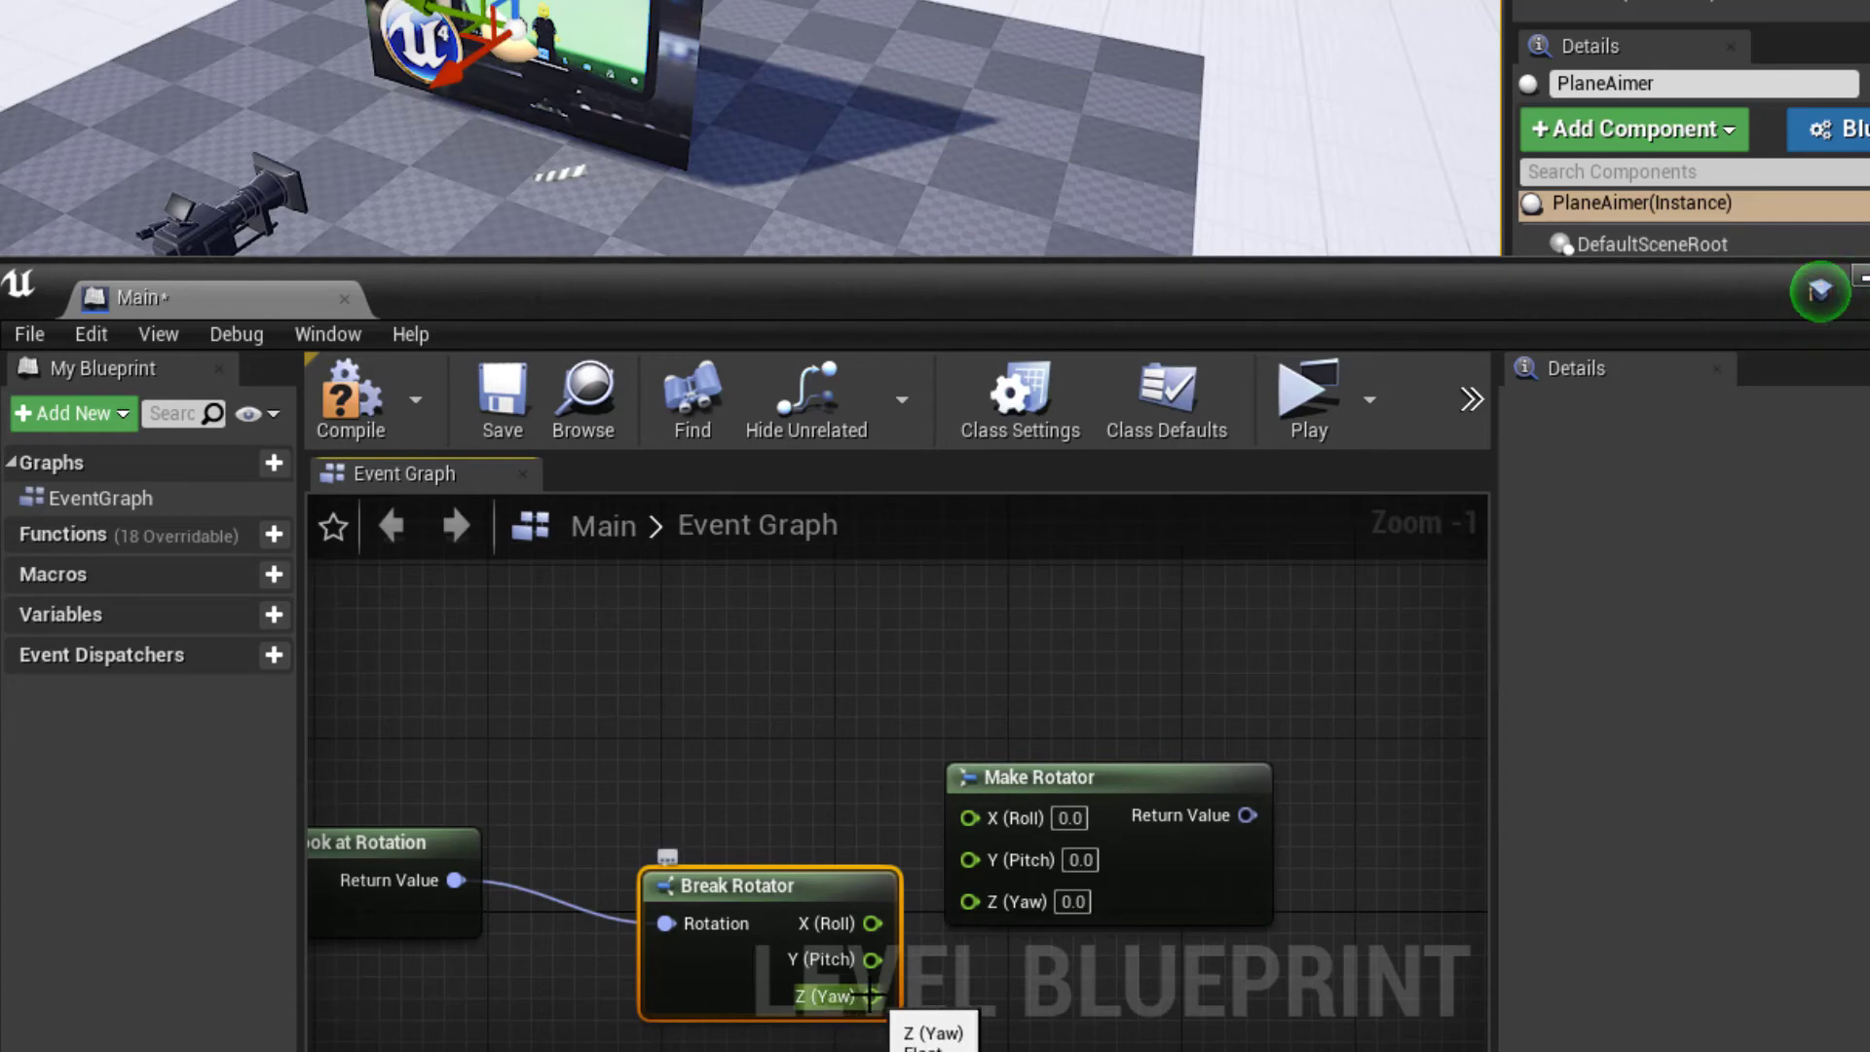
drag(871, 996, 969, 898)
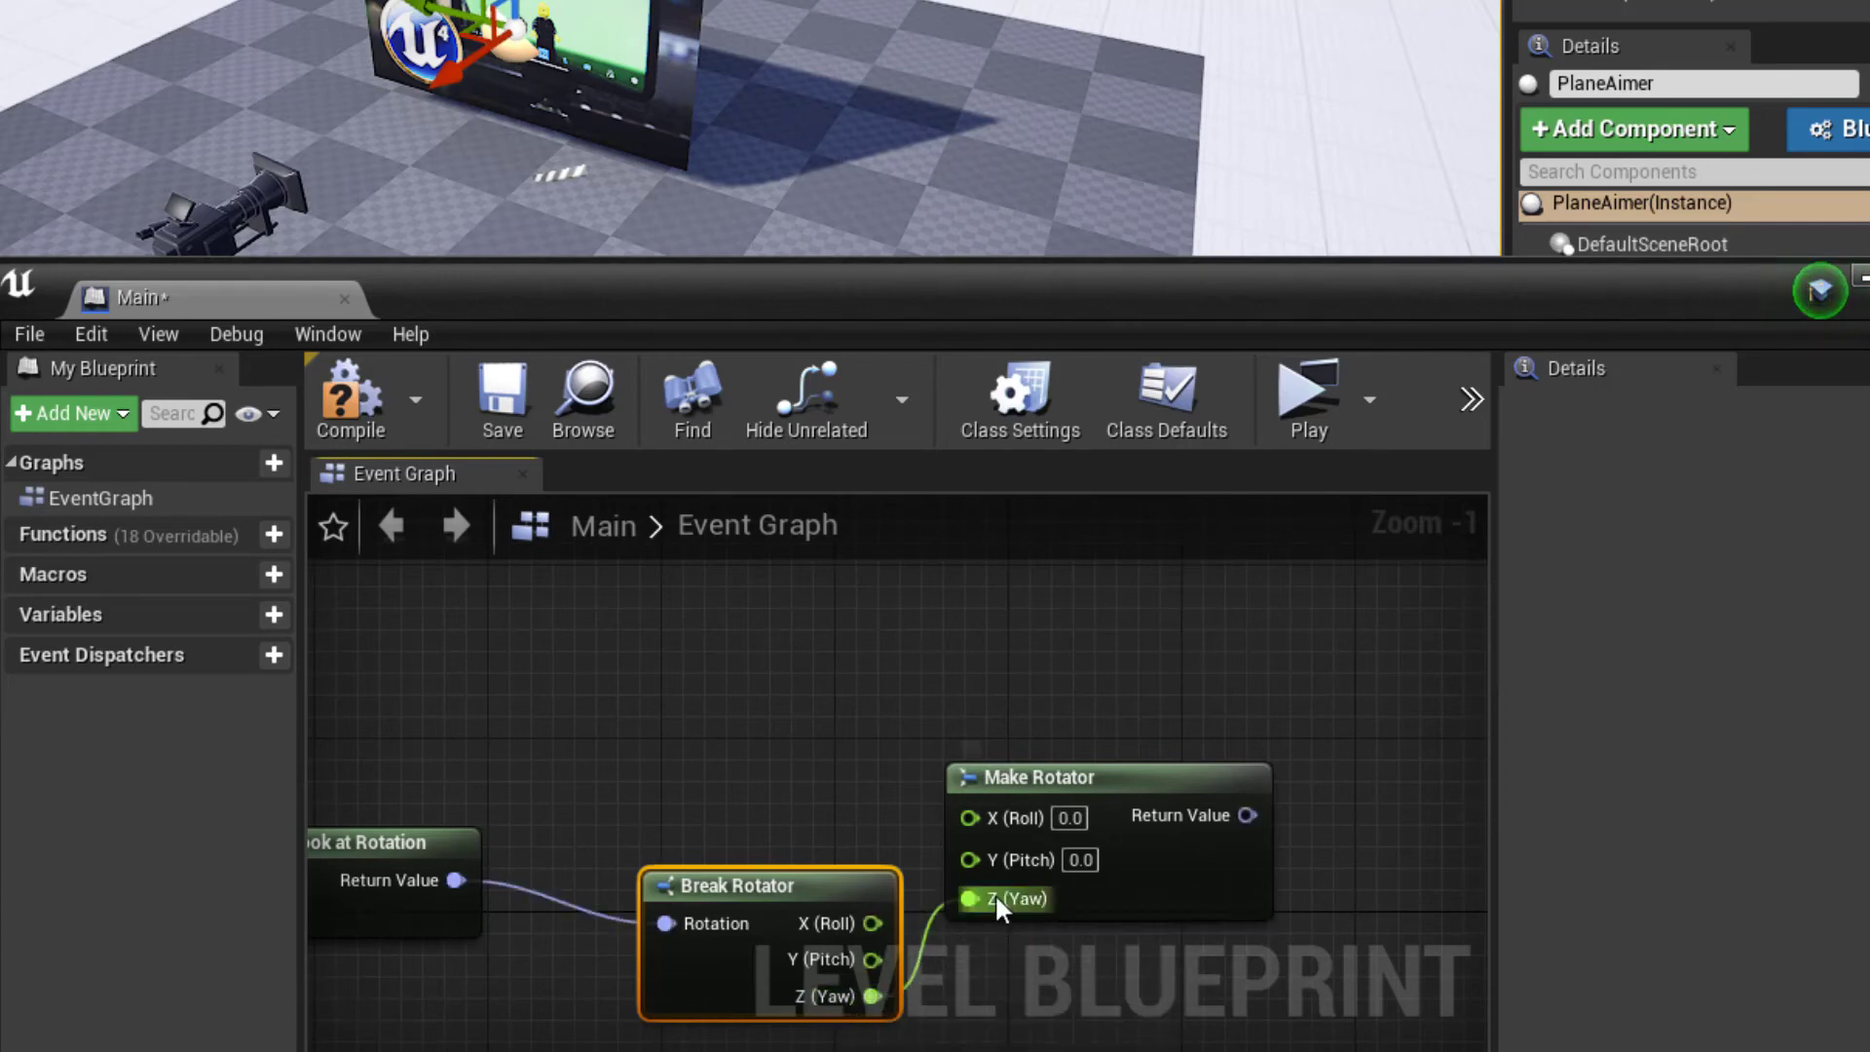
drag(1003, 776, 1046, 820)
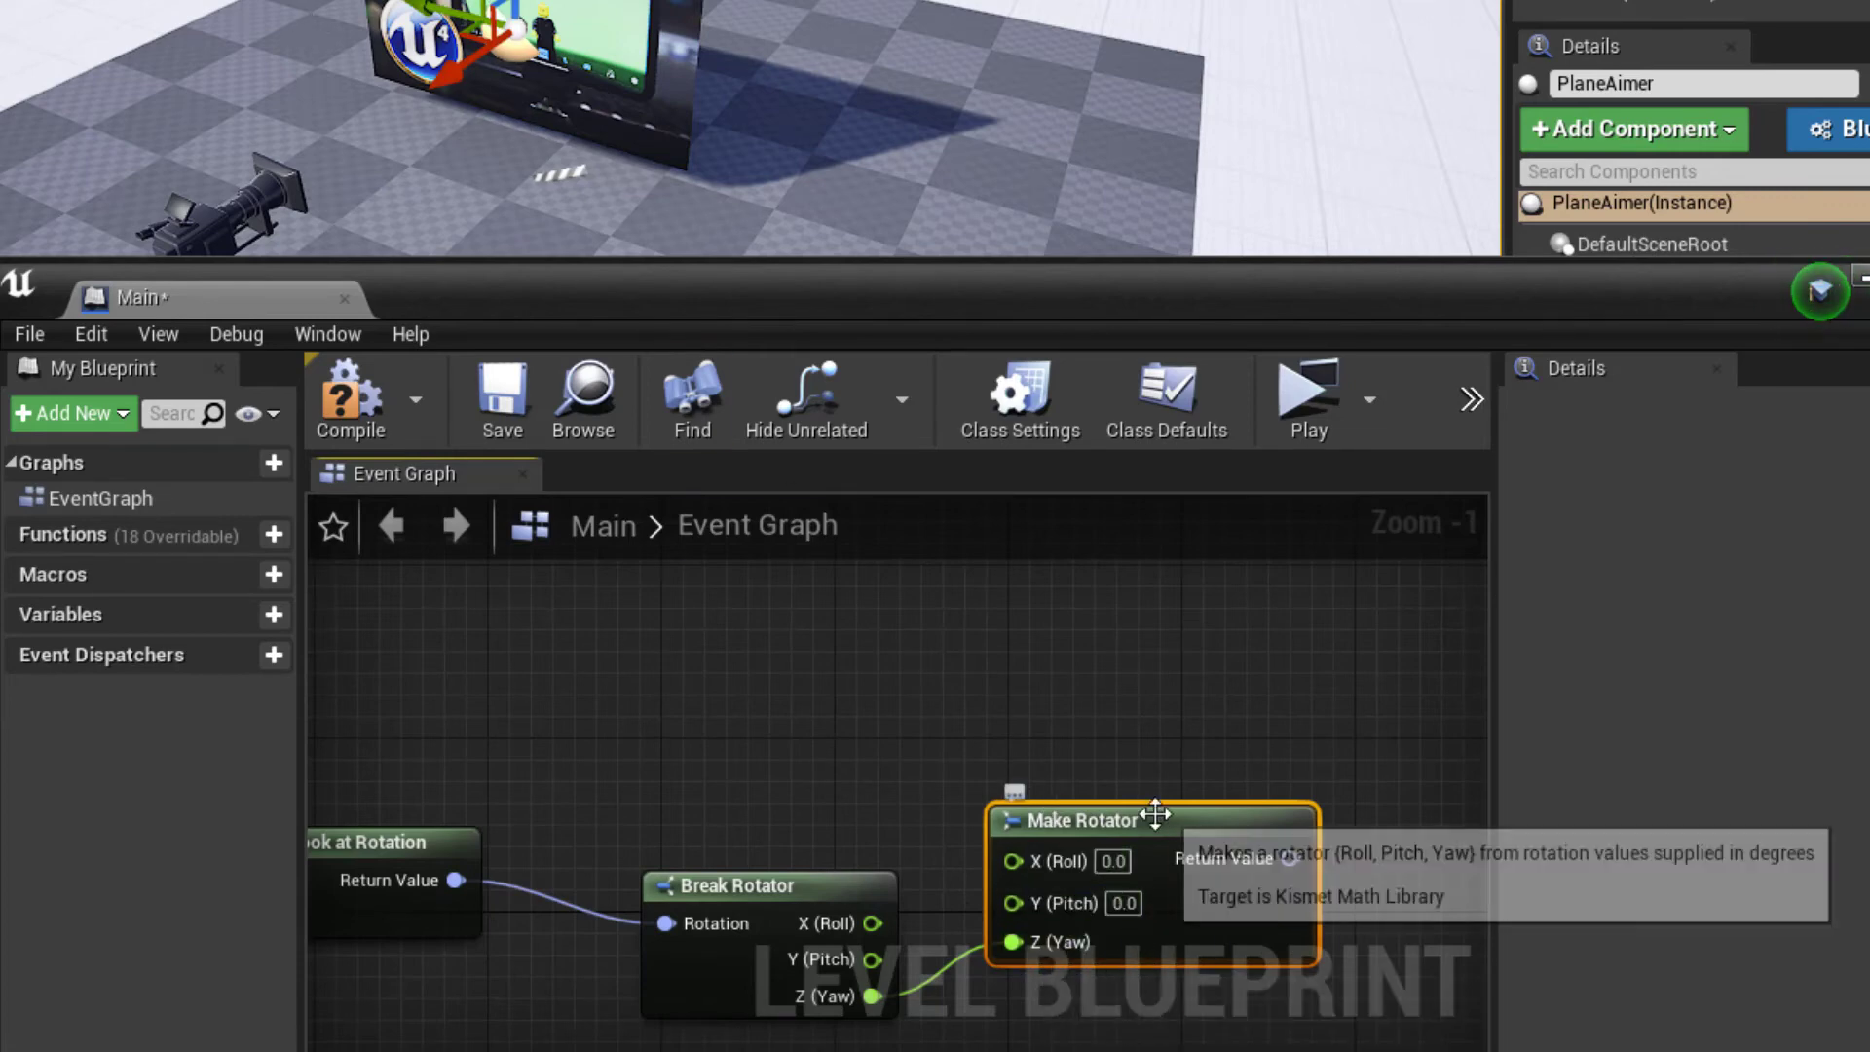
scroll(855, 663, down, 3)
right_drag(741, 663, 662, 740)
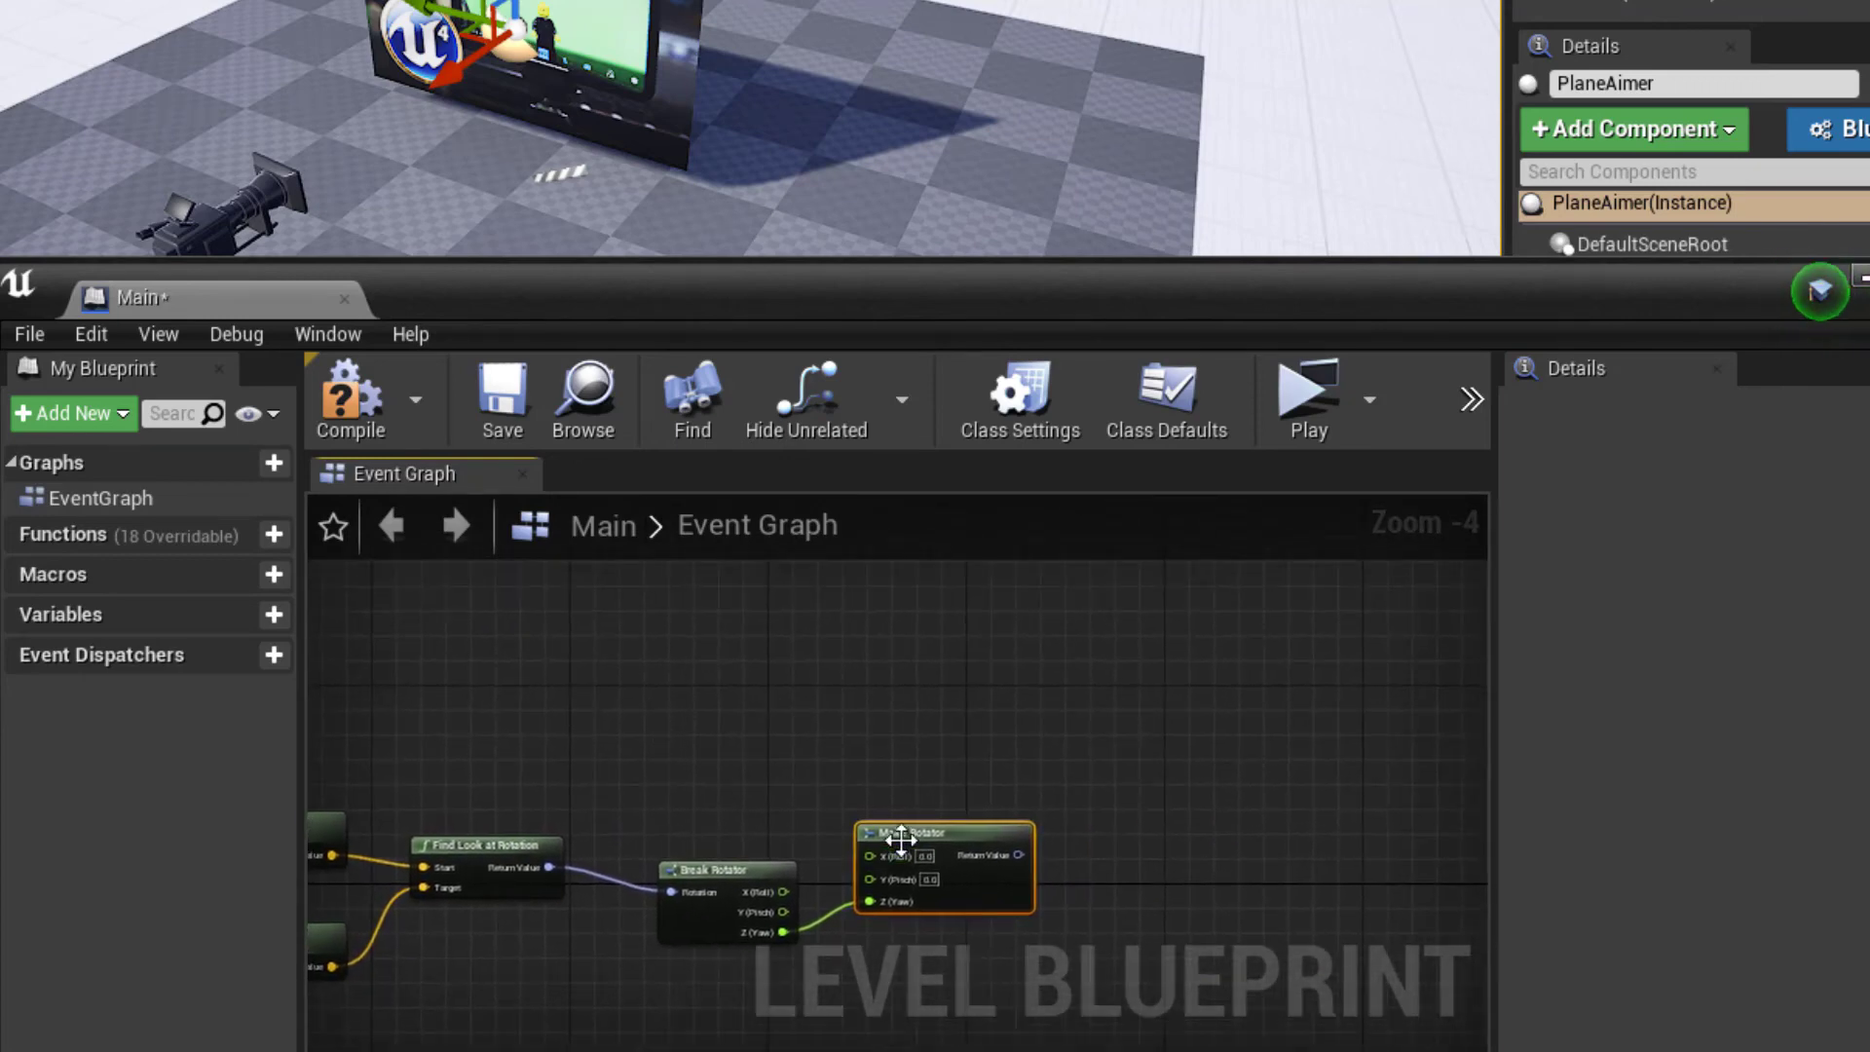
mouse_move(917, 853)
mouse_down()
mouse_move(842, 803)
mouse_move(946, 836)
mouse_up()
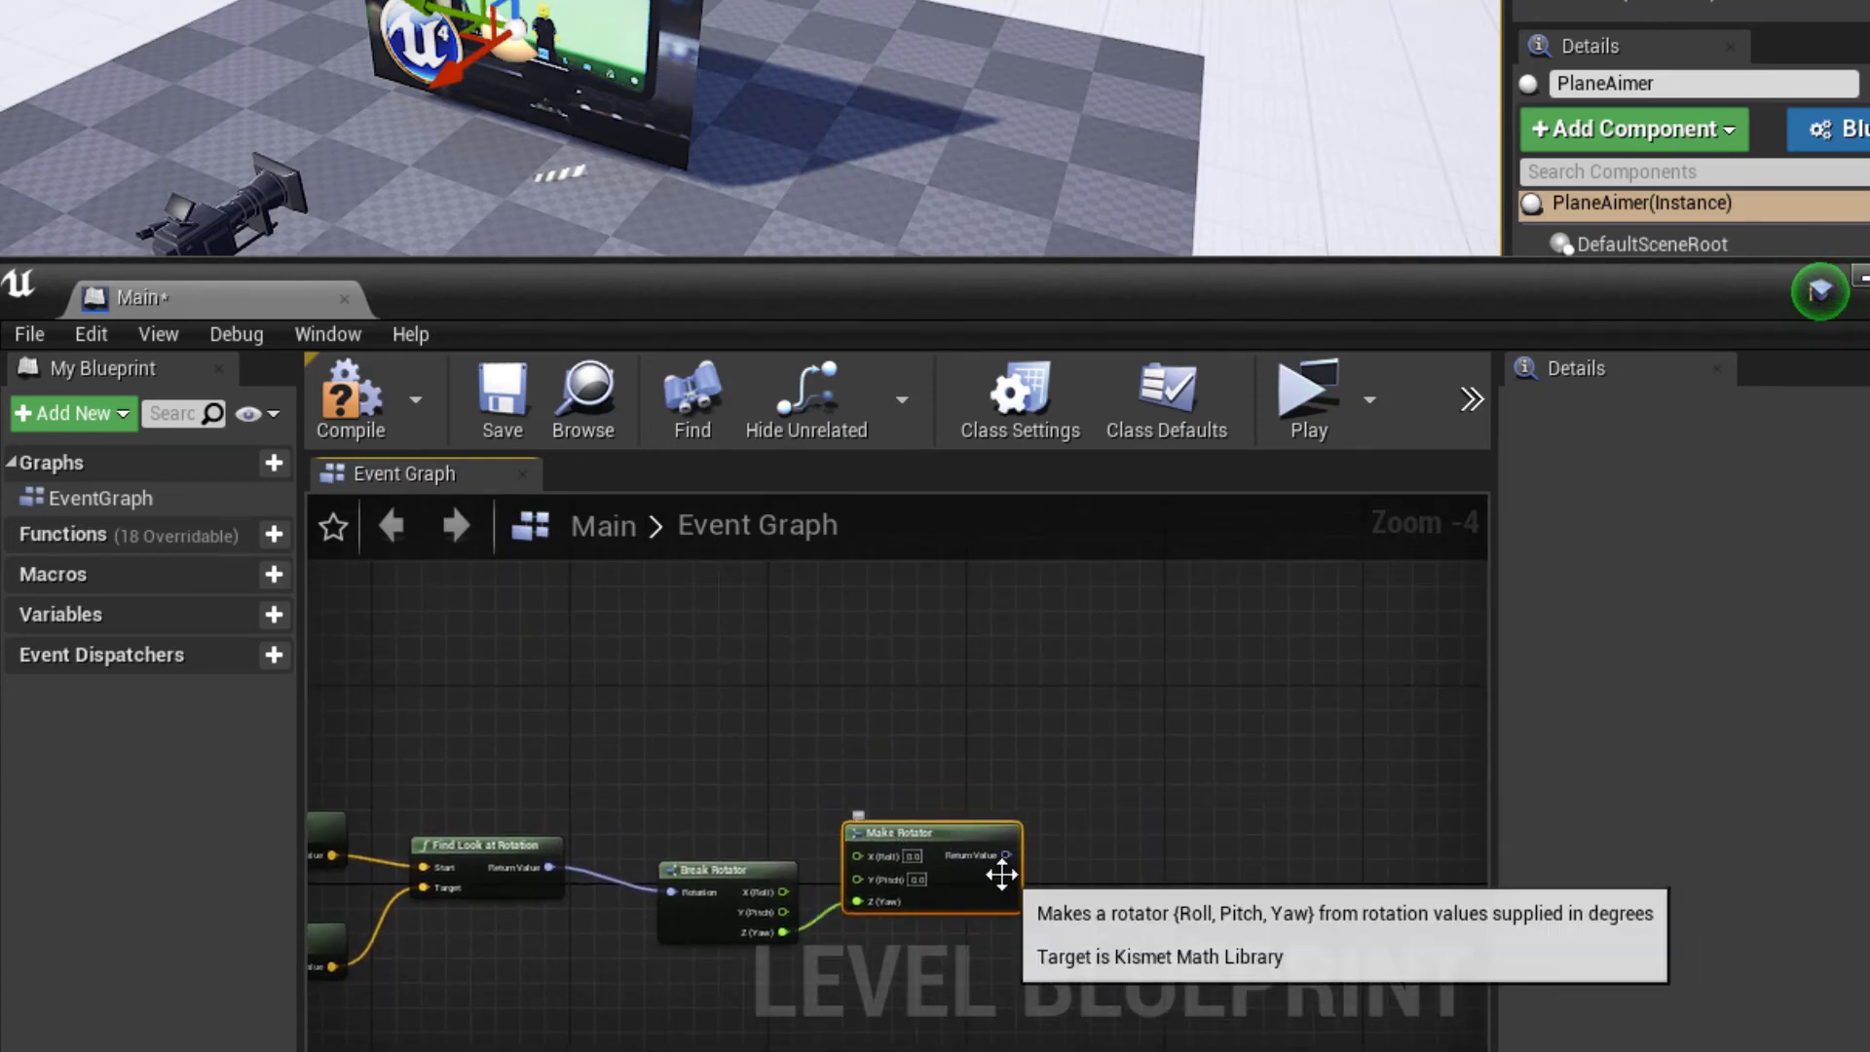
scroll(1008, 853, up, 4)
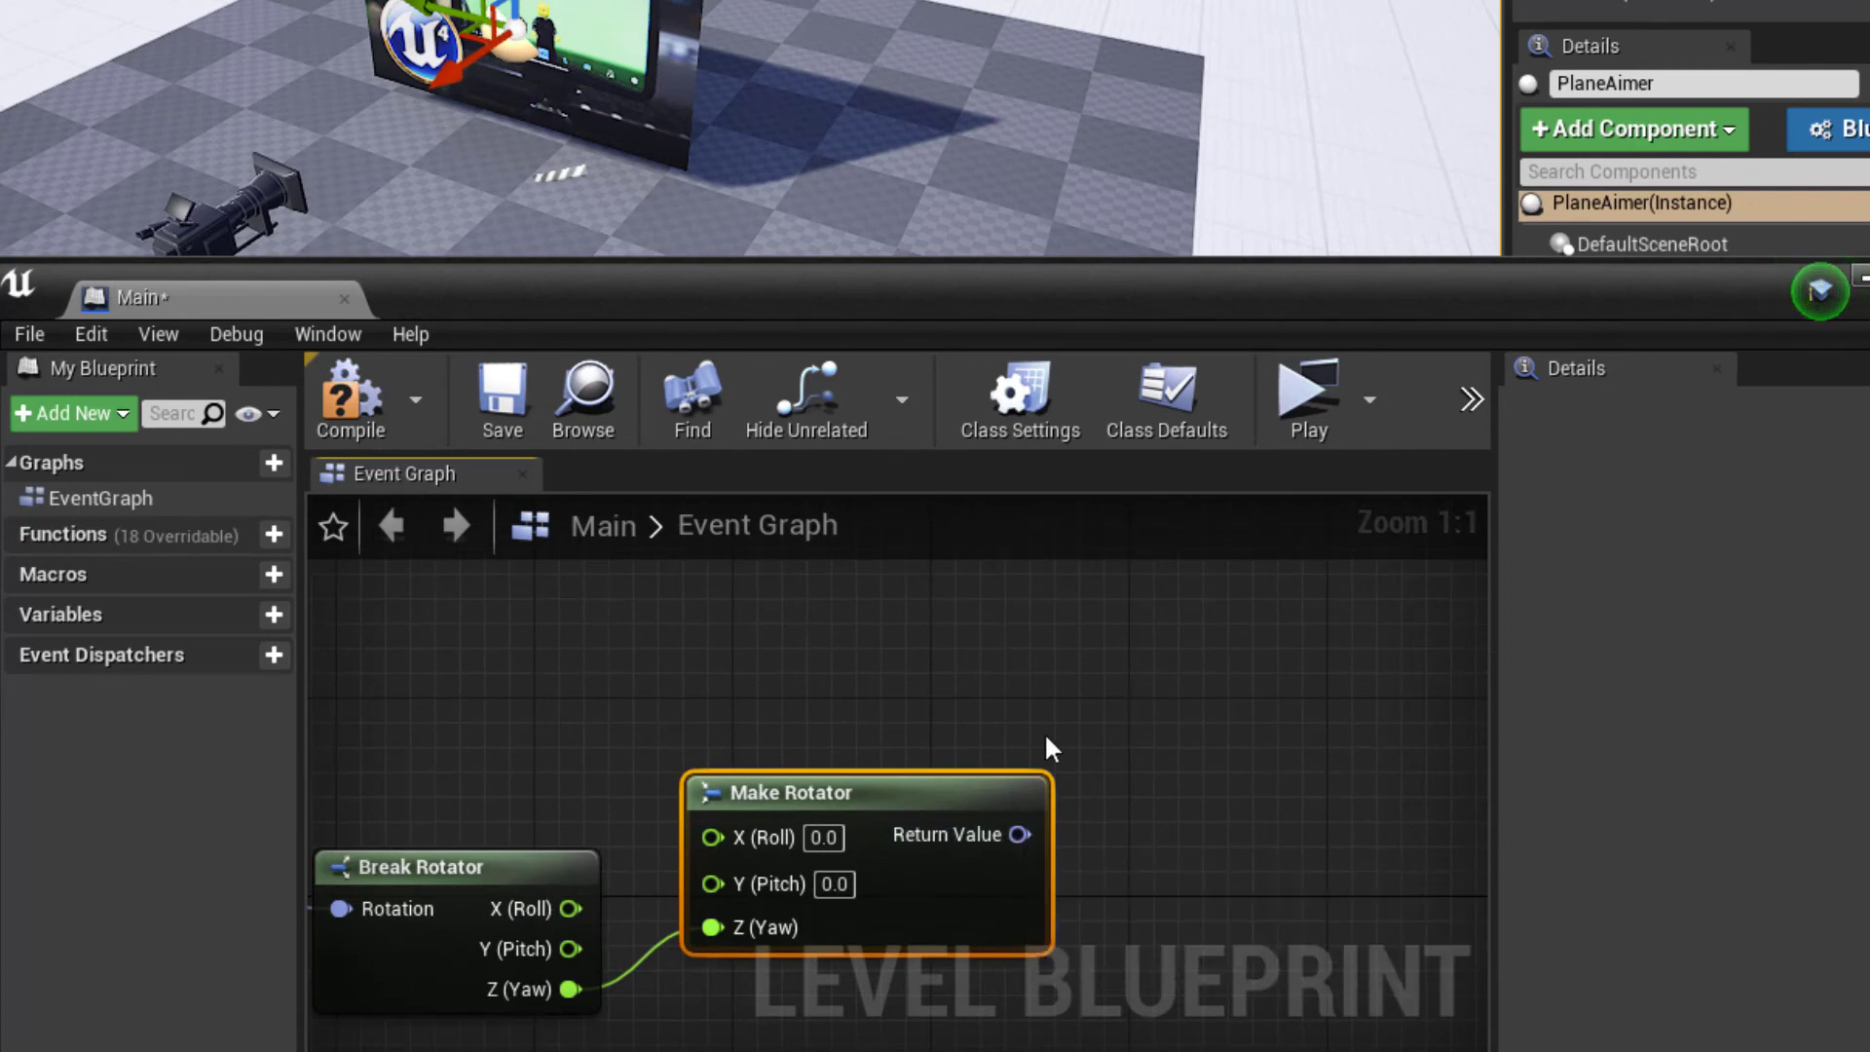
scroll(956, 616, down, 1)
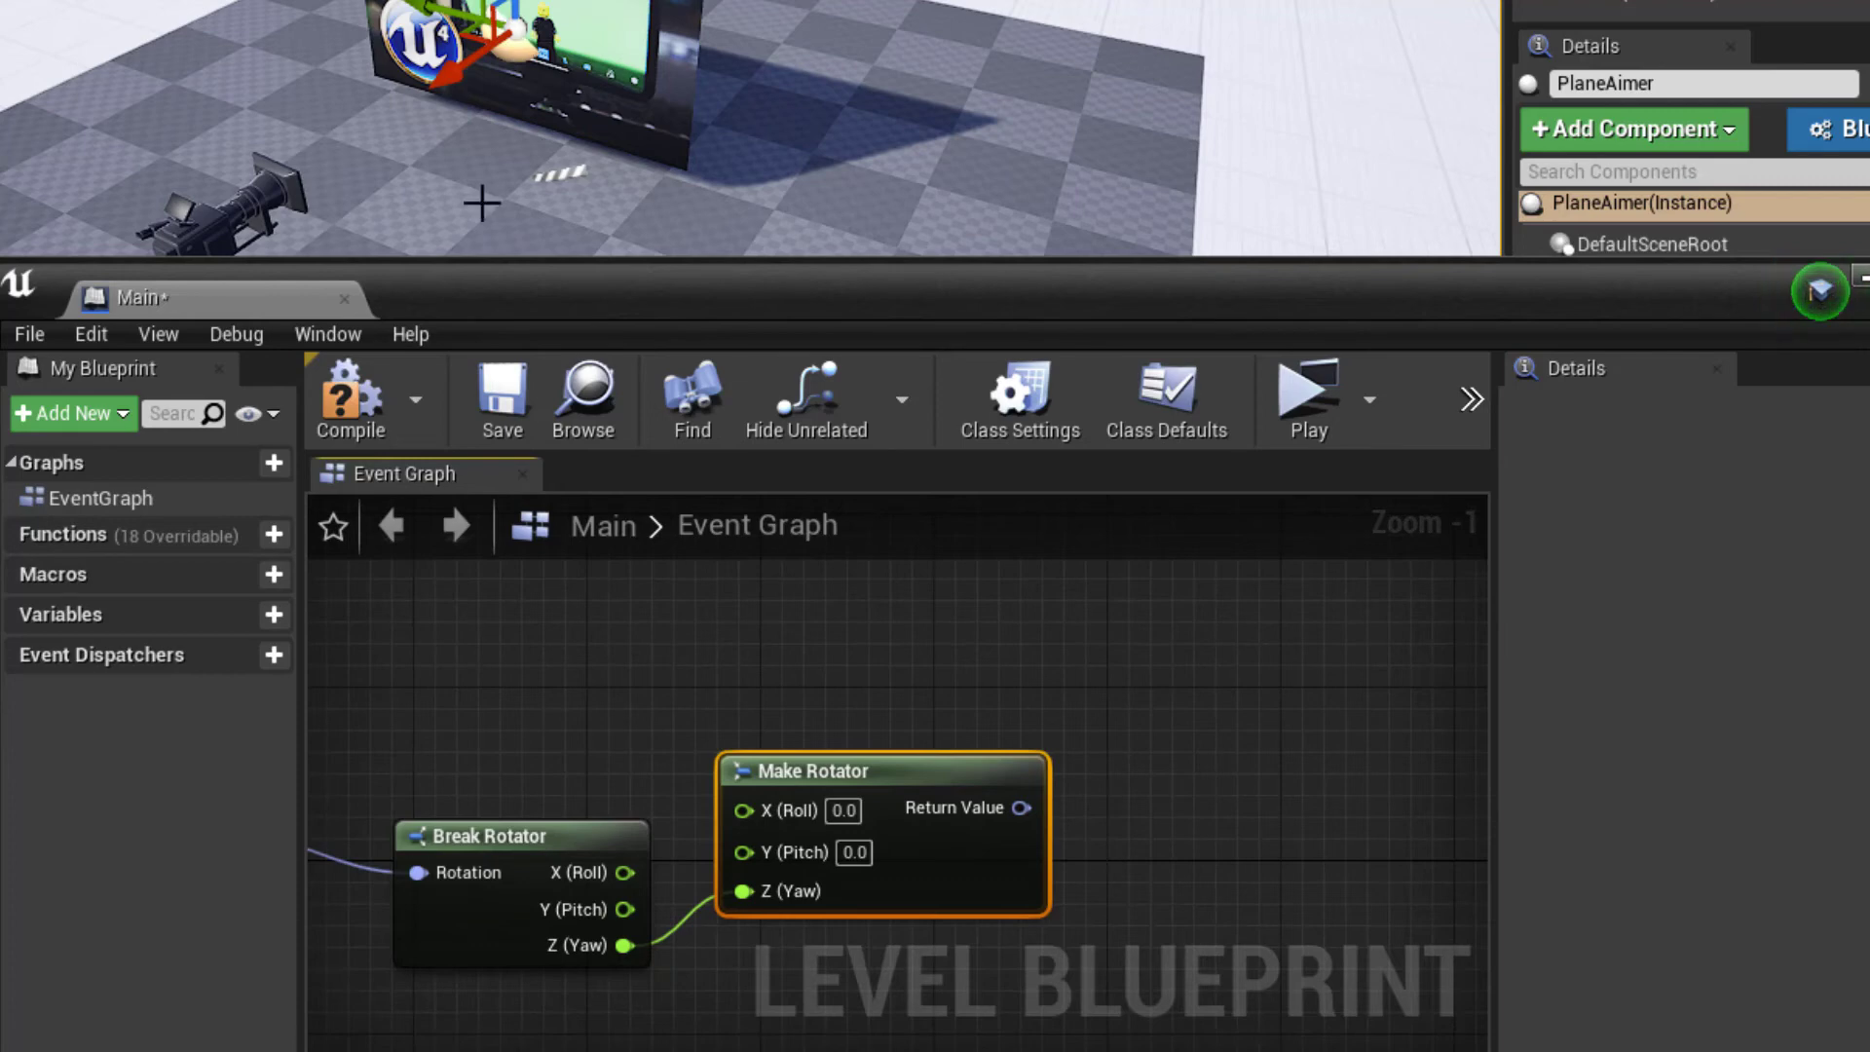
Add SetActorRotation targeting PlaneAimer and plug Make Rotator's Return Value into New Rotation
right_click(1102, 629)
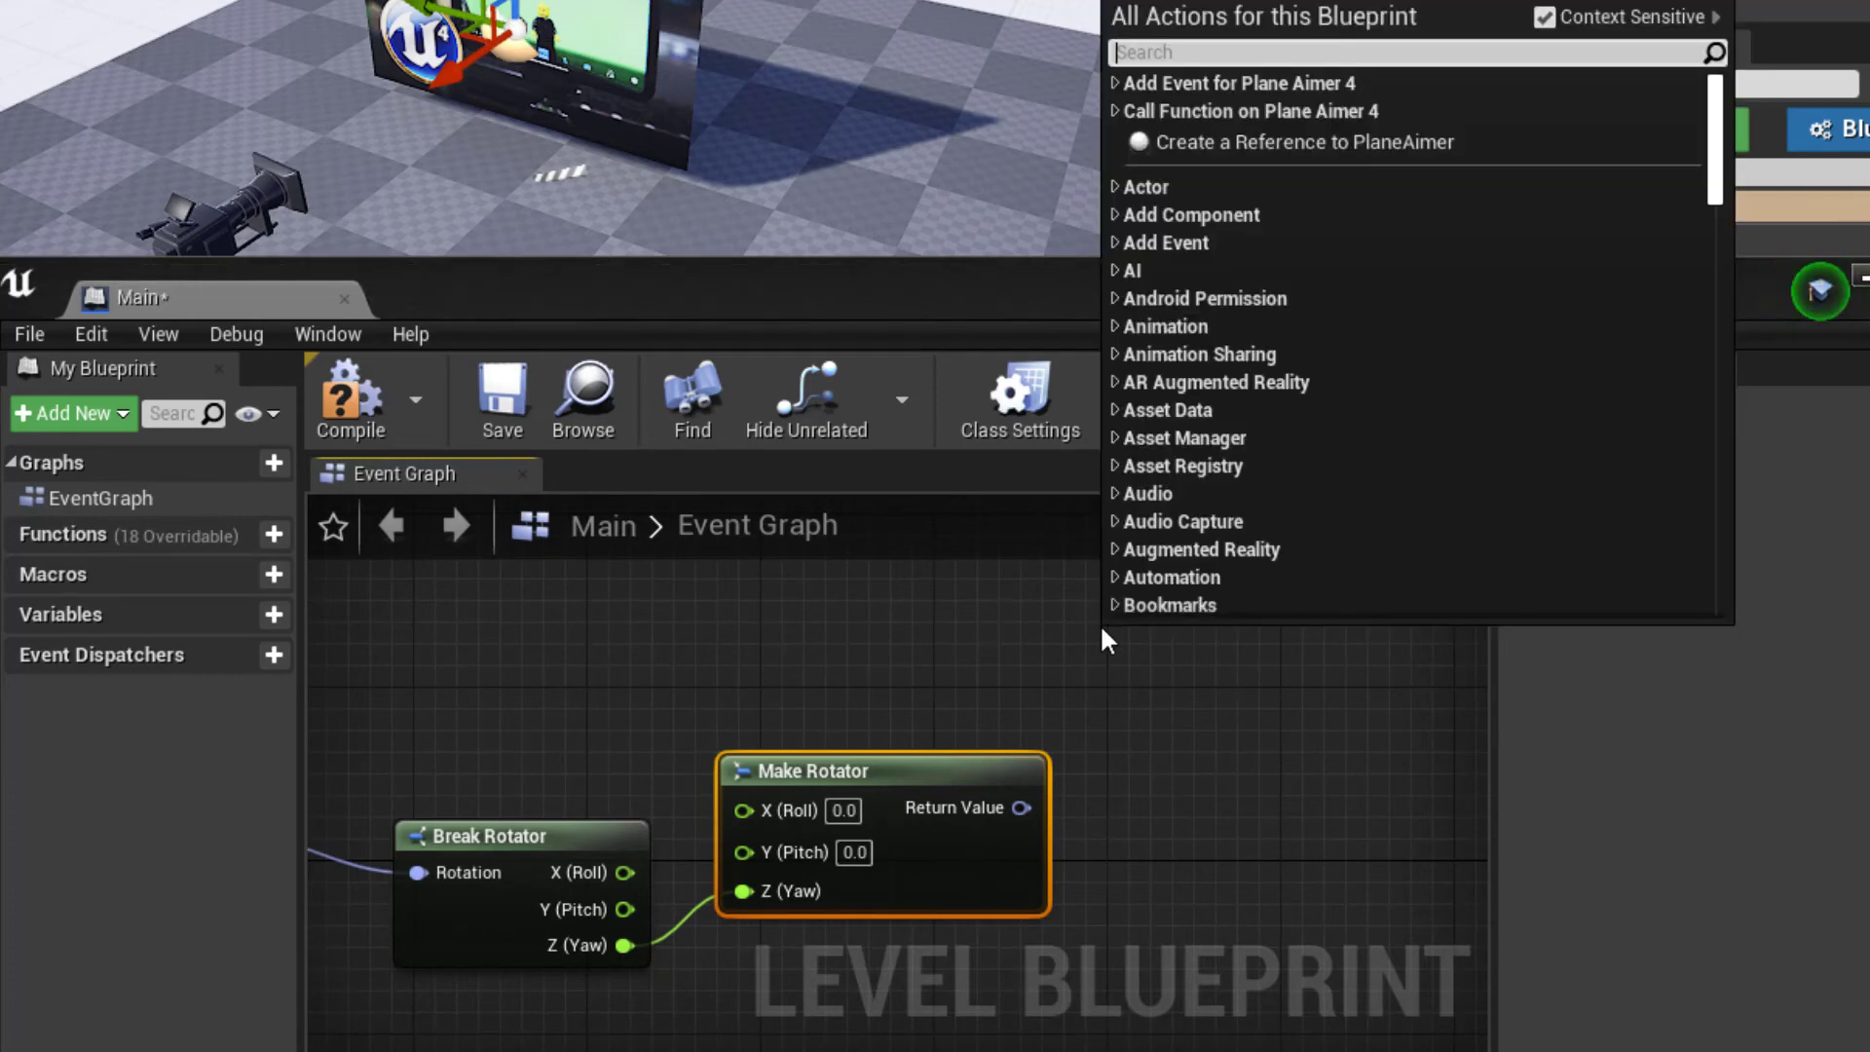
text(Set Actor)
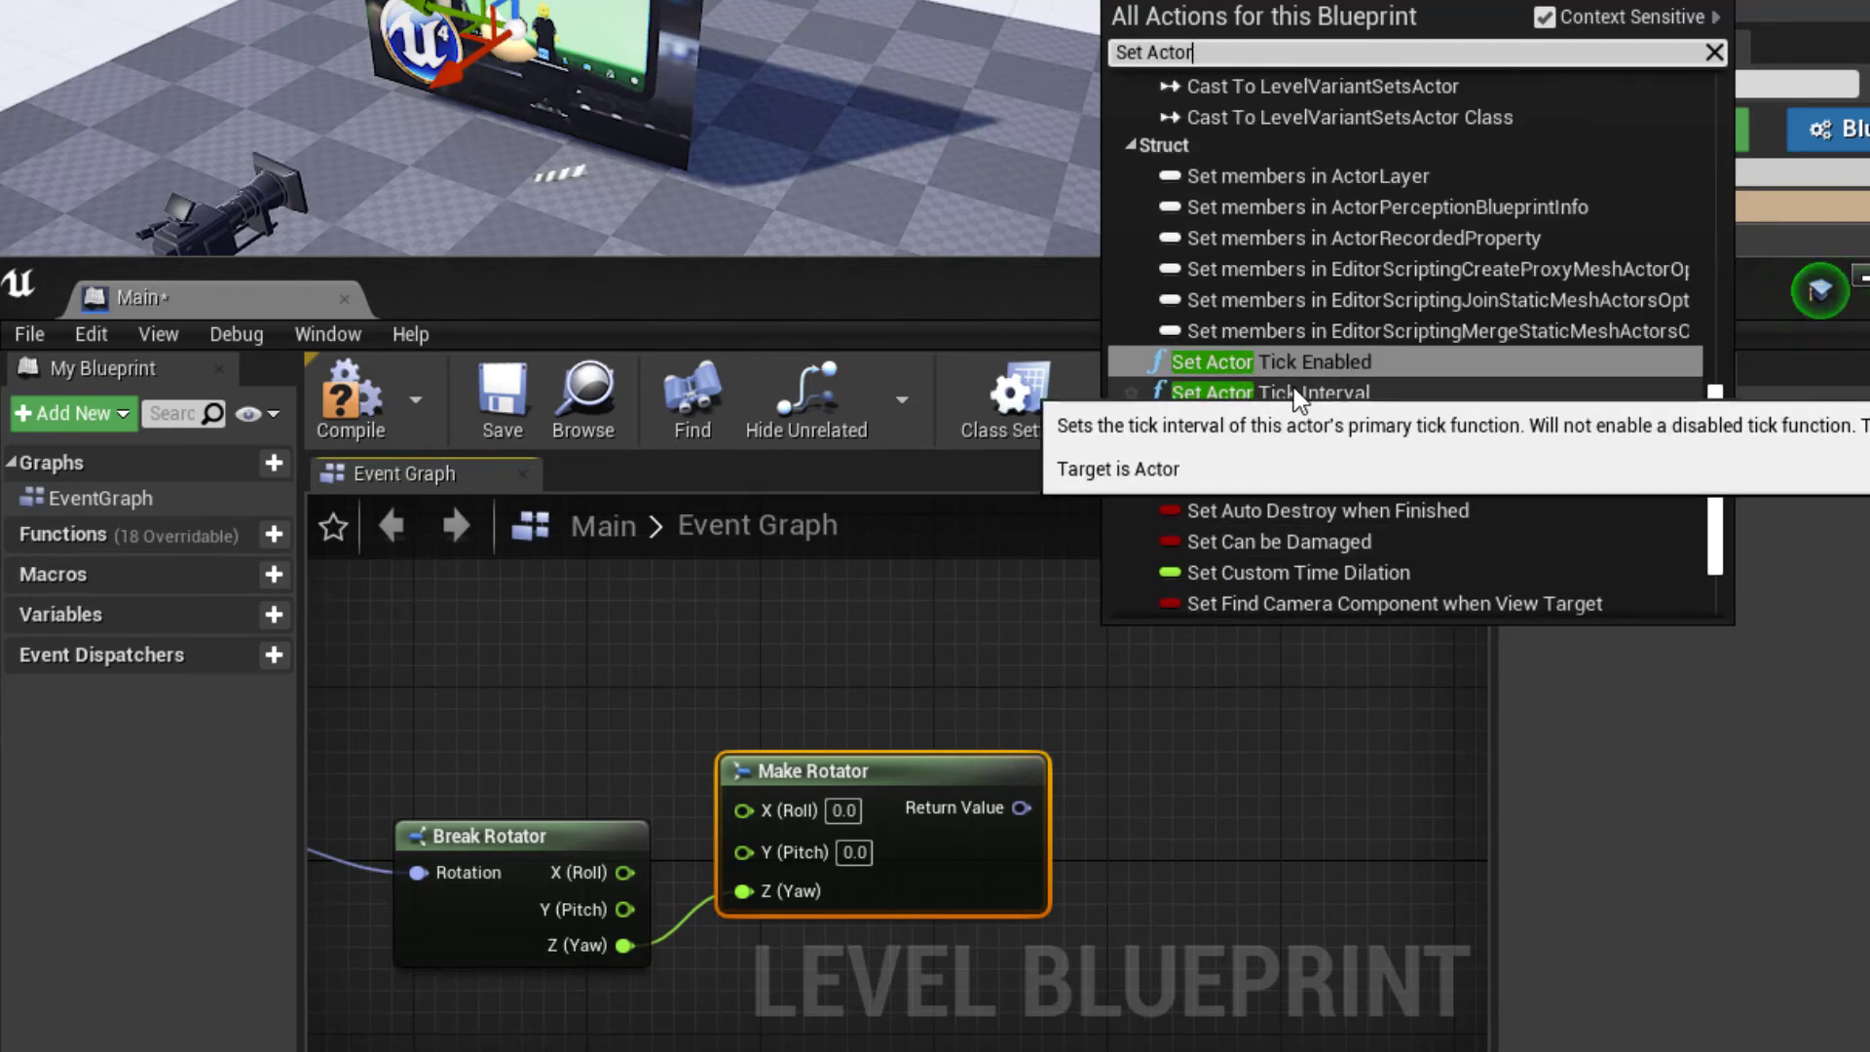
text(Rot)
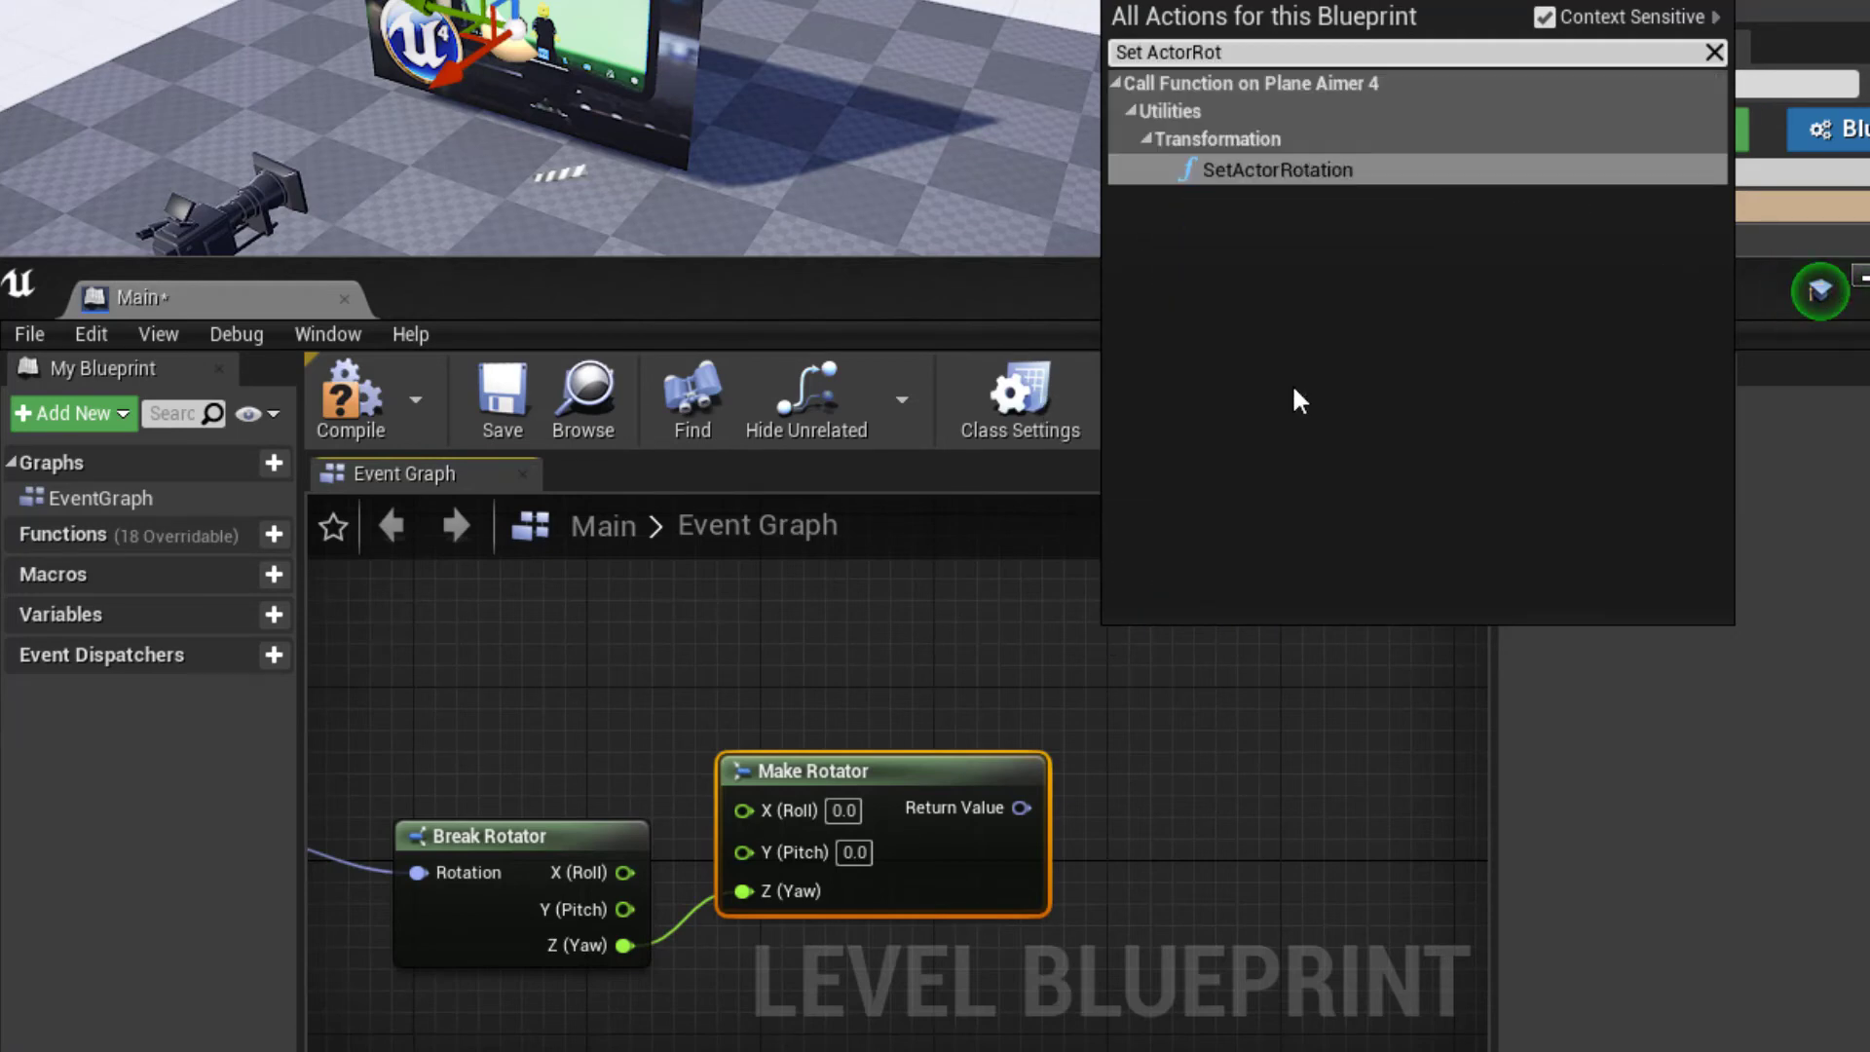
click(1267, 171)
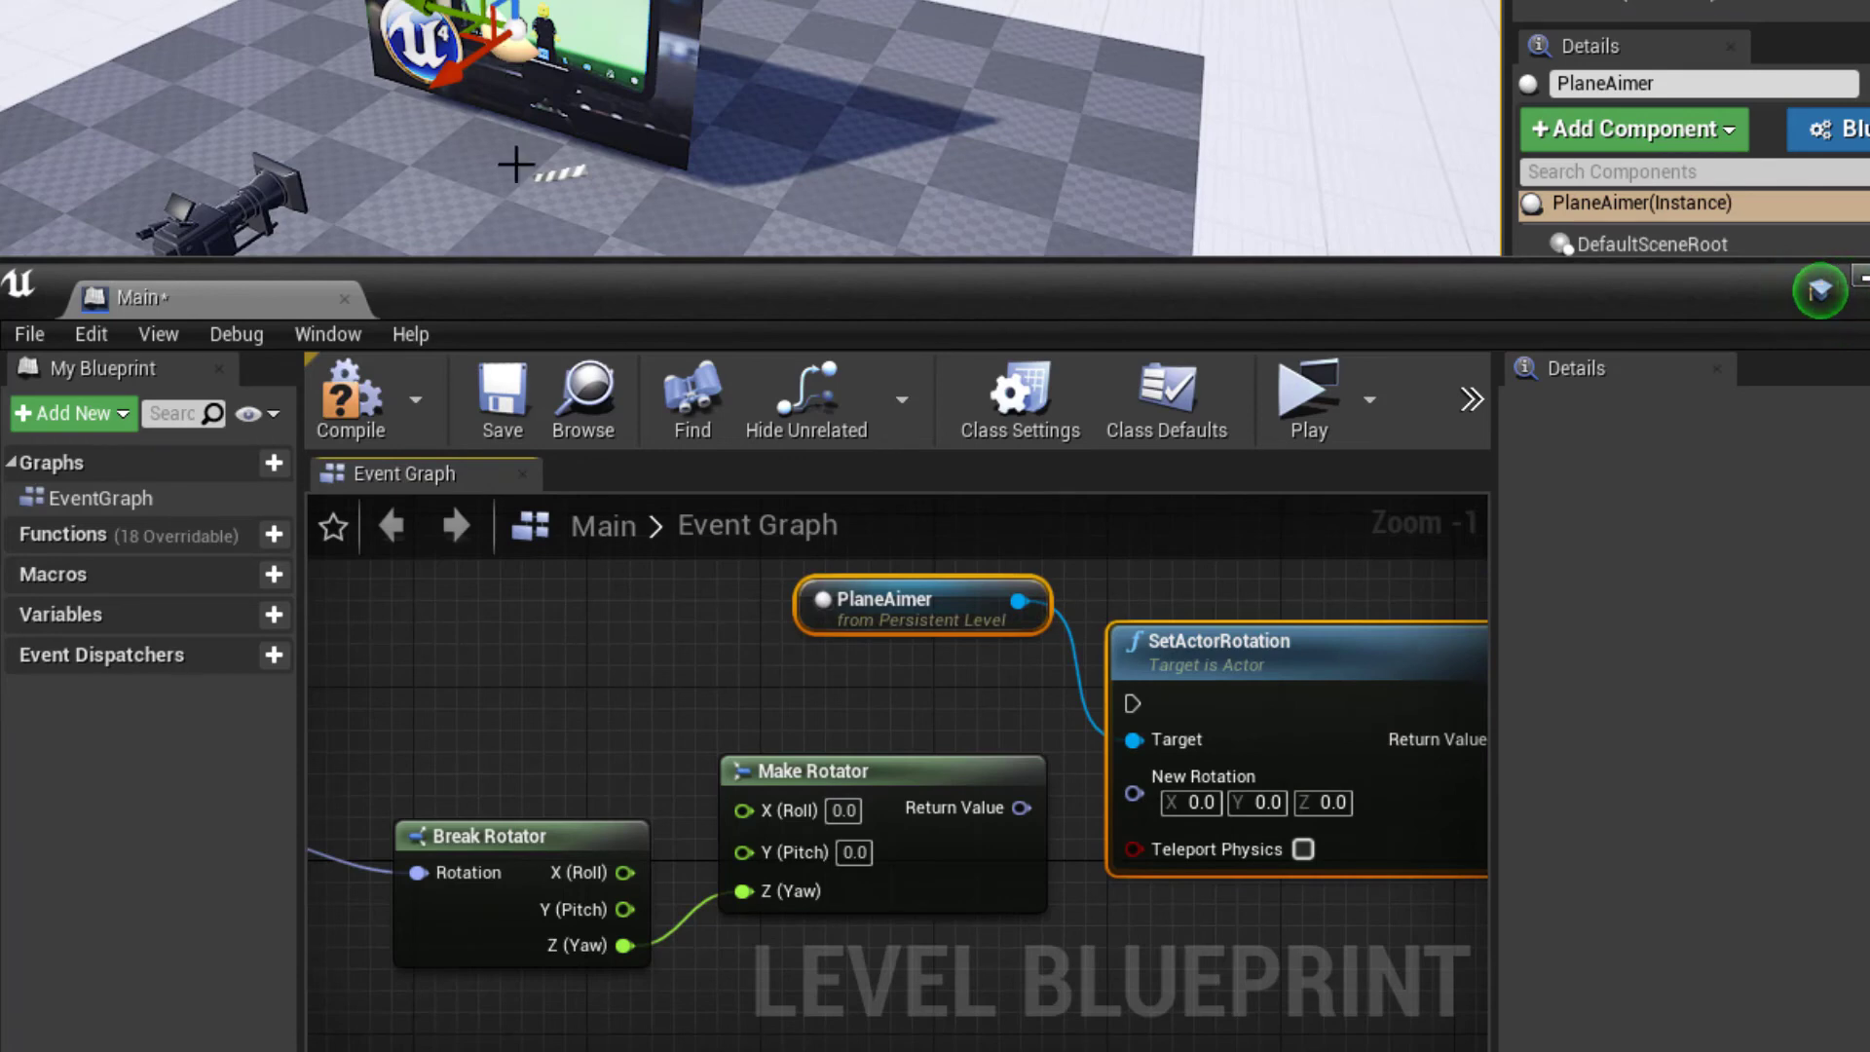
scroll(628, 623, down, 3)
right_drag(533, 622, 1040, 616)
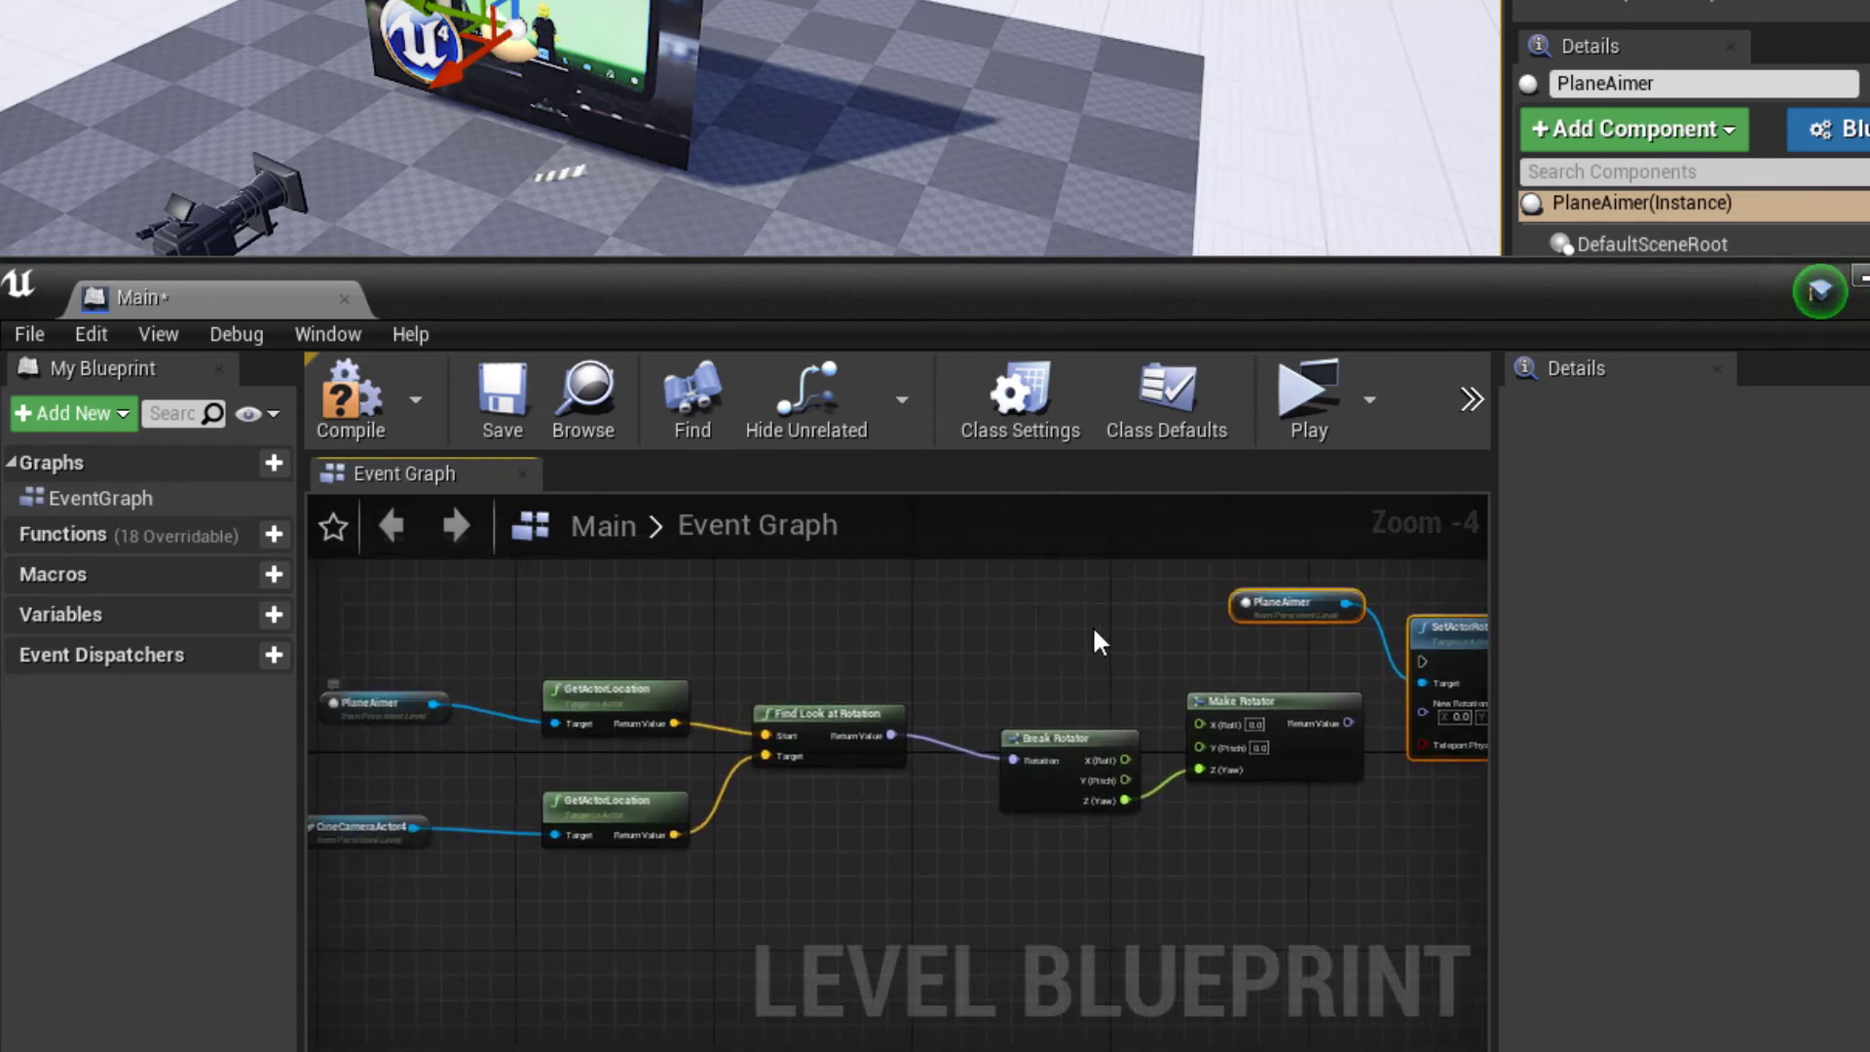
right_drag(1062, 639, 505, 647)
scroll(840, 781, up, 4)
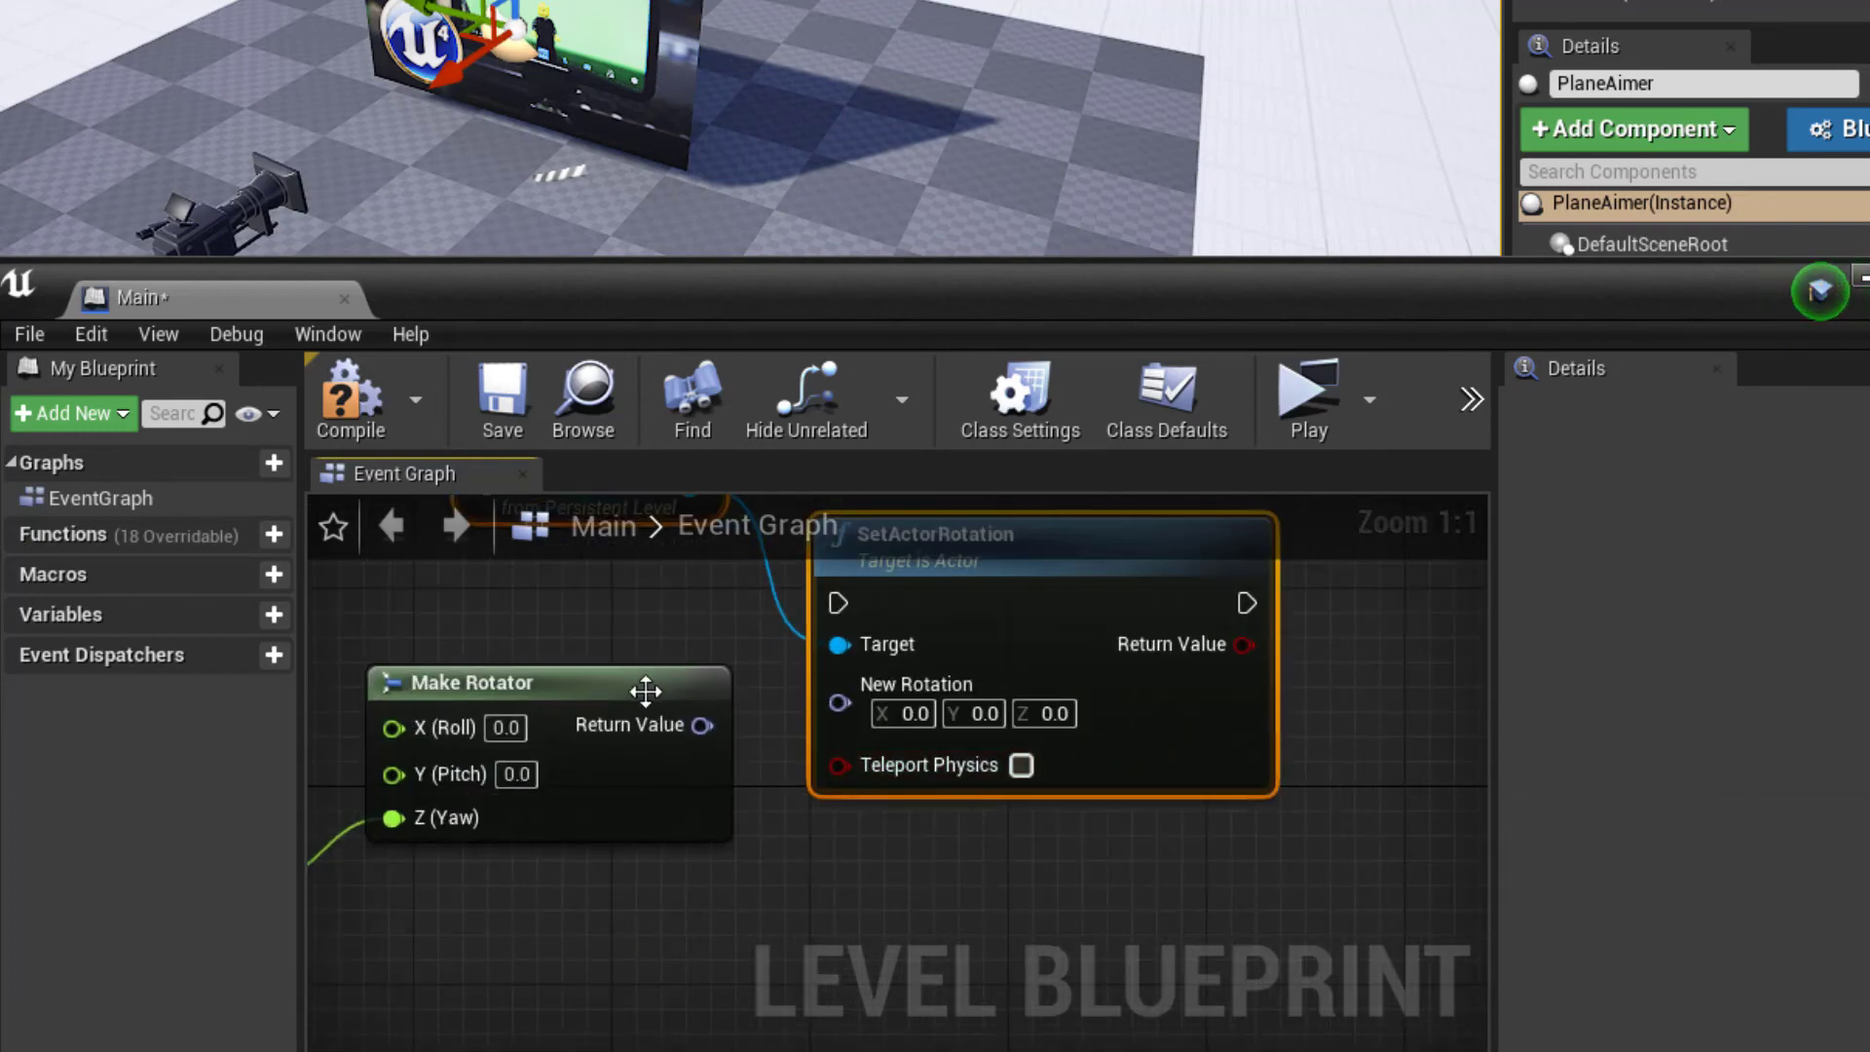
drag(701, 726, 840, 703)
scroll(910, 862, down, 4)
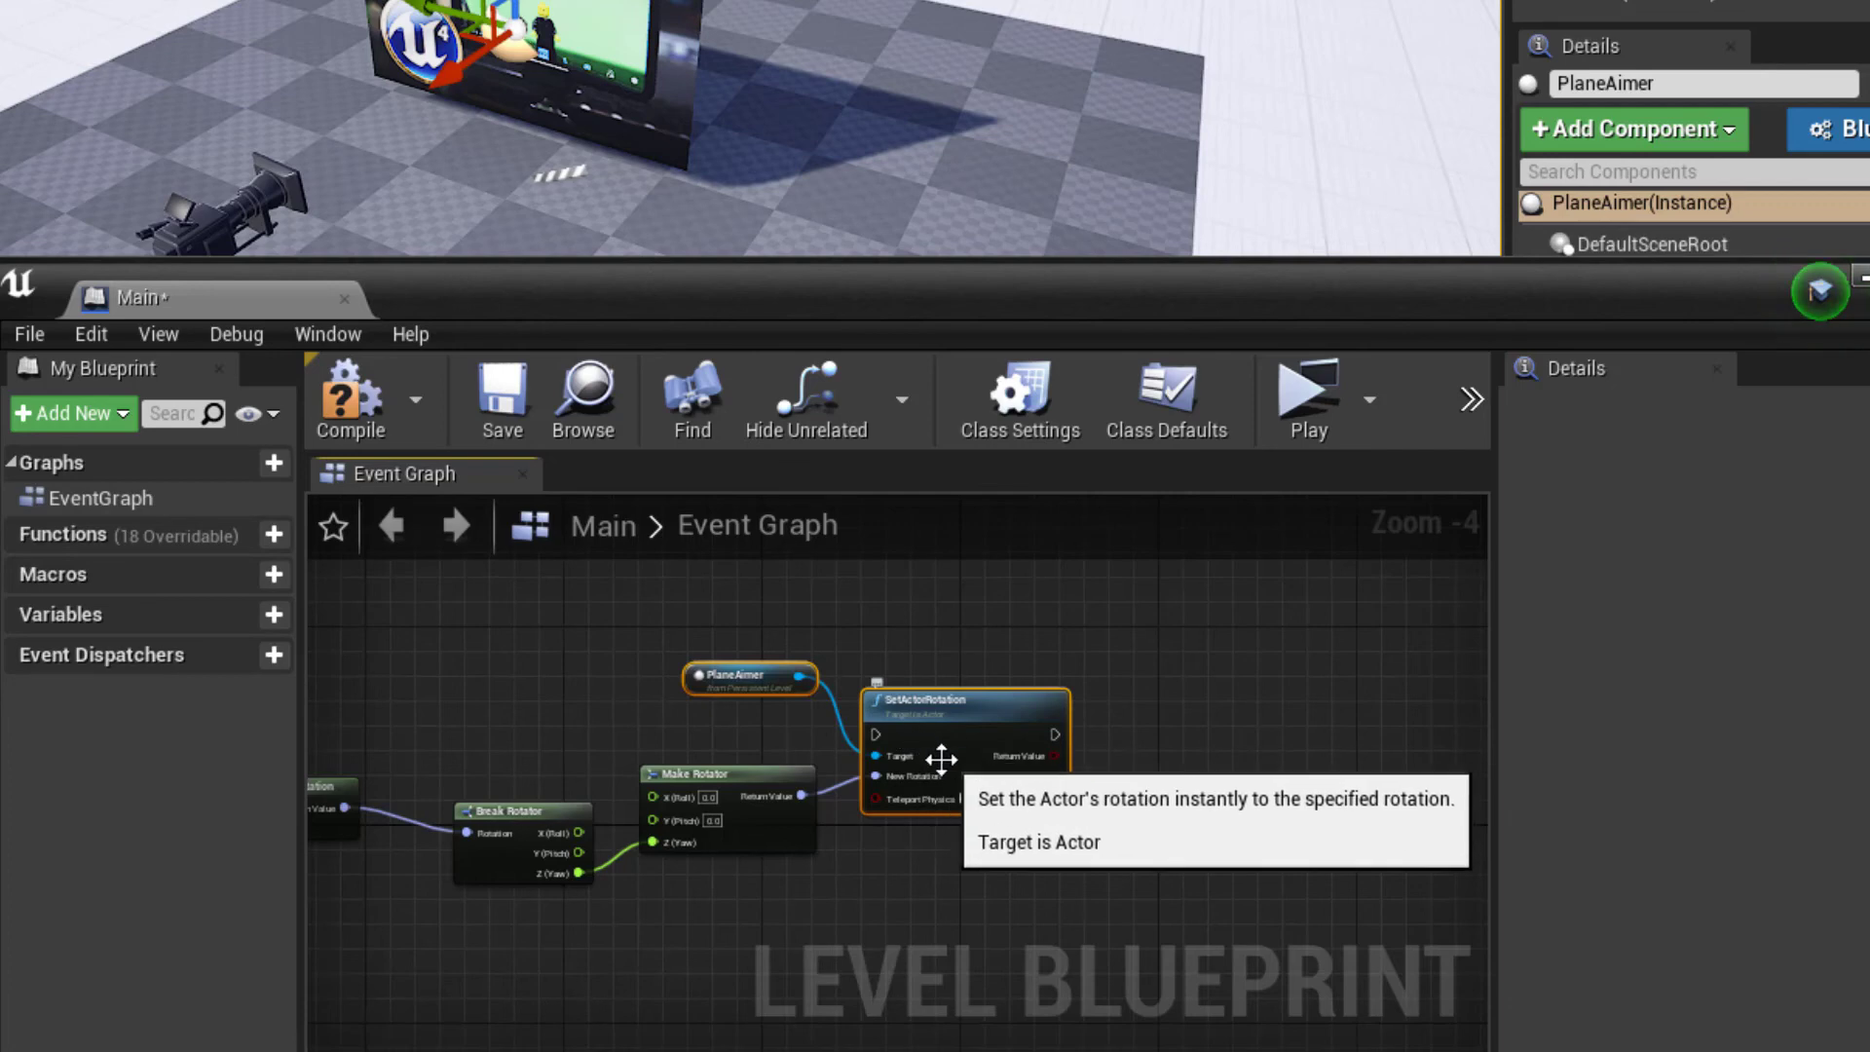
scroll(942, 757, up, 4)
scroll(826, 708, down, 3)
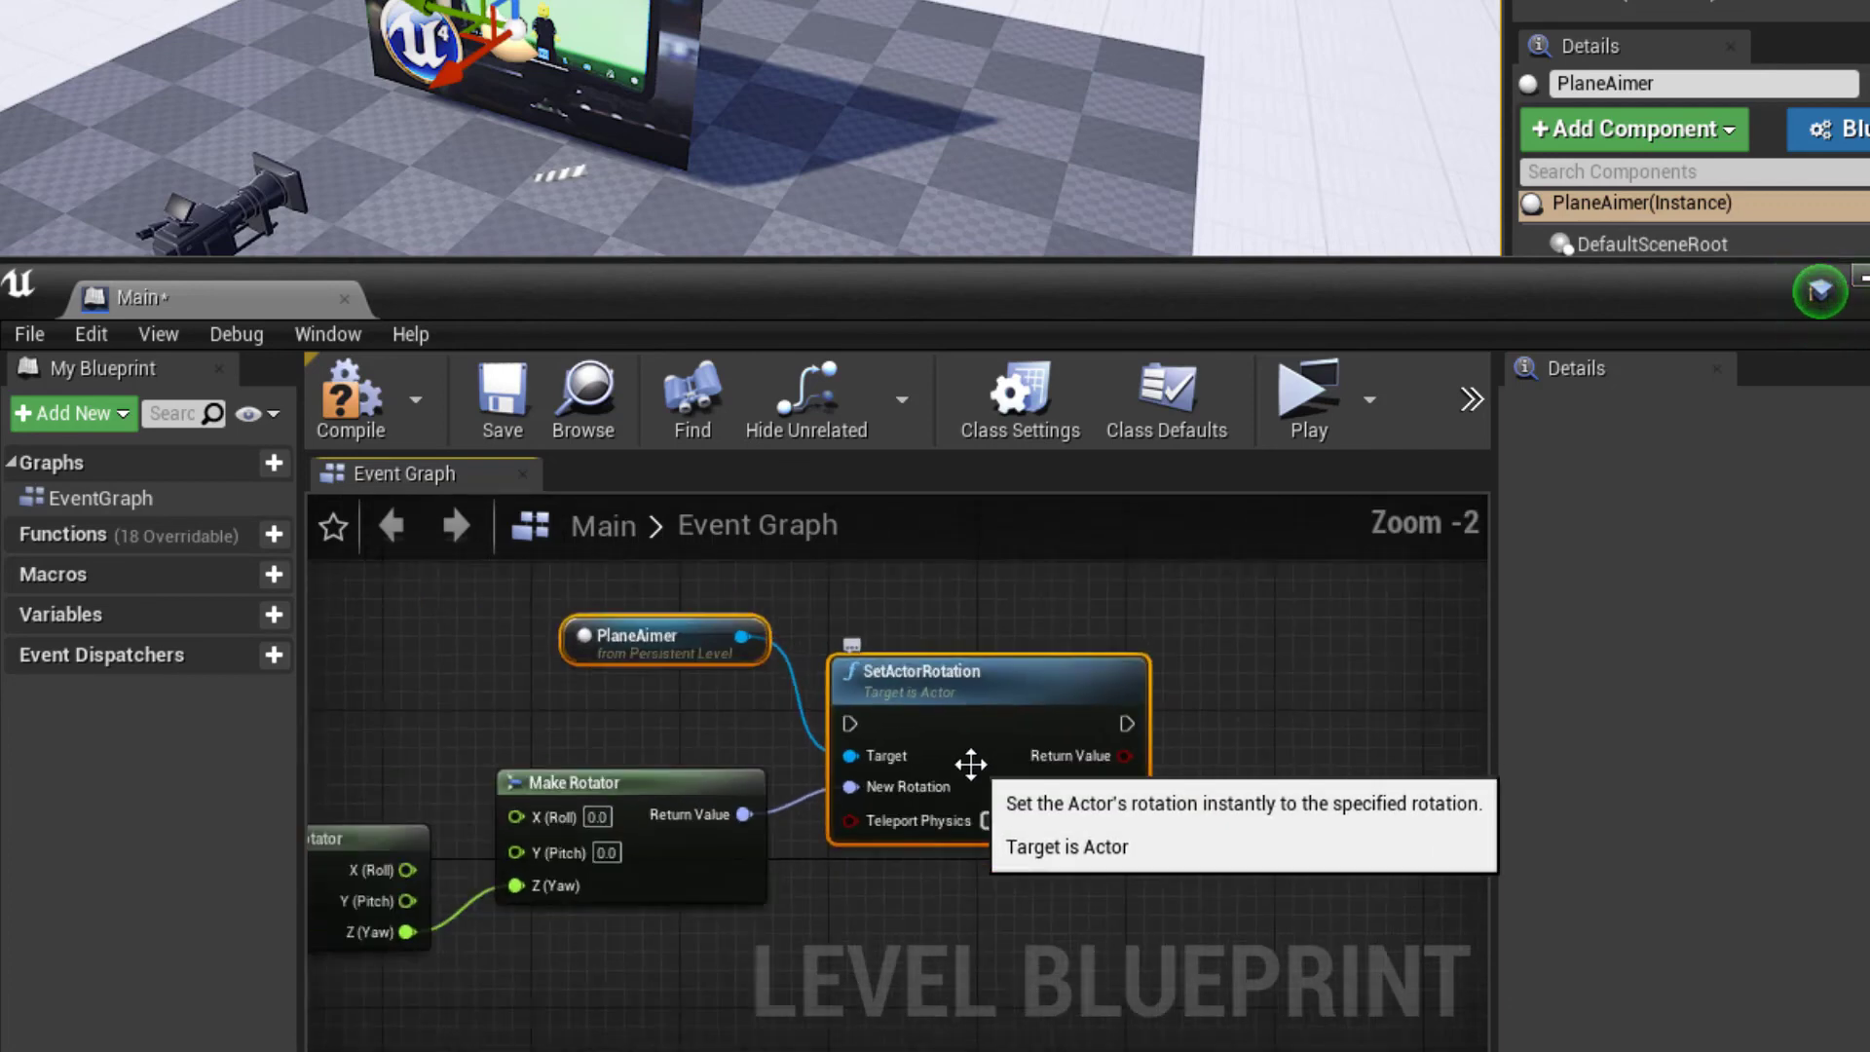
Connect an Event Tick node to SetActorRotation's execution input
drag(861, 726, 407, 614)
text(E)
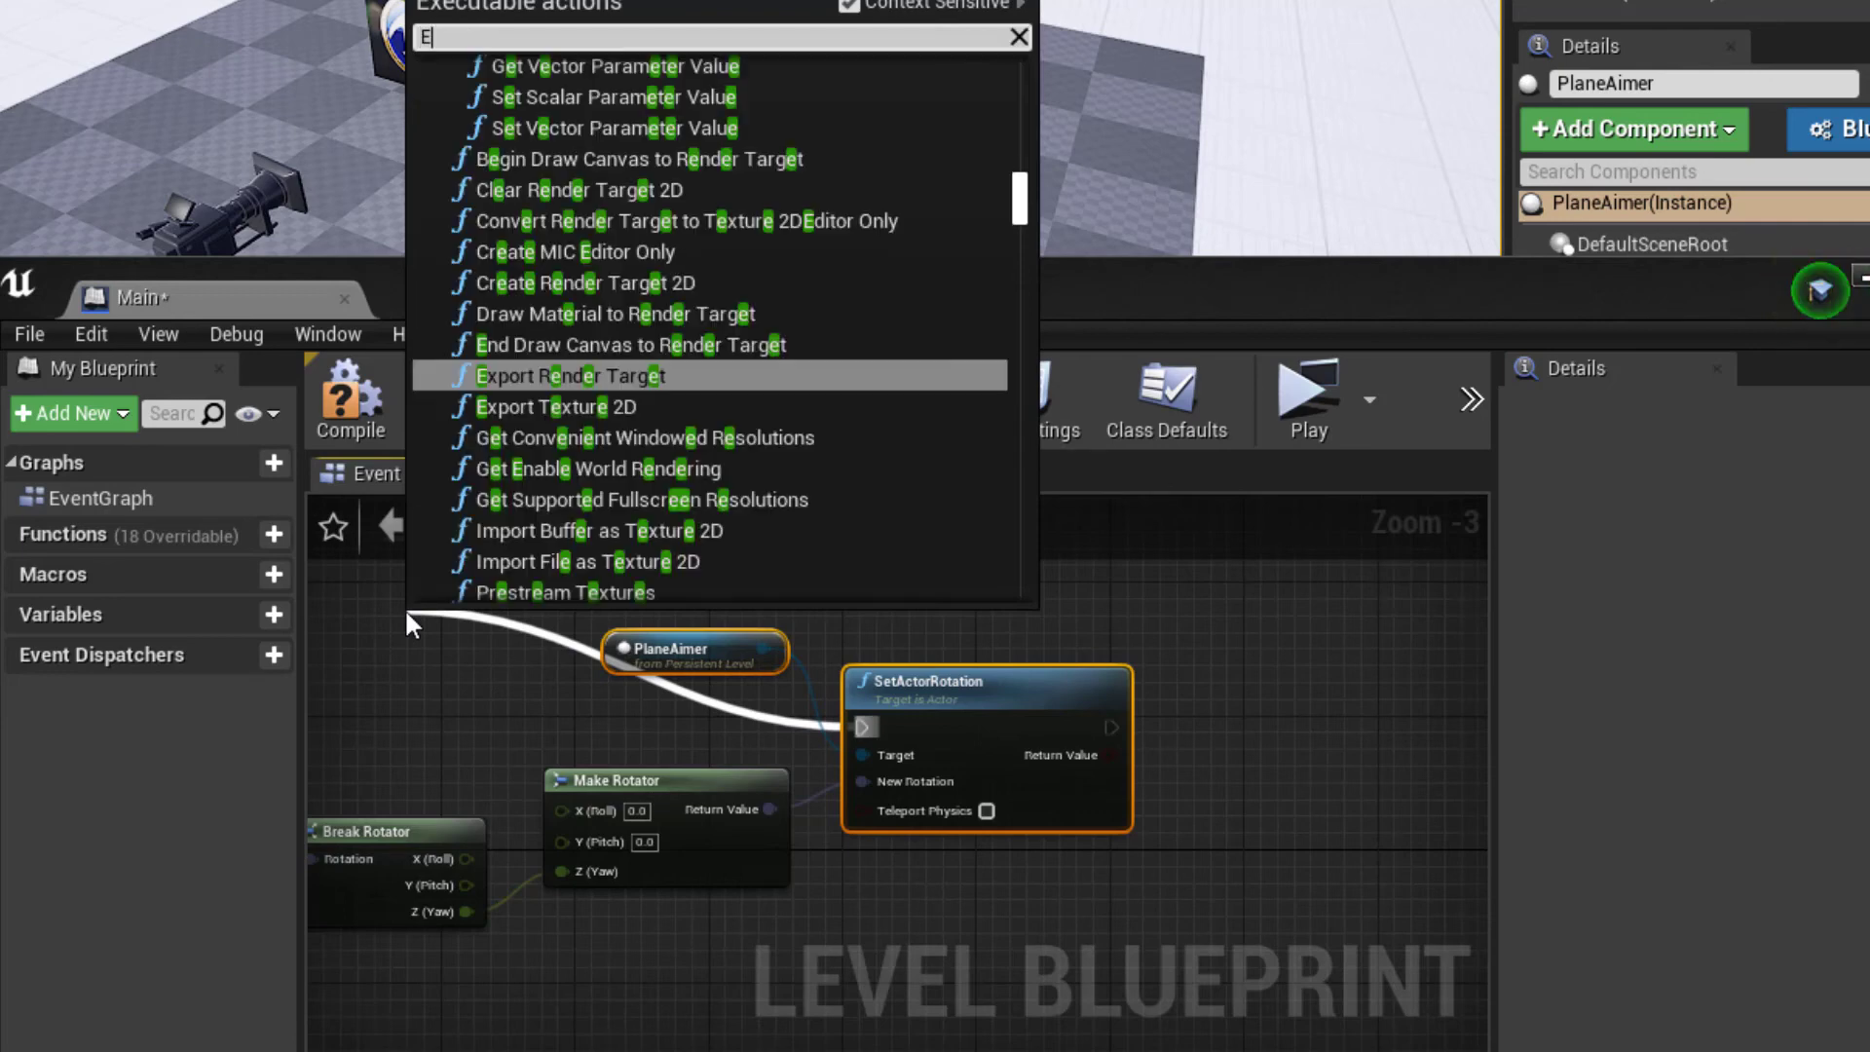
text(vent)
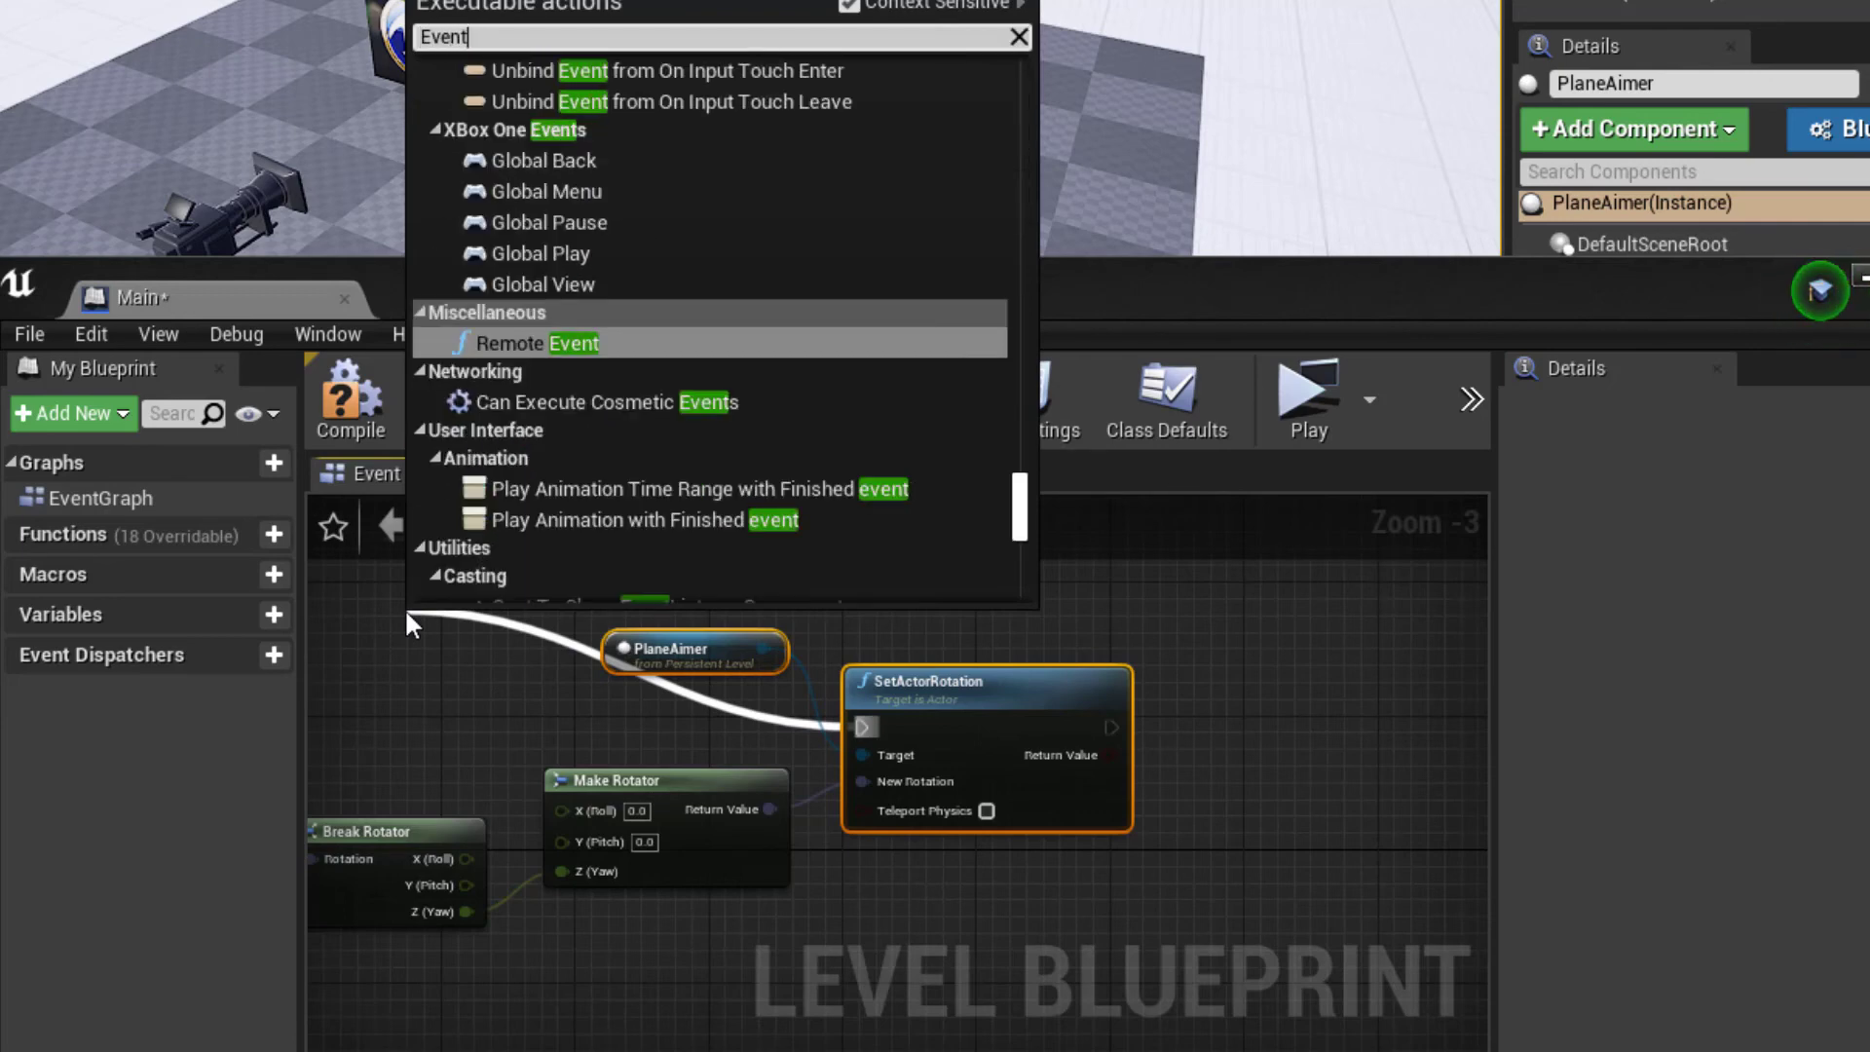
text(Ti)
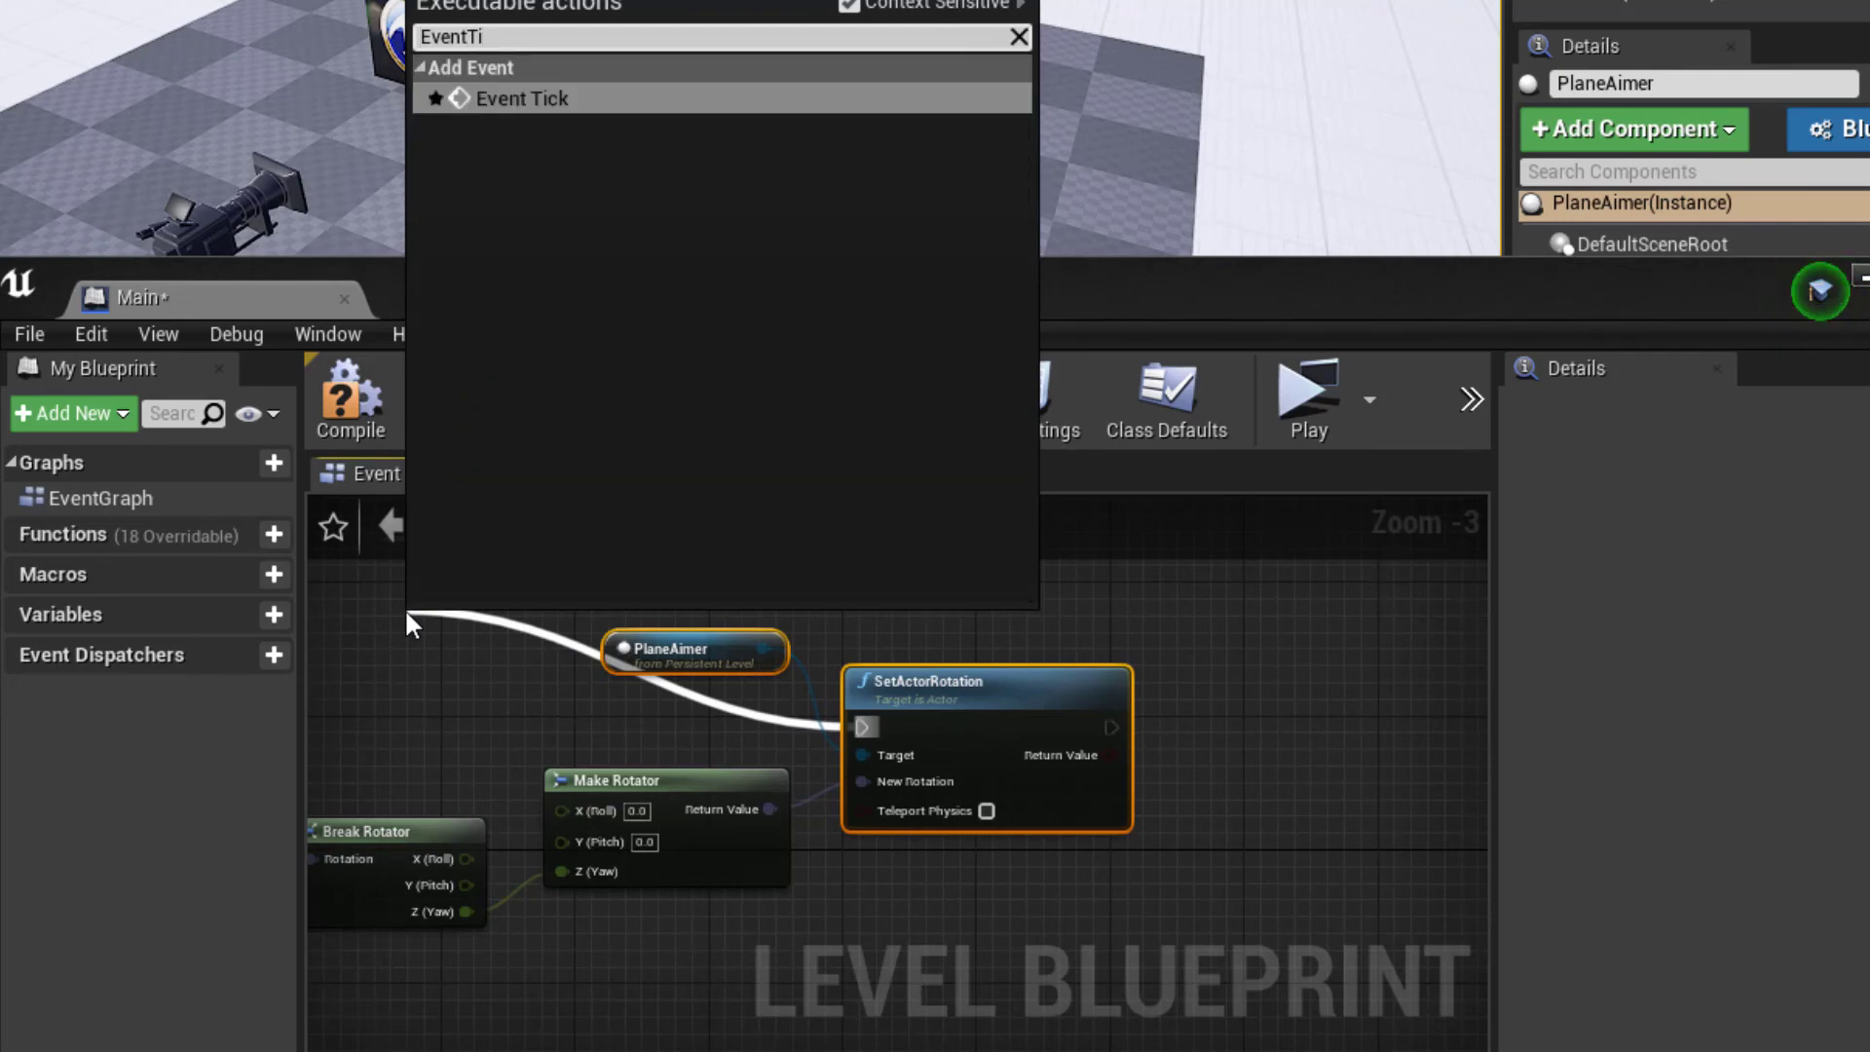
key(Return)
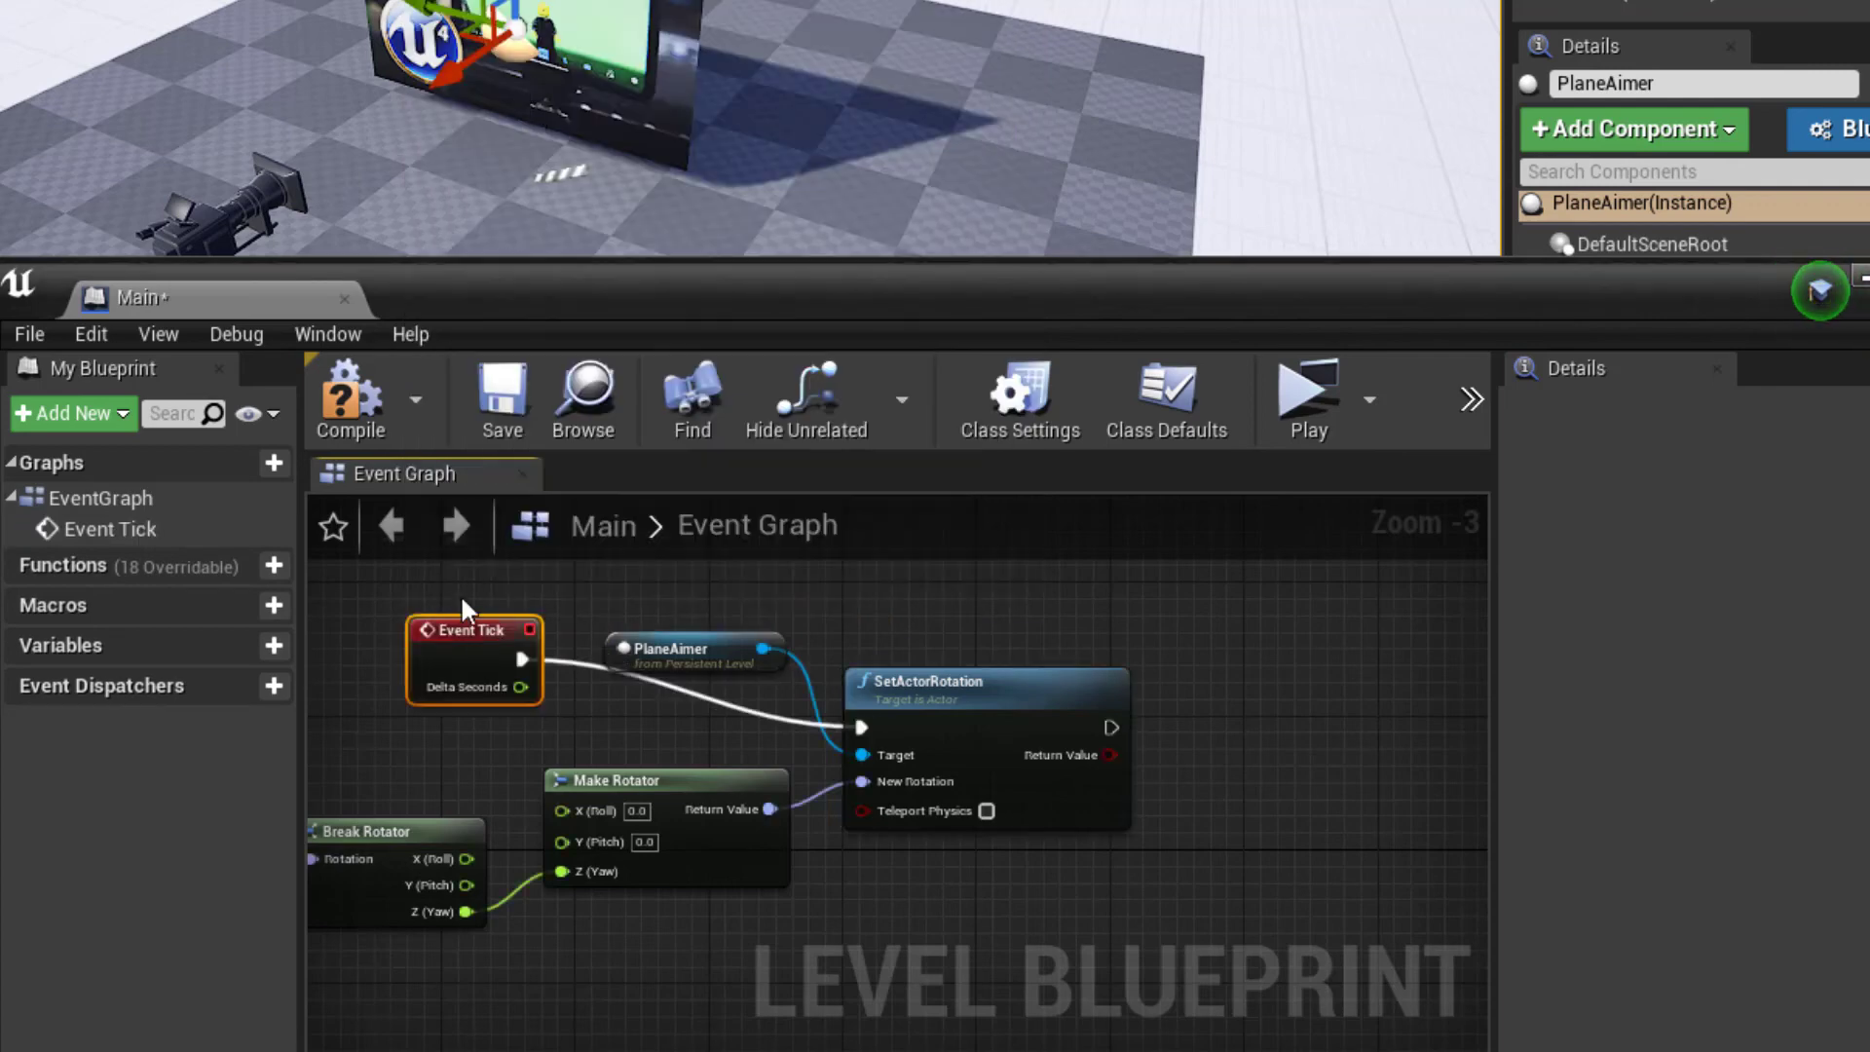
drag(410, 654, 359, 654)
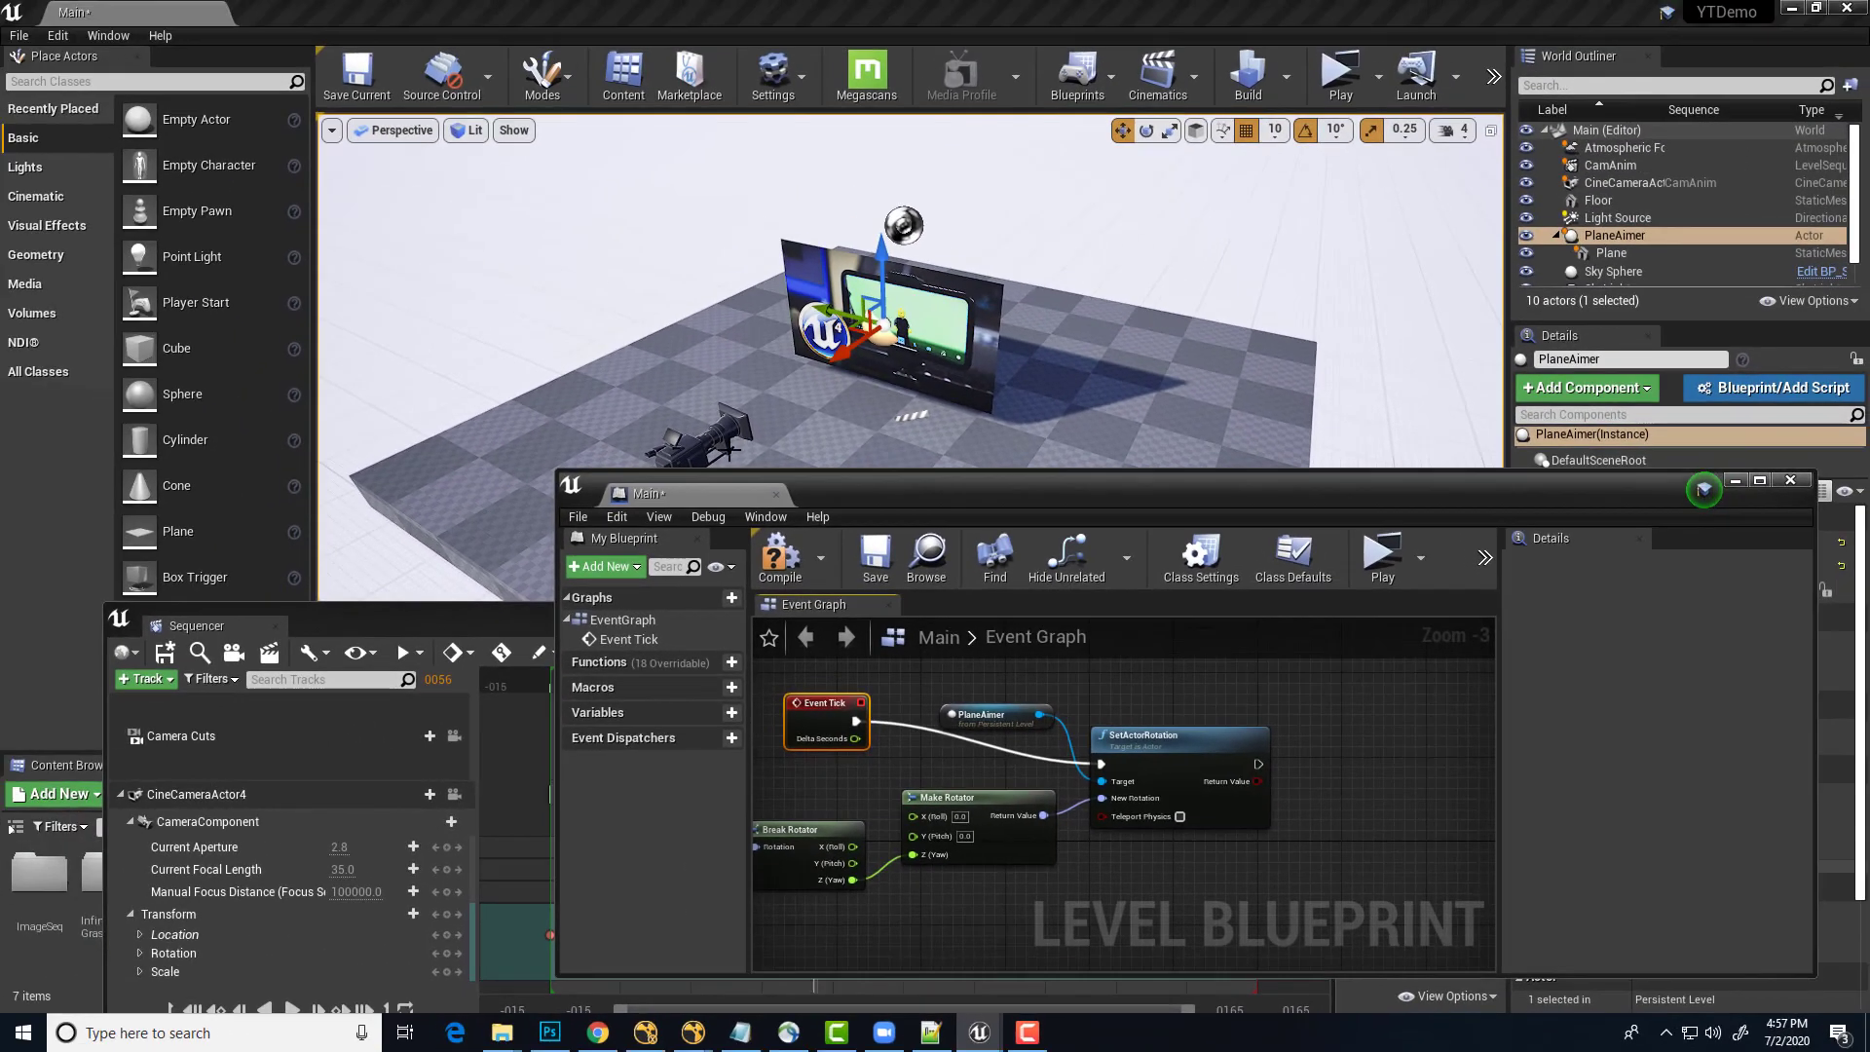
Compile and save the Level Blueprint, then close its editor
click(779, 557)
click(875, 556)
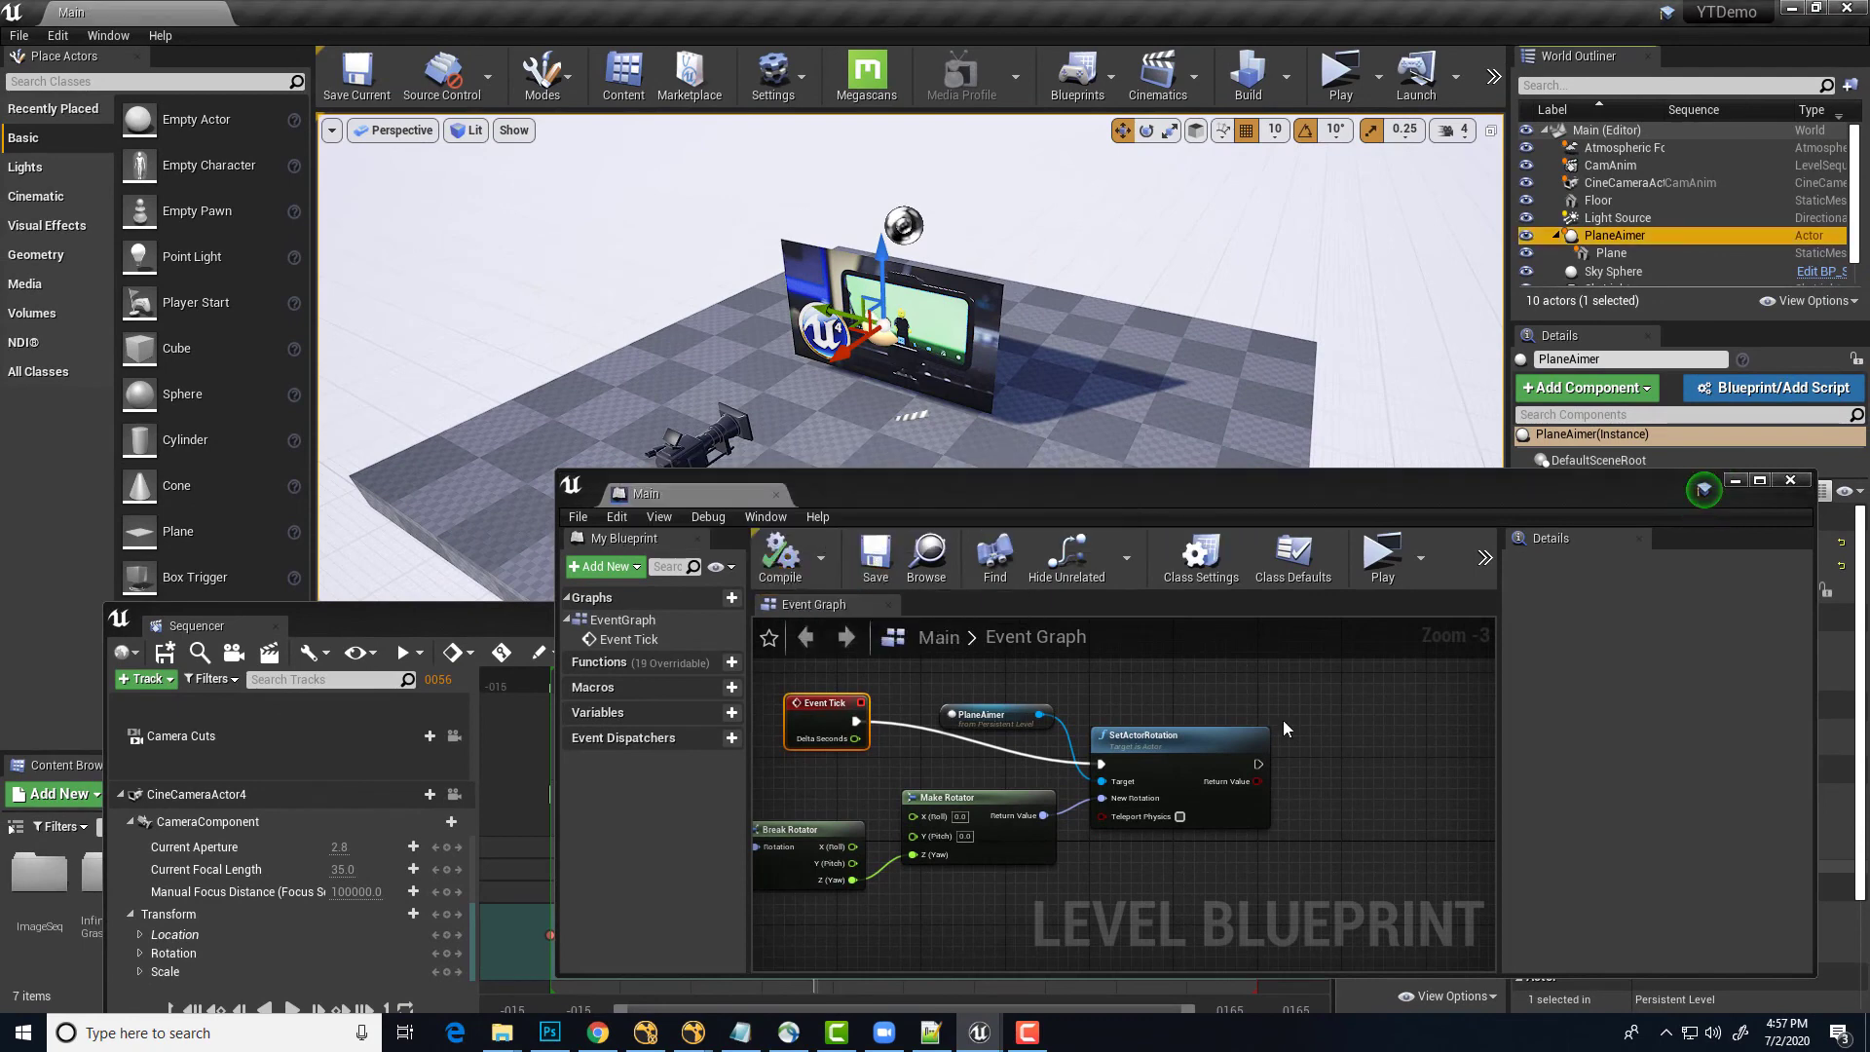
click(1790, 481)
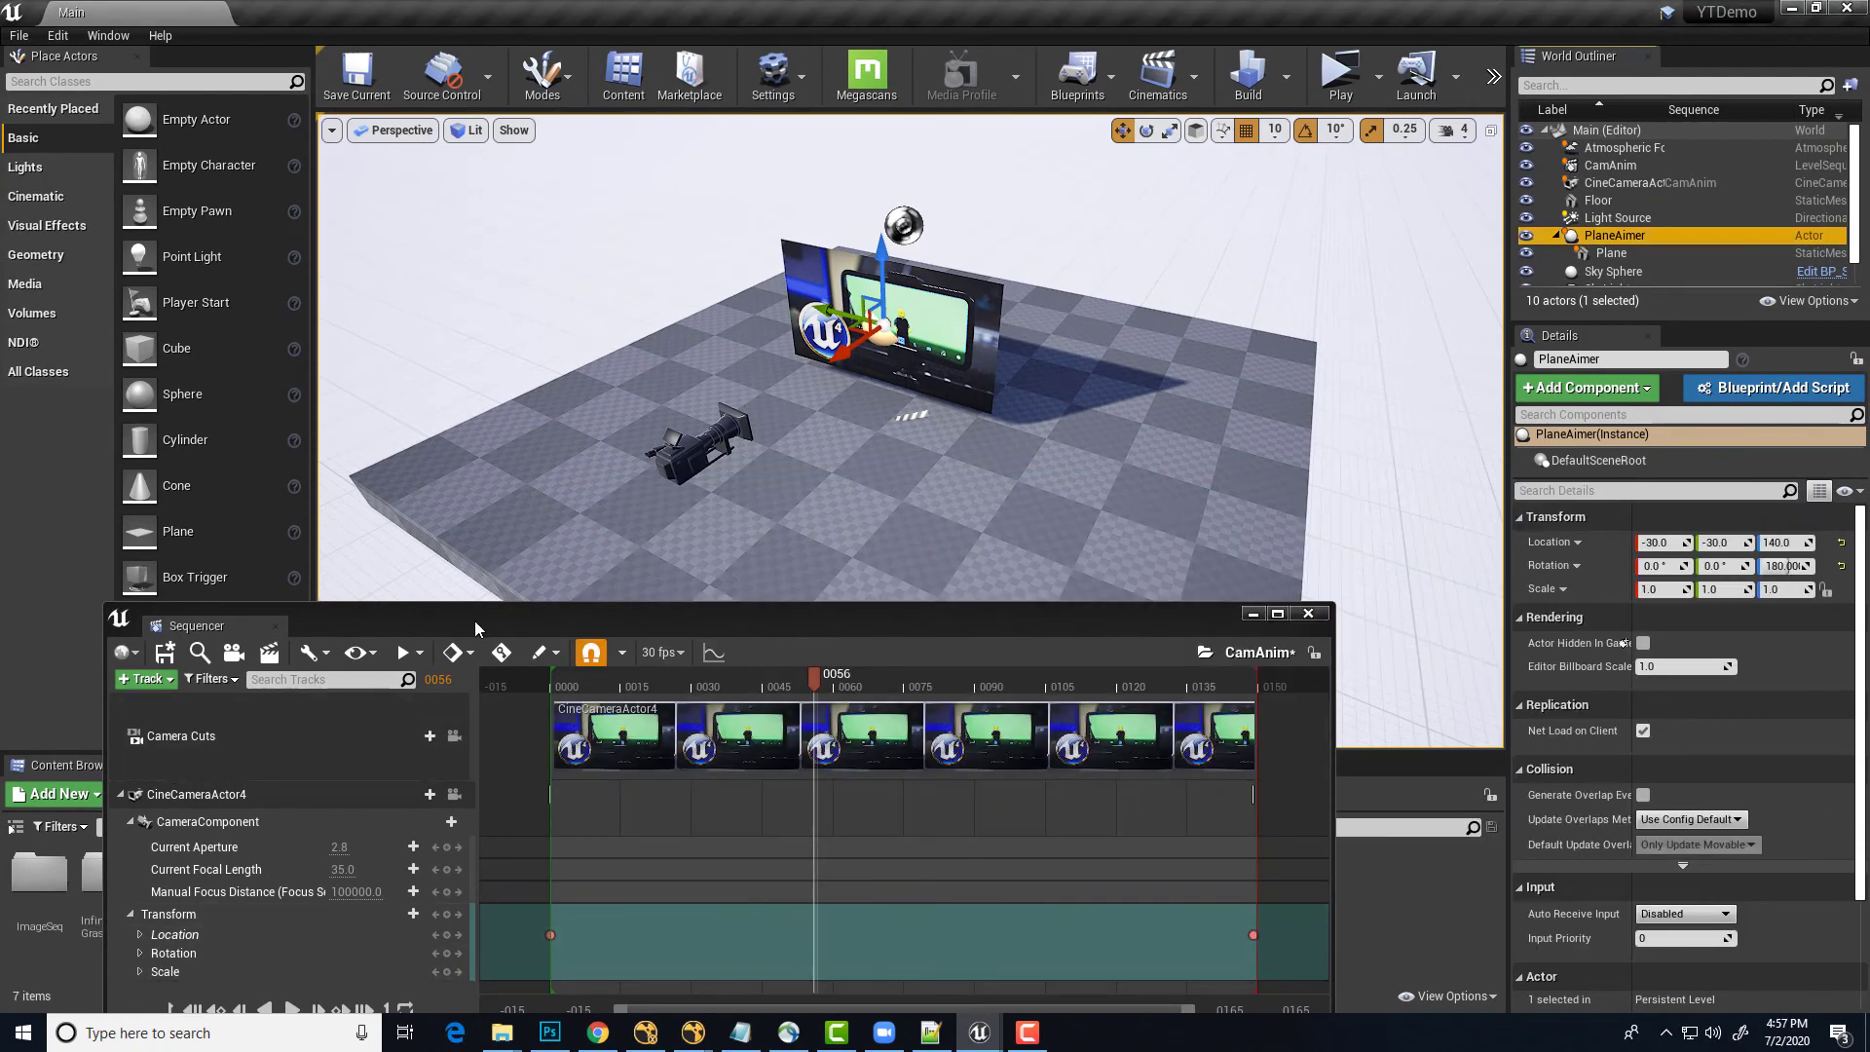
Start the Sequencer camera animation and launch a Play preview of the level
drag(478, 628, 450, 526)
click(264, 908)
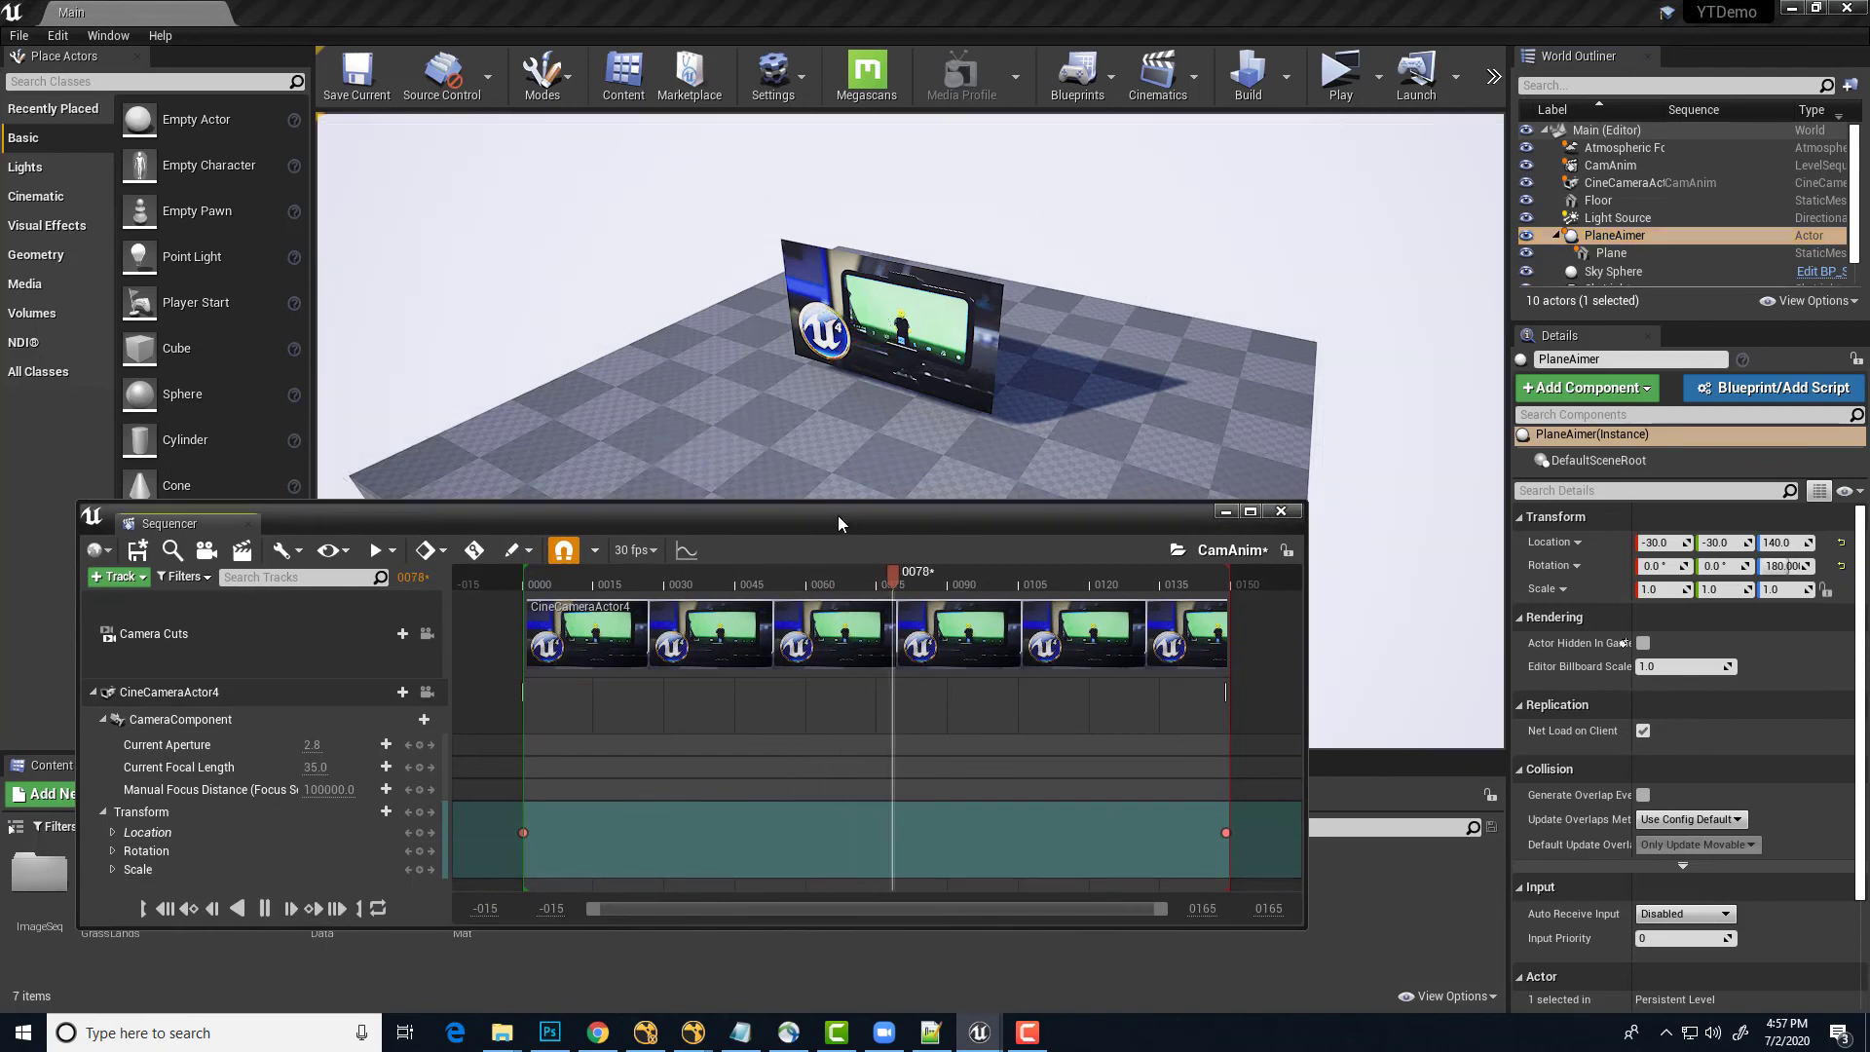
drag(839, 523, 840, 650)
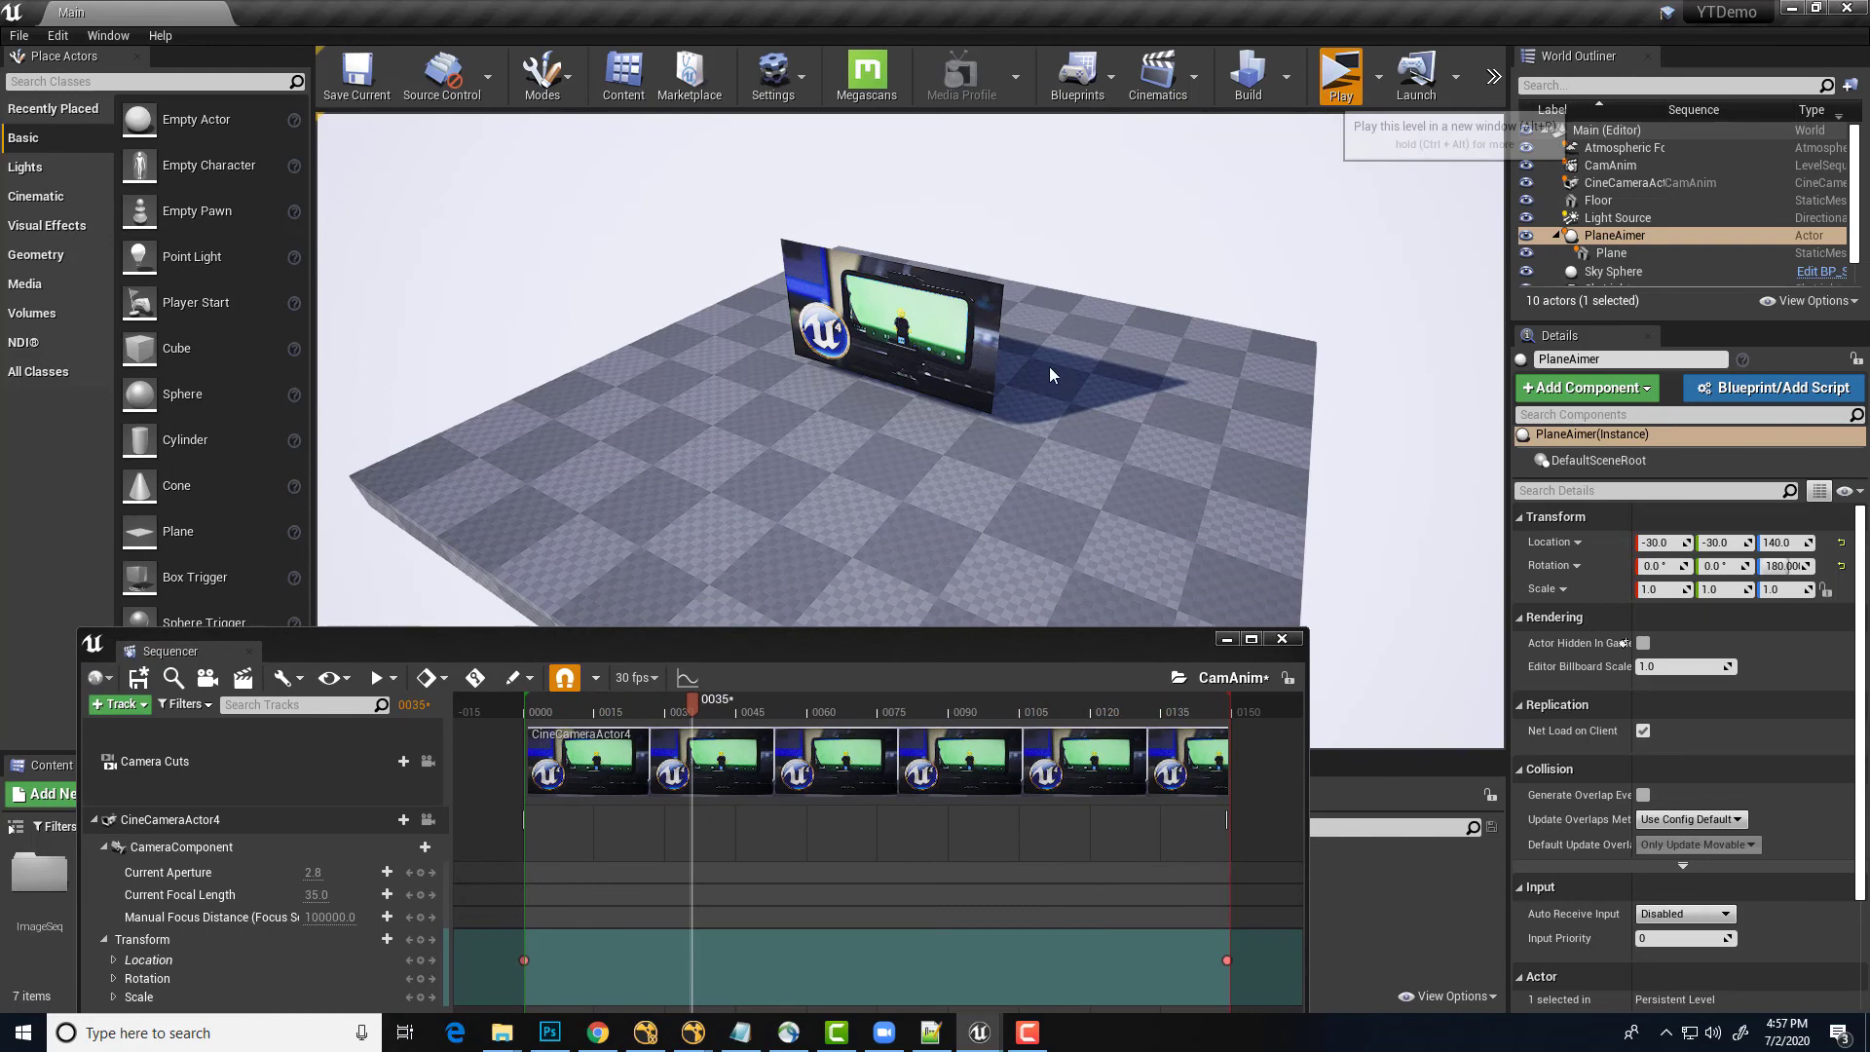
click(1341, 75)
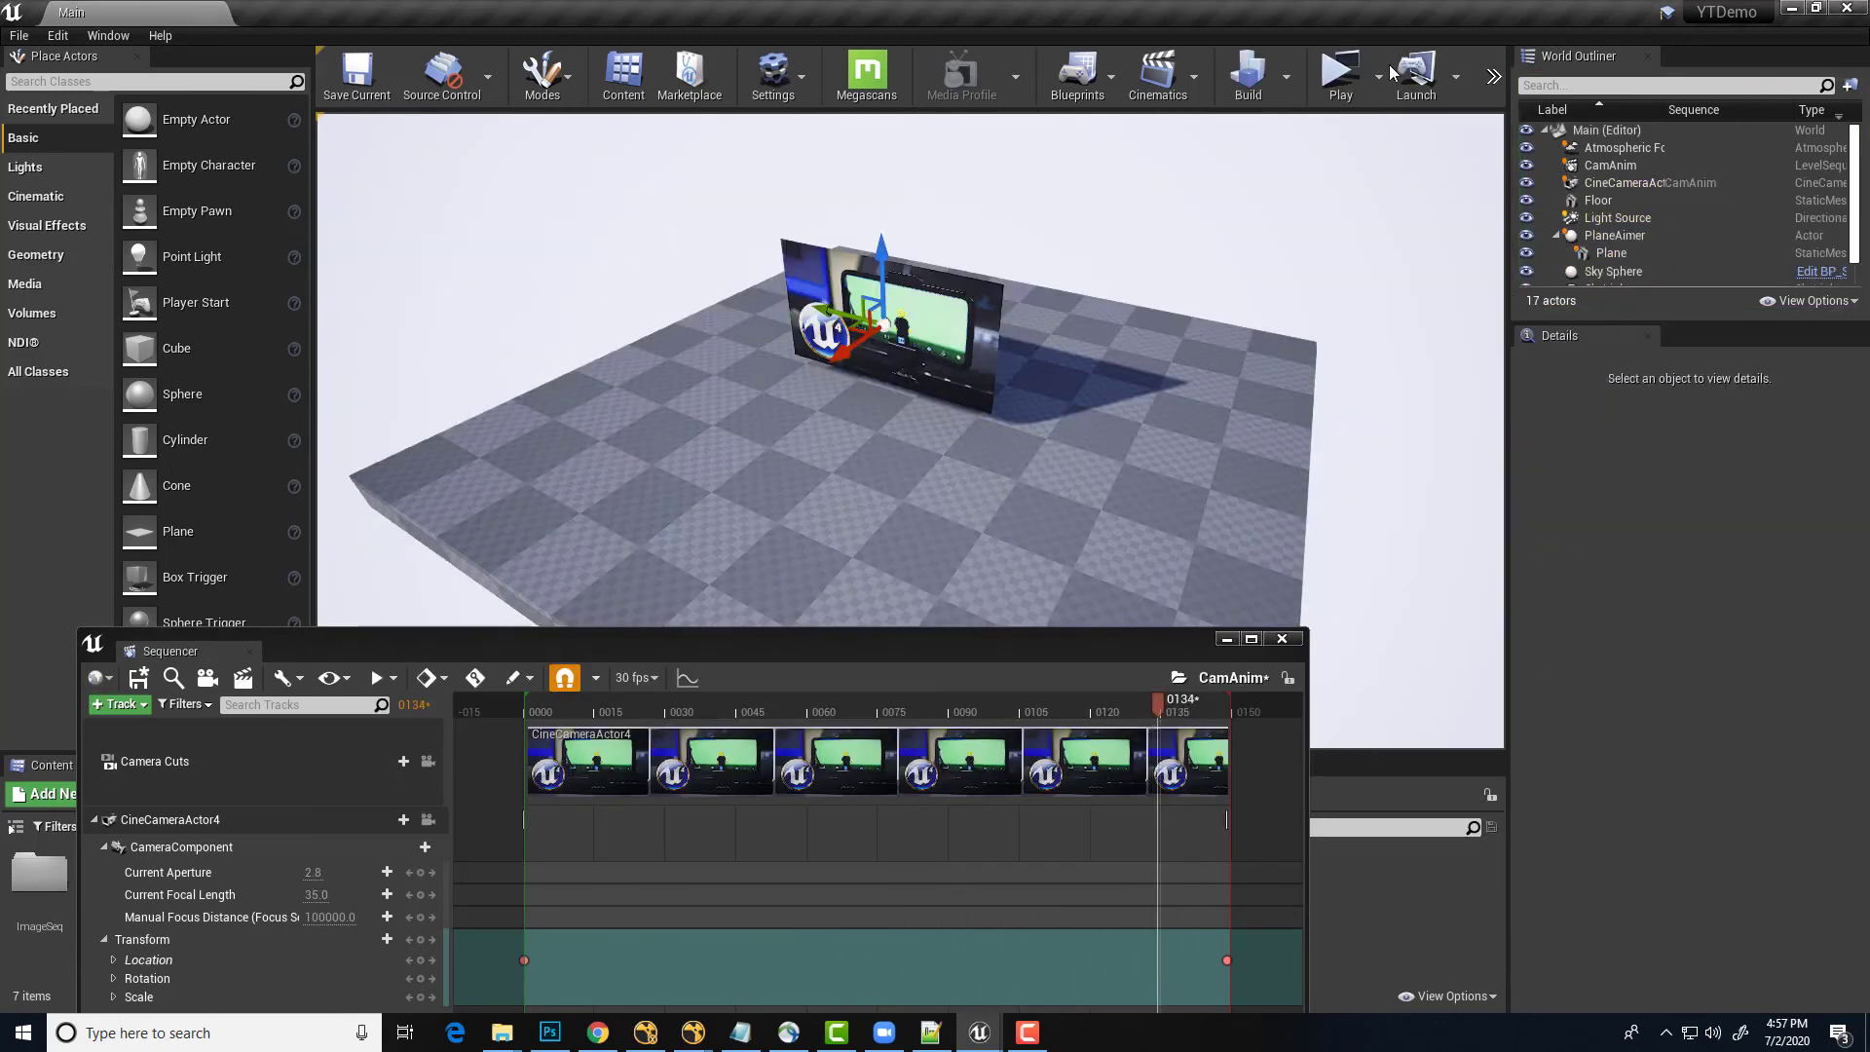
Stop the preview and turn off CineCameraActor4's Camera Mesh Hidden in Game setting
click(1540, 168)
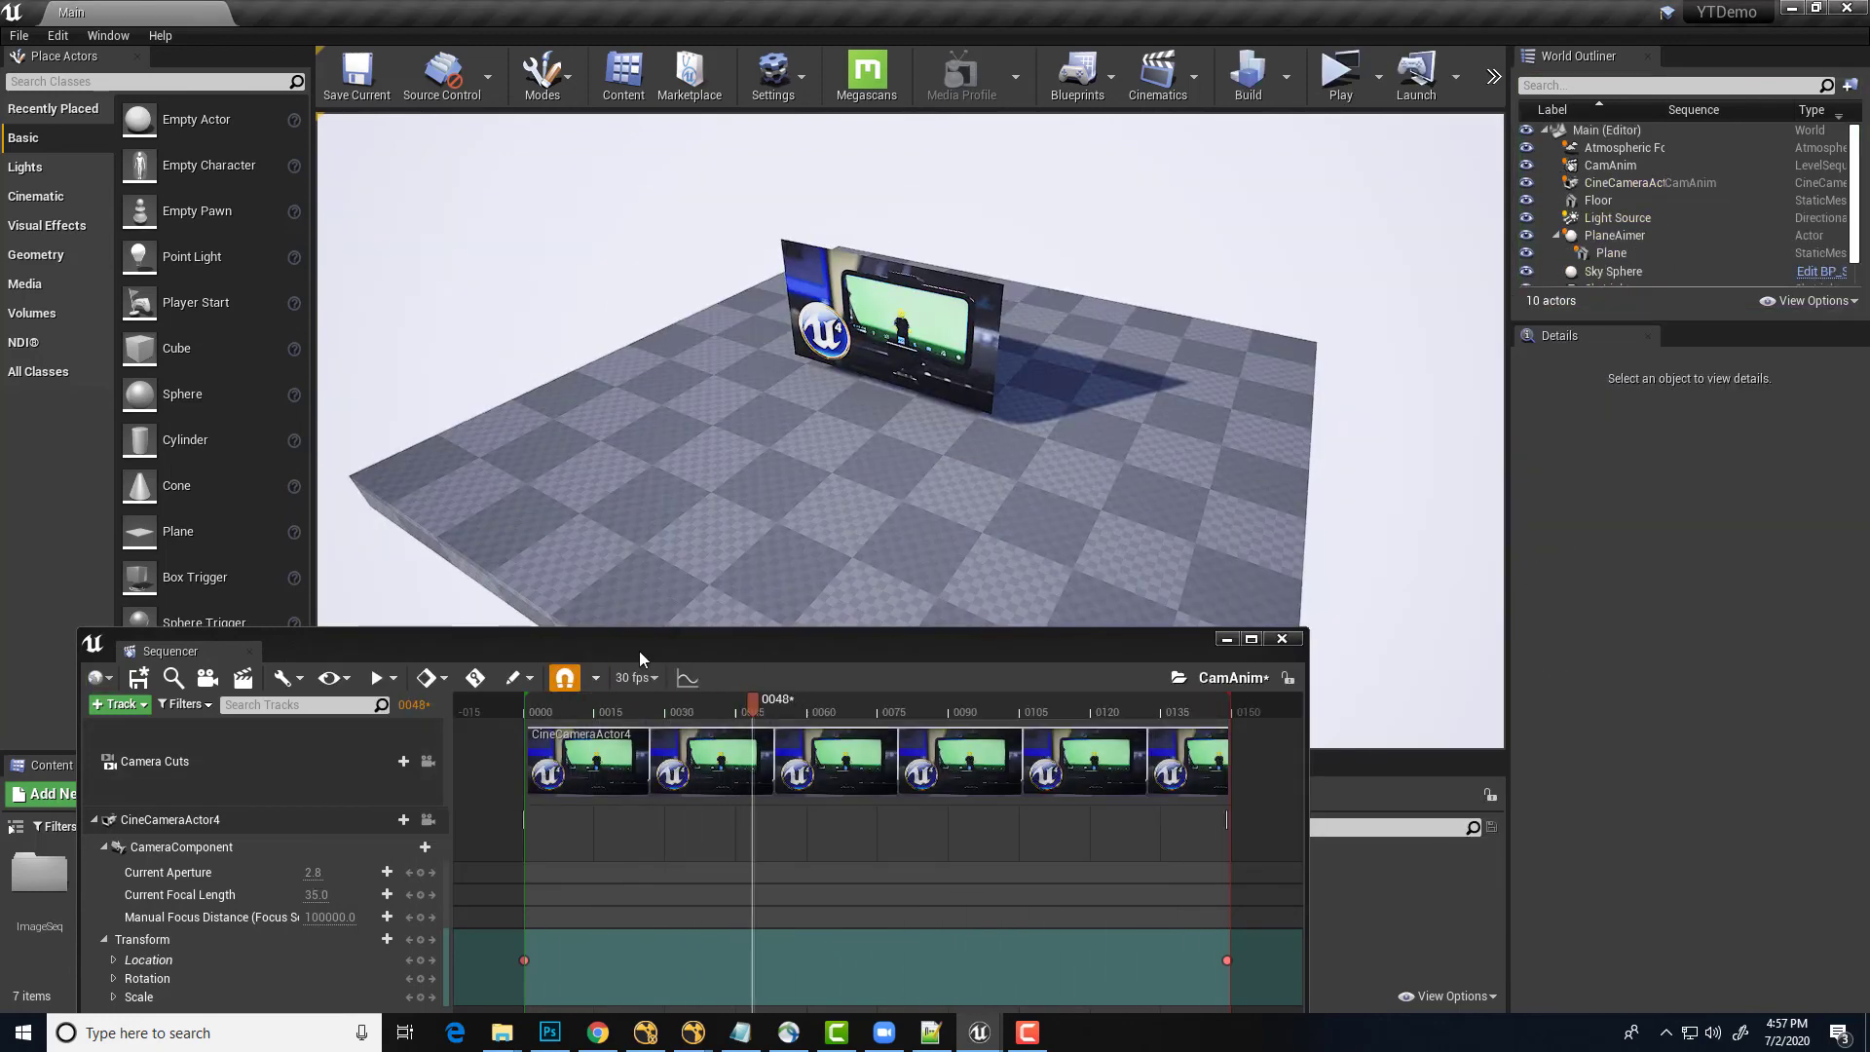
click(1625, 184)
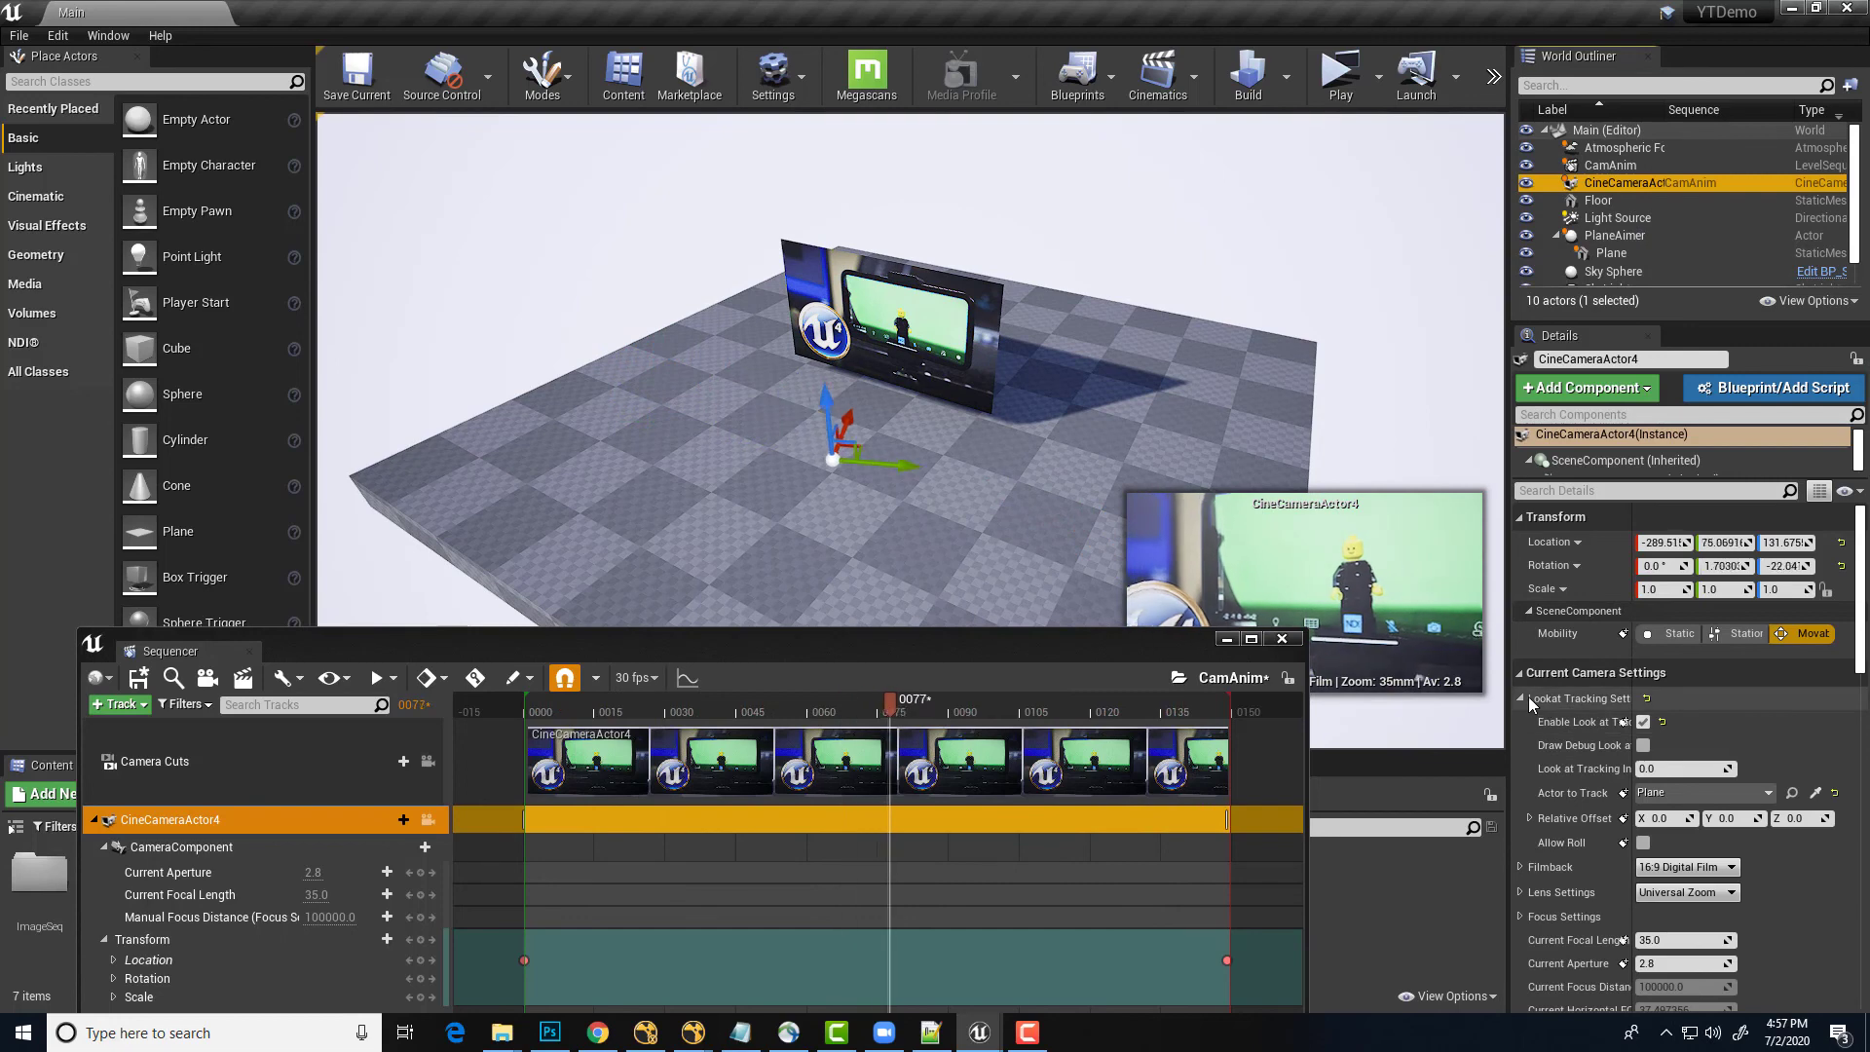
click(1521, 699)
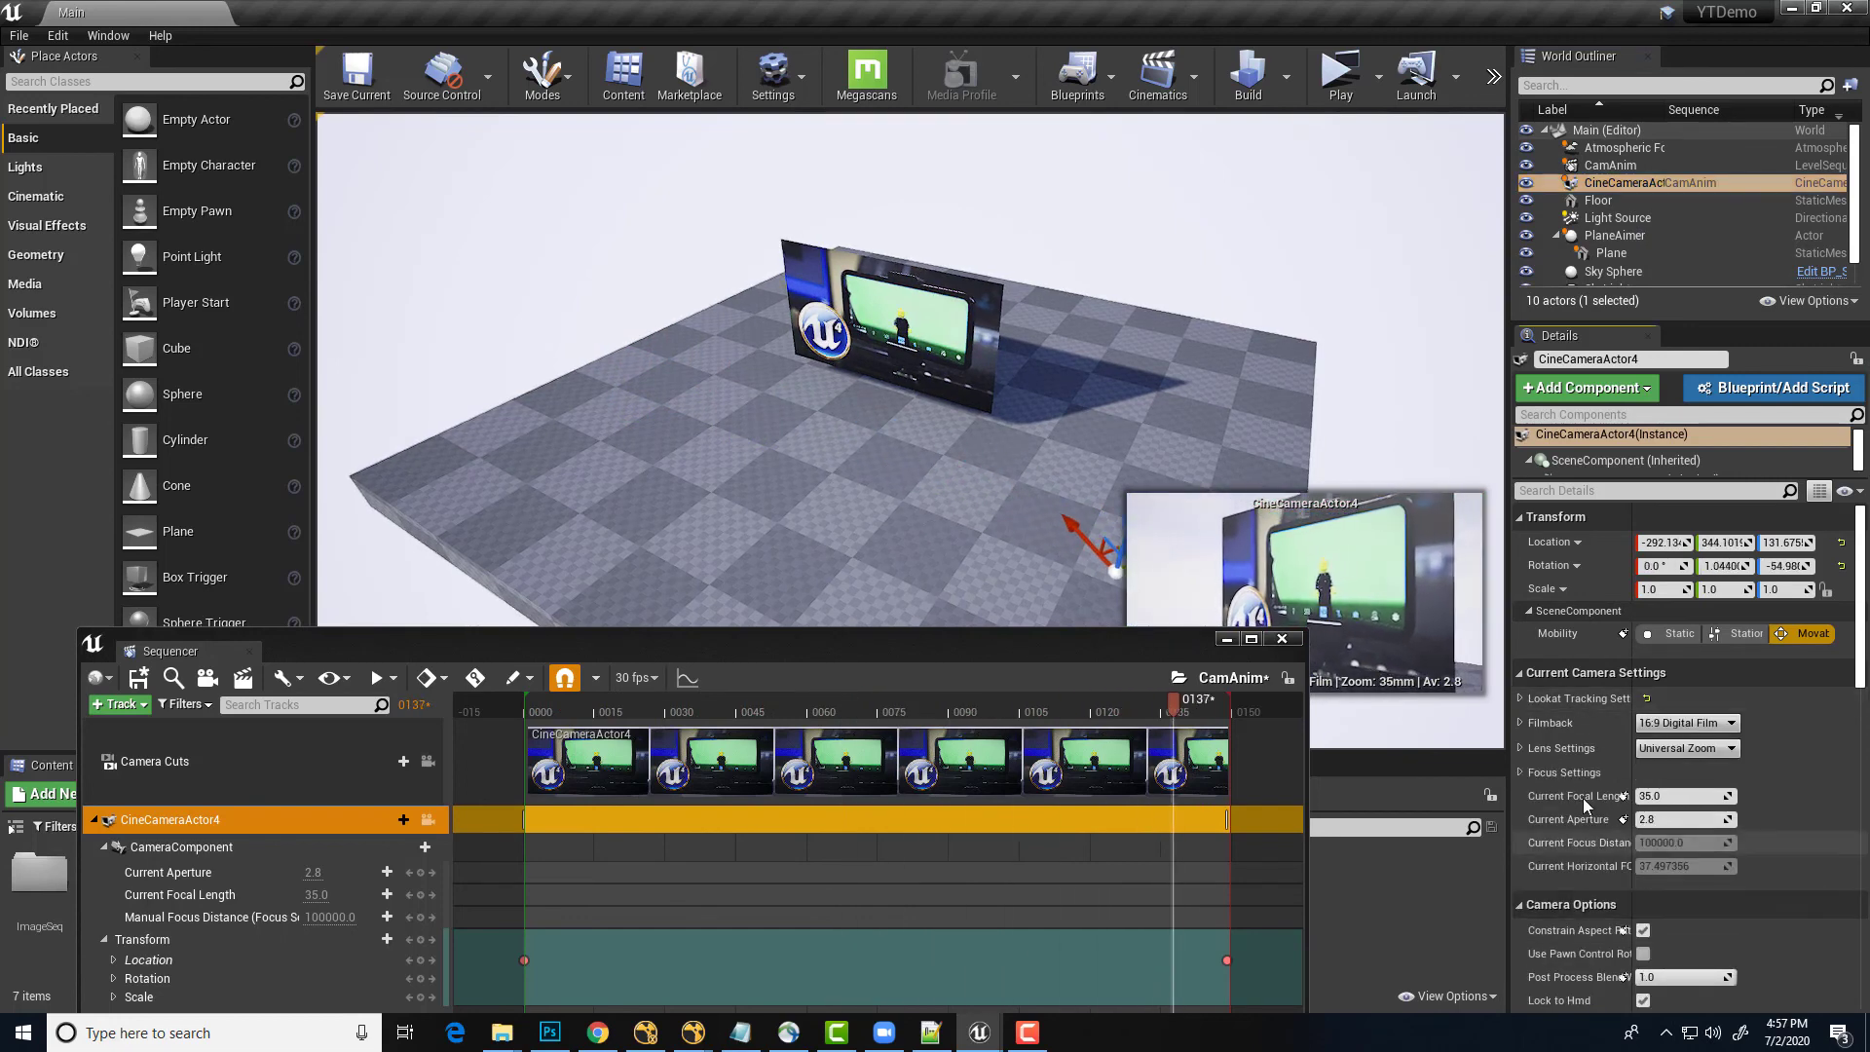
scroll(1582, 798, down, 3)
scroll(1582, 798, down, 3)
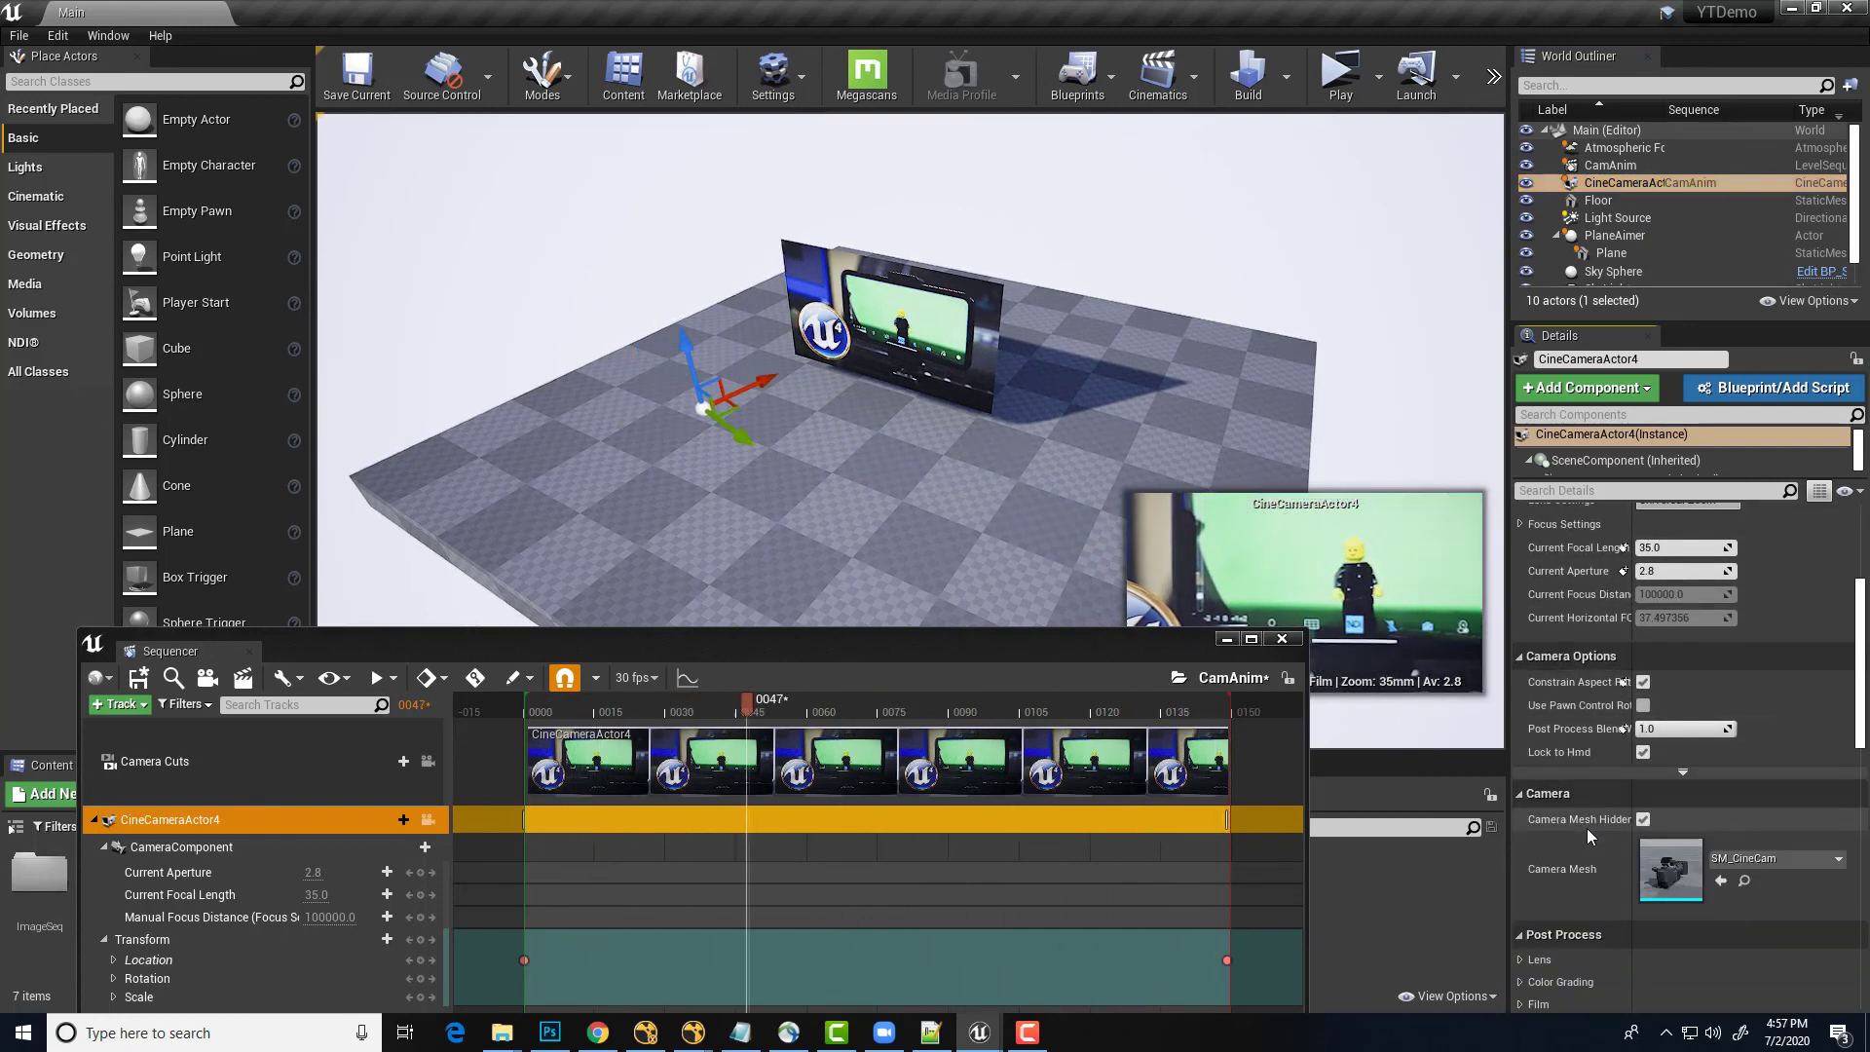
mouse_move(1633, 828)
mouse_down()
mouse_move(1707, 814)
mouse_move(1646, 817)
mouse_up()
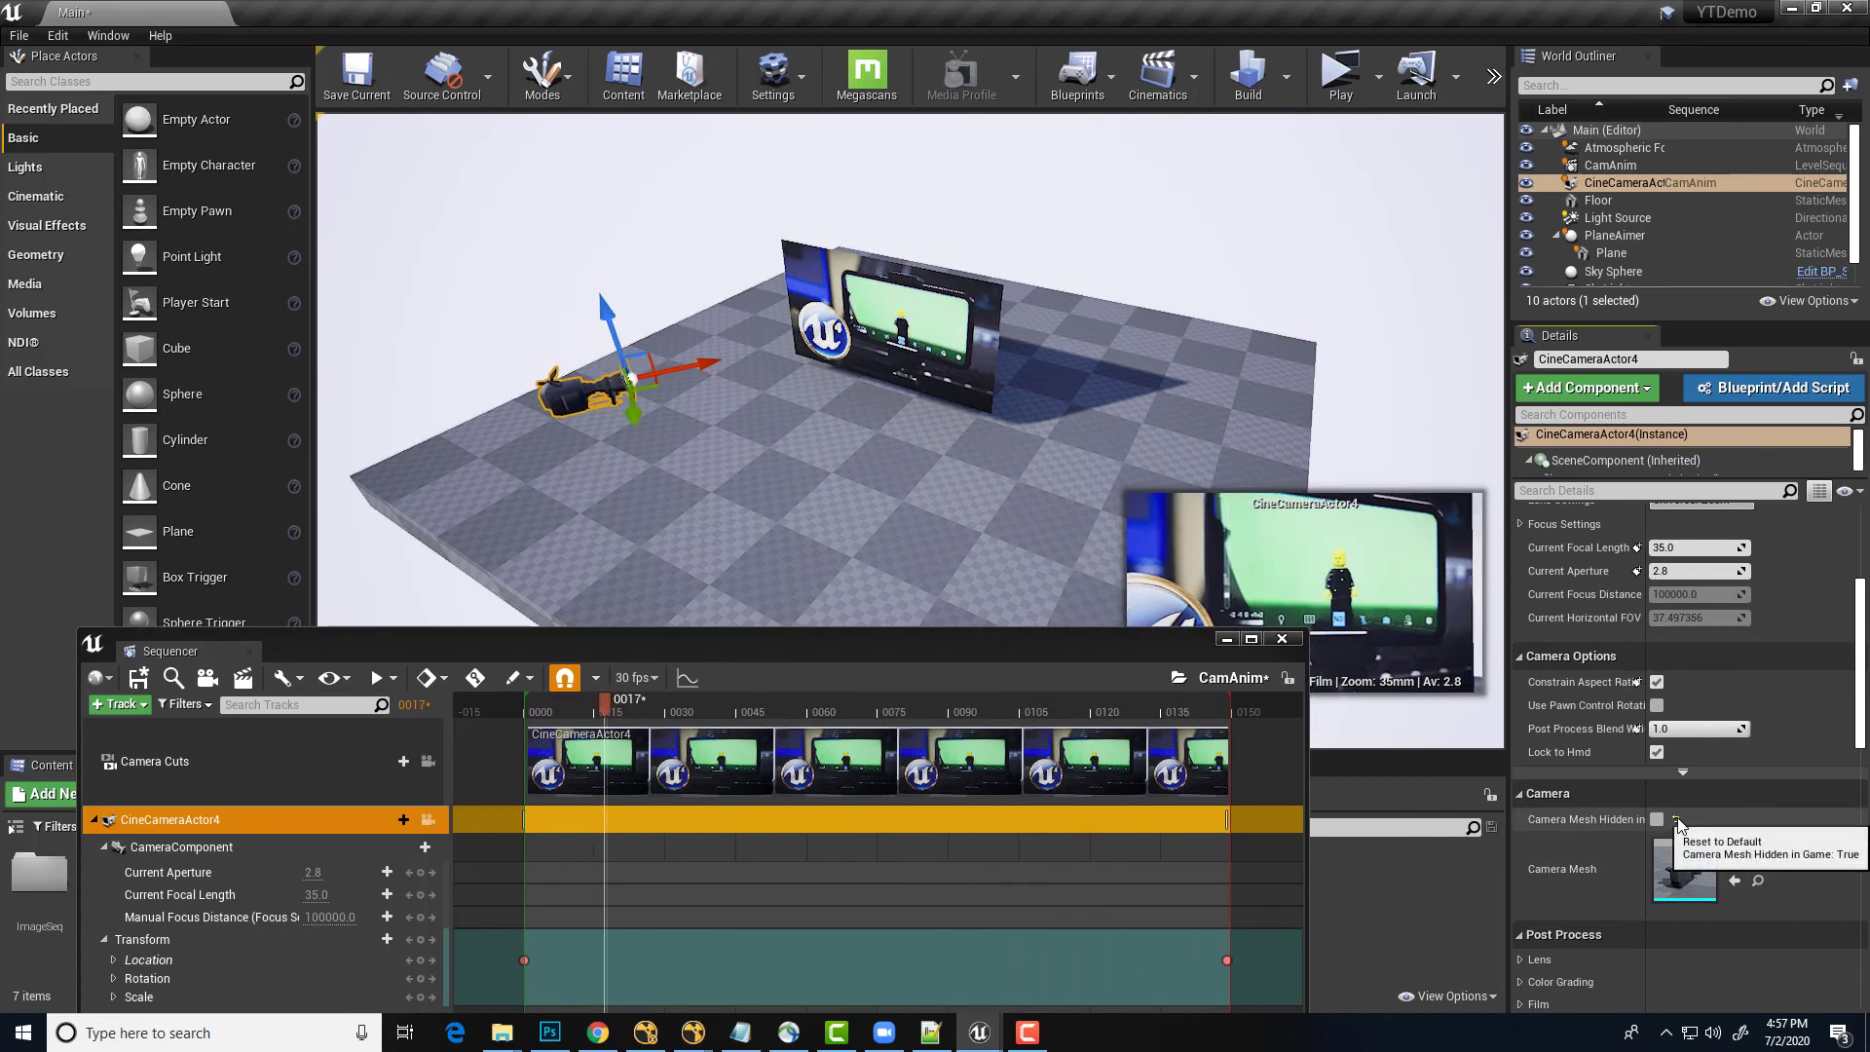
Run YTDemo in a Play preview window with the camera model visible
click(1339, 83)
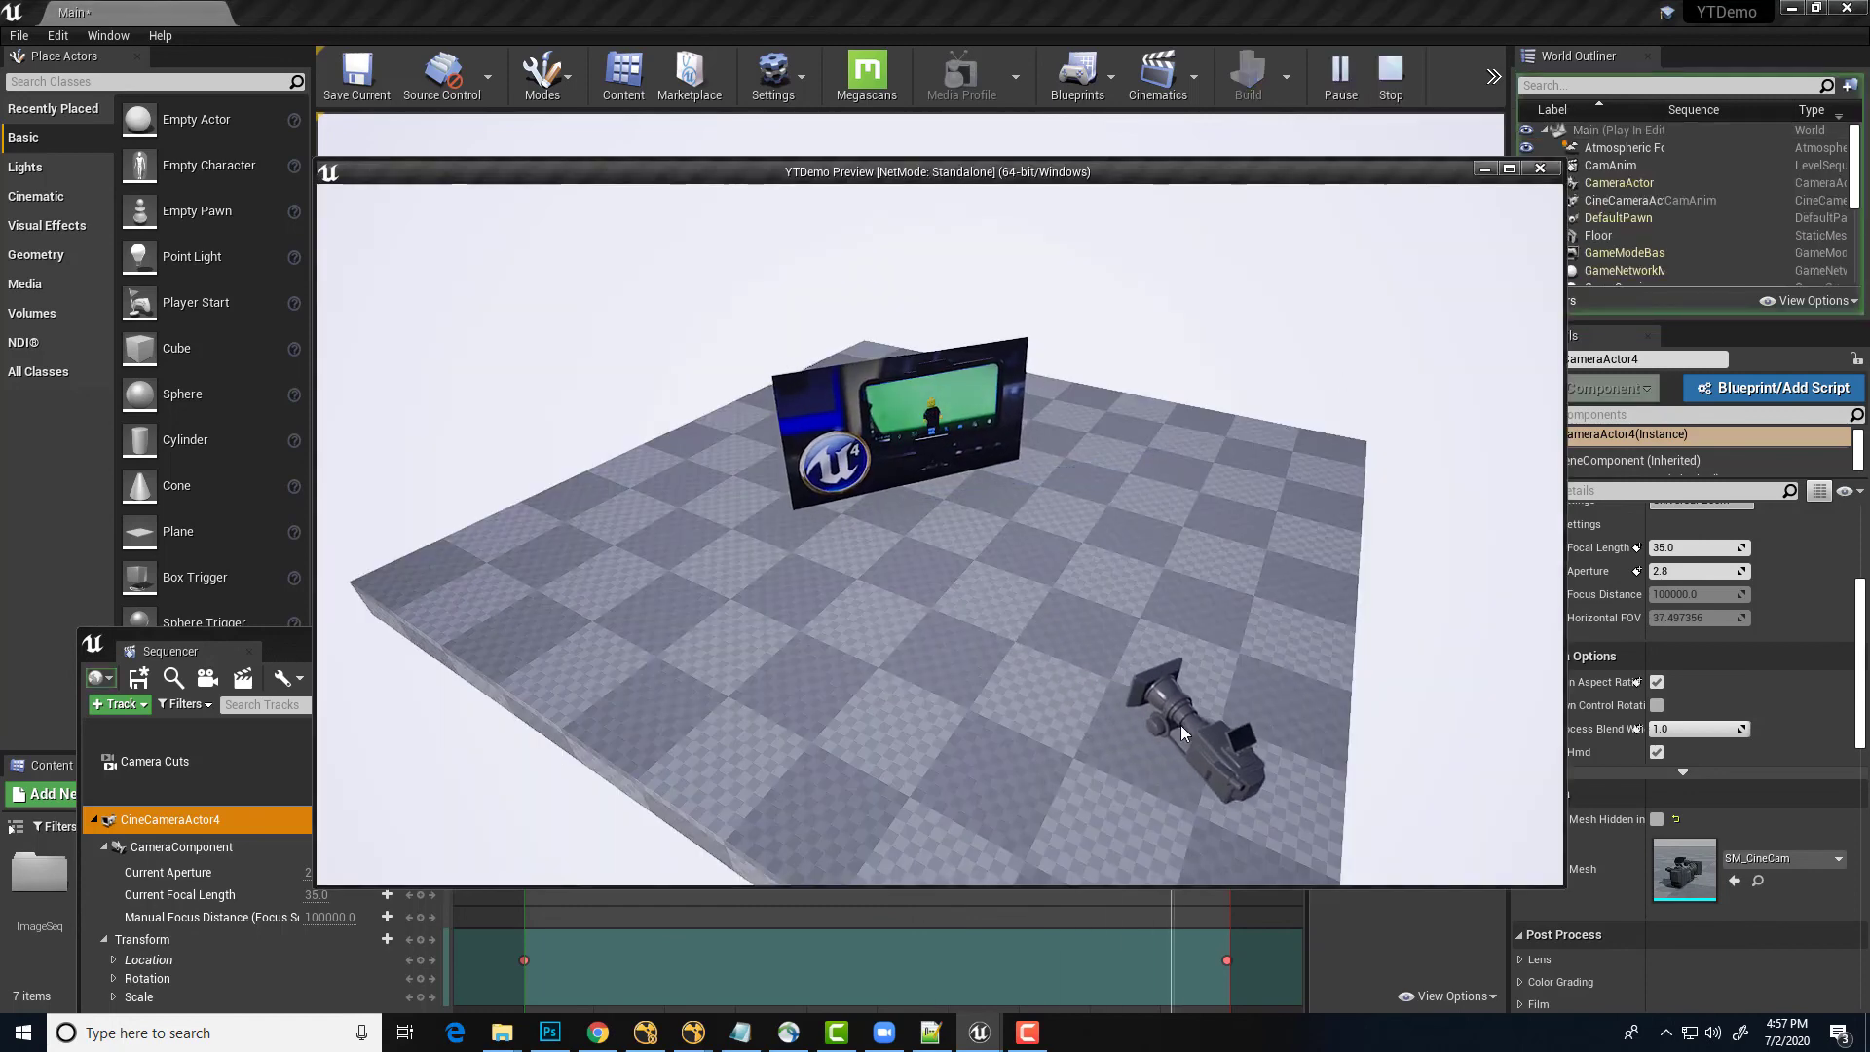